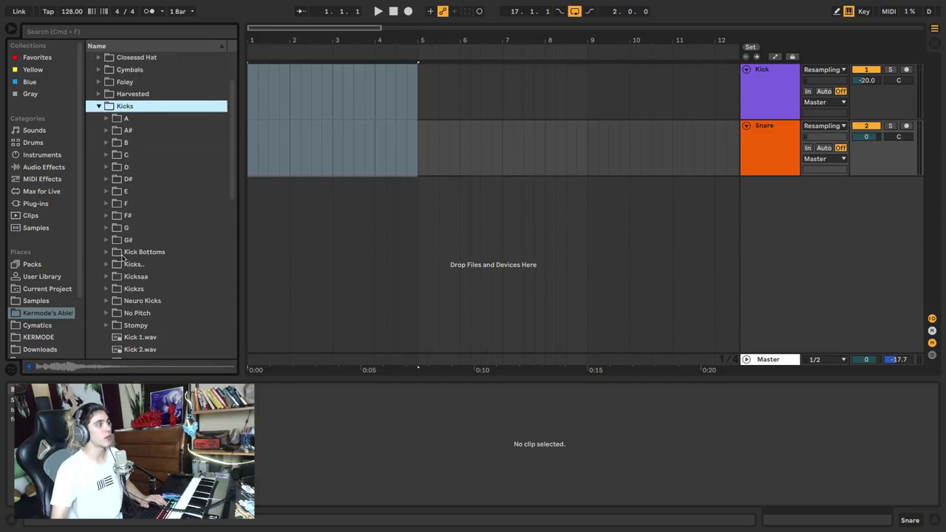
# - Audition Kick 1 to Kick 4 in the Kicks folder and place Kick 4.wav at the start of the Kick track
pyautogui.scroll(-3, 108, 274)
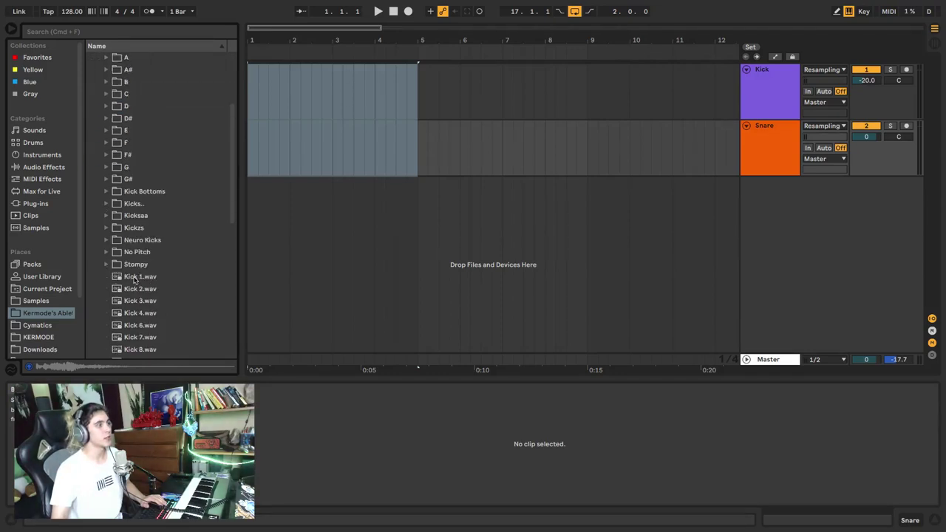
pyautogui.click(135, 278)
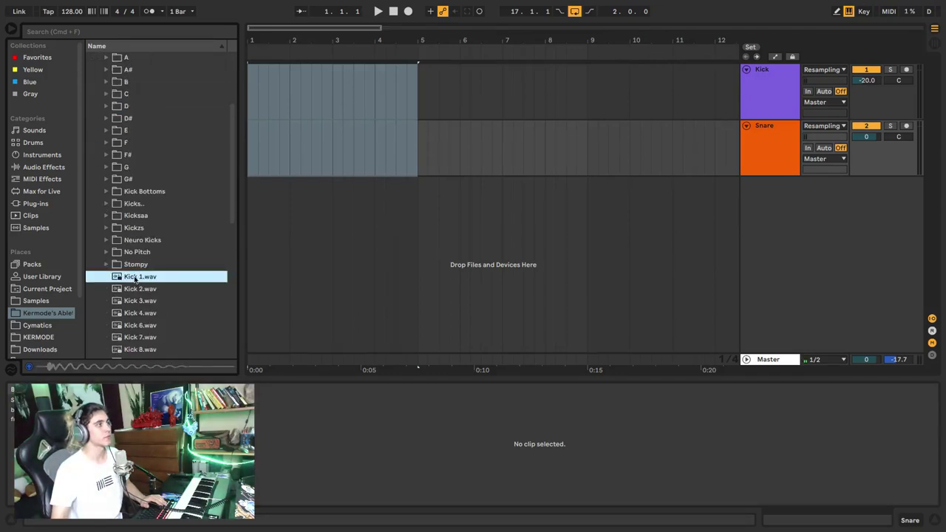
pyautogui.click(137, 290)
pyautogui.click(139, 300)
pyautogui.click(139, 312)
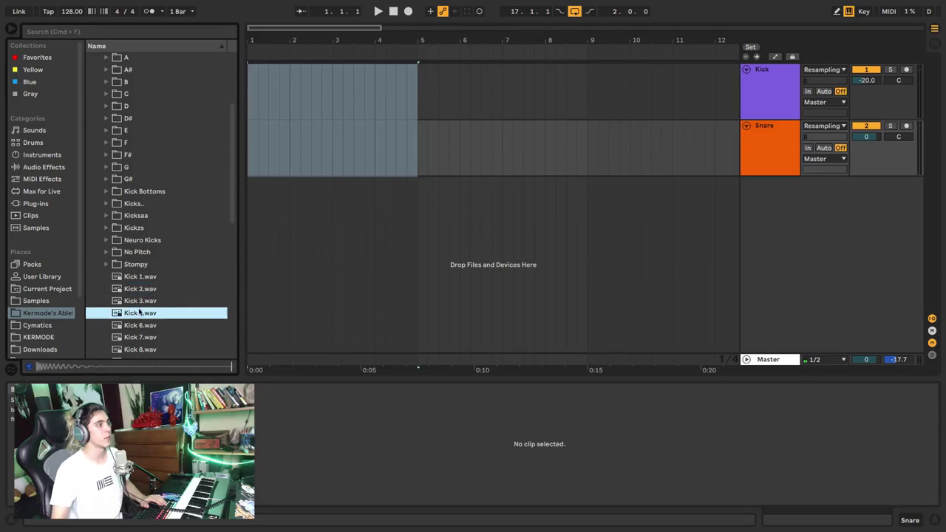
pyautogui.moveTo(250, 119); pyautogui.dragTo(251, 97)
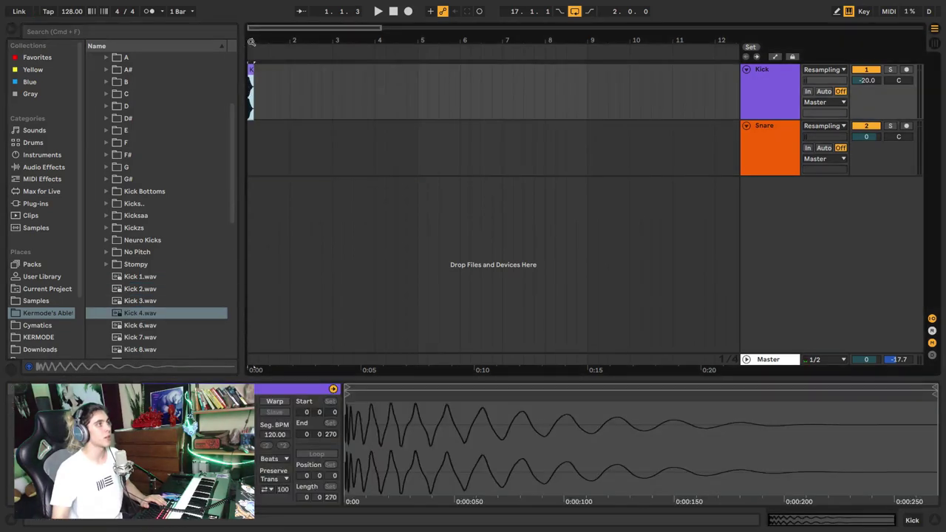
# - Trim the Kick 4 clip to end at 1.1.3, add a long, steeply curved fade-out and play it
pyautogui.moveTo(251, 42); pyautogui.dragTo(251, 122)
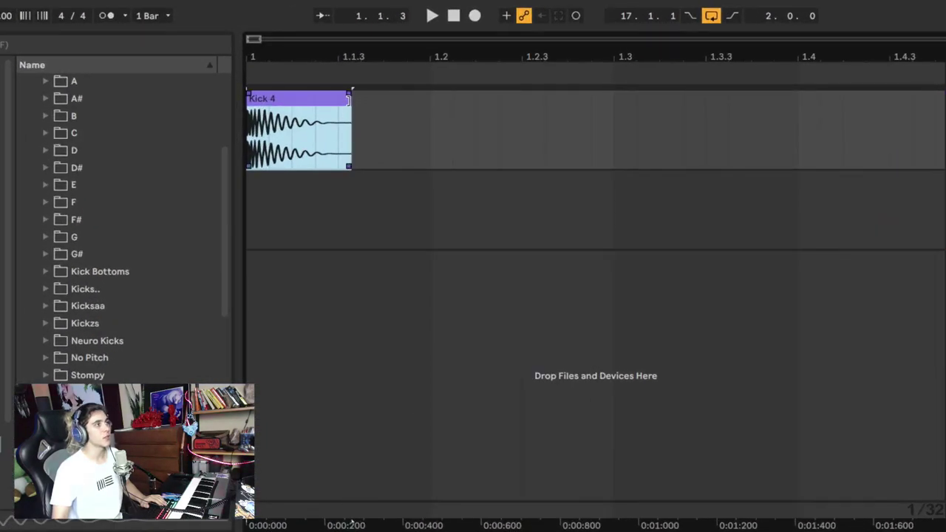
pyautogui.moveTo(349, 99); pyautogui.dragTo(258, 104)
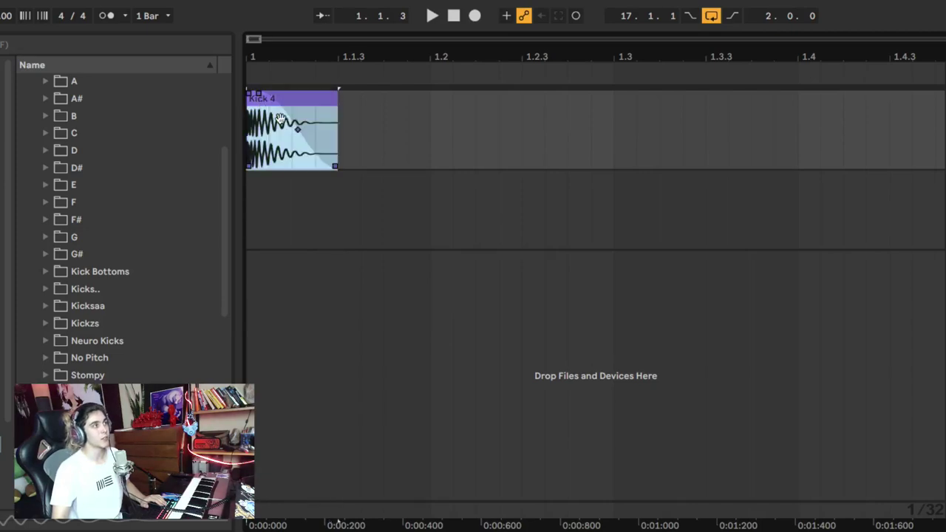
pyautogui.press('space')
pyautogui.moveTo(300, 131); pyautogui.dragTo(274, 148)
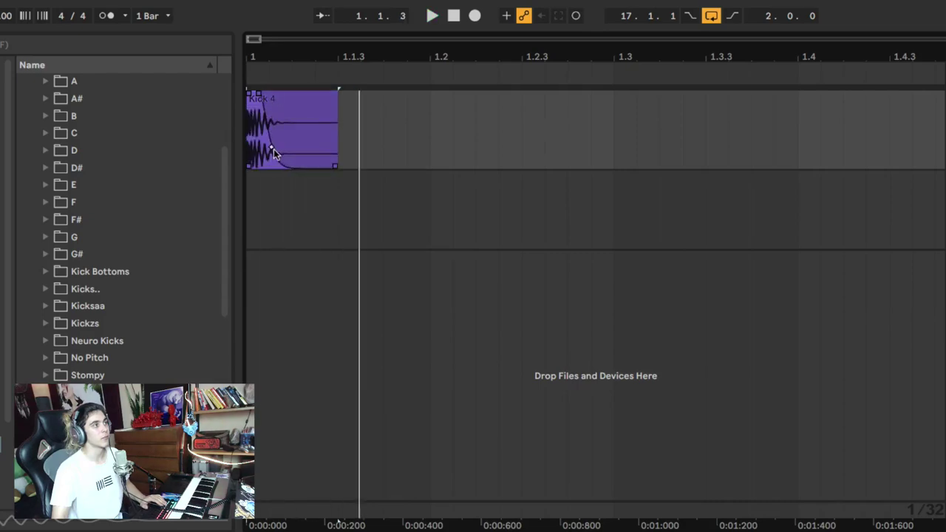
pyautogui.press('space')
# - Shorten the Kick 4 clip to end at 1.1.2 with only a brief fade-out, and audition the kick
pyautogui.moveTo(258, 95); pyautogui.dragTo(291, 103)
pyautogui.press('space')
pyautogui.press('space')
pyautogui.press('space')
pyautogui.press('space')
pyautogui.press('space')
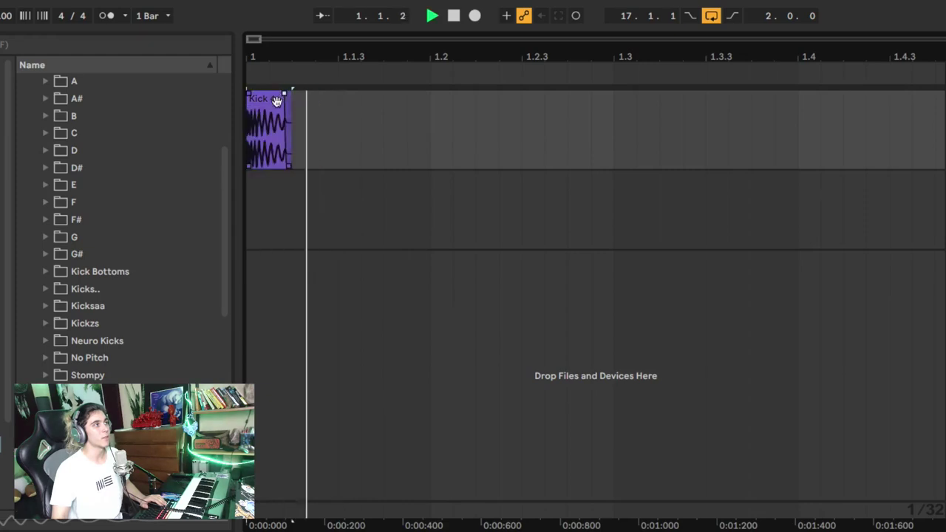
pyautogui.press('space')
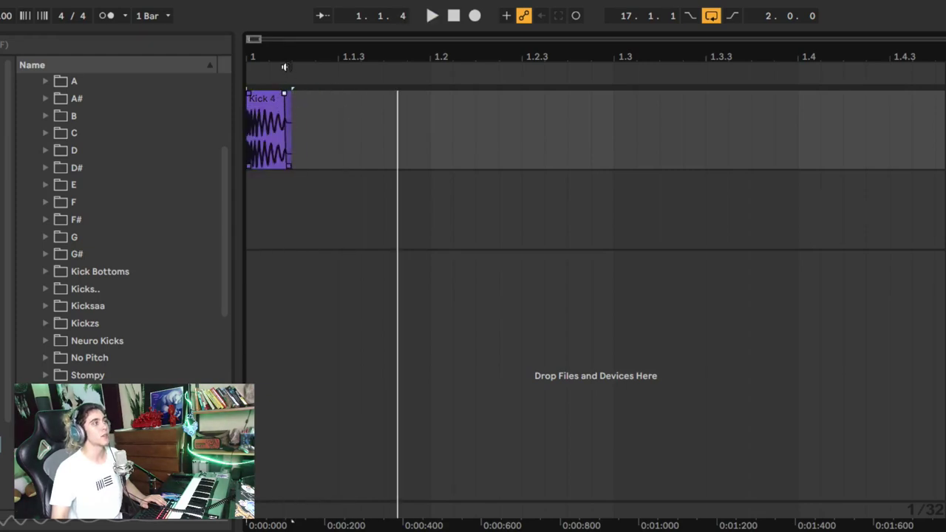
# - Close the Kicks folder and audition the samples of the 5 Snares folder inside Snare
pyautogui.moveTo(284, 67); pyautogui.dragTo(276, 59)
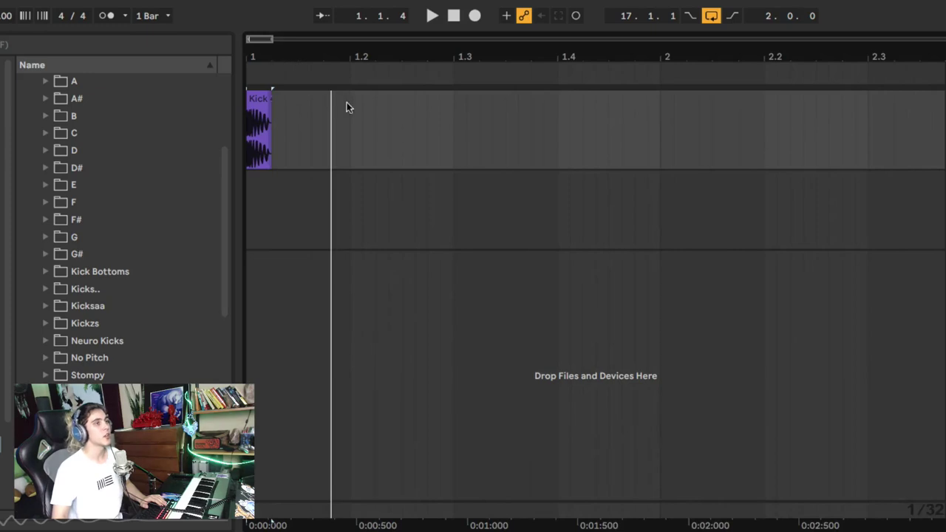
pyautogui.scroll(5, 72, 183)
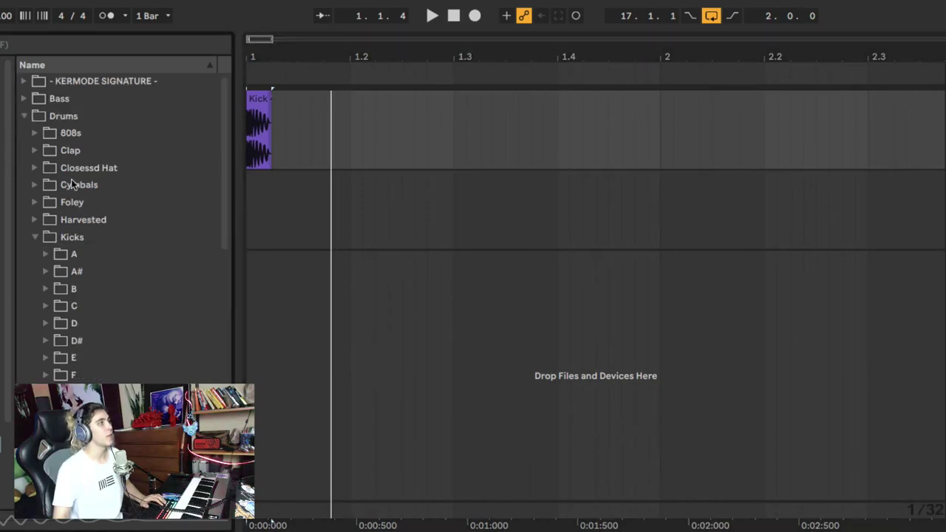
pyautogui.click(35, 236)
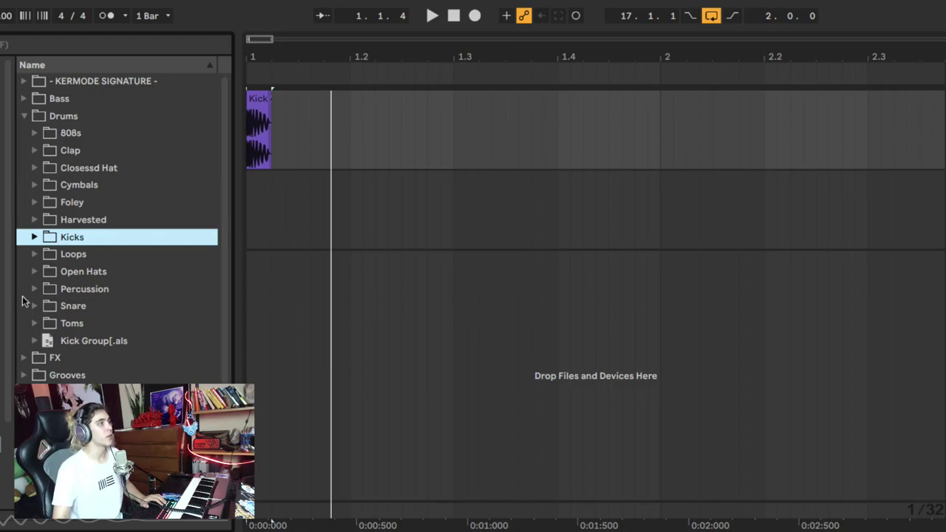
pyautogui.click(35, 306)
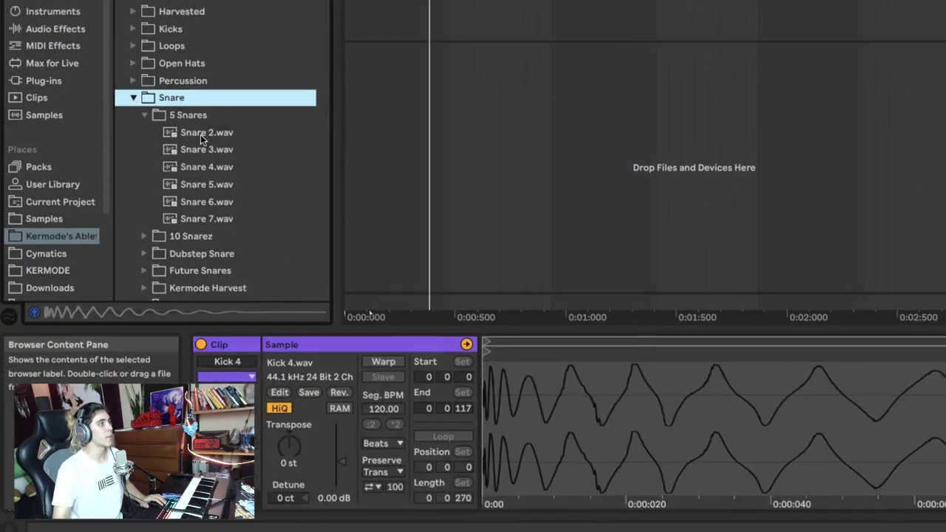
pyautogui.click(96, 340)
pyautogui.click(97, 358)
pyautogui.click(96, 374)
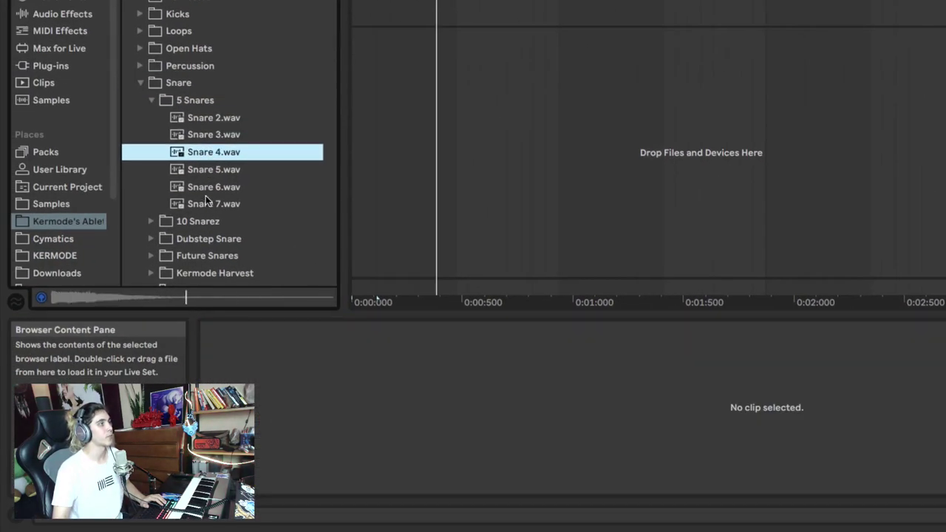
pyautogui.press('Down')
pyautogui.press('Down')
pyautogui.press('Down')
pyautogui.press('Up')
pyautogui.press('Up')
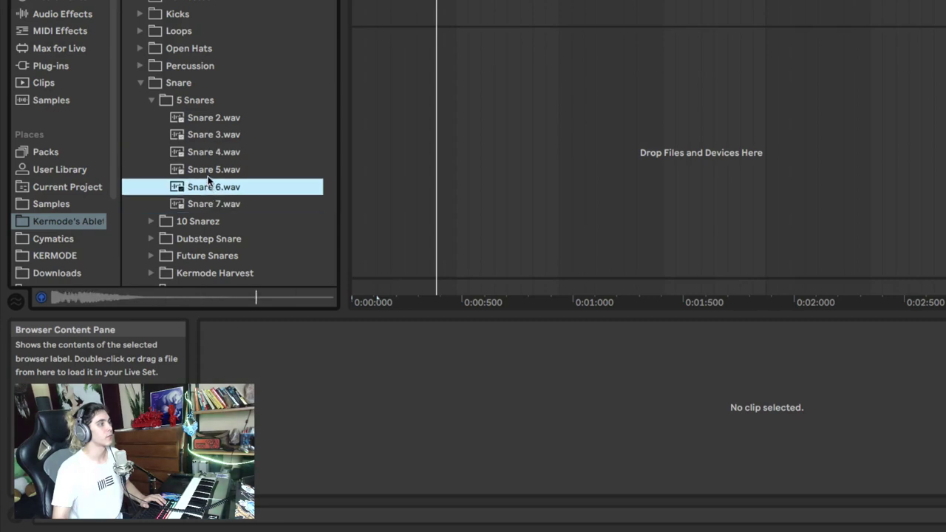
# - Place Snare 4.wav at beat 1.2 on the Snare track, try it at 1.3 and undo that move
pyautogui.moveTo(210, 161); pyautogui.dragTo(459, 11)
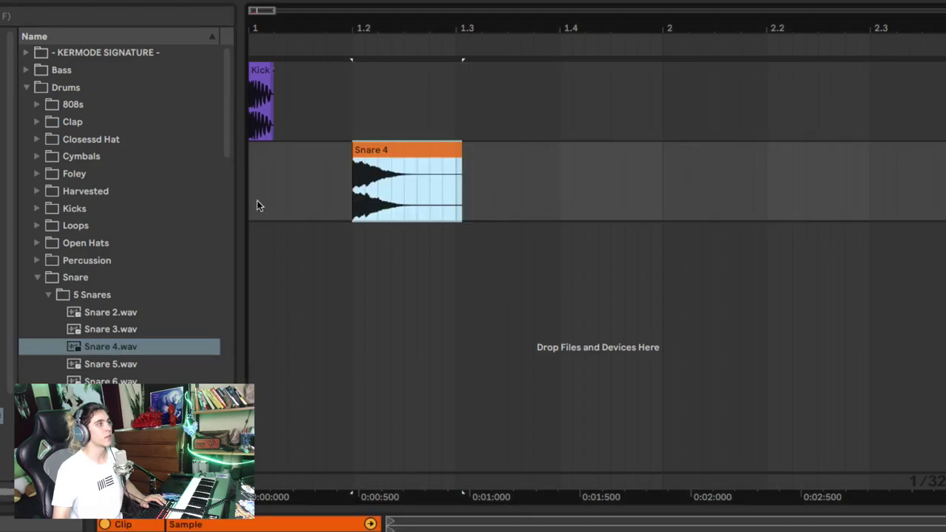
pyautogui.click(250, 201)
pyautogui.press('space')
pyautogui.moveTo(419, 164); pyautogui.dragTo(518, 165)
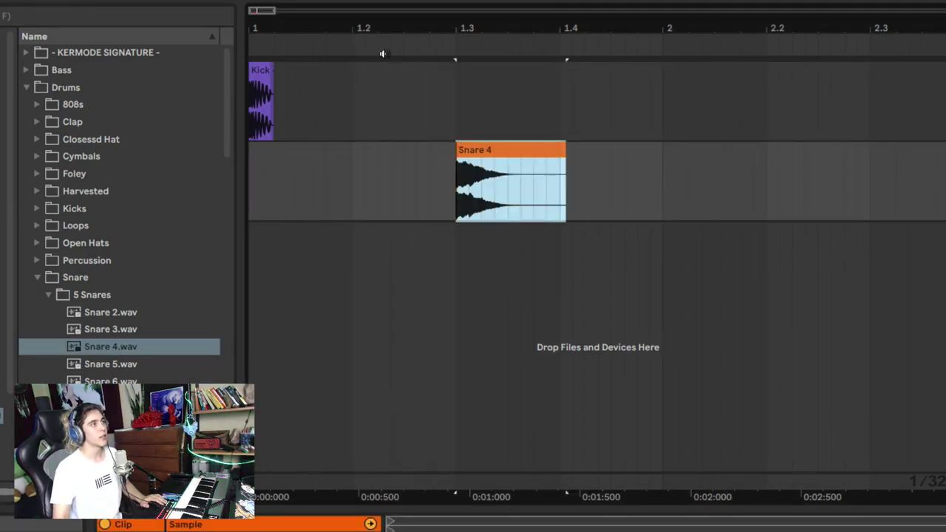
pyautogui.hotkey('ctrl', 'z')
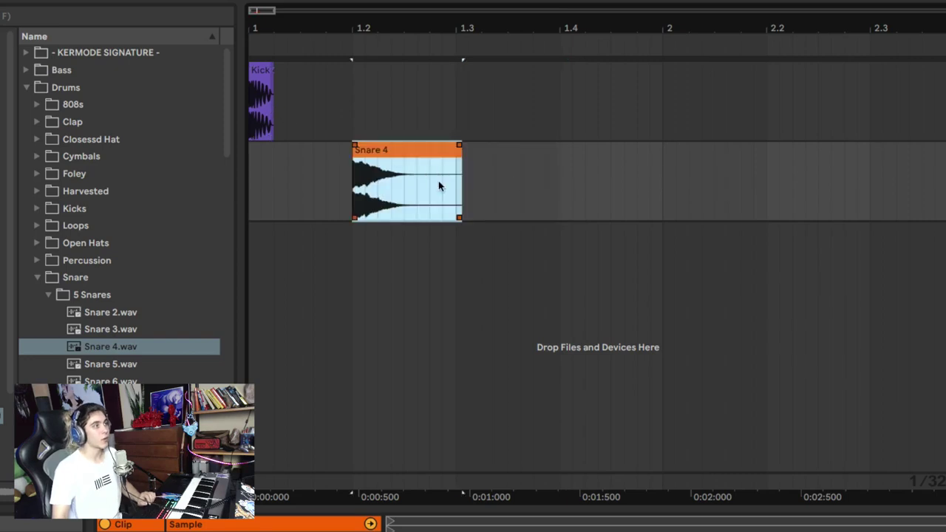
# - Try a second Snare 4 hit at beat 1.4, play the pattern and undo both snare placements
pyautogui.click(563, 180)
pyautogui.hotkey('ctrl', 'v')
pyautogui.click(264, 92)
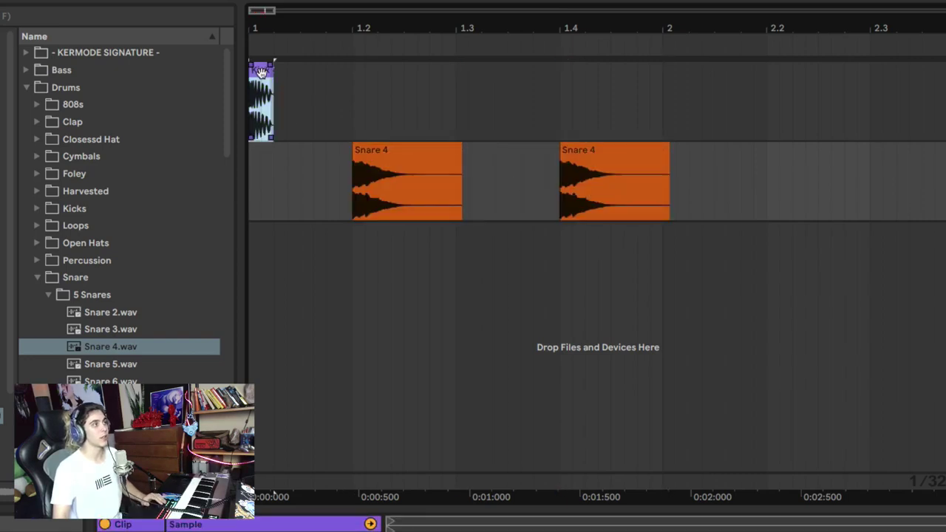
pyautogui.press('space')
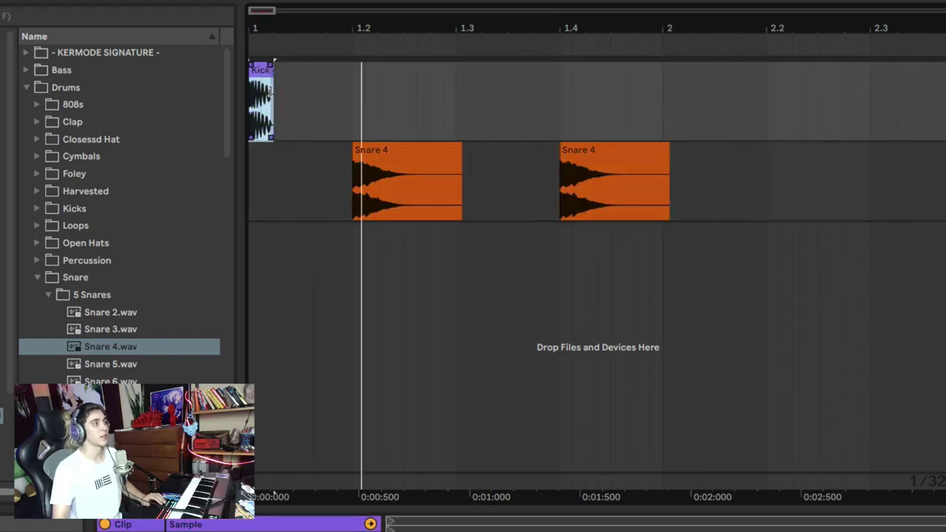
pyautogui.press('space')
pyautogui.click(444, 159)
pyautogui.hotkey('ctrl', 'z')
pyautogui.hotkey('ctrl', 'z')
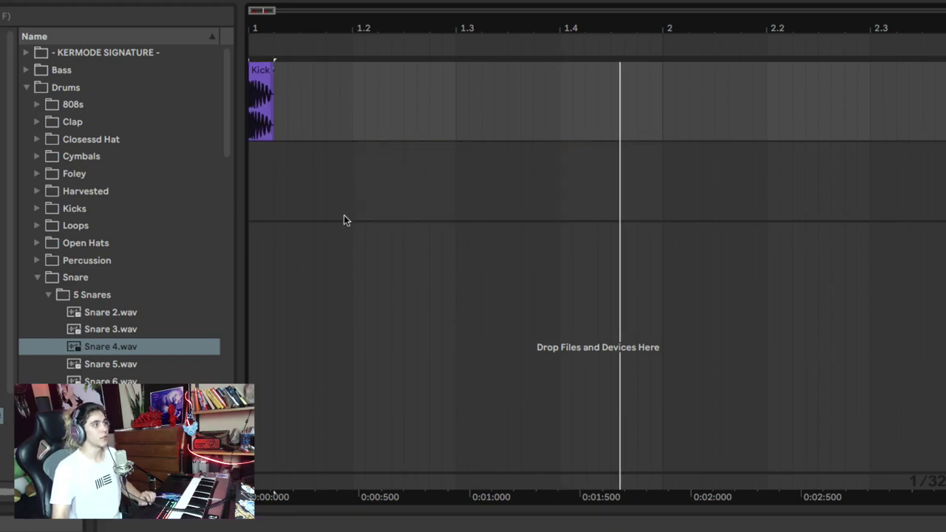
# - Place Snare 4.wav at beat 1.3 on the Snare track and play the kick and snare together
pyautogui.moveTo(98, 352); pyautogui.dragTo(461, 176)
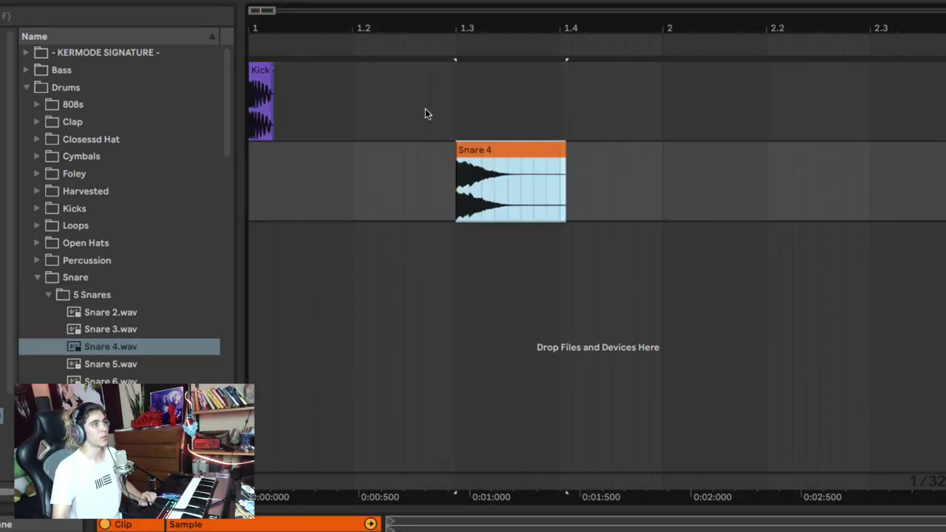
pyautogui.moveTo(454, 76); pyautogui.dragTo(251, 204)
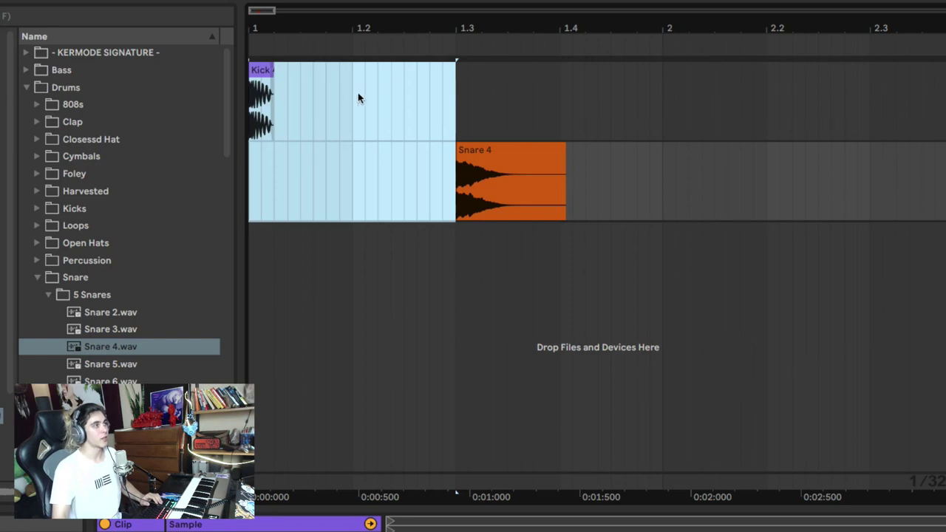
pyautogui.press('space')
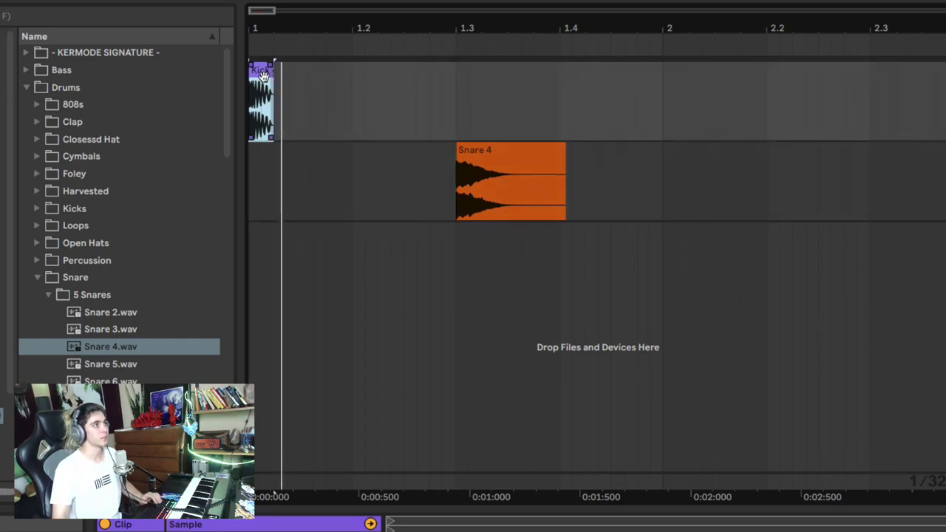
pyautogui.press('space')
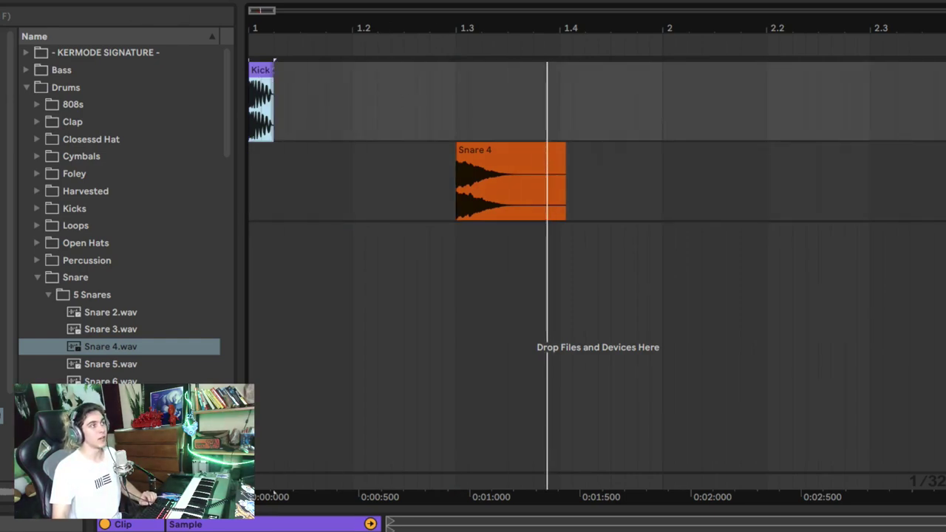
pyautogui.press('space')
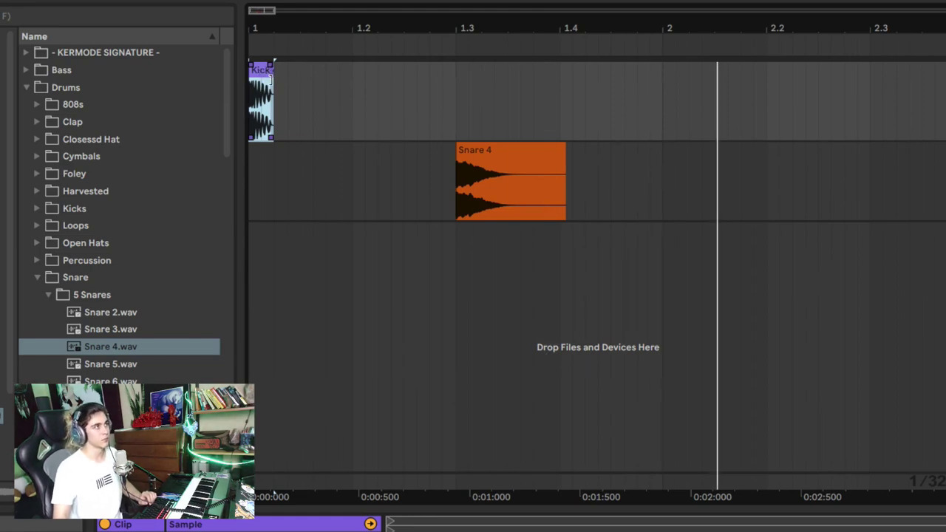
# - Duplicate the first bar of the Snare track until bars 1 to 4 each have a snare, and play the result
pyautogui.moveTo(659, 188); pyautogui.dragTo(96, 178)
pyautogui.scroll(-5, 367, 126)
pyautogui.hotkey('ctrl', 'd')
pyautogui.hotkey('ctrl', 'd')
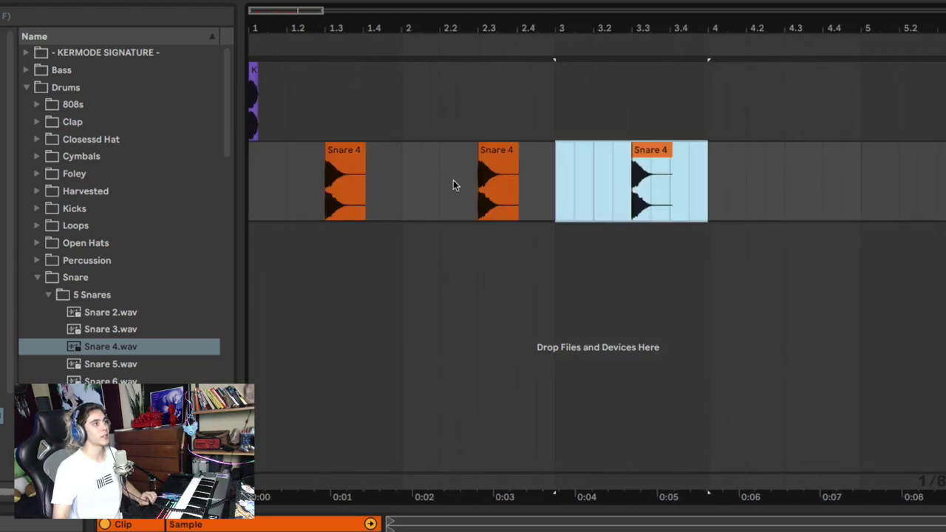
pyautogui.moveTo(561, 33); pyautogui.dragTo(482, 30)
pyautogui.hotkey('ctrl', 'd')
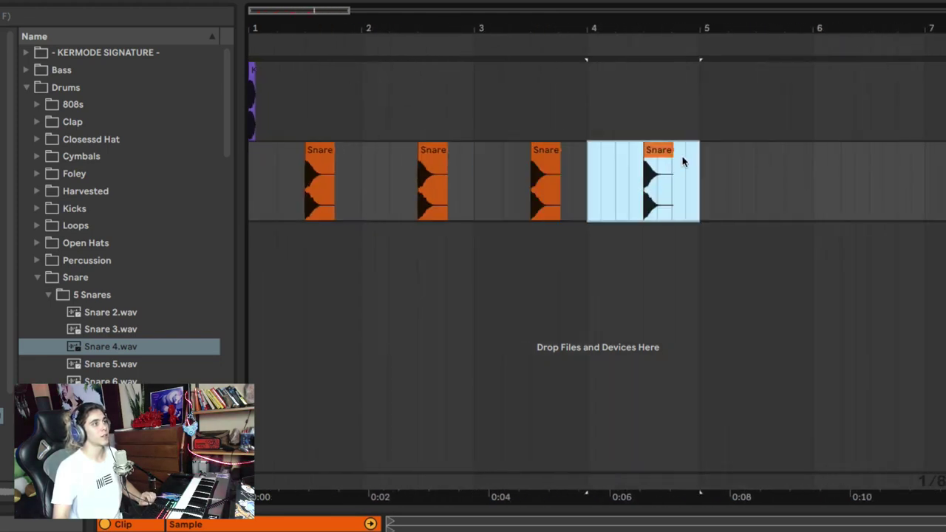
pyautogui.click(259, 139)
pyautogui.press('space')
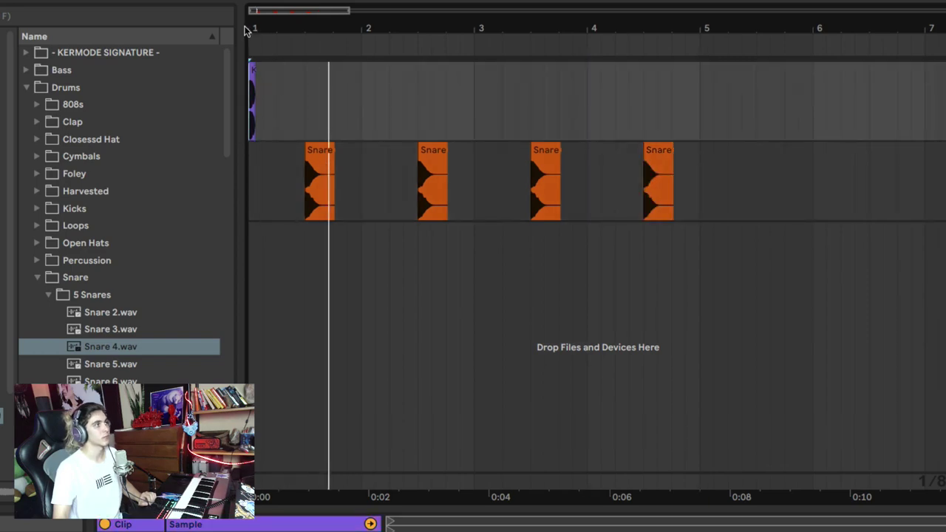
# - Copy the first kick to 1.3.3 on the Kick track and play the pattern from the start
pyautogui.click(251, 73)
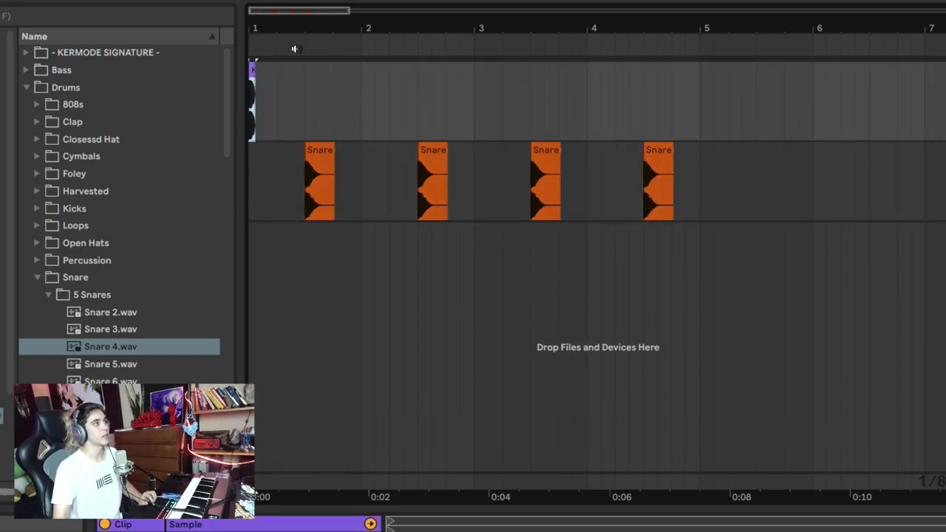
pyautogui.moveTo(299, 27); pyautogui.dragTo(327, 32)
pyautogui.click(337, 97)
pyautogui.hotkey('ctrl', 'v')
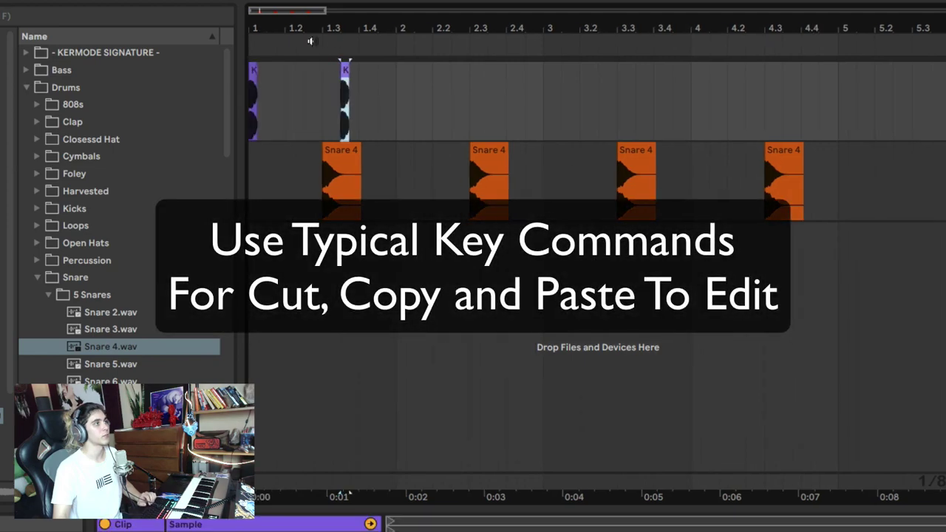
pyautogui.click(255, 78)
pyautogui.press('space')
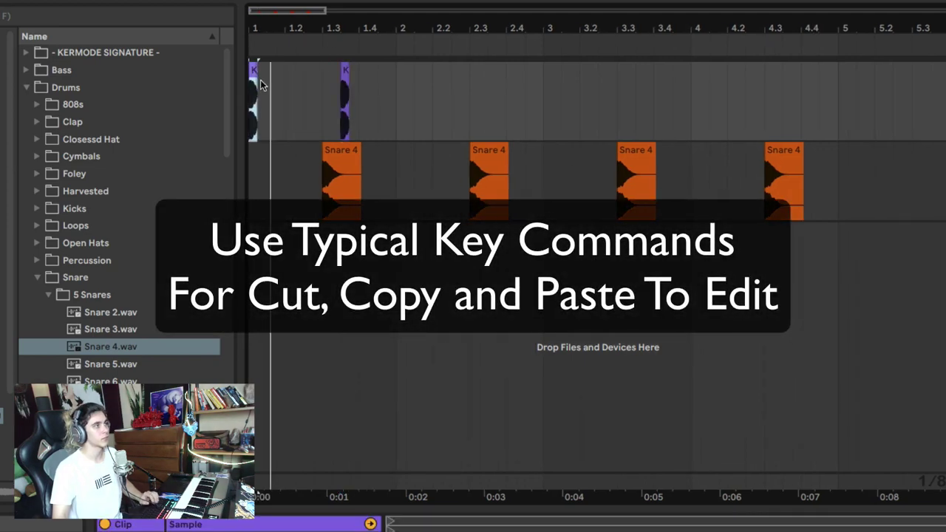
# - Paste two more kicks at 1.4.3 and 2.1.3 on the Kick track, playing the pattern from the start in between
pyautogui.click(377, 114)
pyautogui.hotkey('ctrl', 'v')
pyautogui.click(255, 90)
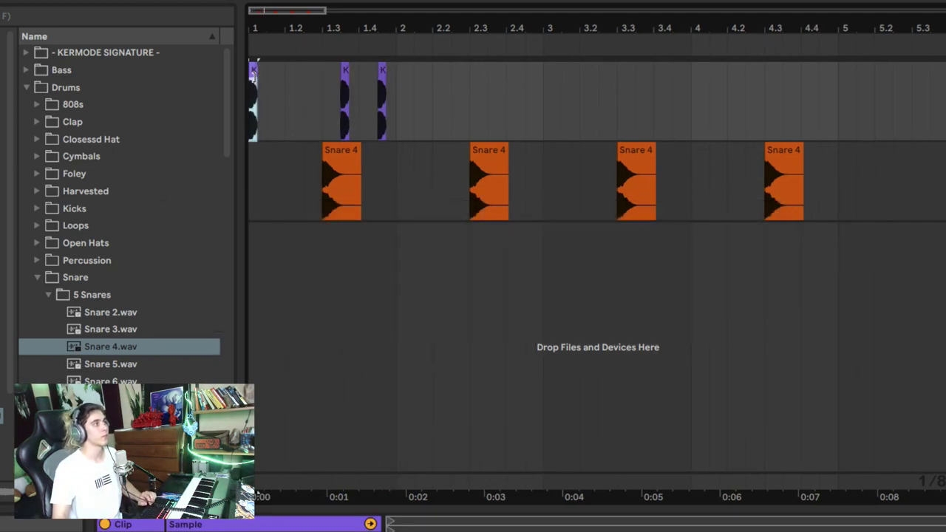
pyautogui.press('space')
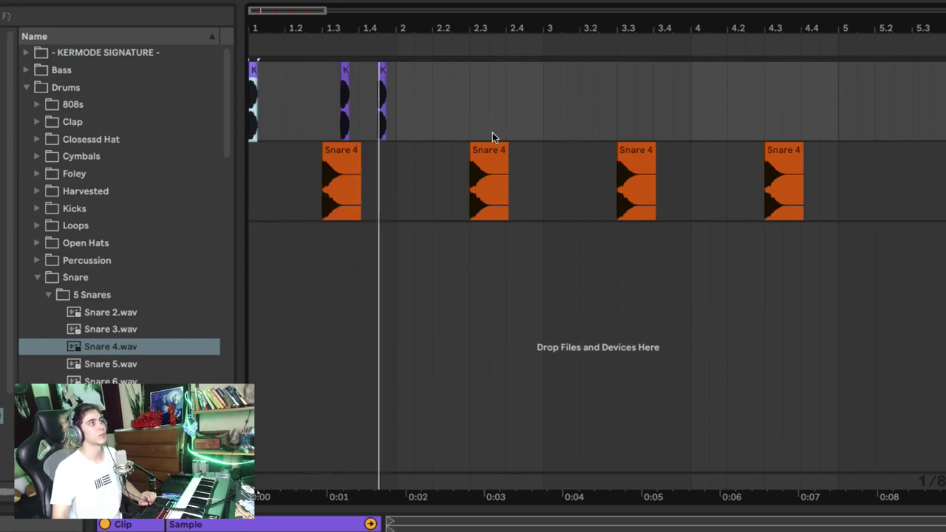
pyautogui.click(414, 123)
pyautogui.press('space')
pyautogui.hotkey('ctrl', 'v')
pyautogui.click(255, 85)
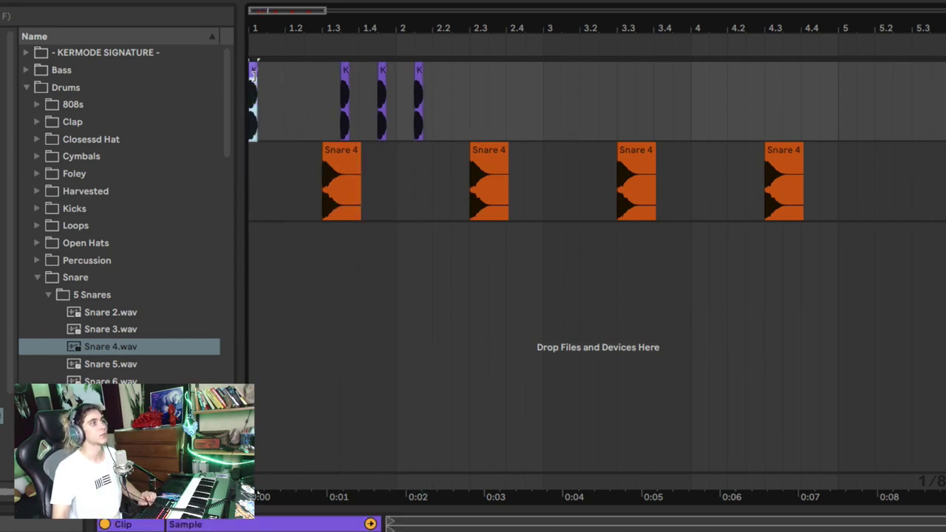
# - Duplicate the first two bars of both tracks into bars 3 and 4, with extra kicks at 3.2.3 and 4.2.3
pyautogui.press('space')
pyautogui.moveTo(543, 182); pyautogui.dragTo(89, 85)
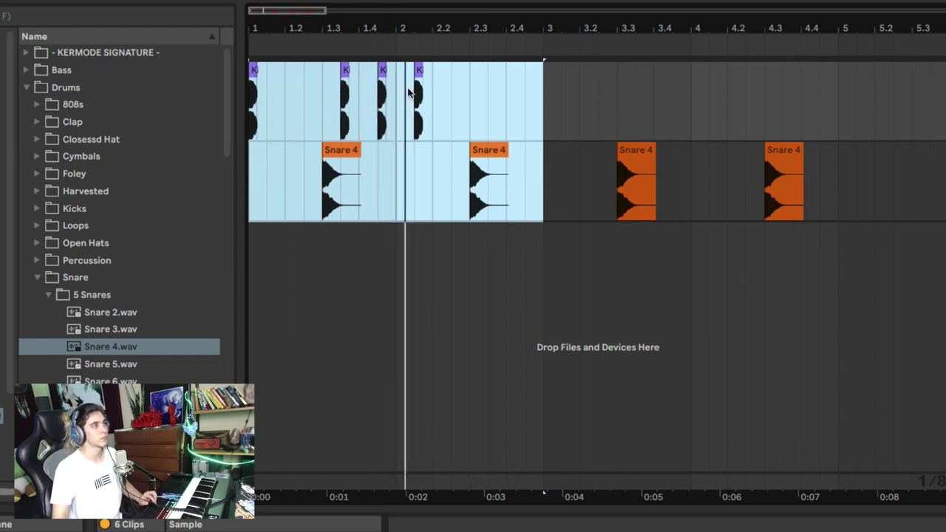
pyautogui.hotkey('ctrl', 'd')
# - Loop bars 1 to 4 of the arrangement and play the pattern
pyautogui.moveTo(838, 182); pyautogui.dragTo(53, 27)
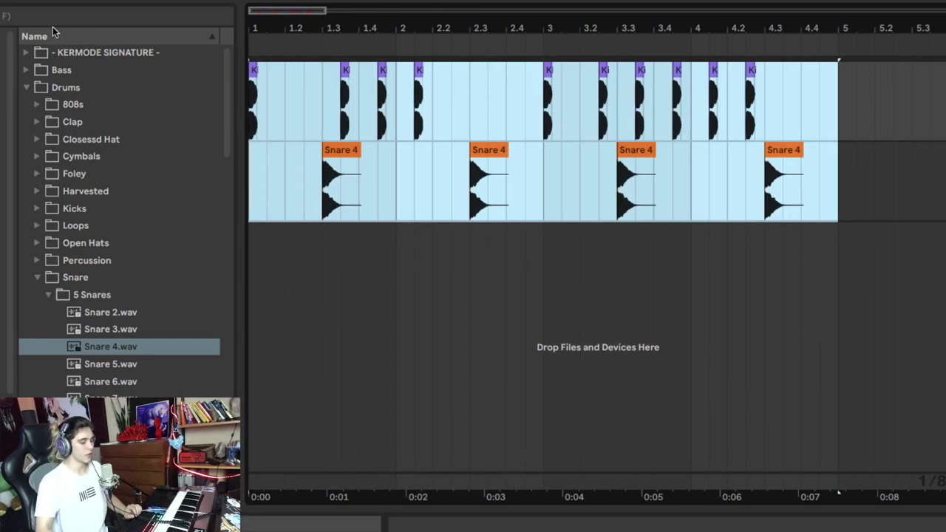
pyautogui.hotkey('ctrl', 'l')
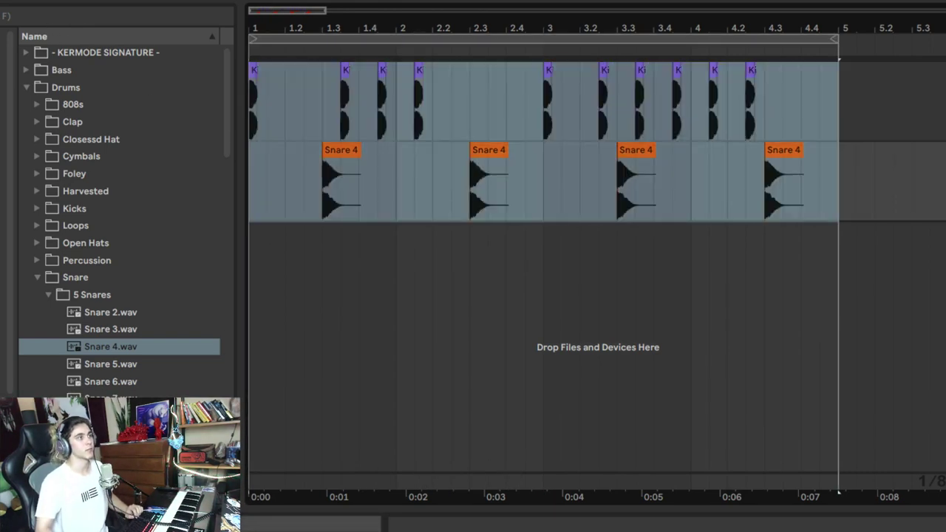
pyautogui.press('space')
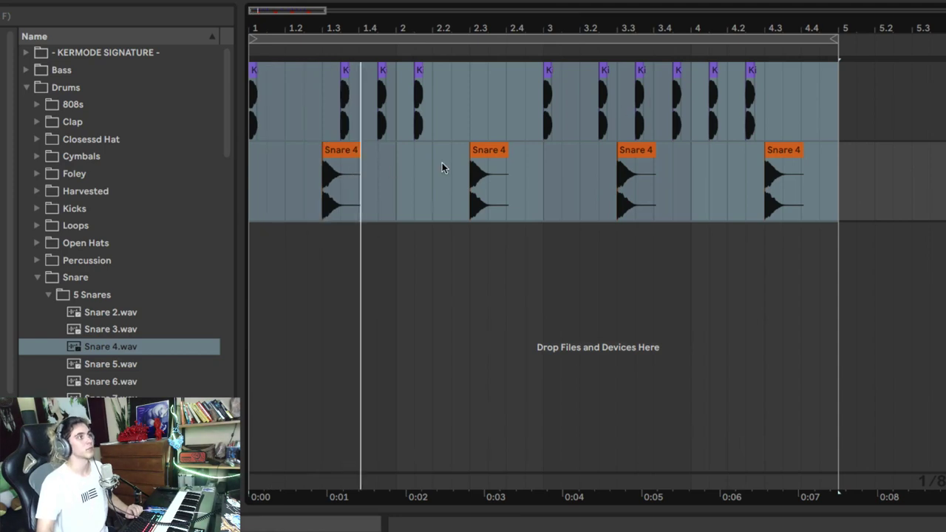
# - Copy the bar 2 snare to 2.2.1 on the Snare track and reverse the copy
pyautogui.click(487, 155)
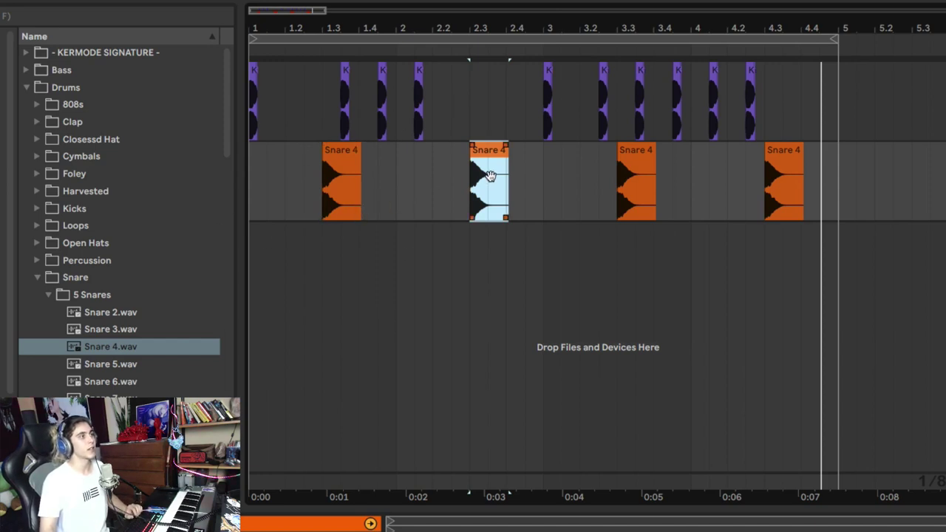
pyautogui.click(435, 181)
pyautogui.hotkey('ctrl', 'v')
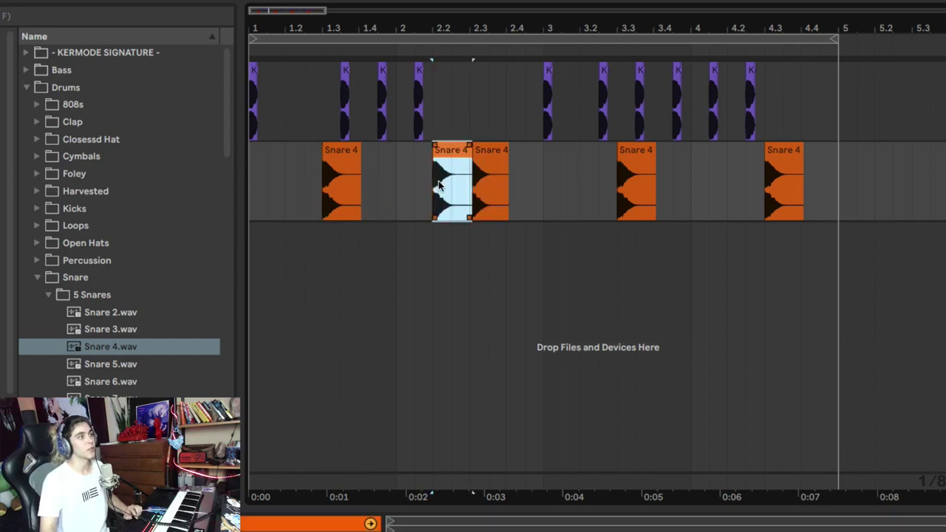
pyautogui.click(471, 157)
pyautogui.click(452, 156)
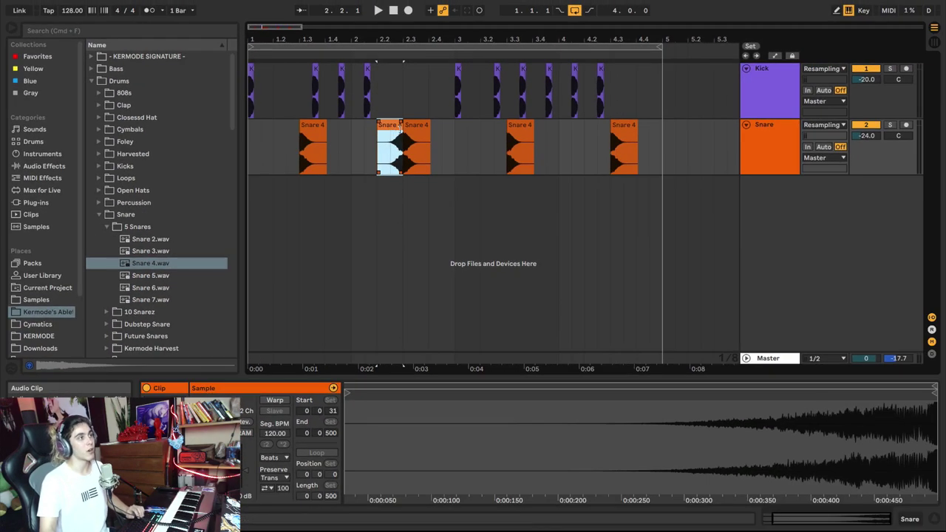
# - Lower the clip gain of the reversed snare at 2.2.1
pyautogui.click(401, 128)
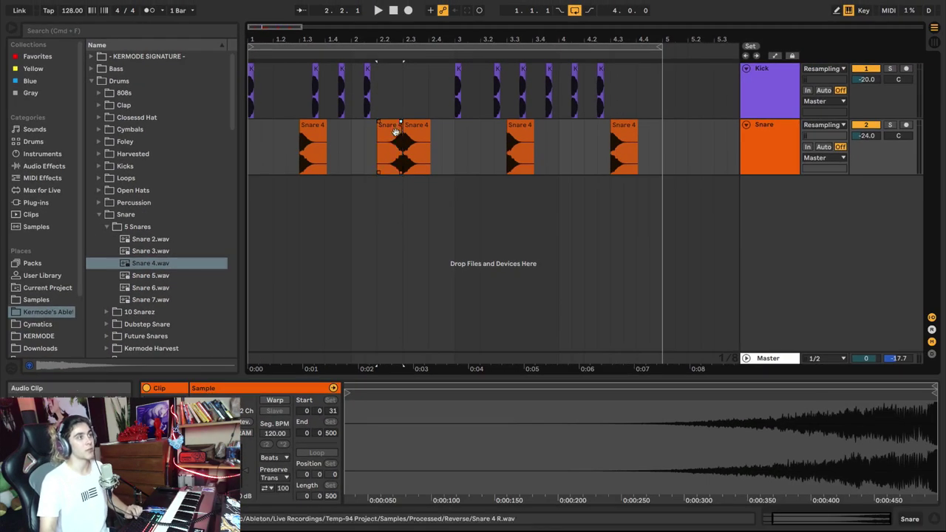
pyautogui.click(395, 126)
pyautogui.moveTo(246, 474); pyautogui.dragTo(246, 501)
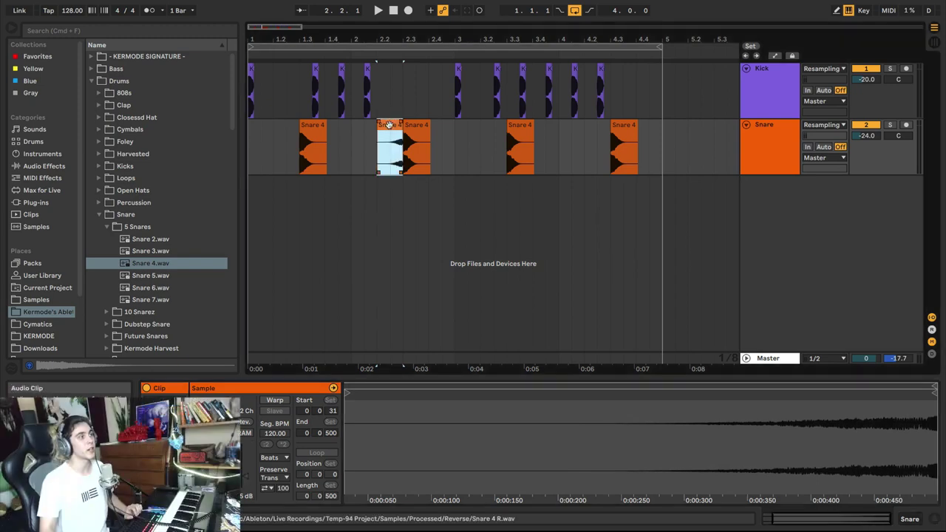
# - Try a copy of the reversed snare at 3.2.1 and play from the reversed snare in bar 2
pyautogui.click(481, 149)
pyautogui.hotkey('ctrl', 'v')
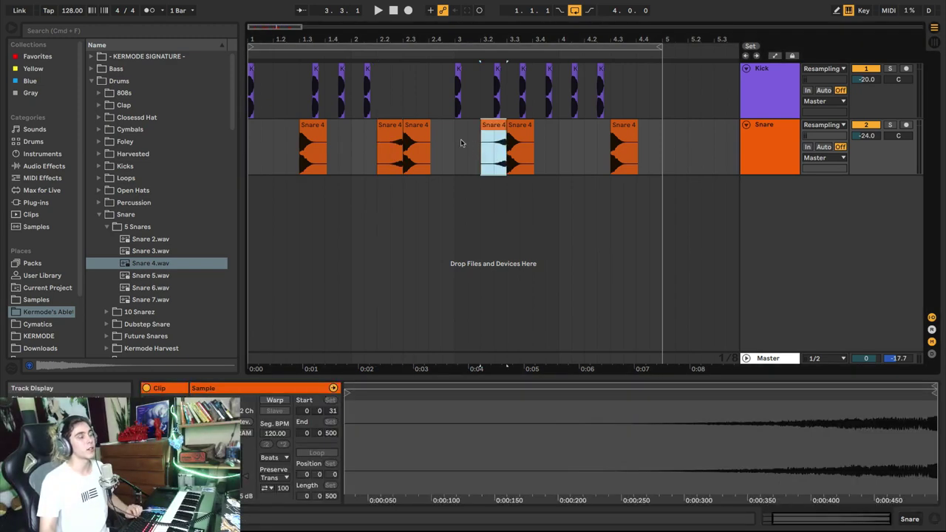
pyautogui.click(385, 139)
pyautogui.press('space')
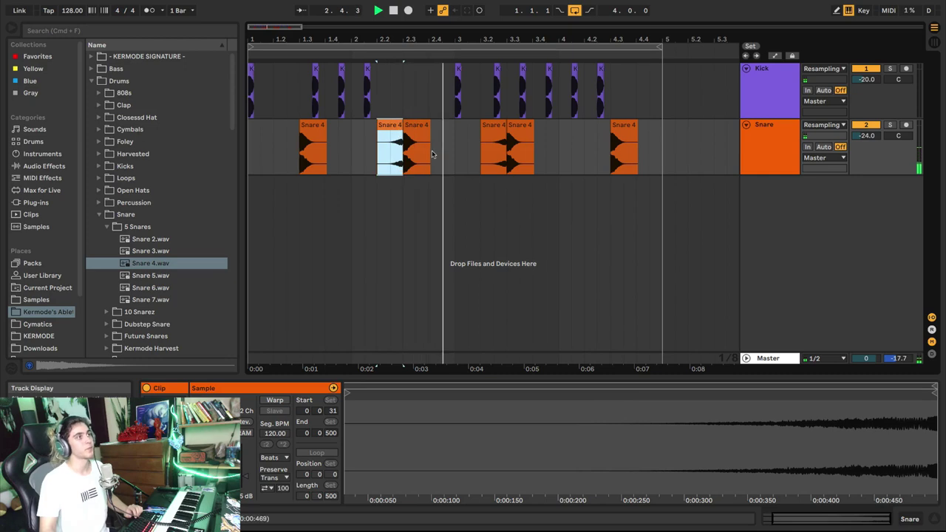
pyautogui.hotkey('ctrl', 'z')
# - Paste the reversed snare at 4.2.1 on the Snare track and collapse the Snare sample folder
pyautogui.click(584, 151)
pyautogui.hotkey('ctrl', 'v')
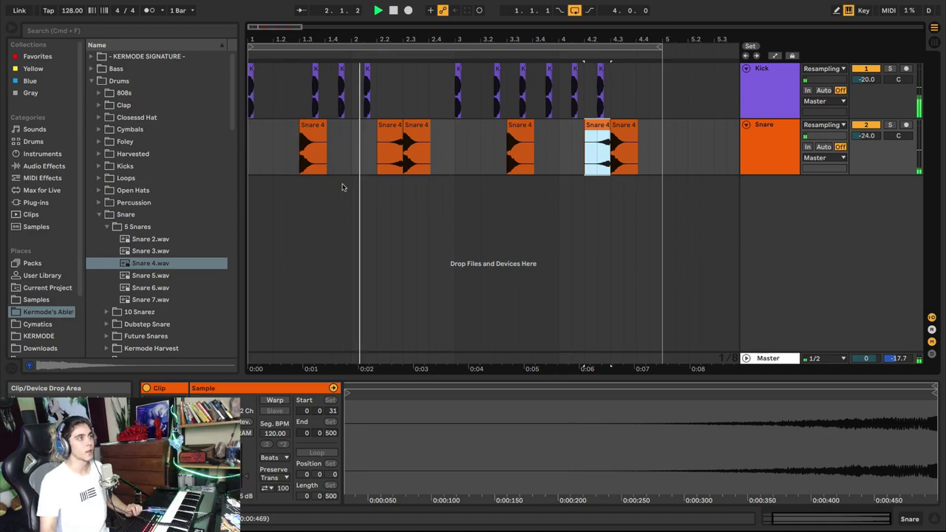
pyautogui.click(99, 215)
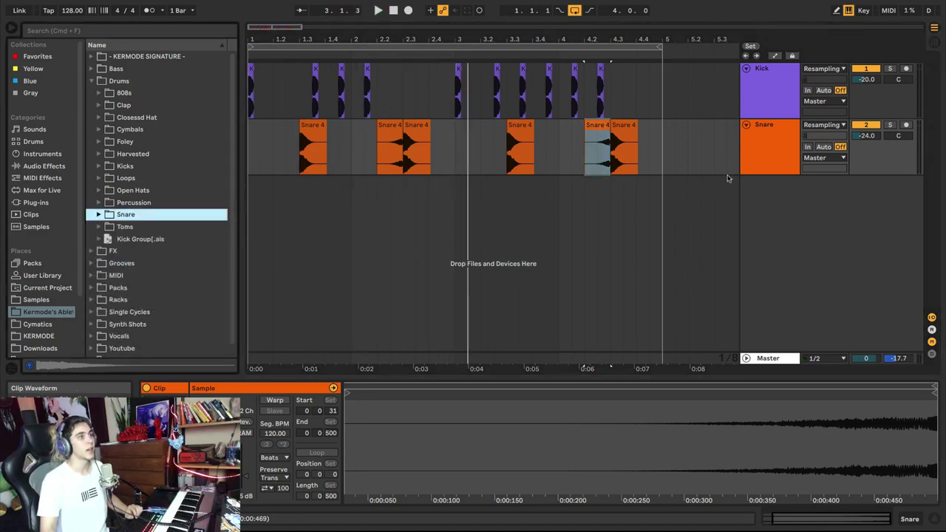
# - Add two audio tracks below the Snare track and name them Crash and Hats
pyautogui.click(761, 165)
pyautogui.hotkey('ctrl', 't')
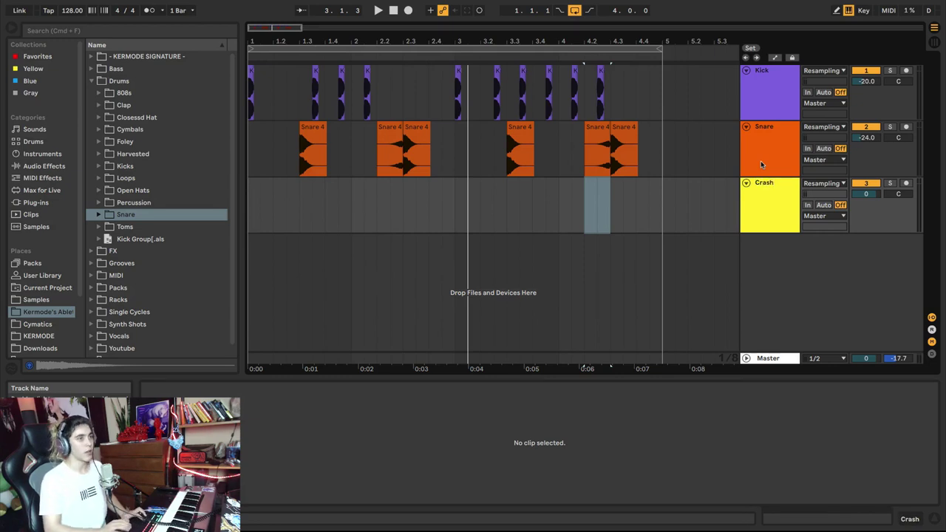
pyautogui.hotkey('ctrl', 't')
pyautogui.hotkey('ctrl', 'r')
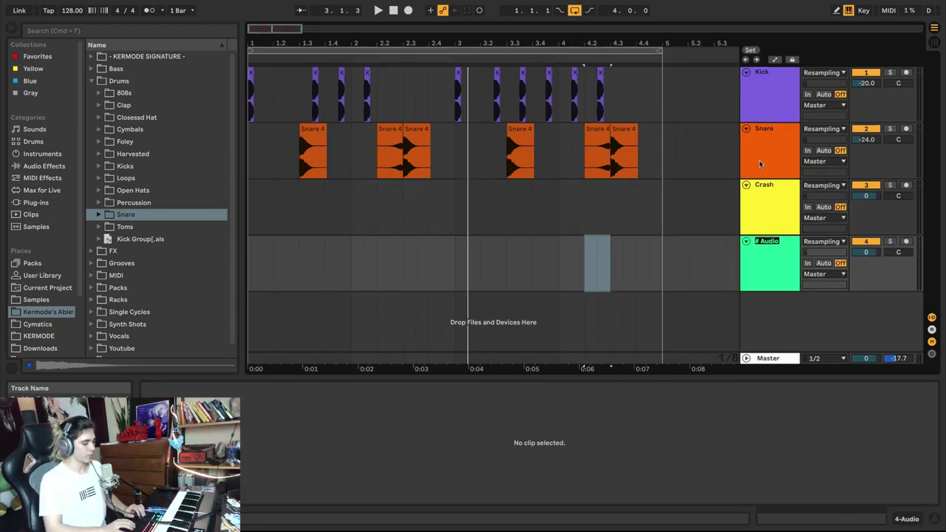
pyautogui.write('Hats')
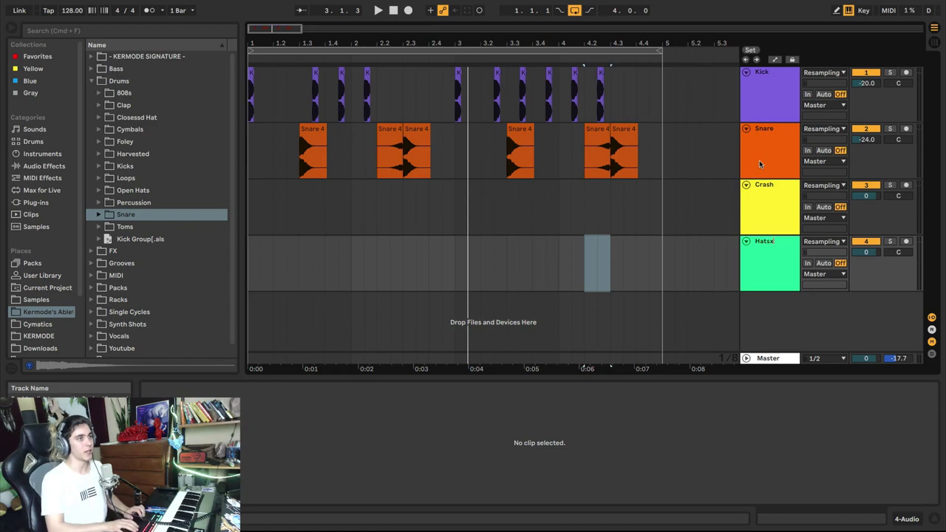
pyautogui.press('Return')
# - Set the volume of the Crash and Hats tracks together to -24.2 dB
pyautogui.click(784, 244)
pyautogui.keyDown('shift'); pyautogui.click(779, 216); pyautogui.keyUp('shift')
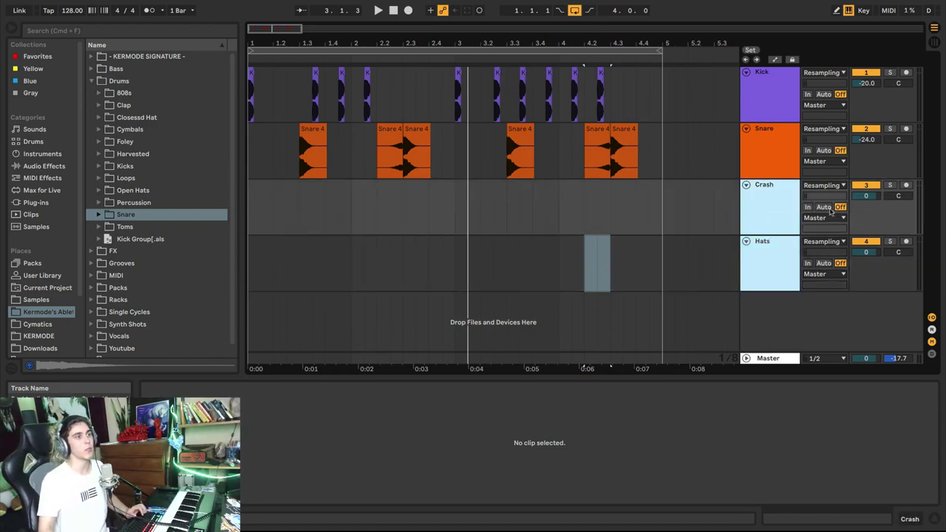
pyautogui.click(859, 198)
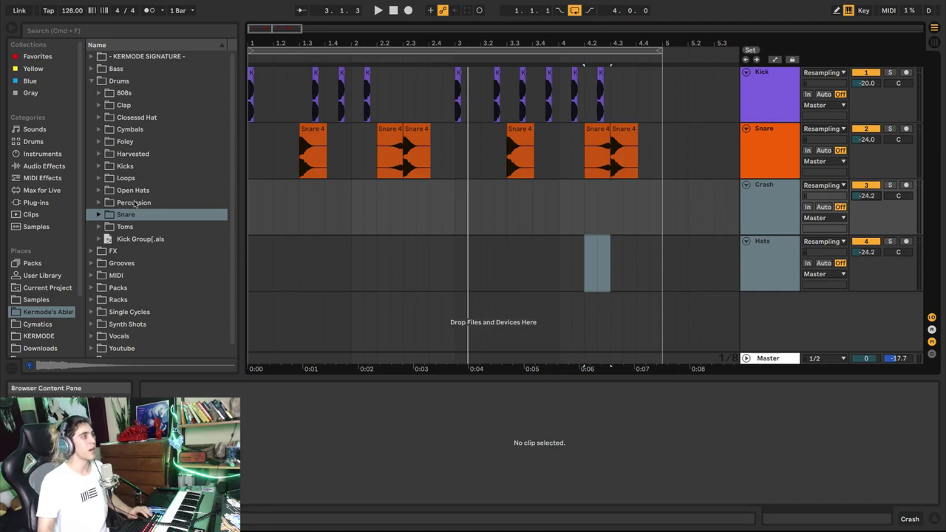
# - Audition the crash samples in the Crashes folder under Drums > Cymbals
pyautogui.click(100, 130)
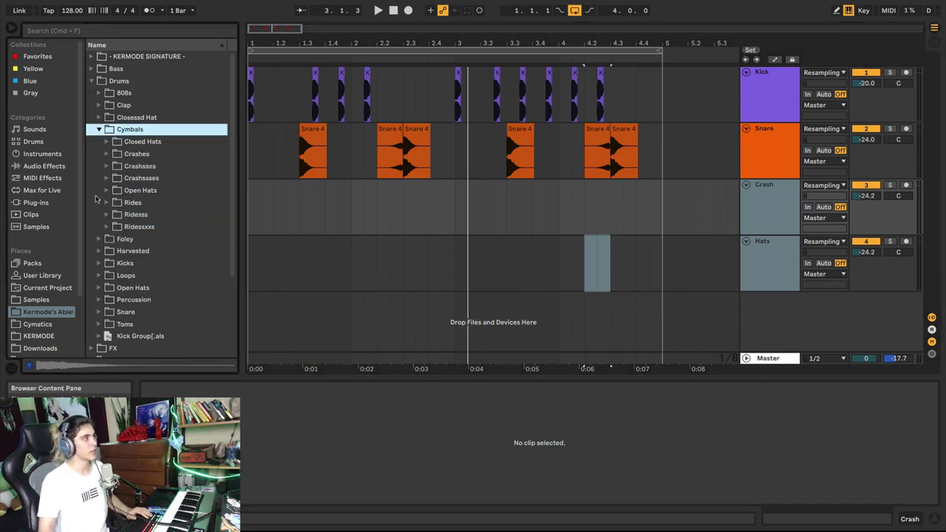
pyautogui.click(107, 154)
pyautogui.click(130, 190)
pyautogui.click(156, 239)
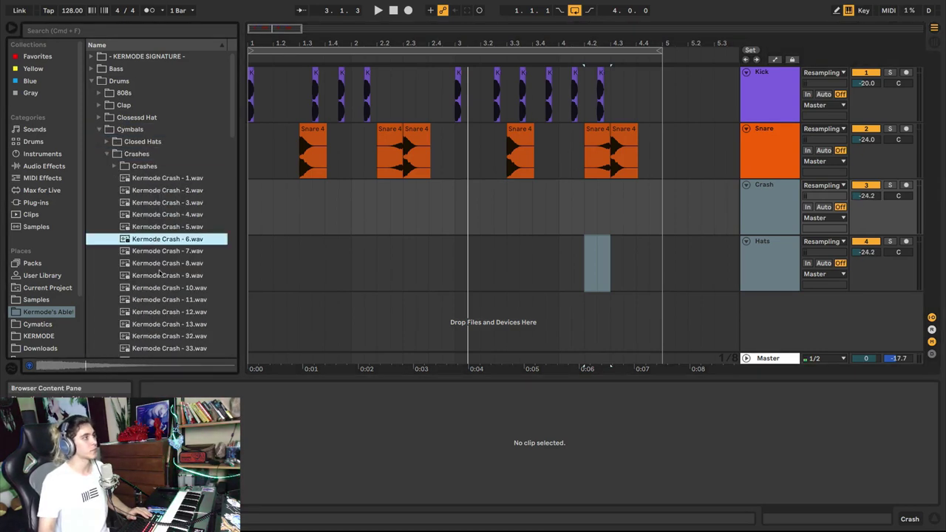
pyautogui.click(161, 275)
pyautogui.press('Down')
pyautogui.press('Down')
pyautogui.press('Down')
pyautogui.press('Down')
pyautogui.press('Down')
pyautogui.press('Down')
pyautogui.press('Down')
pyautogui.press('Down')
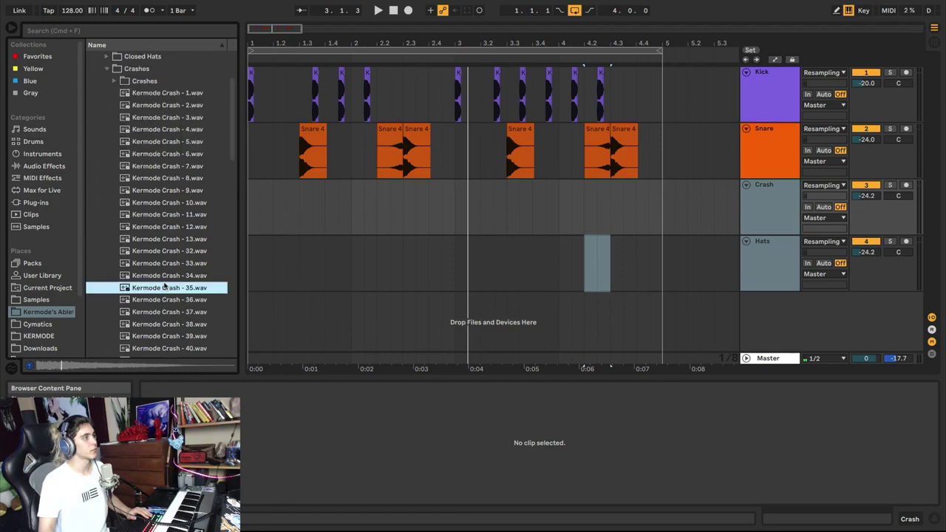
pyautogui.click(164, 286)
pyautogui.scroll(-4, 164, 286)
pyautogui.click(164, 286)
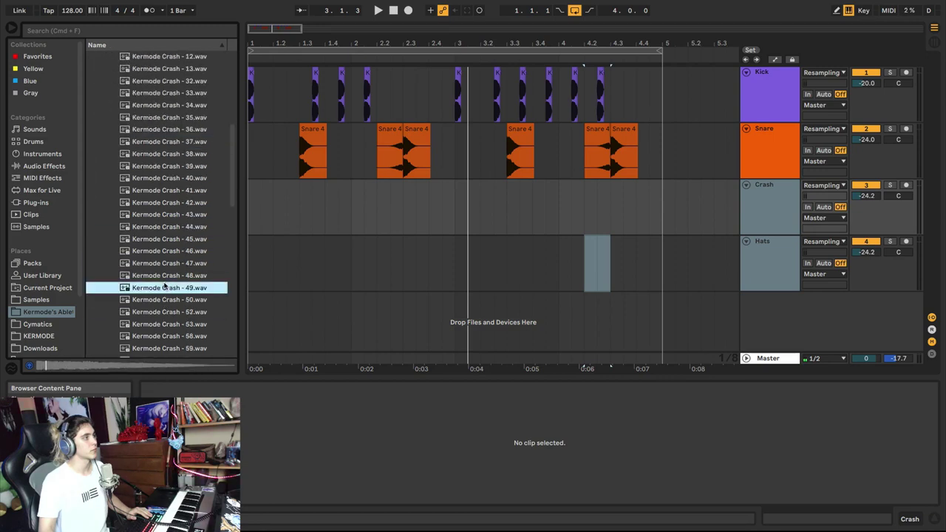
# - Place Kermode Crash - 53.wav at bar 1 on the Crash track and lower its clip gain while playing the loop
pyautogui.click(166, 323)
pyautogui.moveTo(165, 325); pyautogui.dragTo(262, 185)
pyautogui.press('space')
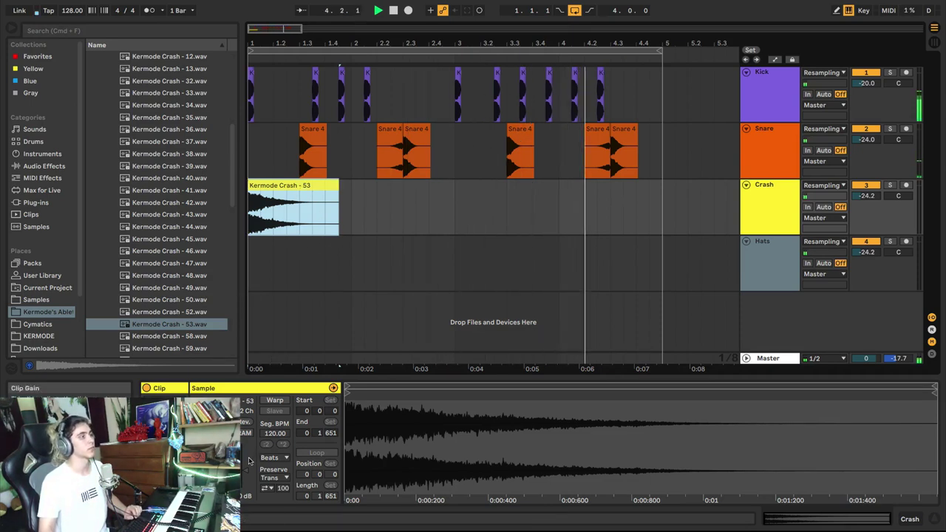
# - Copy the crash into bar 4 on the Crash track so that it ends at 5.1.1
pyautogui.click(292, 190)
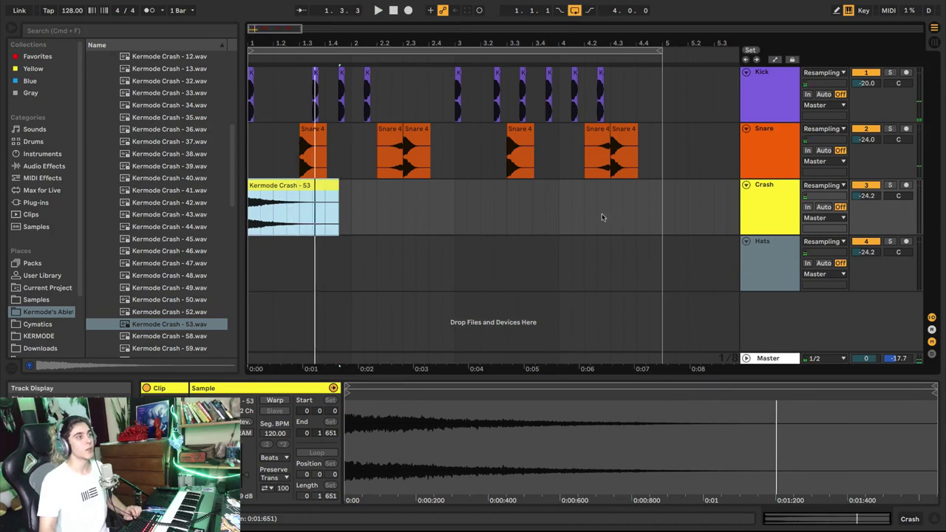
pyautogui.click(573, 210)
pyautogui.hotkey('ctrl', 'v')
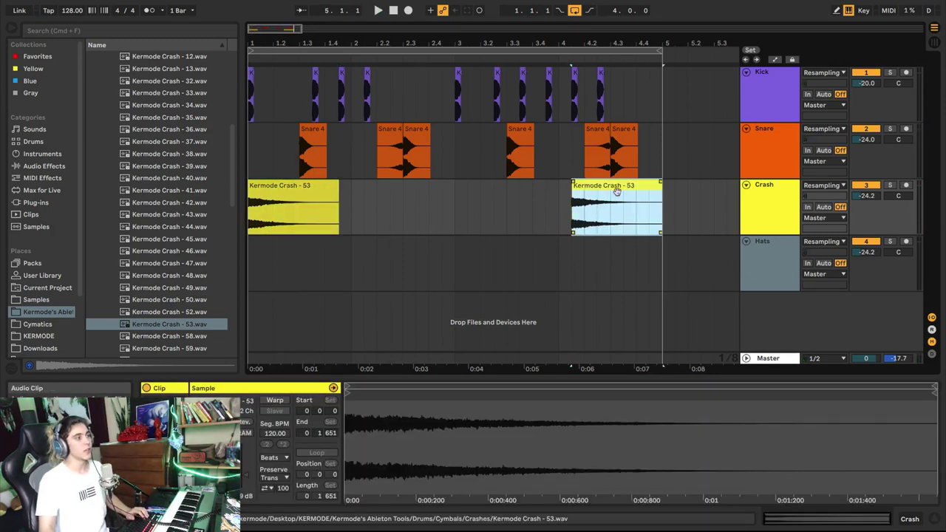
# - Reverse the crash copy in bar 4 and lower its clip gain while playing the loop
pyautogui.click(249, 422)
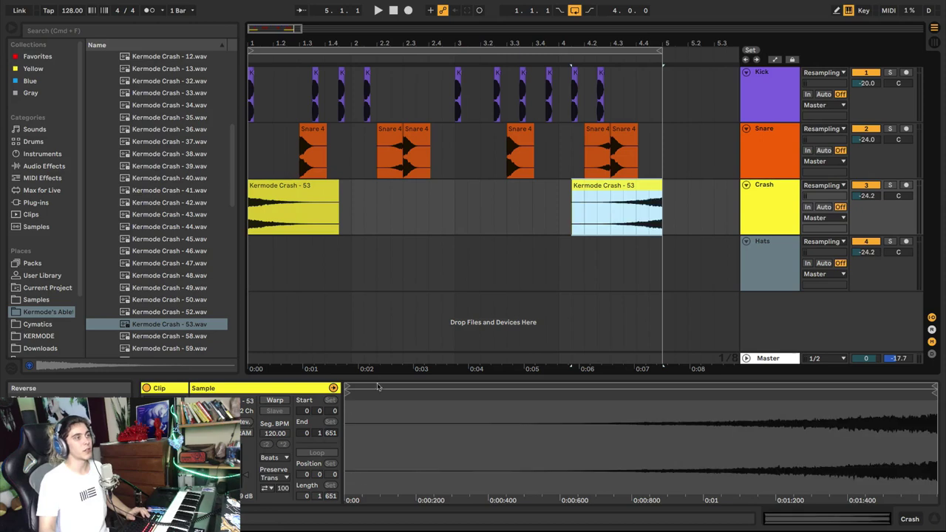
pyautogui.press('space')
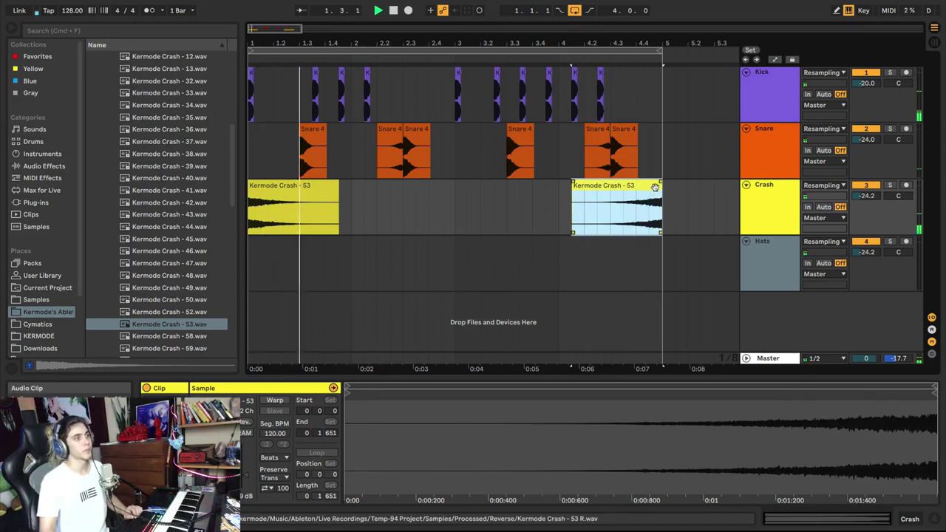
pyautogui.moveTo(244, 475); pyautogui.dragTo(242, 483)
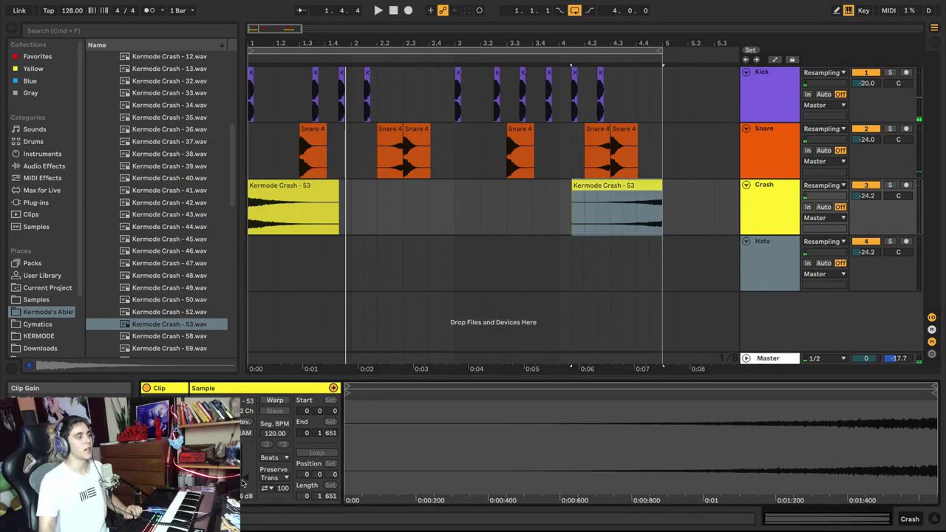
# - Audition samples in the Closed Hats folder and place Closed Hat 16.wav at bar 1 on the Hats track
pyautogui.scroll(10, 166, 210)
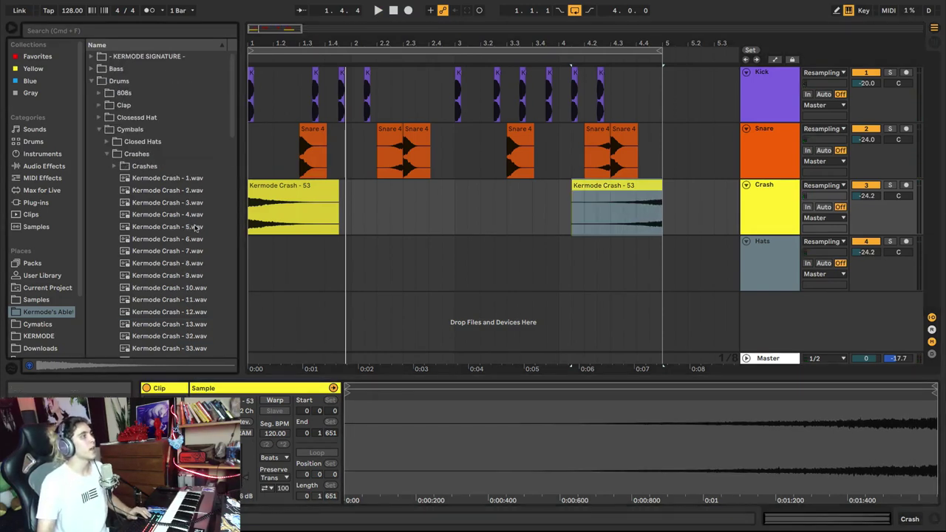
pyautogui.click(107, 154)
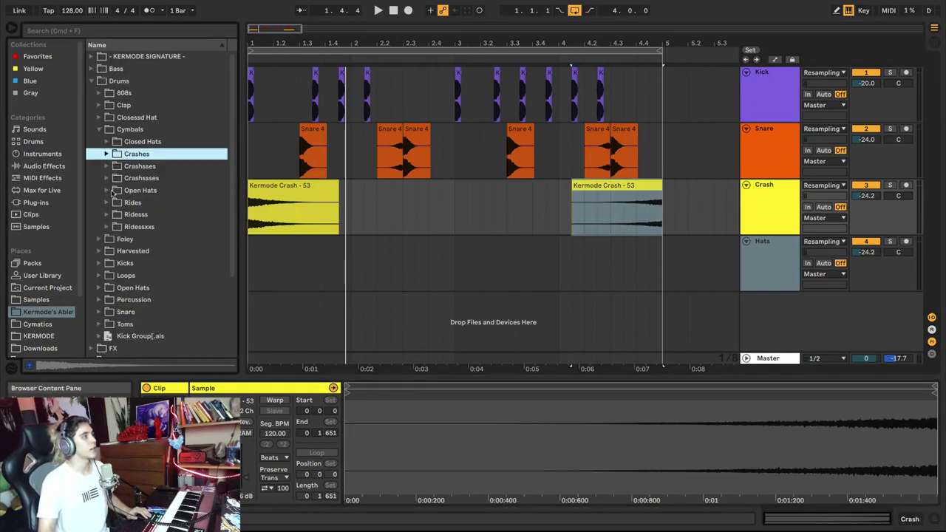
pyautogui.click(108, 142)
pyautogui.click(156, 192)
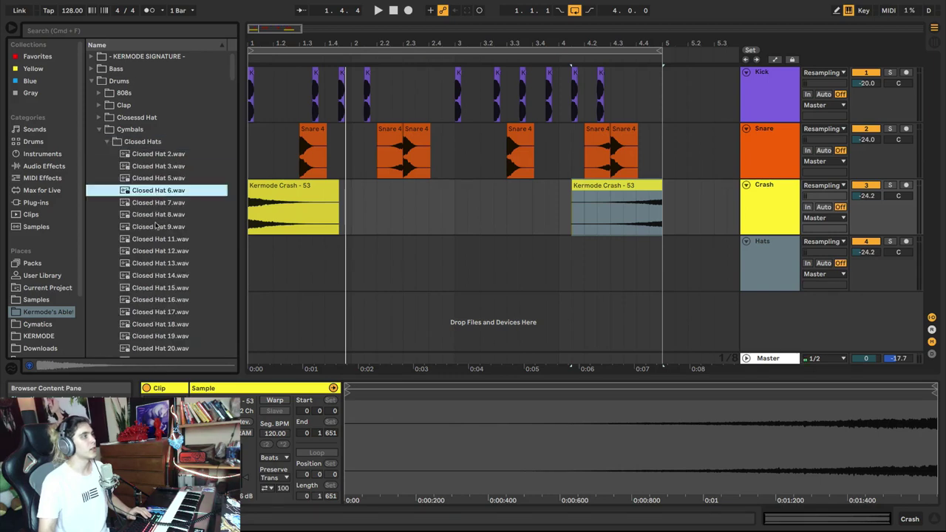
pyautogui.click(156, 264)
pyautogui.click(153, 302)
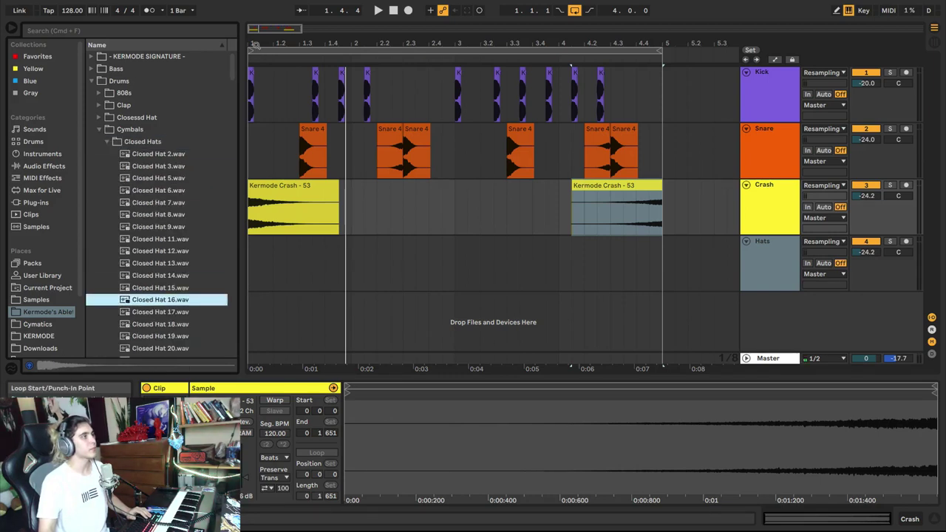
pyautogui.moveTo(255, 45); pyautogui.dragTo(278, 190)
pyautogui.moveTo(175, 303); pyautogui.dragTo(250, 270)
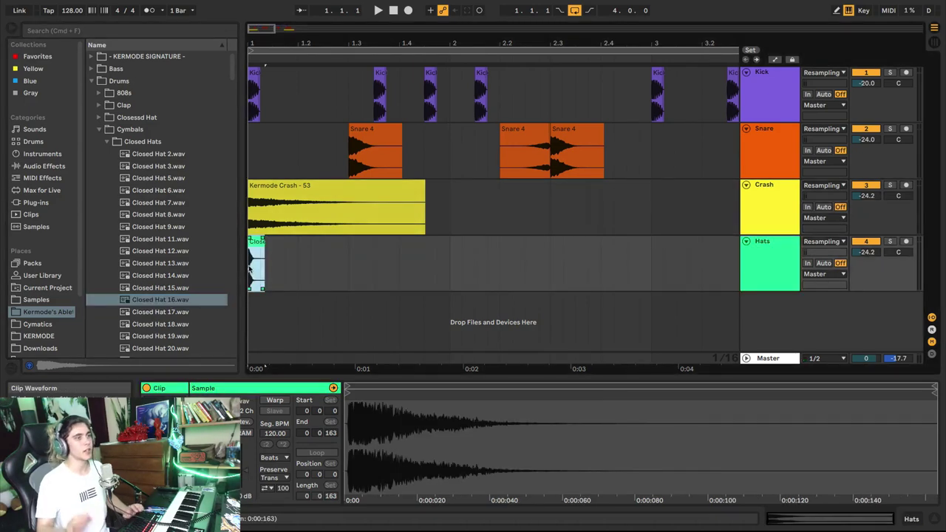
# - Place Closed Hat 19, 22 and 24 at 1.1.3, 1.2.1 and 1.2.3 on the Hats track and play them back
pyautogui.scroll(-1, 155, 317)
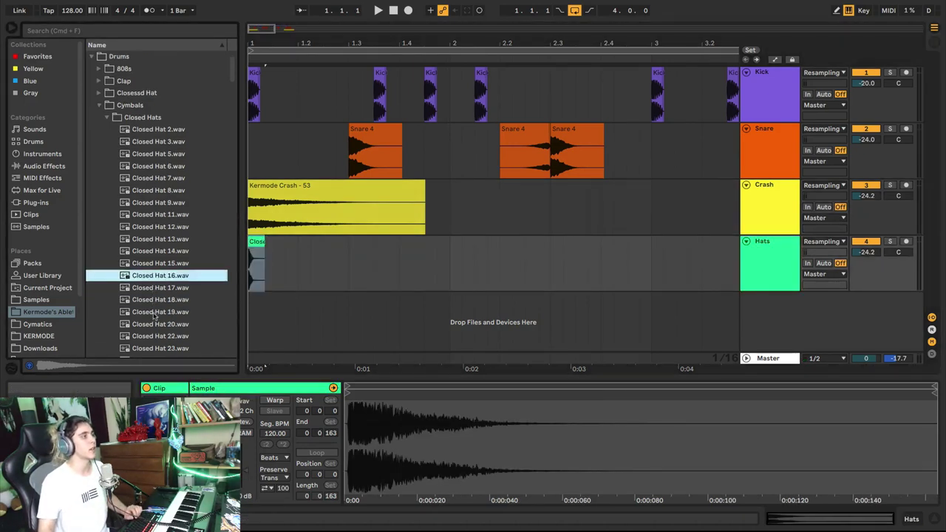
pyautogui.moveTo(152, 312); pyautogui.dragTo(268, 273)
pyautogui.moveTo(306, 258); pyautogui.dragTo(301, 263)
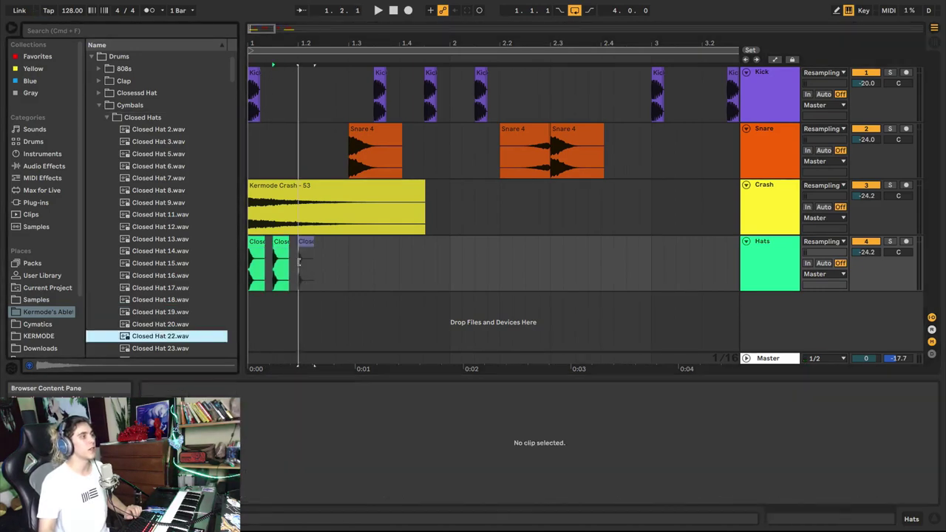
pyautogui.scroll(-2, 174, 313)
pyautogui.moveTo(162, 312); pyautogui.dragTo(331, 272)
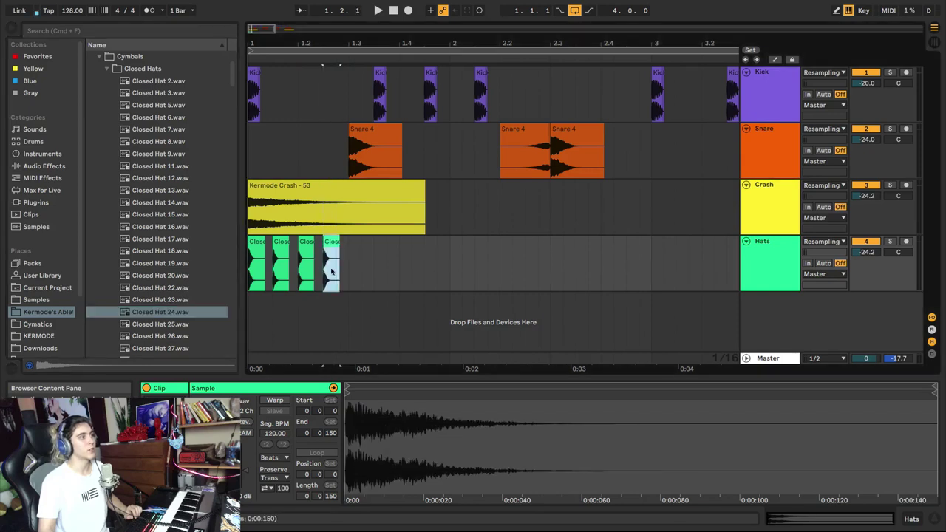
pyautogui.click(257, 254)
pyautogui.press('space')
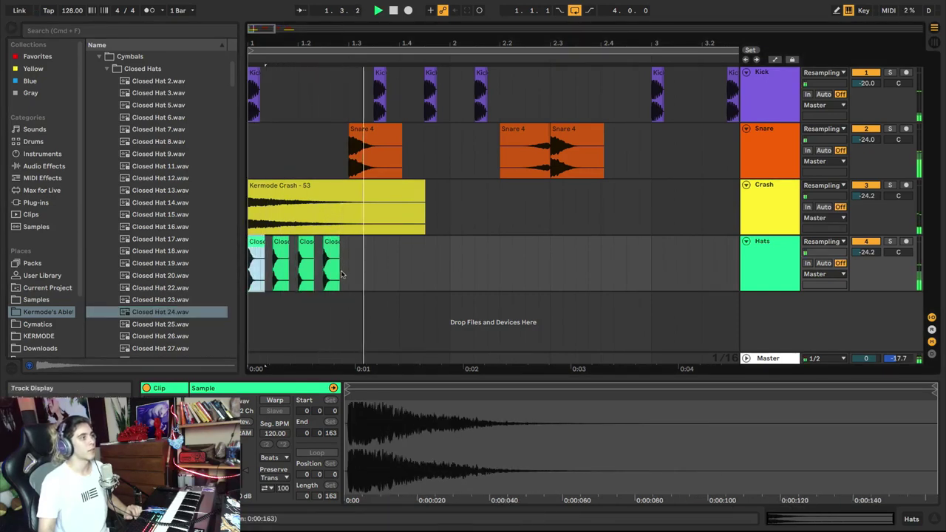
pyautogui.press('space')
# - Place Closed Hat 26, 27, 30 and 32 at 1.3.1, 1.3.3, 1.4.1 and 1.4.3 on the Hats track and play the bar
pyautogui.moveTo(179, 339); pyautogui.dragTo(349, 271)
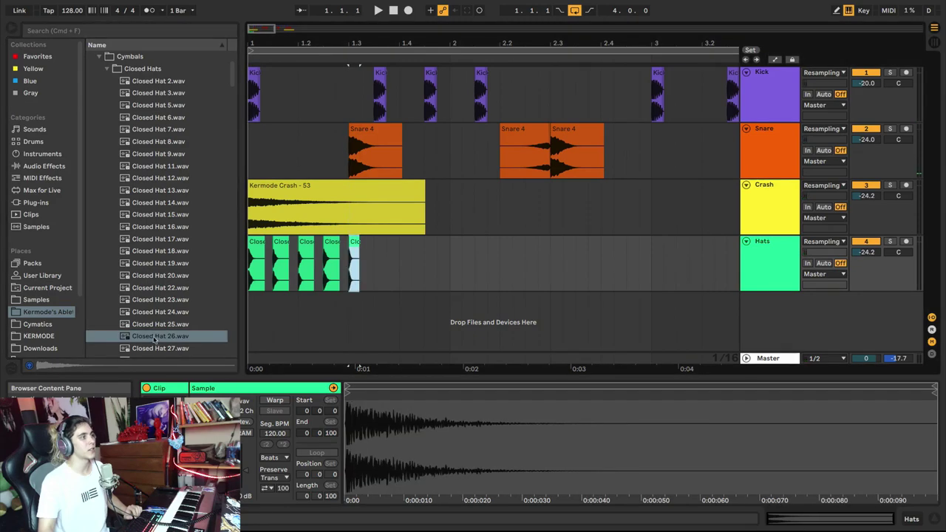
pyautogui.click(154, 338)
pyautogui.scroll(-3, 155, 337)
pyautogui.moveTo(155, 290); pyautogui.dragTo(379, 272)
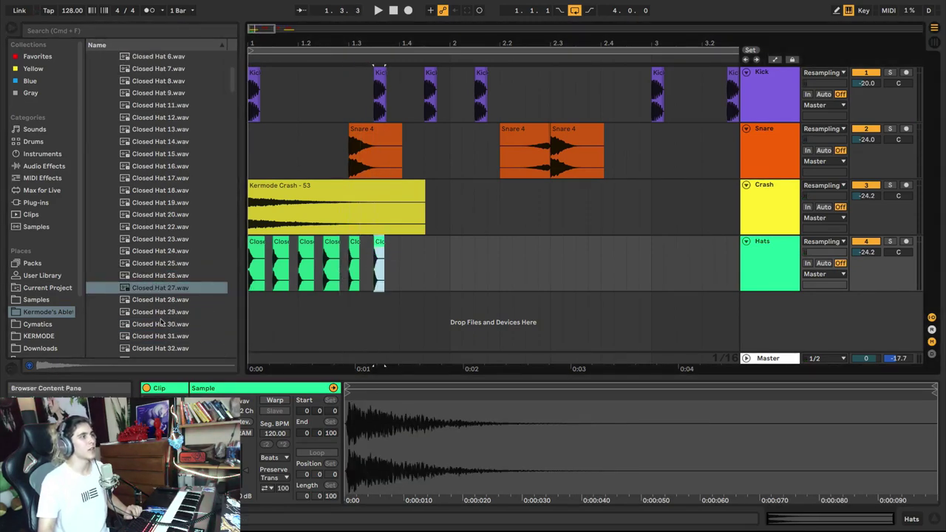
pyautogui.moveTo(160, 323); pyautogui.dragTo(404, 279)
pyautogui.click(160, 323)
pyautogui.scroll(-2, 160, 325)
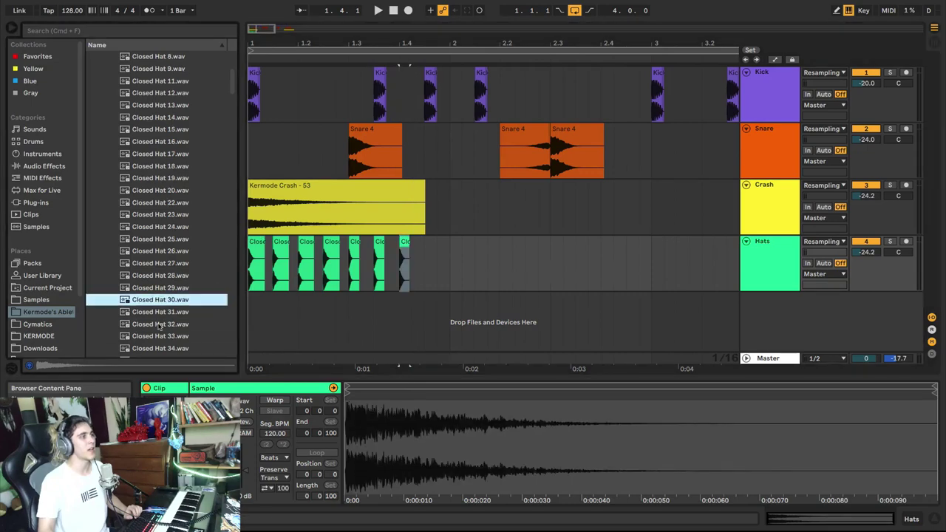
pyautogui.moveTo(159, 324); pyautogui.dragTo(427, 268)
pyautogui.press('space')
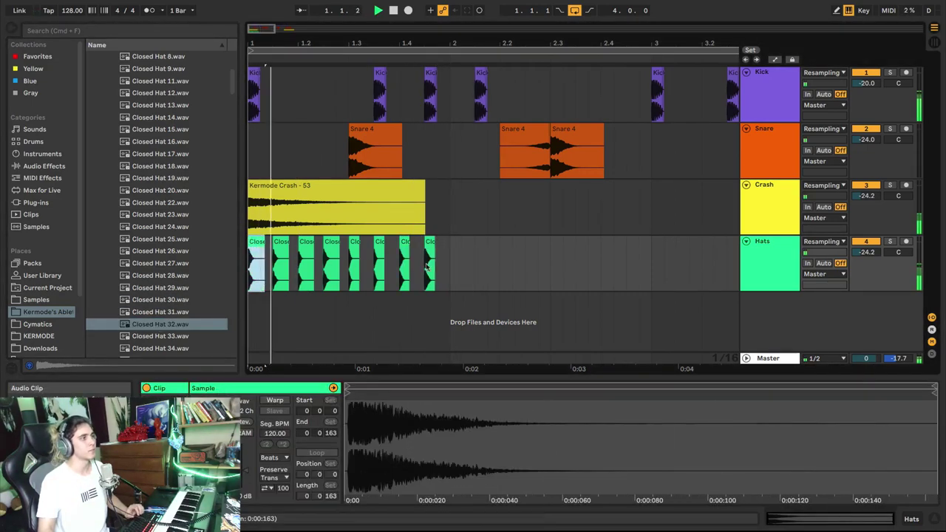
# - Duplicate the eight hat clips of bar 1 into bars 2, 3 and 4 on the Hats track
pyautogui.keyDown('shift'); pyautogui.click(427, 267); pyautogui.keyUp('shift')
pyautogui.hotkey('ctrl', 'd')
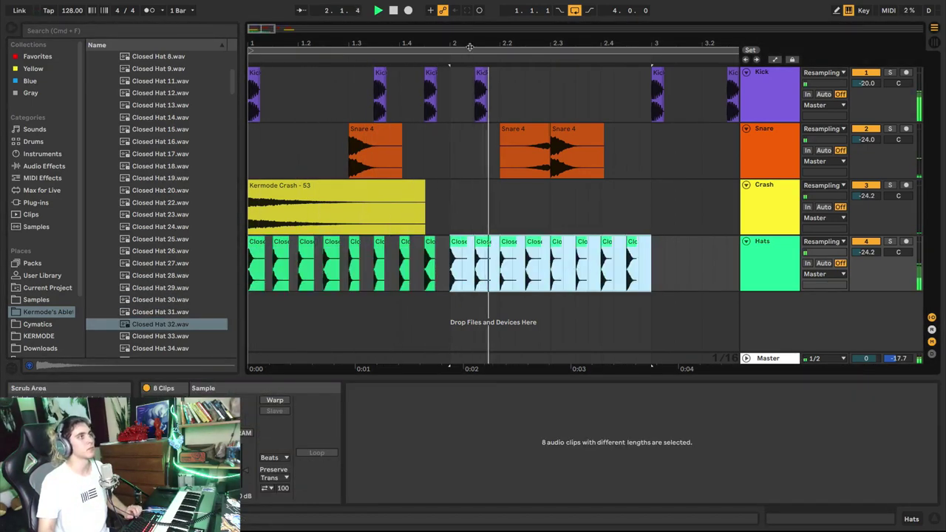
pyautogui.moveTo(470, 46); pyautogui.dragTo(470, 14)
pyautogui.press('super+d')
pyautogui.press('super+d')
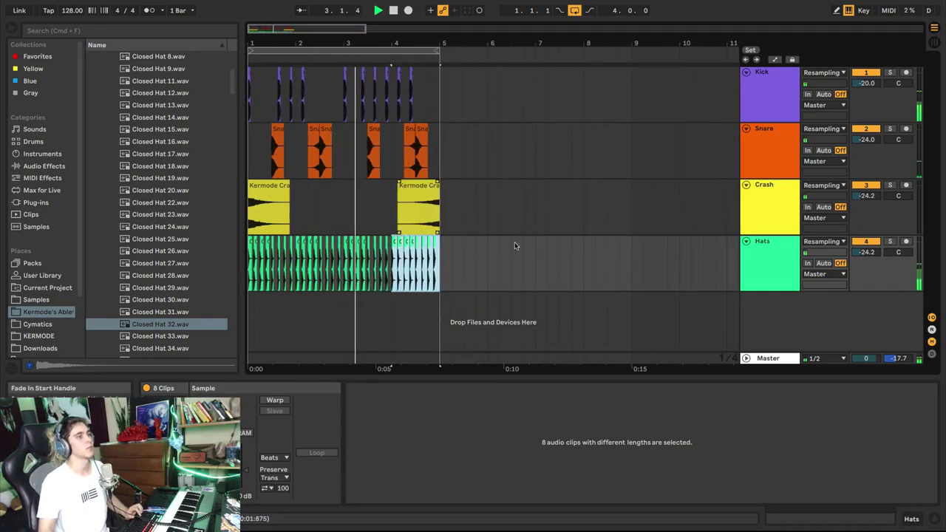
# - Lower the Hats track volume to -29.6 dB while playing the loop
pyautogui.moveTo(859, 252); pyautogui.dragTo(855, 253)
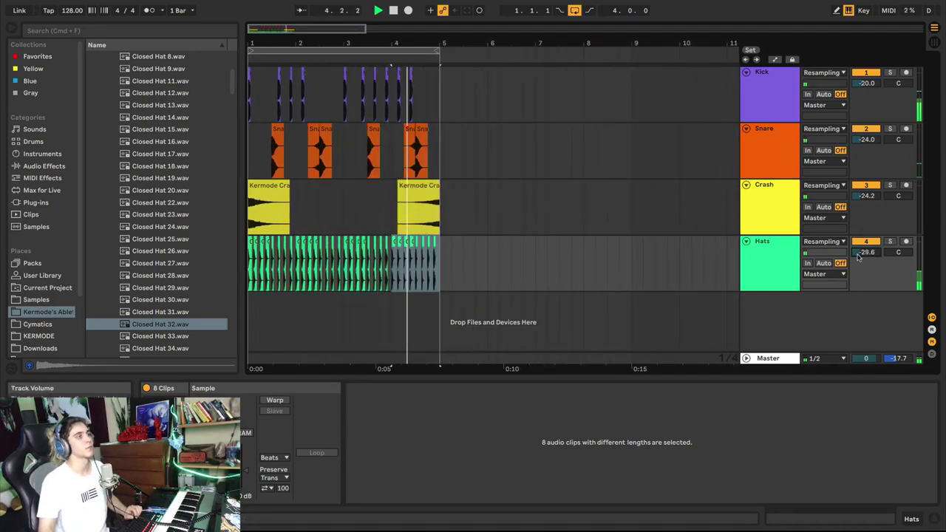
pyautogui.moveTo(266, 44)
pyautogui.mouseDown()
pyautogui.moveTo(267, 78)
pyautogui.moveTo(266, 60)
pyautogui.mouseUp()
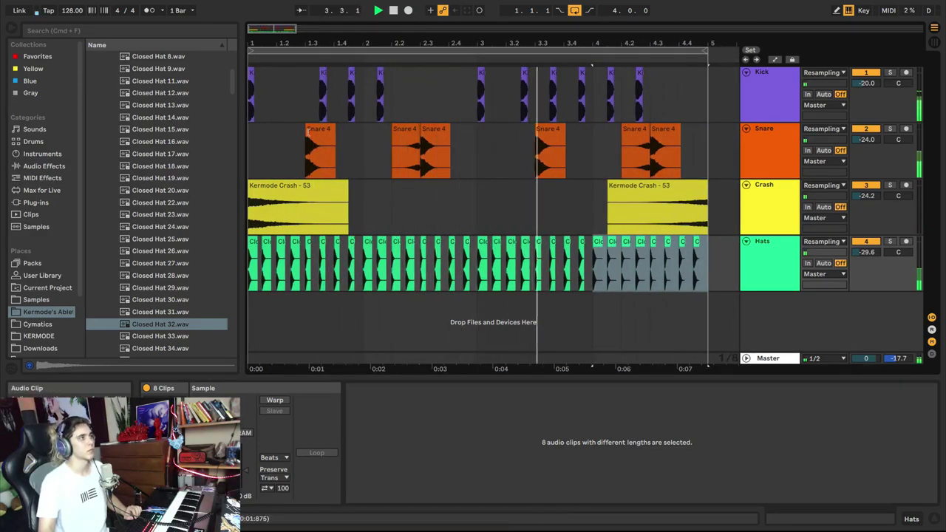
pyautogui.press('space')
# - Duplicate the Hats track and delete all clips on the duplicate
pyautogui.moveTo(252, 44); pyautogui.dragTo(252, 63)
pyautogui.click(757, 267)
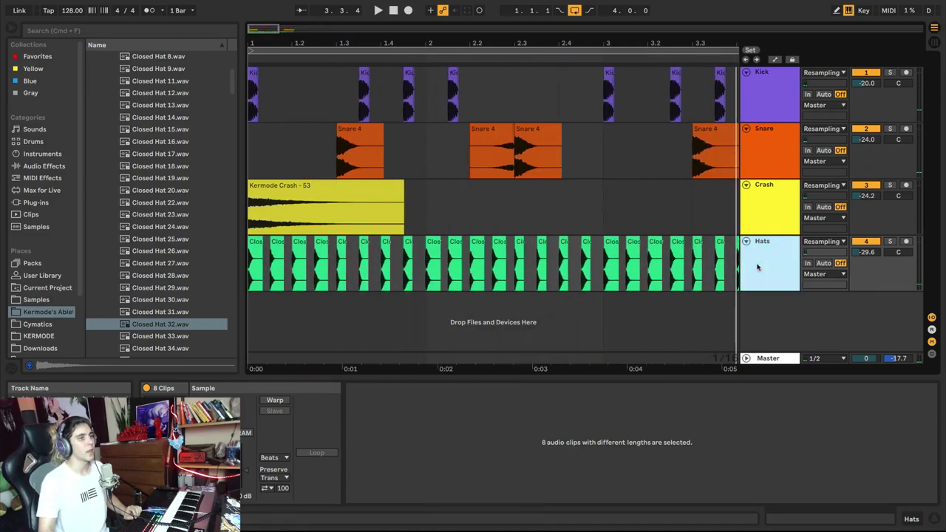
pyautogui.press('super+d')
pyautogui.moveTo(449, 45); pyautogui.dragTo(449, 19)
pyautogui.moveTo(453, 323); pyautogui.dragTo(249, 318)
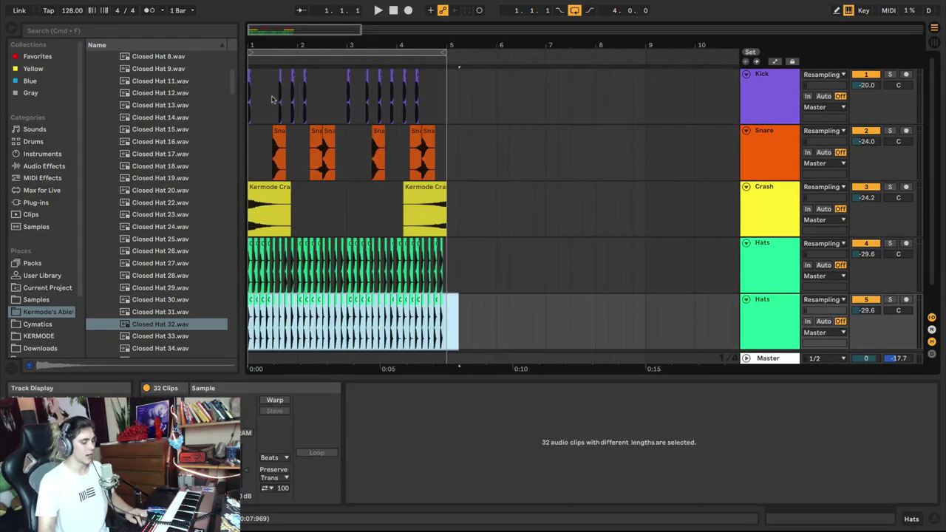
pyautogui.press('Delete')
# - Copy the hat at 1.2.1 to 1.1.4 on the second Hats track, lower its clip gain, and add another copy at 1.2.4
pyautogui.moveTo(250, 45); pyautogui.dragTo(250, 80)
pyautogui.moveTo(317, 250); pyautogui.dragTo(305, 317)
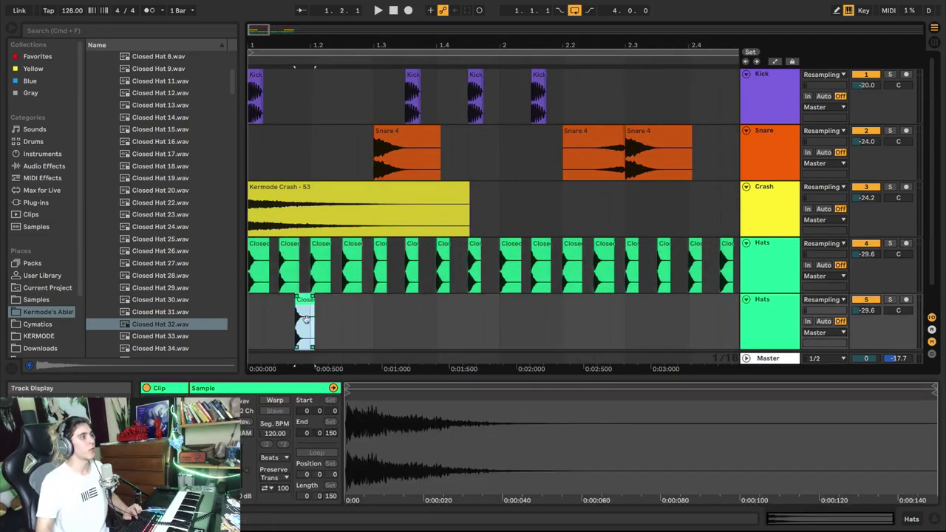
pyautogui.moveTo(245, 472); pyautogui.dragTo(245, 479)
pyautogui.moveTo(308, 302); pyautogui.dragTo(372, 313)
pyautogui.click(262, 327)
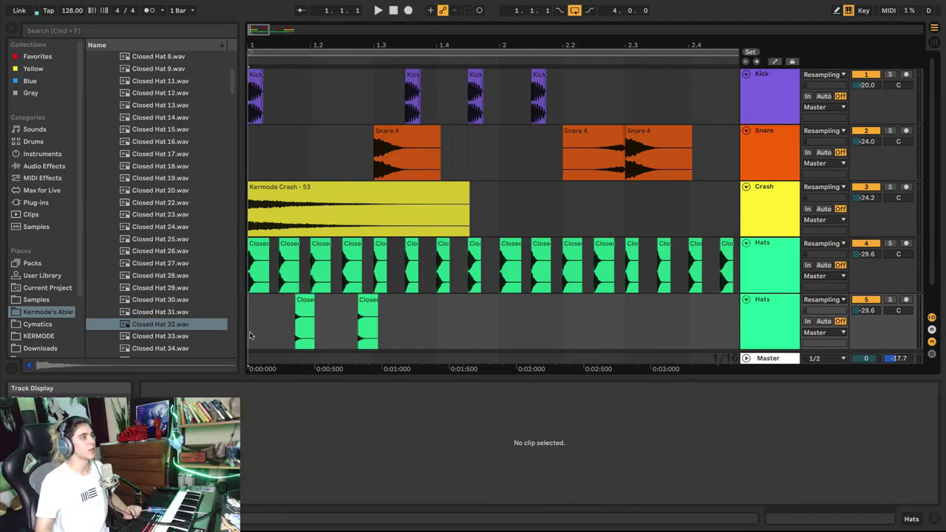
pyautogui.press('space')
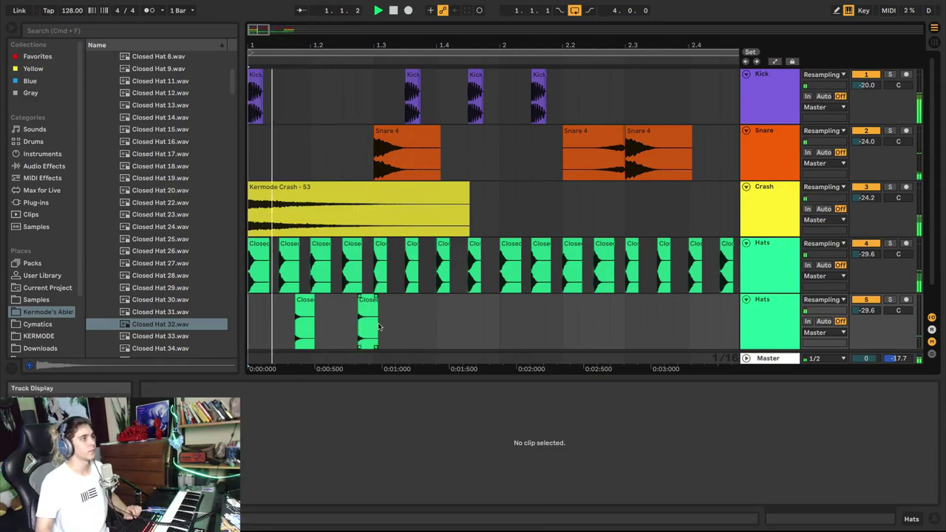
pyautogui.moveTo(437, 323); pyautogui.dragTo(293, 331)
pyautogui.press('space')
# - Paste copies of the quieter hat at 1.3.2, 1.3.4, 1.4.2 and 1.4.4 on the second Hats track
pyautogui.click(368, 302)
pyautogui.press('super+c')
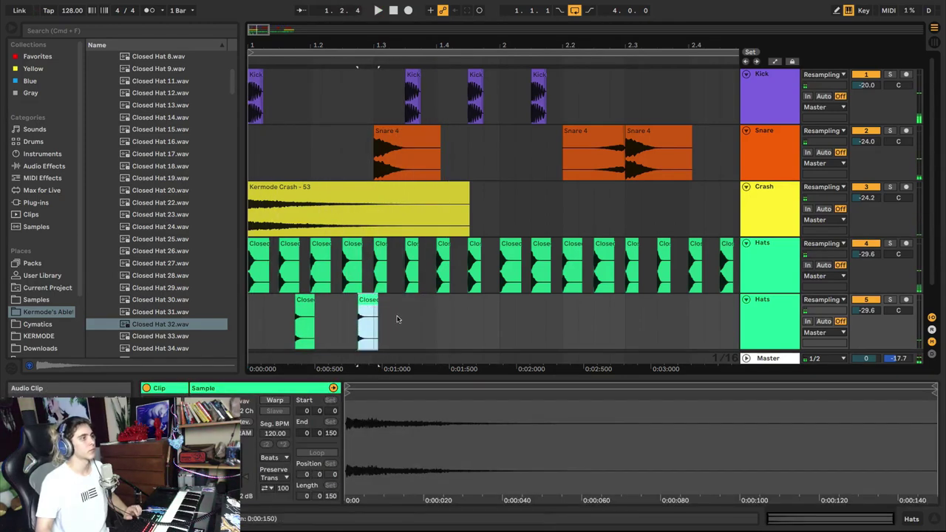
pyautogui.click(397, 318)
pyautogui.press('super+v')
pyautogui.click(427, 320)
pyautogui.press('super+v')
pyautogui.click(458, 320)
pyautogui.press('super+v')
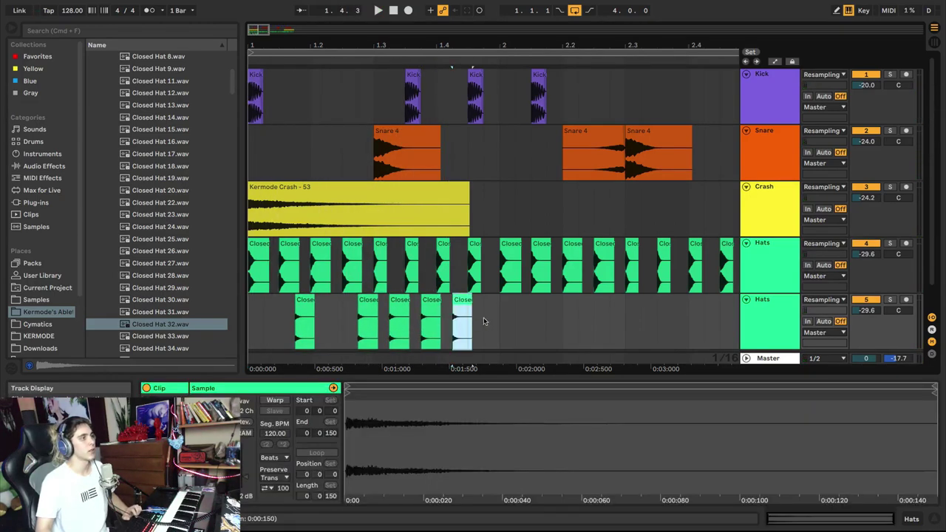
pyautogui.click(483, 317)
pyautogui.press('super+v')
# - Duplicate the second Hats track's bar 1 pattern into bars 2, 3 and 4 while playing the loop
pyautogui.moveTo(353, 326); pyautogui.dragTo(65, 347)
pyautogui.press('space')
pyautogui.press('super+d')
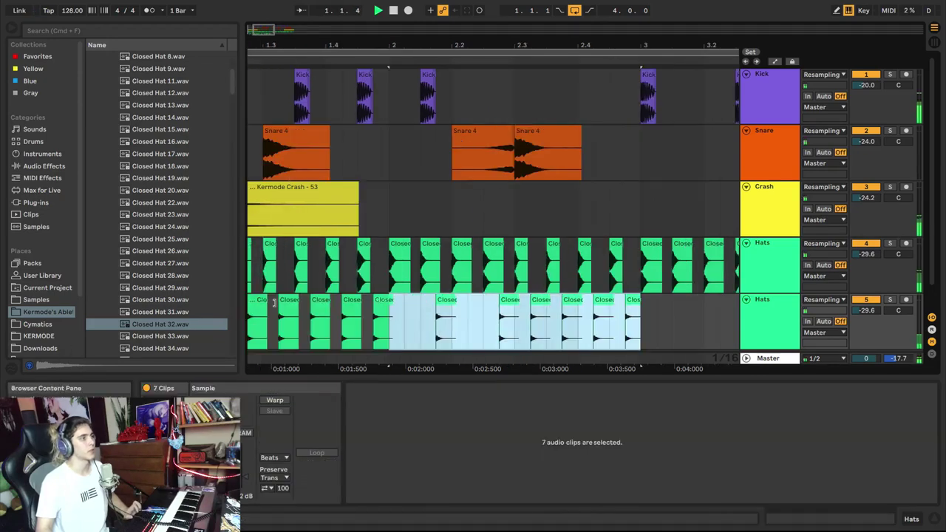
pyautogui.moveTo(323, 45); pyautogui.dragTo(324, 10)
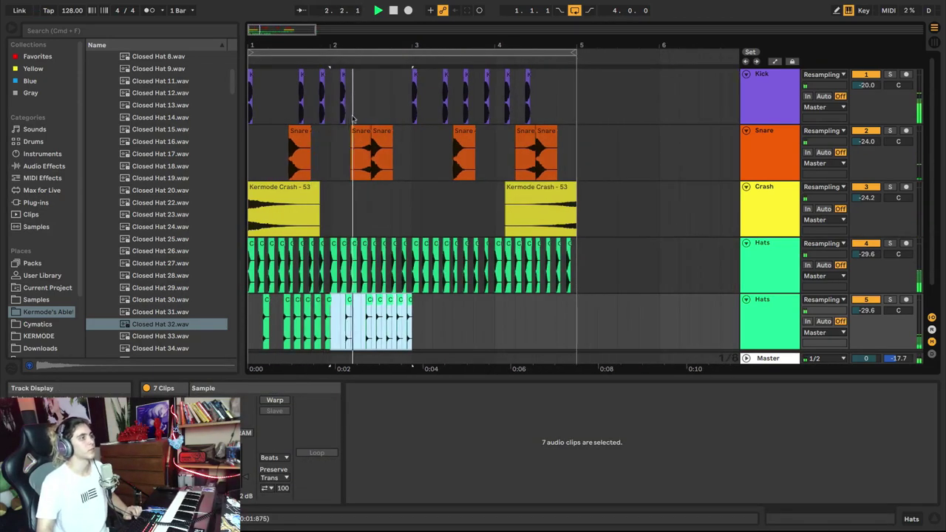
pyautogui.press('super+d')
pyautogui.press('super+d')
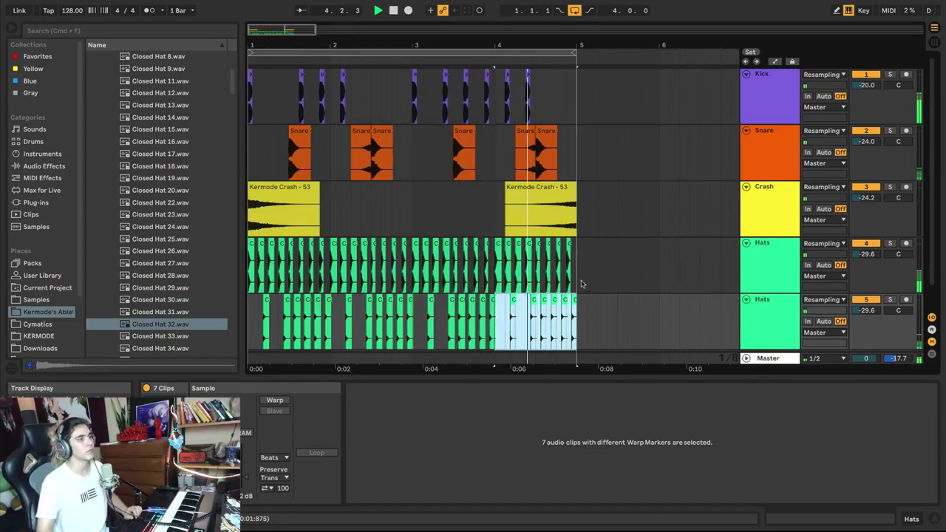
# - Fold both Hats tracks and select the Crash track
pyautogui.click(746, 242)
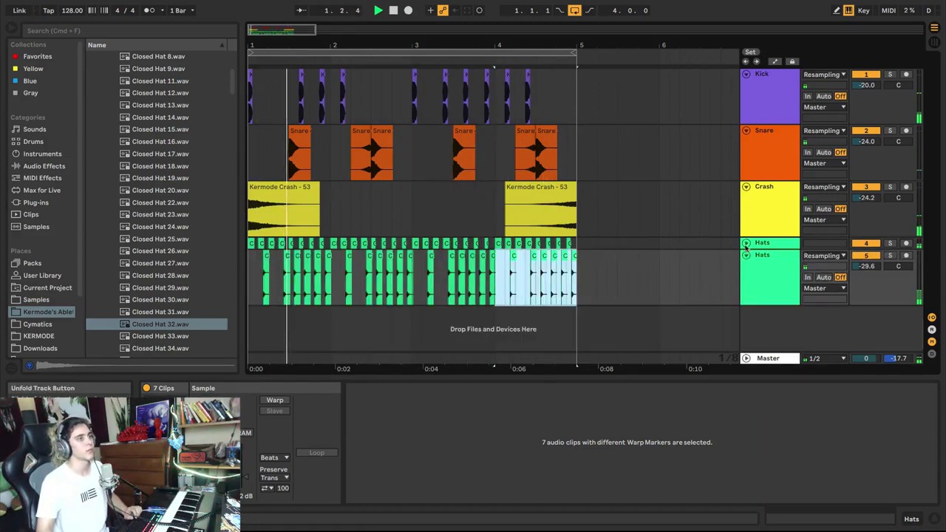
pyautogui.click(746, 255)
pyautogui.click(744, 207)
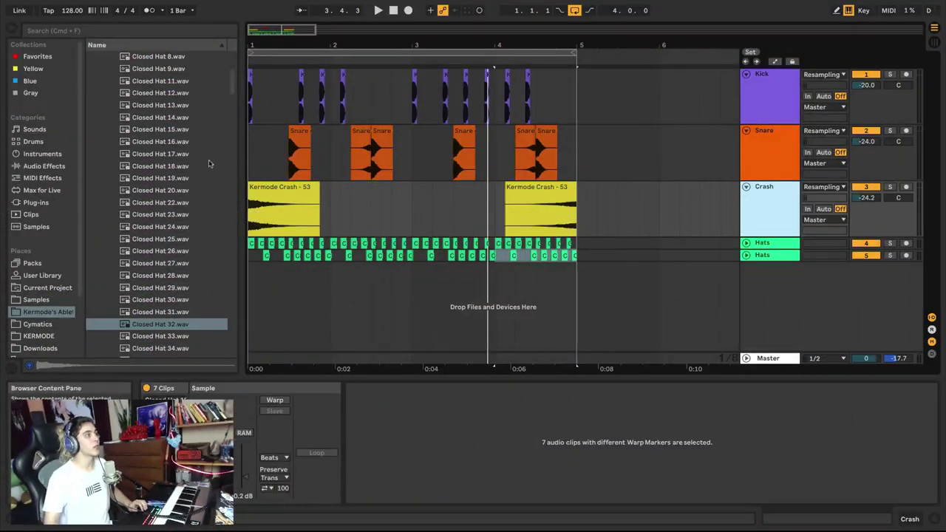
# - Collapse the Cymbals folder, open the Perc Loops folder inside Drums > Loops, and widen the browser to show full file names
pyautogui.scroll(5, 158, 117)
pyautogui.click(96, 128)
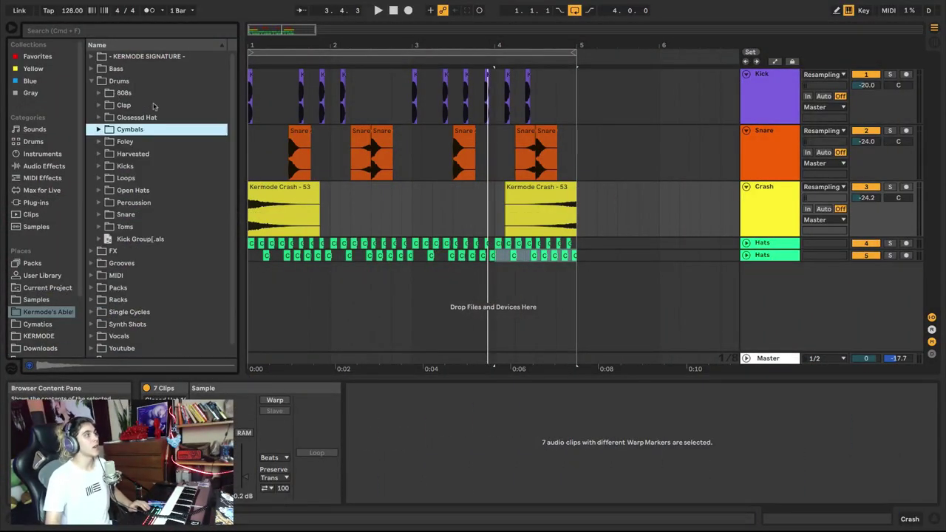
pyautogui.click(143, 34)
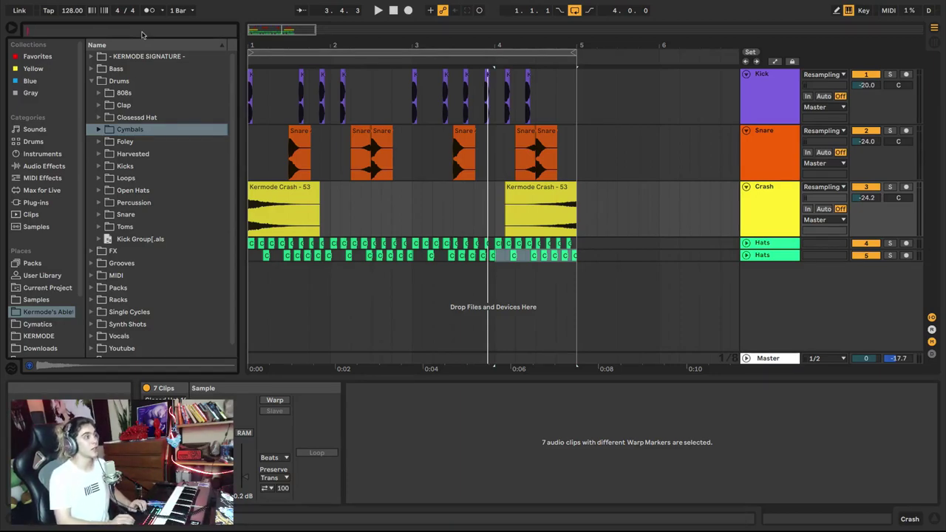
pyautogui.press('Down')
pyautogui.press('Down')
pyautogui.press('Down')
pyautogui.press('Down')
pyautogui.press('Right')
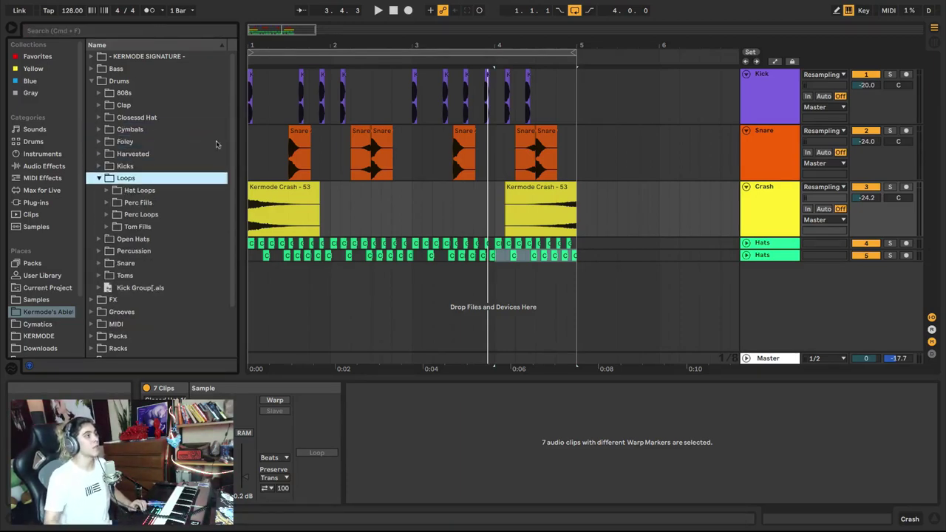
pyautogui.click(118, 216)
pyautogui.press('Right')
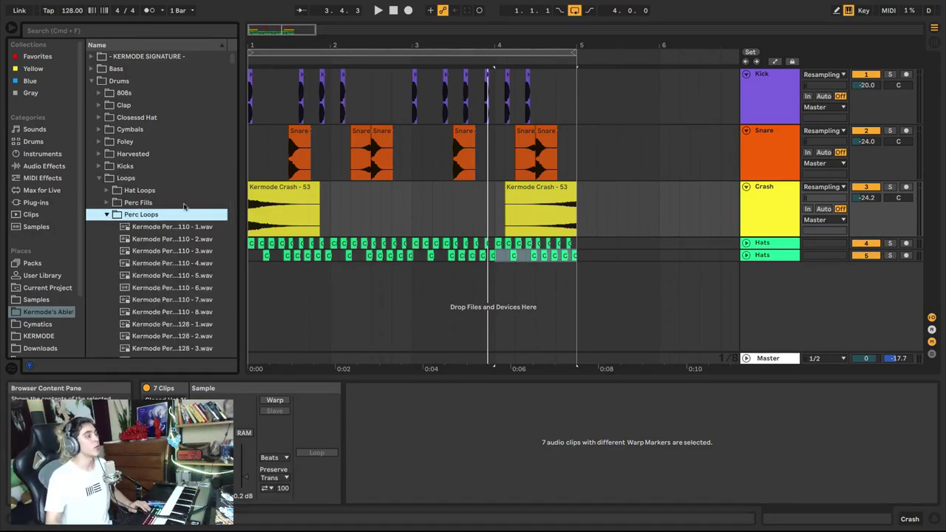
pyautogui.scroll(-10, 185, 207)
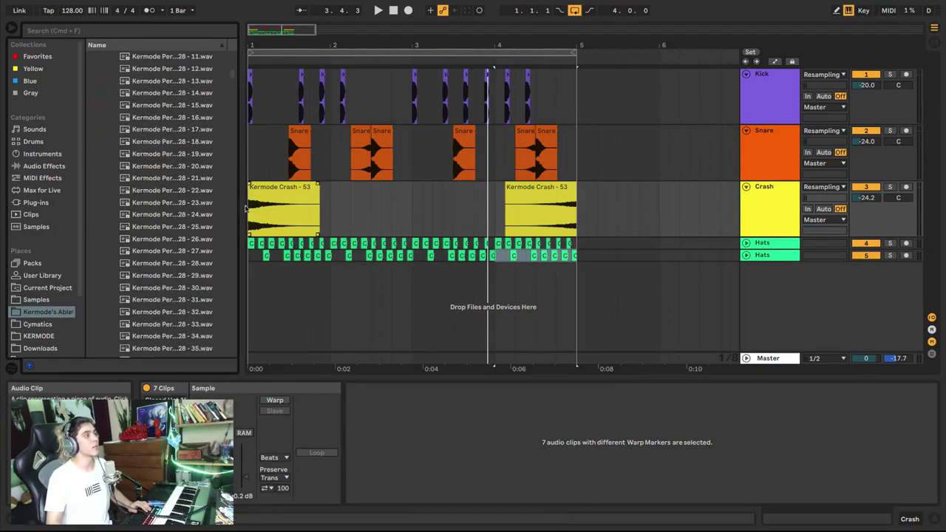
pyautogui.moveTo(245, 209); pyautogui.dragTo(285, 207)
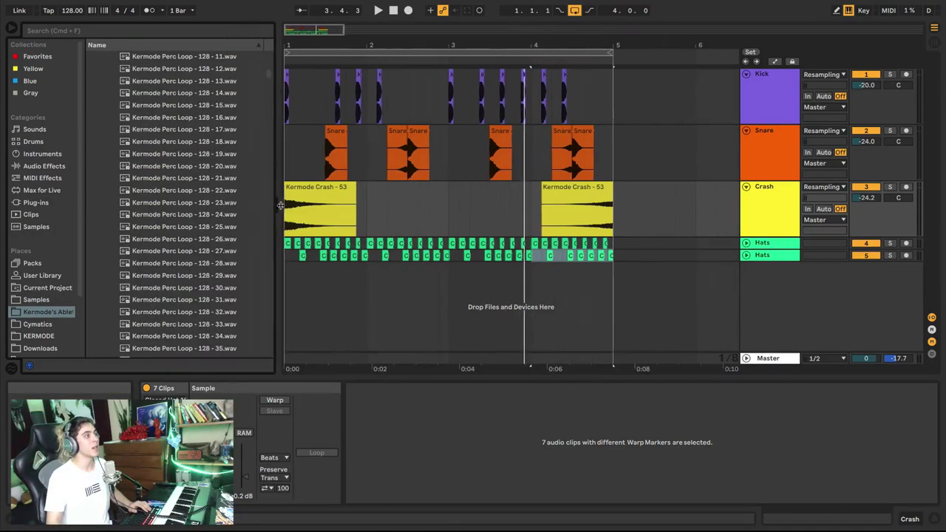
# - Audition the percussion loops between Kermode Perc Loop - 128 - 22 and Kermode Perc Loop - 128 - 47
pyautogui.click(160, 190)
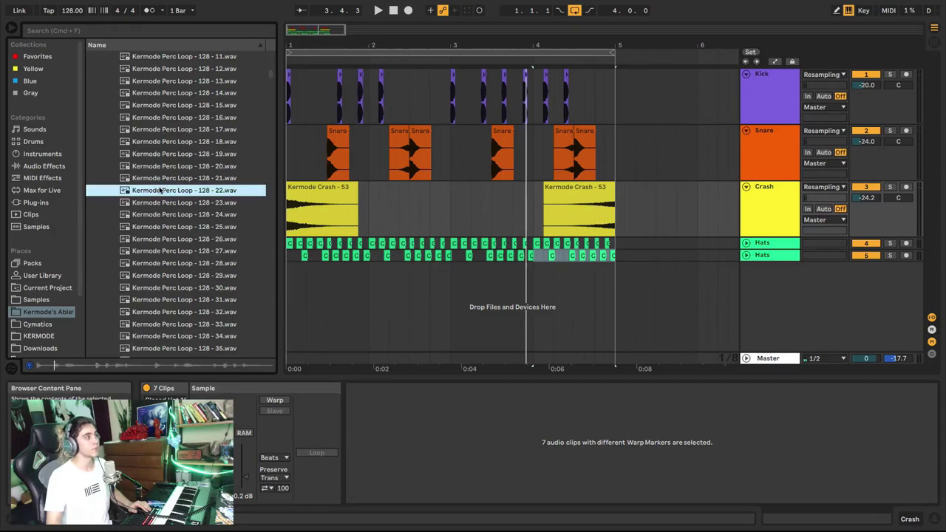
pyautogui.click(170, 227)
pyautogui.click(175, 242)
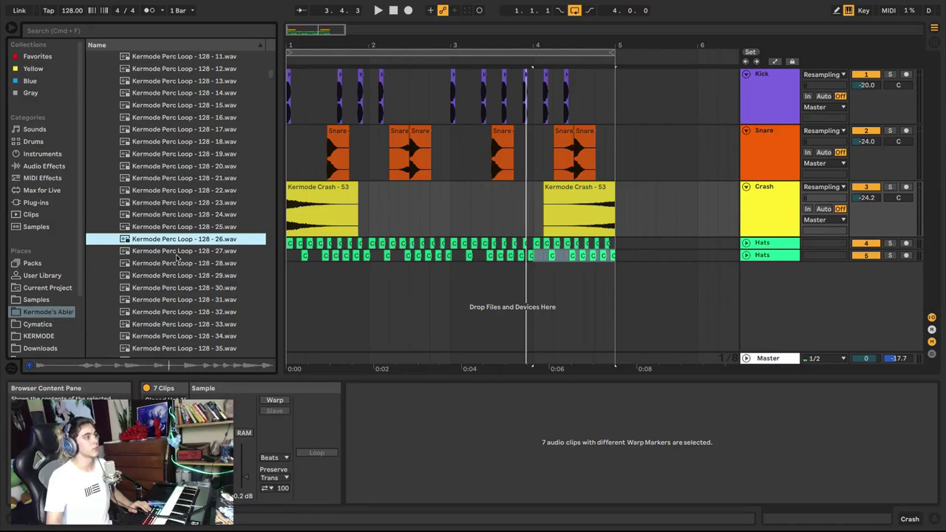
pyautogui.click(178, 256)
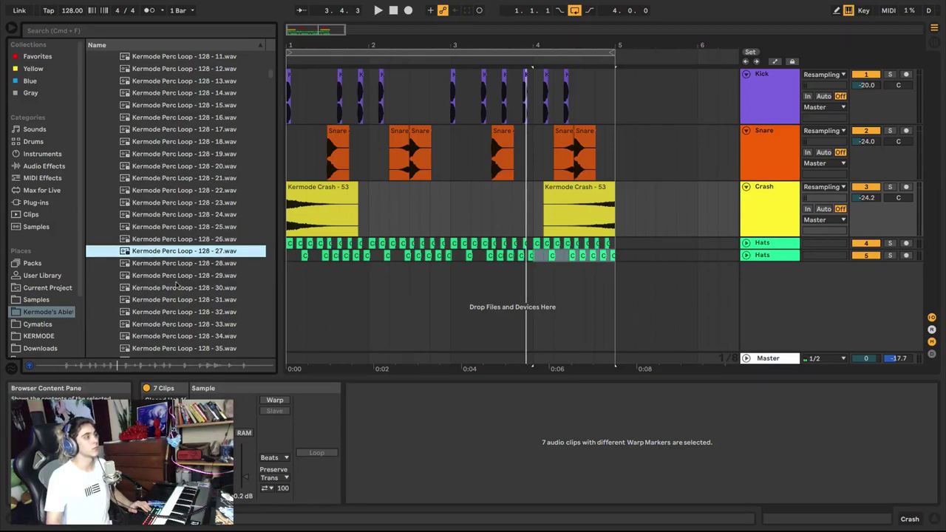
pyautogui.click(176, 289)
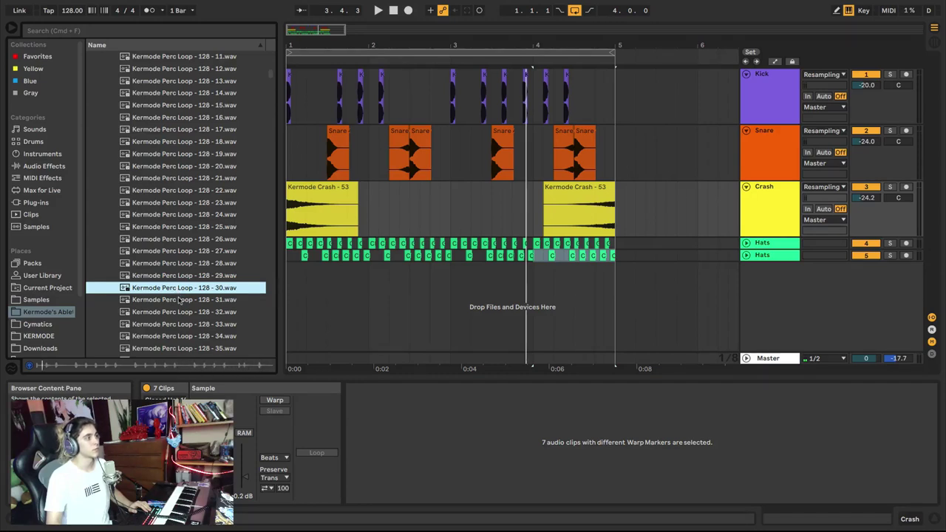
pyautogui.click(179, 299)
pyautogui.scroll(-2, 179, 299)
pyautogui.click(179, 299)
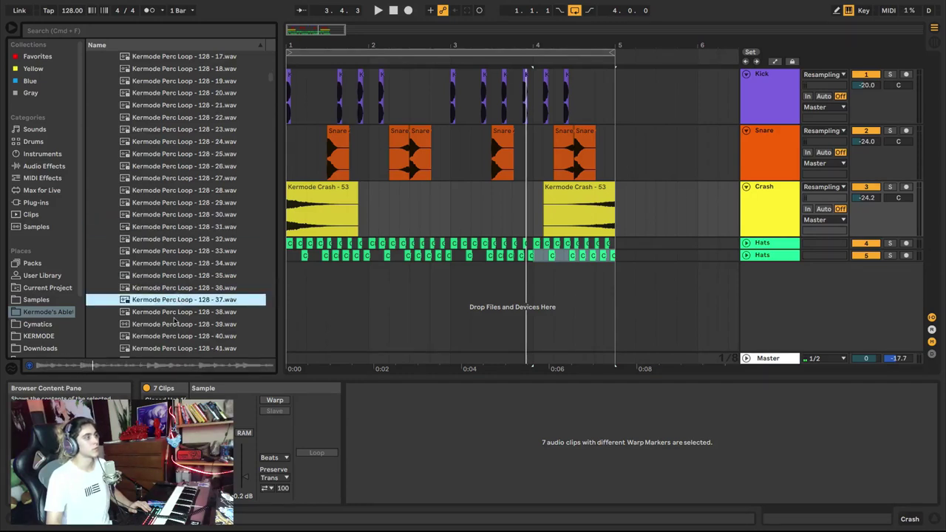
pyautogui.click(175, 313)
pyautogui.scroll(-2, 176, 311)
pyautogui.click(176, 311)
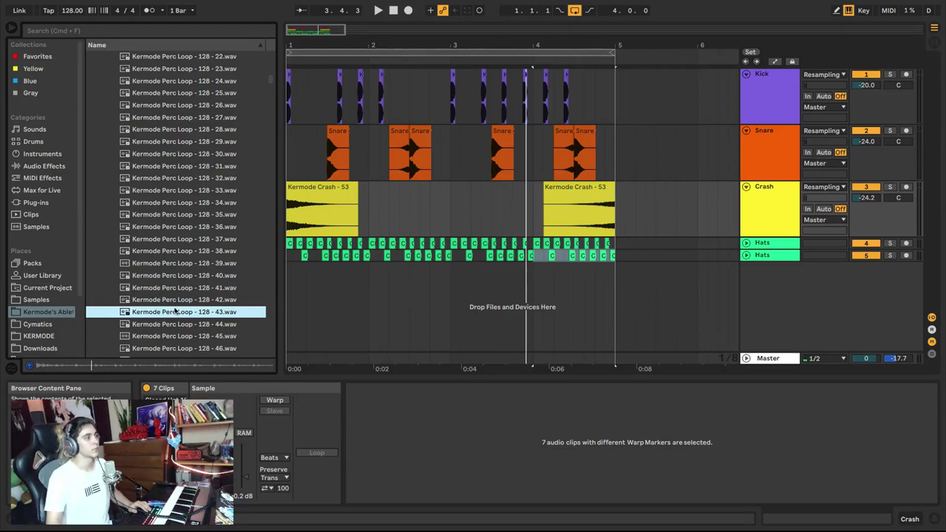
pyautogui.scroll(-2, 176, 311)
pyautogui.click(176, 299)
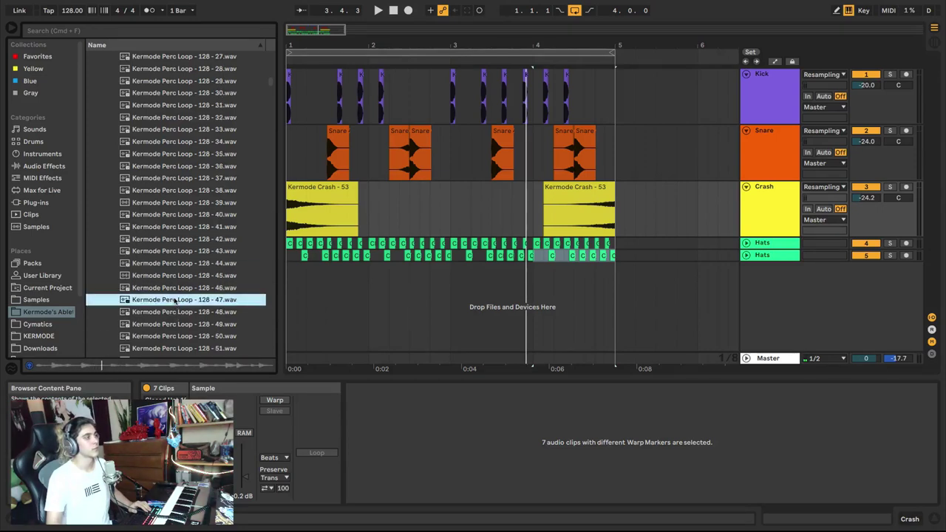
# - Place Kermode Perc Loop - 128 - 47 at bar 1 on a new track and set the track volume to -23.4 dB
pyautogui.moveTo(175, 300); pyautogui.dragTo(310, 287)
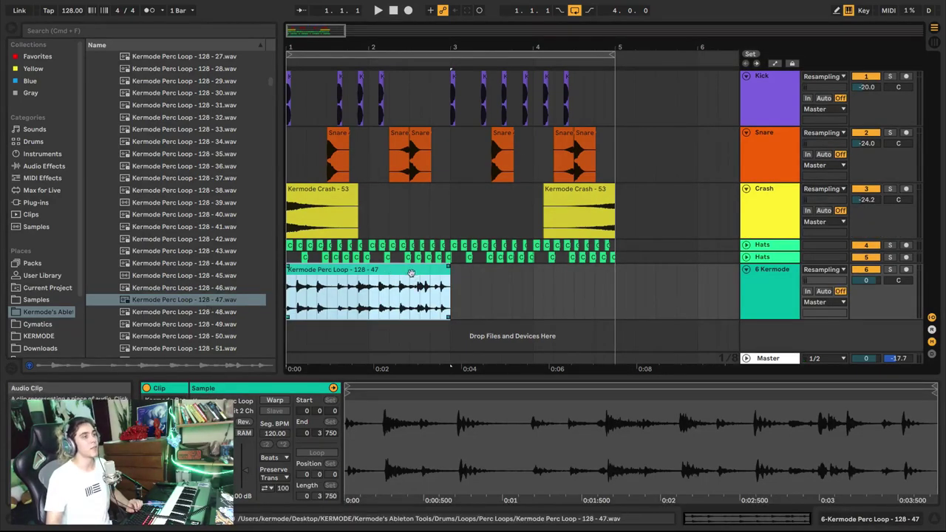
pyautogui.moveTo(867, 280); pyautogui.dragTo(866, 296)
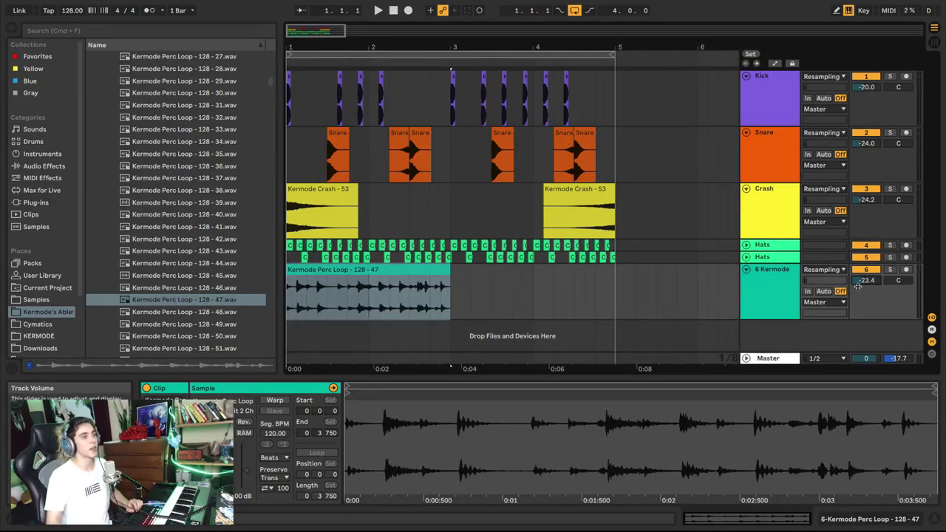
# - Duplicate the perc loop clip into bars 3 and 4 while playing the loop
pyautogui.press('space')
pyautogui.click(381, 270)
pyautogui.hotkey('ctrl', 'd')
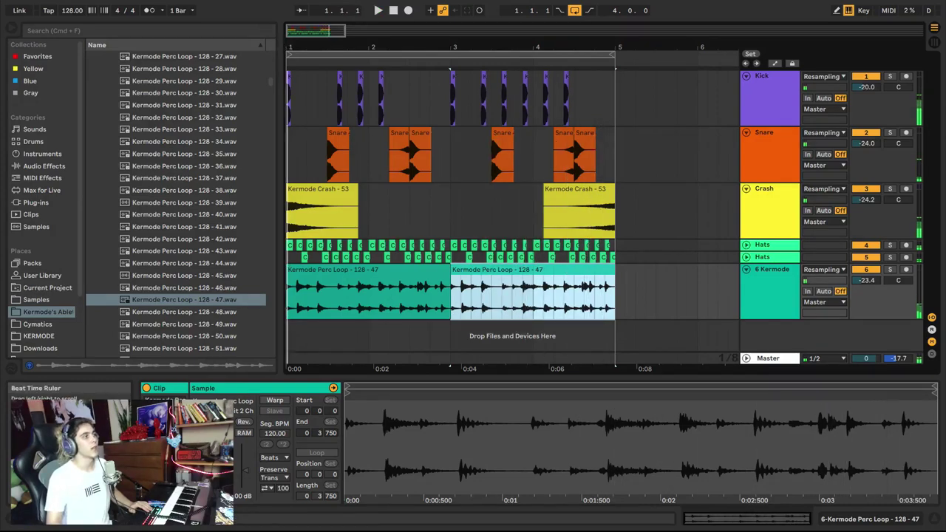
# - Split off the sixteenth-note slice at 1.2.2 of the perc loop and fade out the clip before it
pyautogui.moveTo(297, 47); pyautogui.dragTo(297, 95)
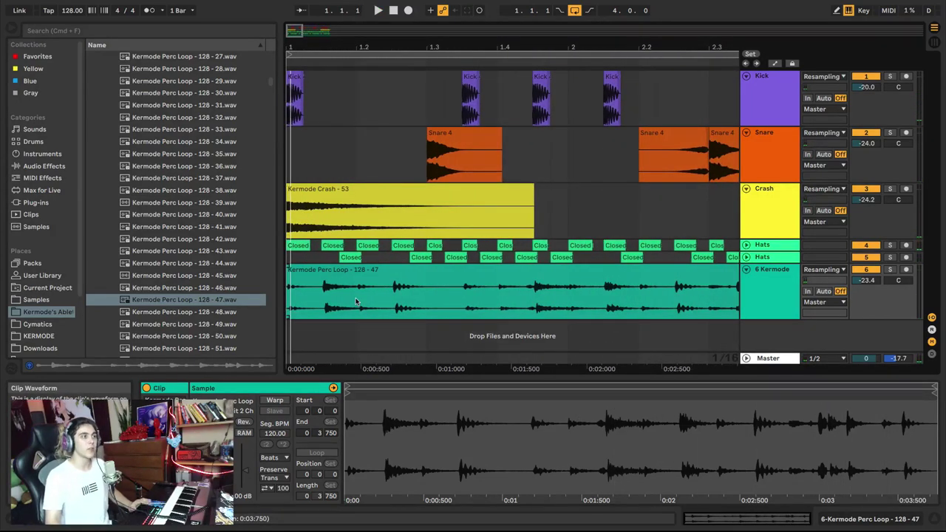
pyautogui.moveTo(365, 301); pyautogui.dragTo(371, 304)
pyautogui.press('super+d')
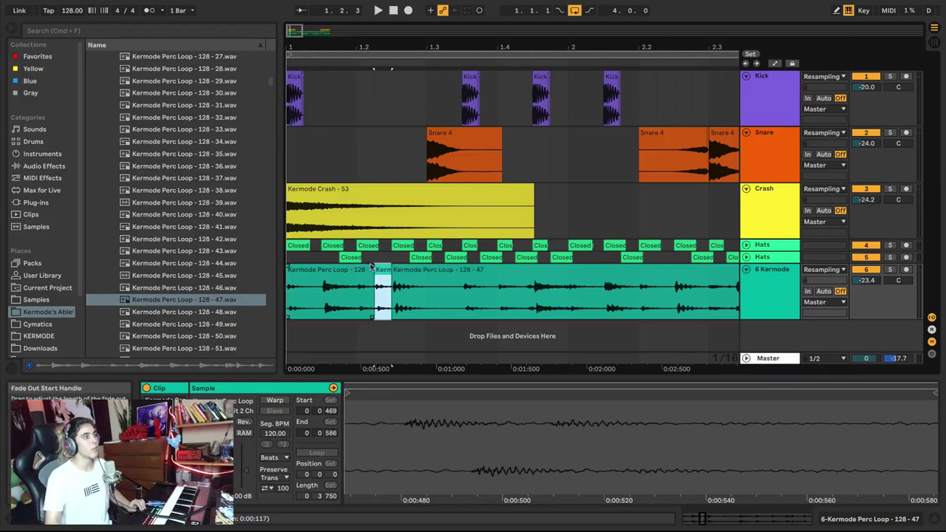
pyautogui.moveTo(372, 267); pyautogui.dragTo(362, 275)
pyautogui.click(383, 274)
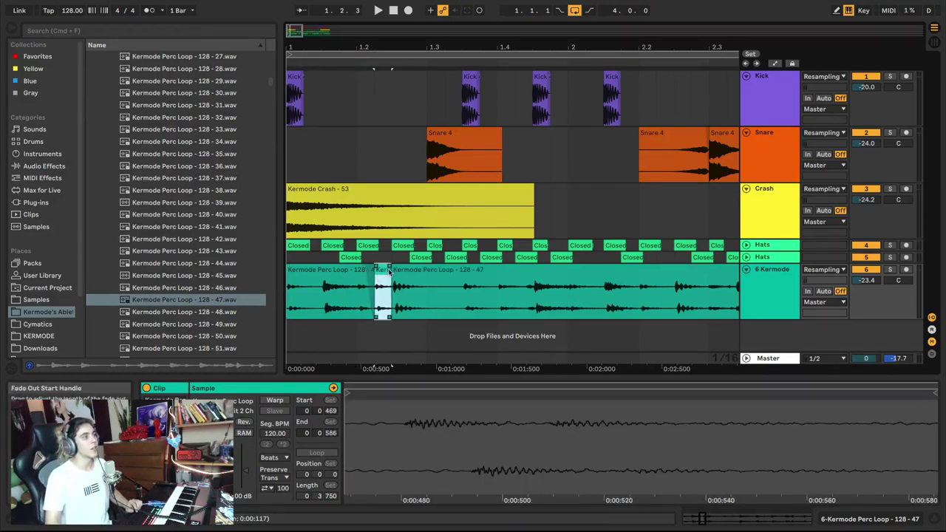
# - Split the perc loop at 1.2.4 and fade out the slice at 1.2.3
pyautogui.click(411, 300)
pyautogui.press('super+e')
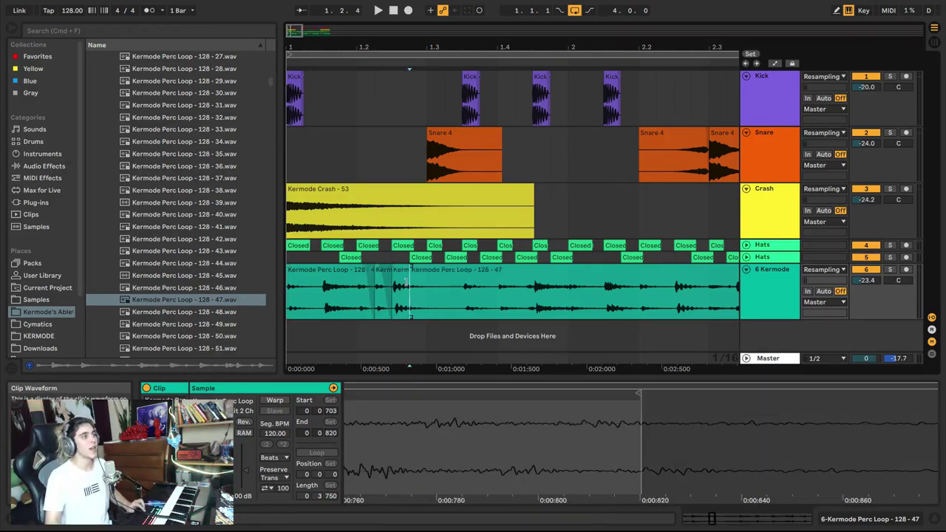
pyautogui.moveTo(407, 267); pyautogui.dragTo(389, 286)
pyautogui.click(399, 275)
pyautogui.click(381, 274)
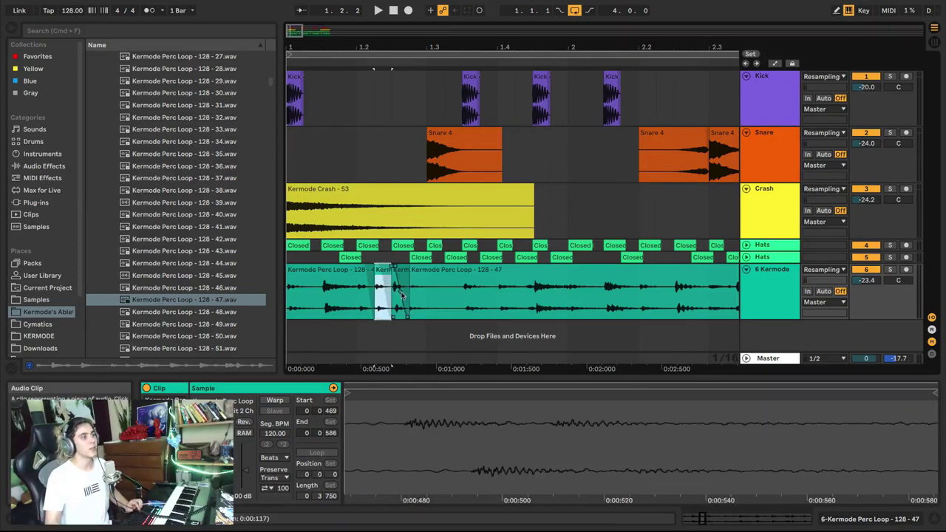
# - Copy the perc slice at 1.2.2 and paste it at 1.2.4
pyautogui.press('super+c')
pyautogui.click(414, 299)
pyautogui.press('super+v')
# - Split off the sixteenth-note perc slice at 1.3.3 and trim it to a short hit followed by silence
pyautogui.moveTo(463, 302); pyautogui.dragTo(481, 303)
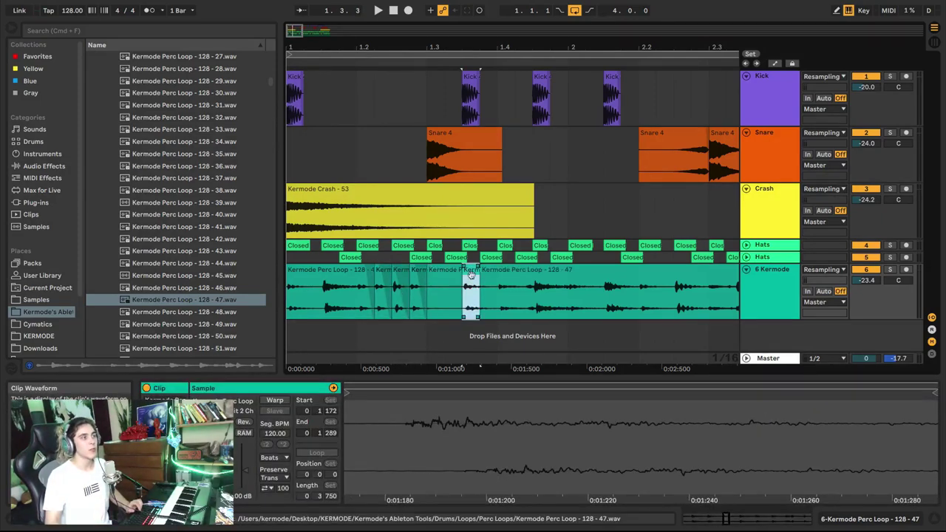
pyautogui.press('super+e')
pyautogui.click(210, 467)
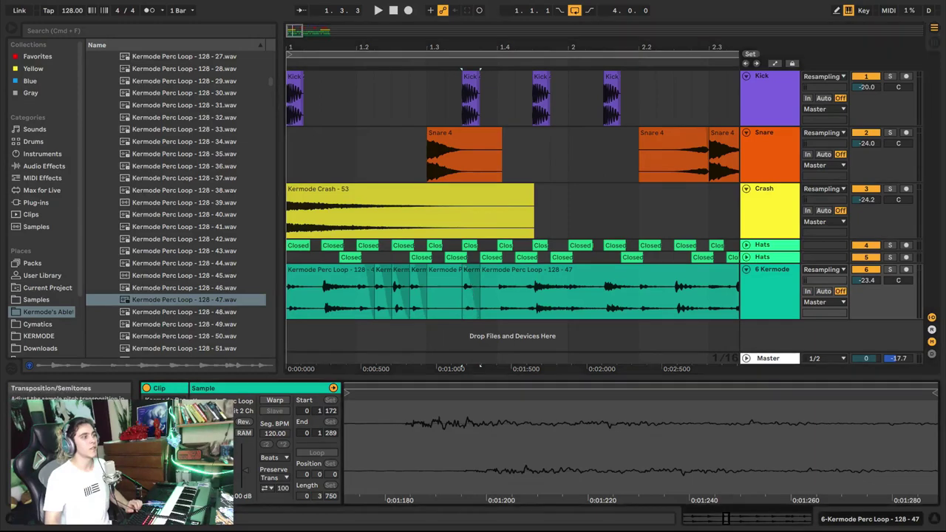
pyautogui.click(479, 301)
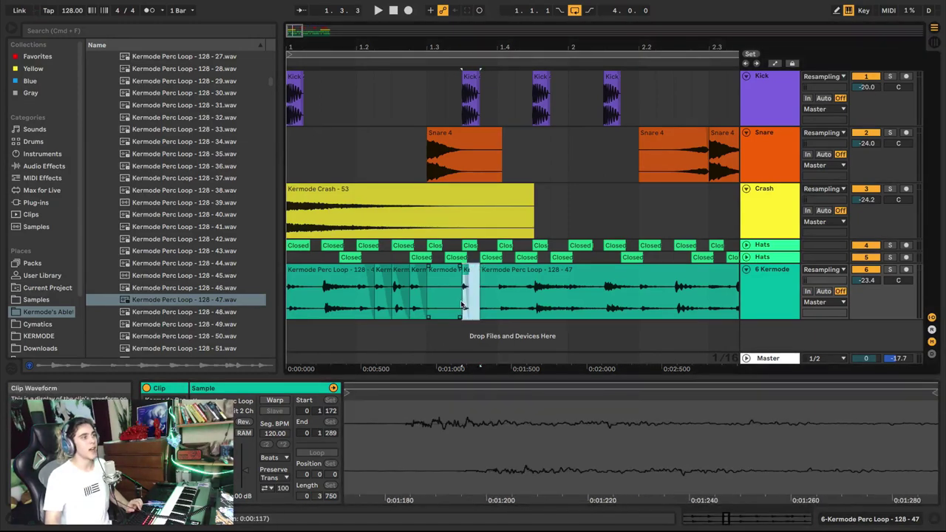
# - Duplicate the trimmed perc hit to 1.3.4, 1.4.1 and 1.4.2
pyautogui.press('super+d')
pyautogui.press('super+d')
pyautogui.press('super+d')
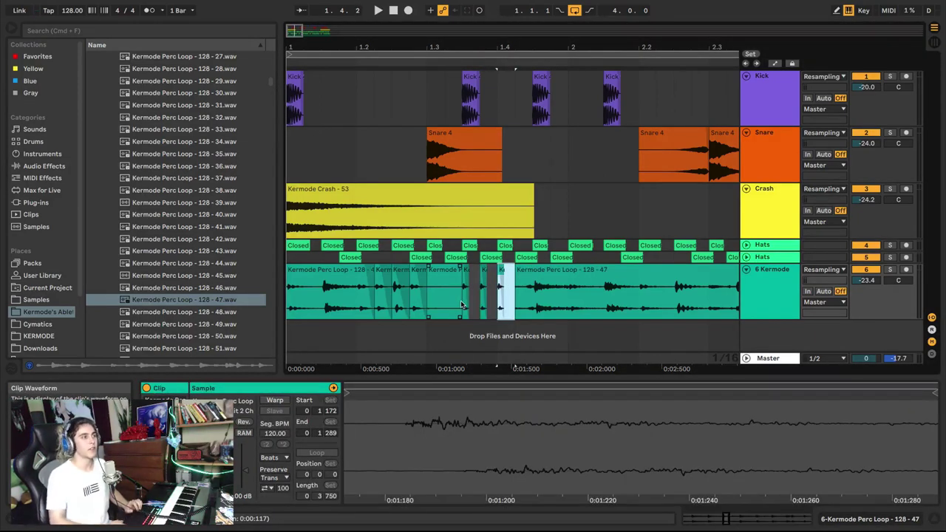
# - Duplicate the chopped perc pattern of bar 1 into bars 2, 3 and 4
pyautogui.click(304, 287)
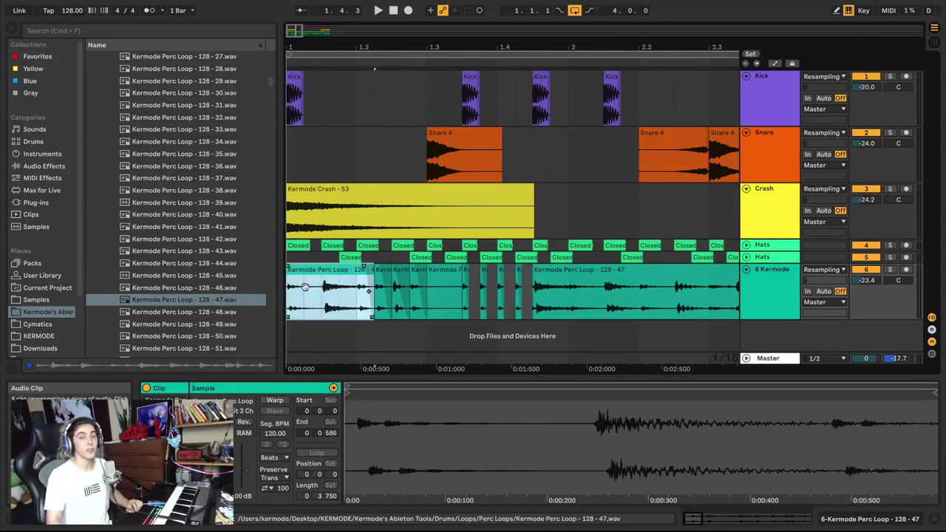
pyautogui.keyDown('shift'); pyautogui.click(565, 315); pyautogui.keyUp('shift')
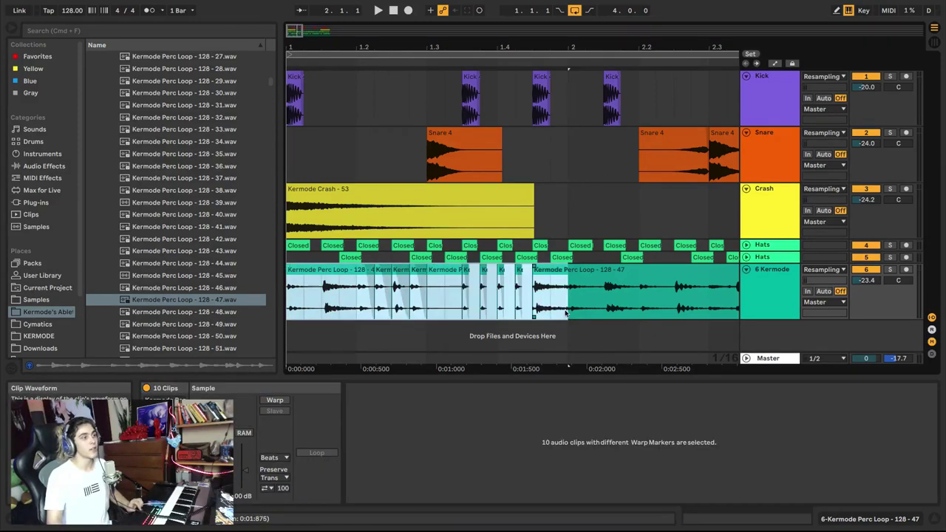
pyautogui.hotkey('ctrl', 'd')
pyautogui.moveTo(512, 40); pyautogui.dragTo(398, 42)
pyautogui.hotkey('ctrl', 'z')
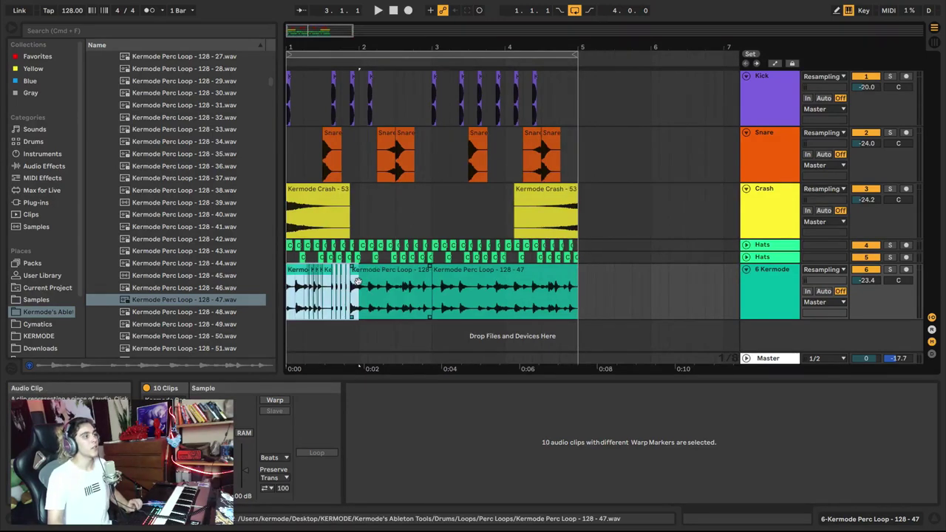
pyautogui.hotkey('ctrl', 'd')
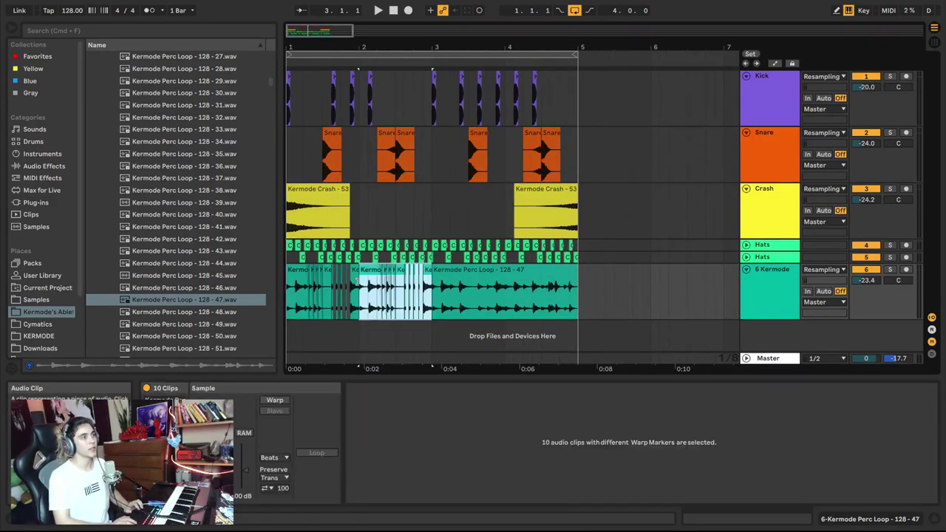
pyautogui.hotkey('ctrl', 'd')
pyautogui.hotkey('ctrl', 'd')
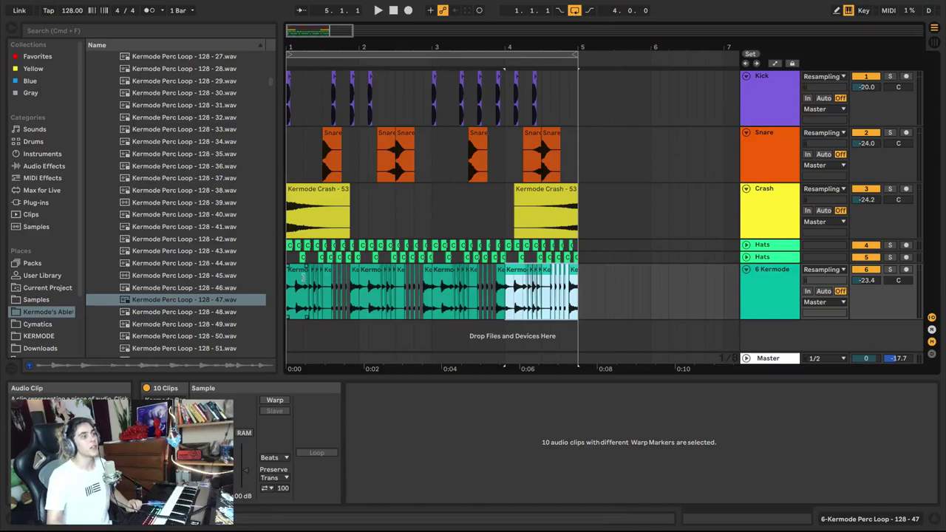
# - Play the pattern and extend the perc slice at the end of bar 3 into bar 4 up to 4.2.2
pyautogui.click(299, 290)
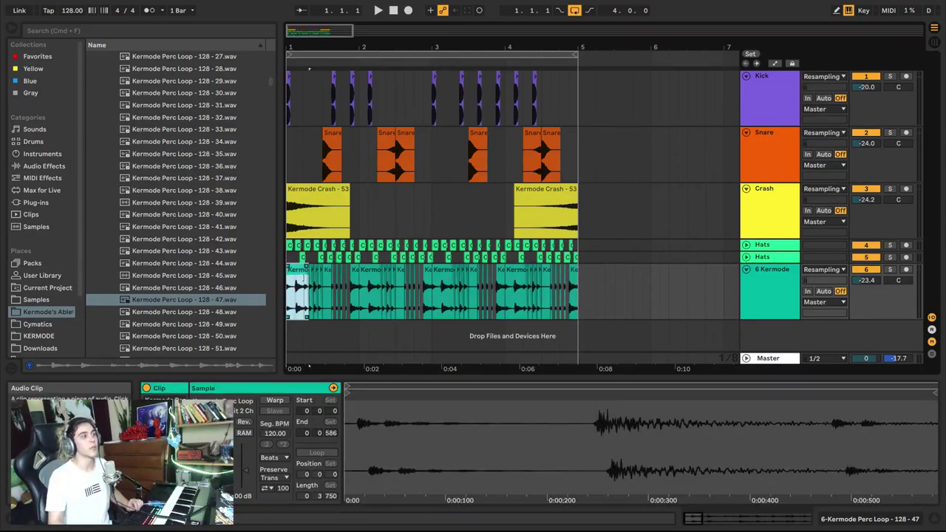
pyautogui.press('space')
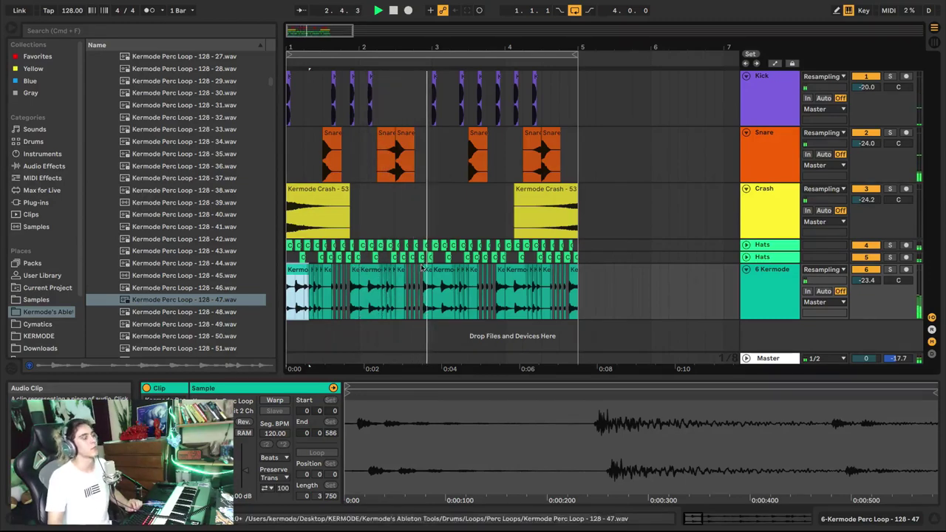
pyautogui.click(517, 275)
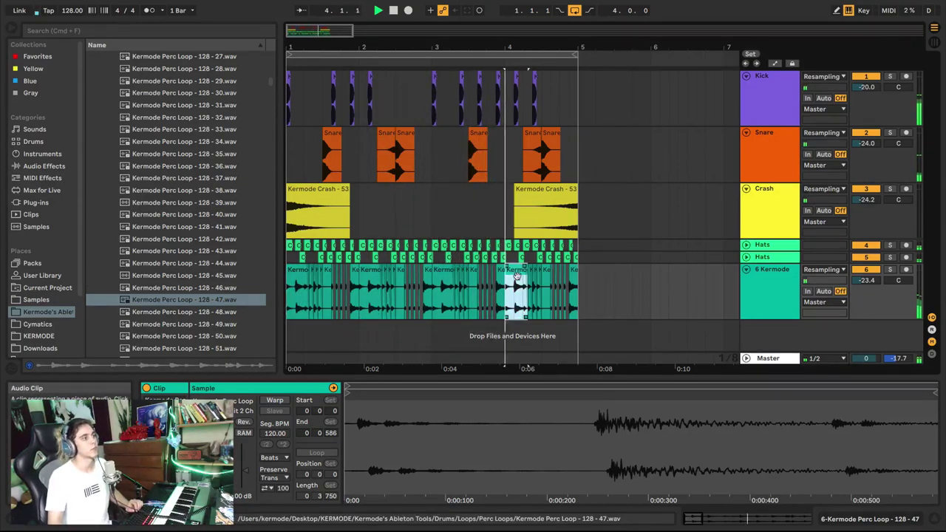
pyautogui.click(501, 274)
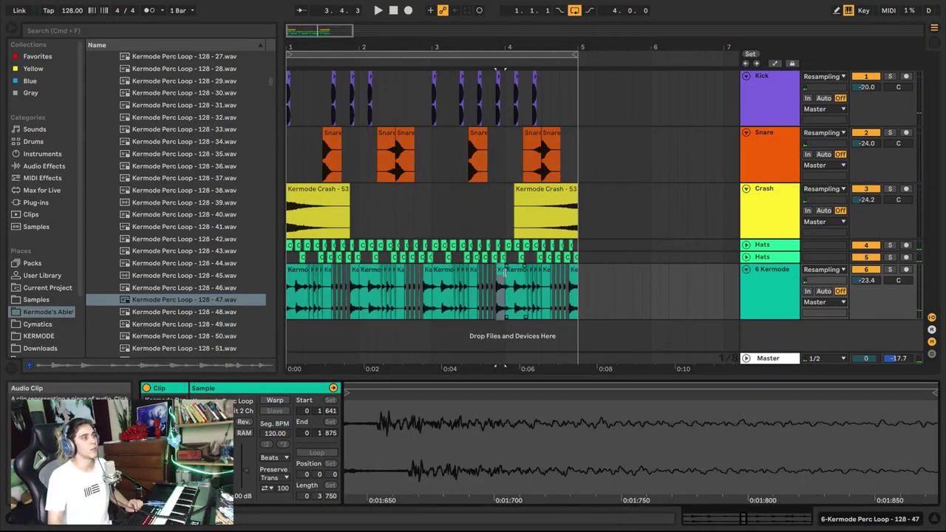
pyautogui.moveTo(504, 277); pyautogui.dragTo(527, 285)
# - Warp the extended perc slice, double its segment tempo to 256 BPM and set the warp mode to Tones
pyautogui.click(275, 401)
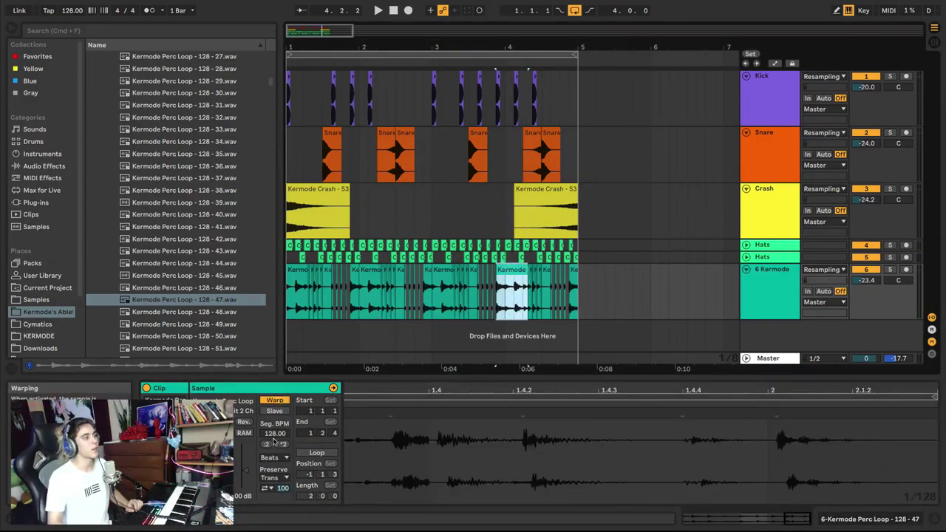
pyautogui.click(282, 444)
pyautogui.press('space')
pyautogui.click(274, 457)
pyautogui.click(282, 473)
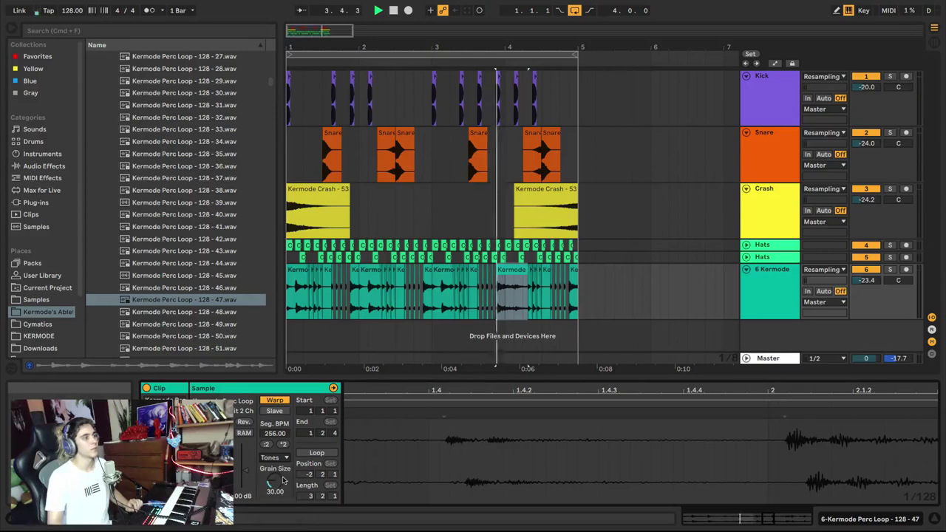
# - Select all perc loop clips from bar 1 through the end of bar 4
pyautogui.click(298, 279)
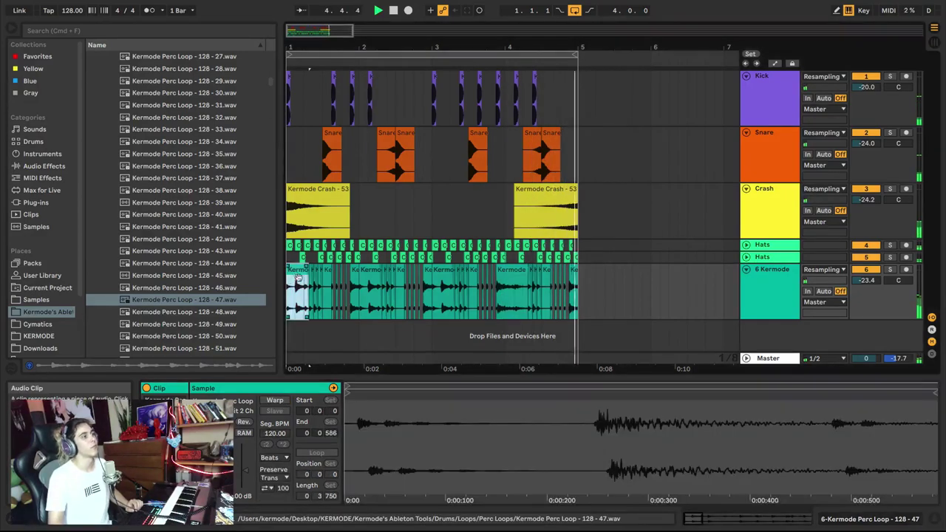
pyautogui.keyDown('shift'); pyautogui.click(575, 274); pyautogui.keyUp('shift')
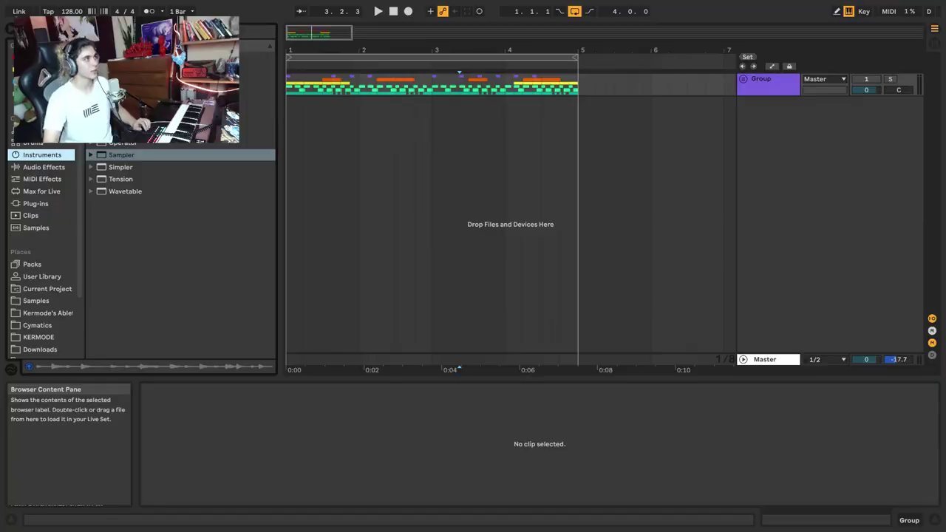
# - Add a Drum Rack on a new track below the drum group and select pads C1, C#1, D1 and D#1 in turn
pyautogui.moveTo(255, 82); pyautogui.dragTo(399, 188)
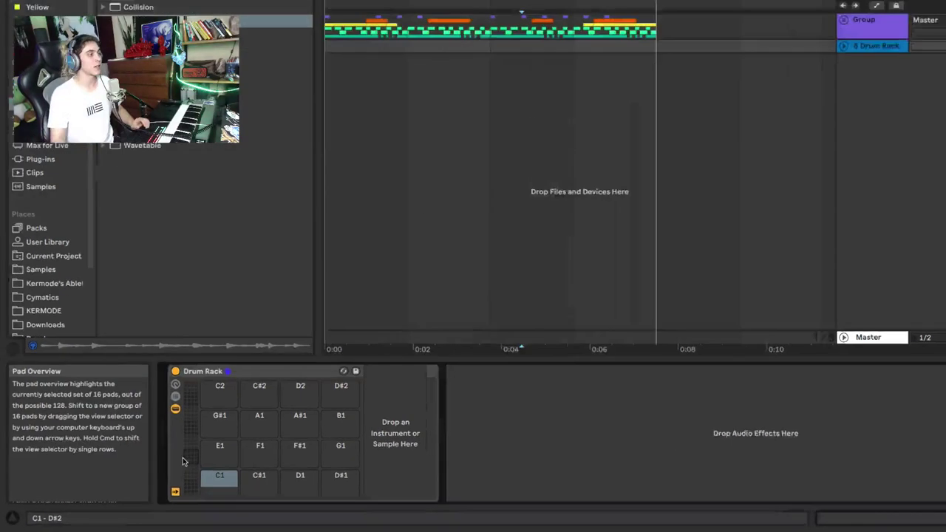
pyautogui.click(318, 457)
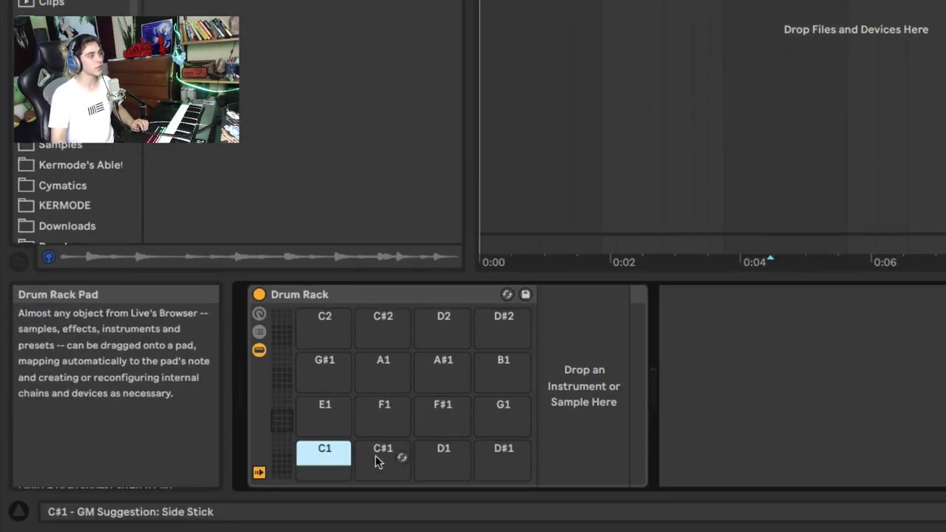
pyautogui.click(383, 456)
pyautogui.click(443, 458)
pyautogui.click(500, 458)
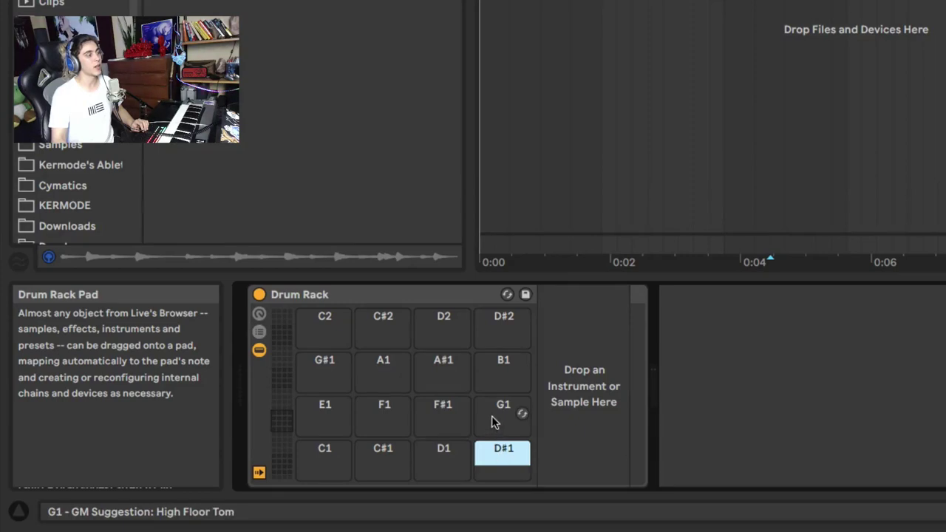
# - Select the empty Drum Rack pads G1, F#1, F1, E1, G#1, A1, A#1 and B1 in turn
pyautogui.click(492, 420)
pyautogui.click(434, 411)
pyautogui.click(371, 412)
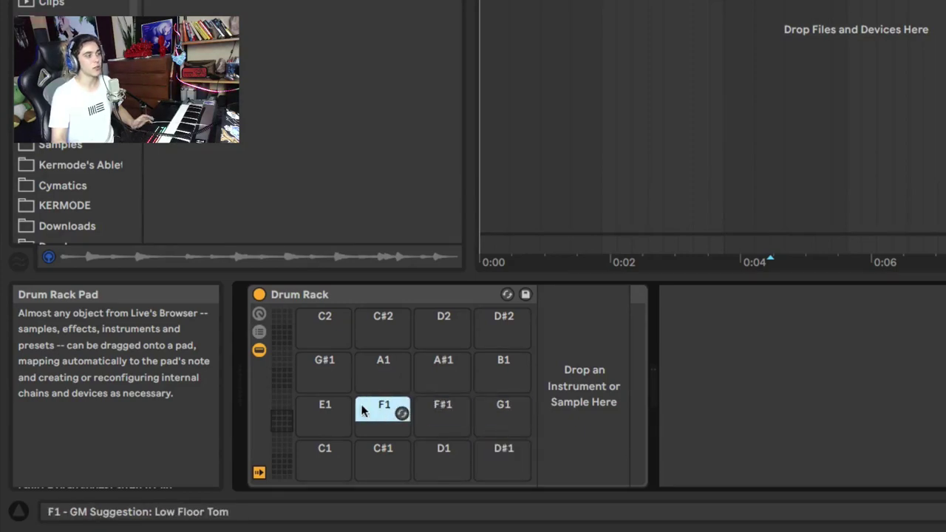
pyautogui.click(340, 412)
pyautogui.click(303, 364)
pyautogui.click(398, 369)
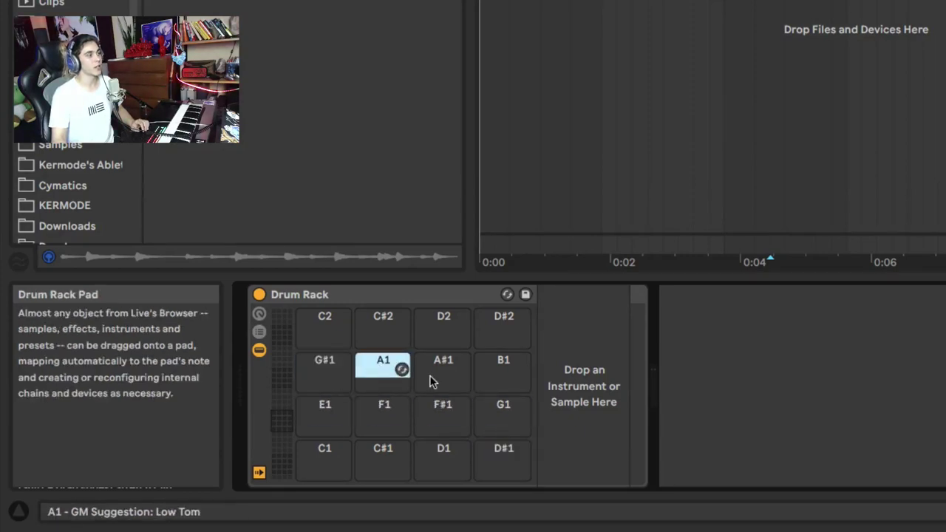
pyautogui.click(433, 381)
pyautogui.click(482, 374)
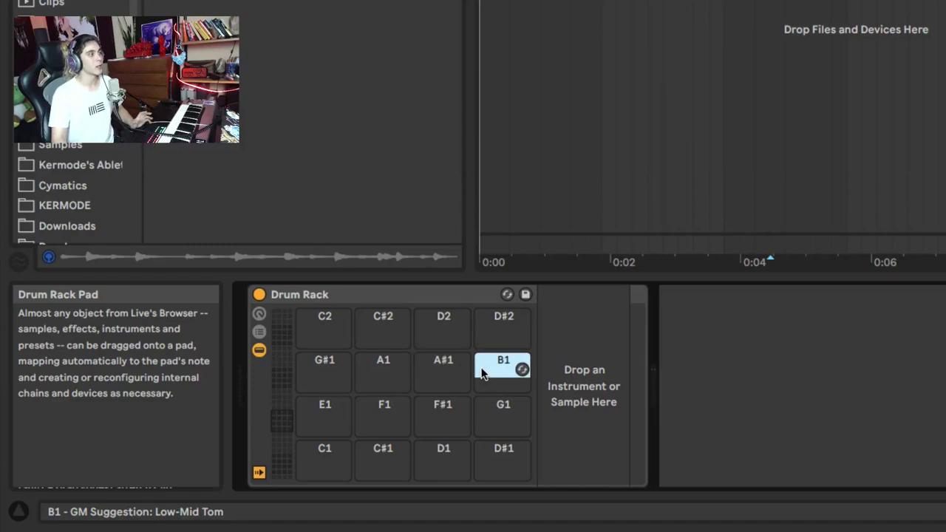
# - Find Kick 7.wav in the Kicks.. folder of the user sample library and load it onto pad C1
pyautogui.click(81, 168)
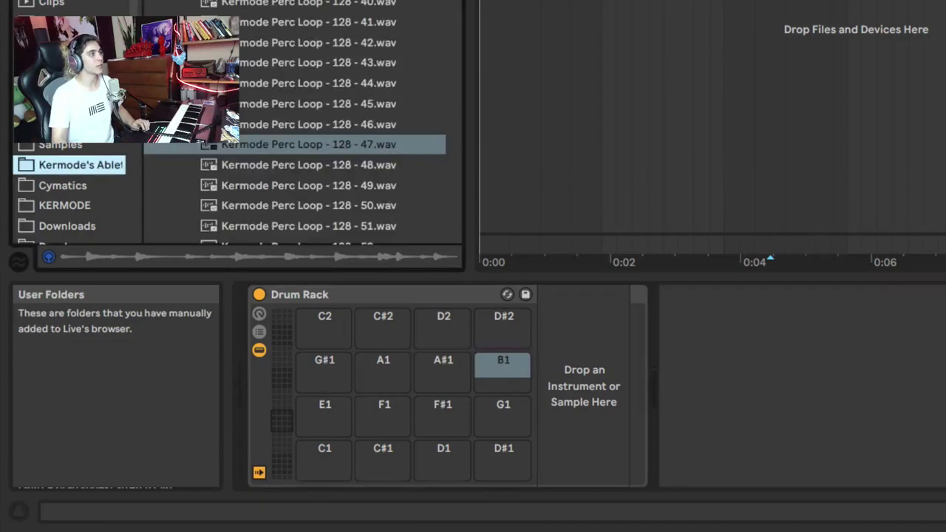
pyautogui.scroll(15, 318, 126)
pyautogui.click(155, 83)
pyautogui.click(156, 103)
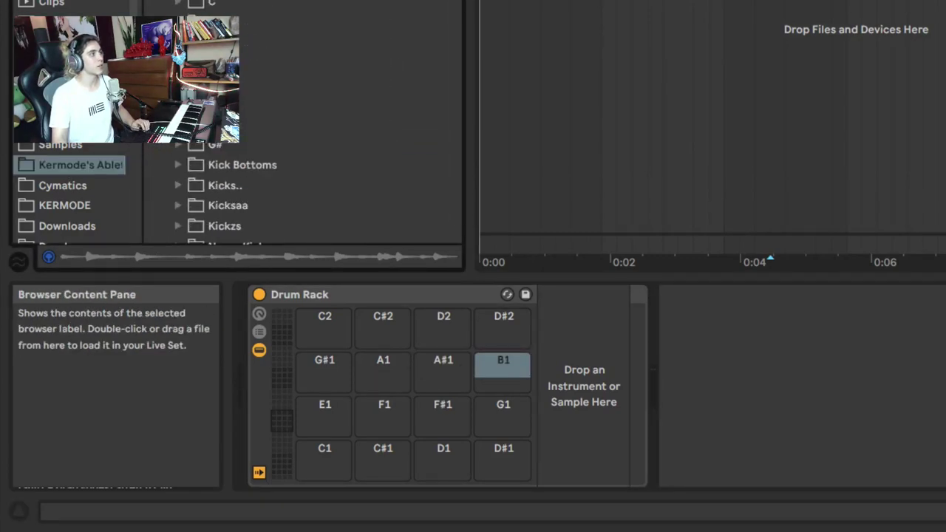
pyautogui.click(244, 85)
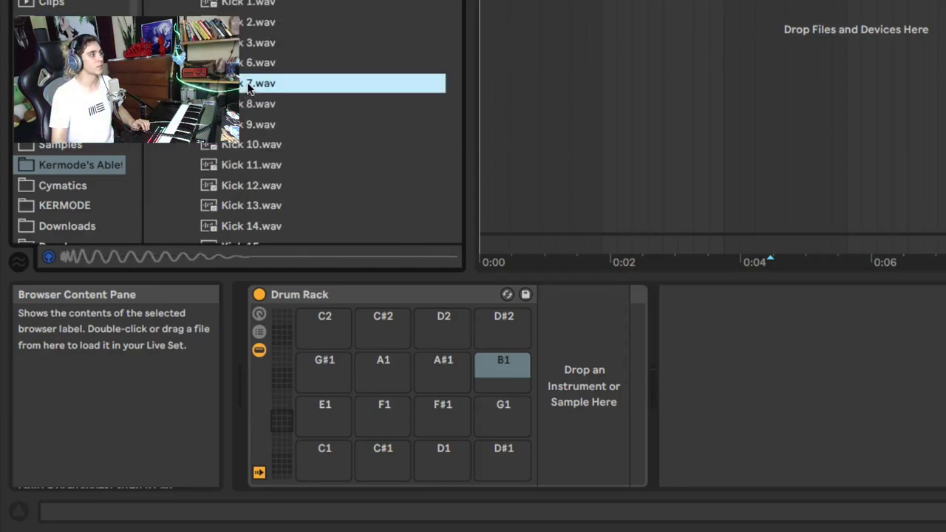
pyautogui.moveTo(249, 87); pyautogui.dragTo(336, 471)
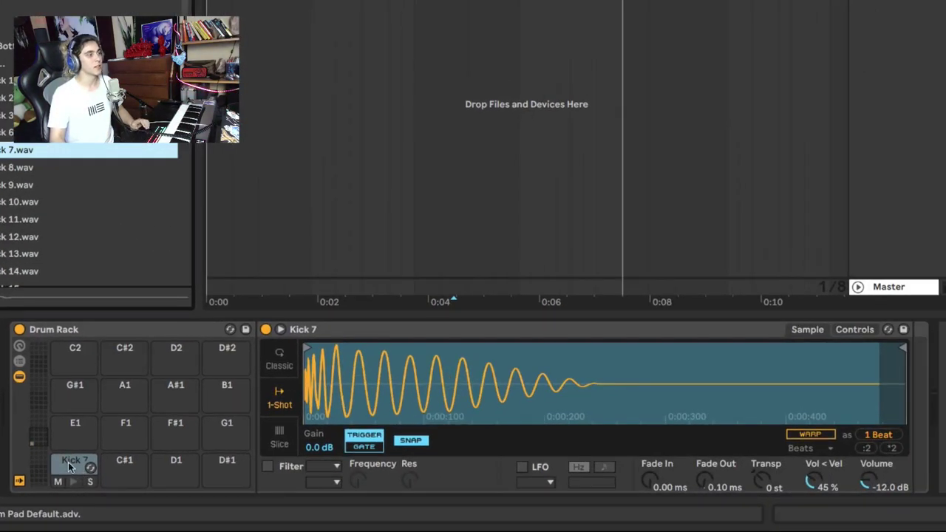
# - Select the Kick 7 pad and audition its sound
pyautogui.click(70, 470)
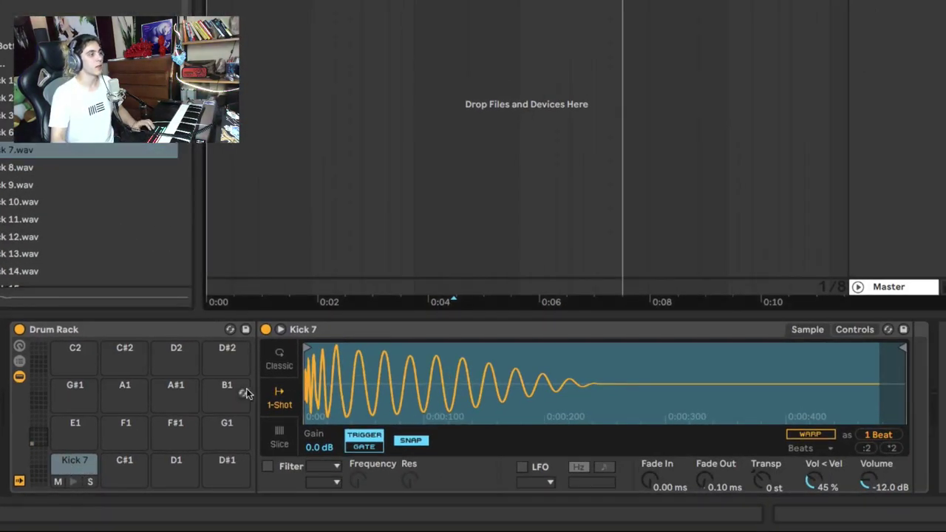
pyautogui.click(73, 482)
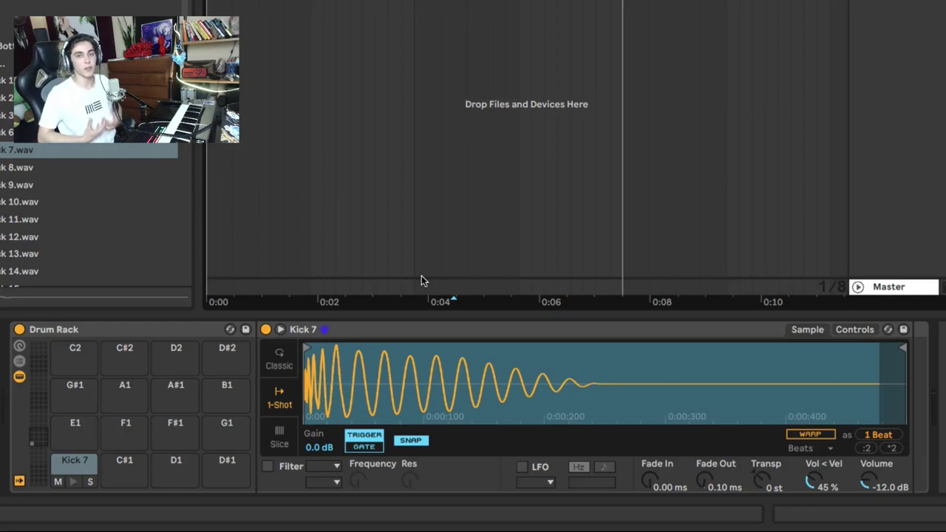
pyautogui.click(73, 482)
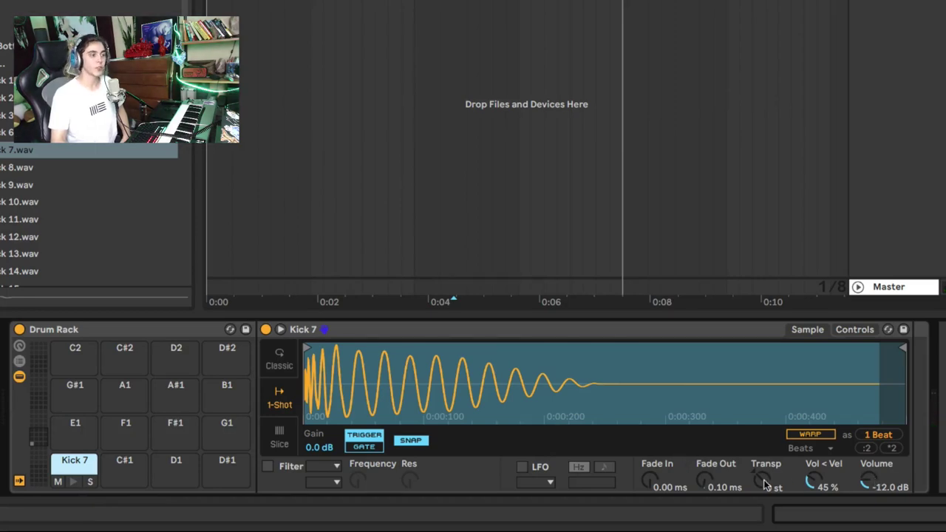
# - Try a 373 ms fade-in on the Kick 7 sample, audition it, and reset the fade-in to 0.00 ms
pyautogui.moveTo(649, 481)
pyautogui.mouseDown()
pyautogui.moveTo(650, 443)
pyautogui.moveTo(649, 462)
pyautogui.mouseUp()
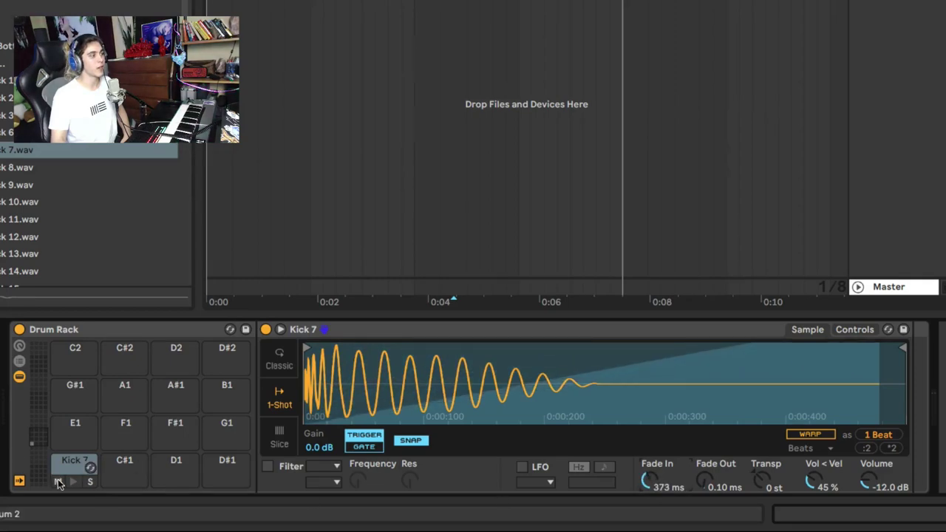
pyautogui.click(71, 482)
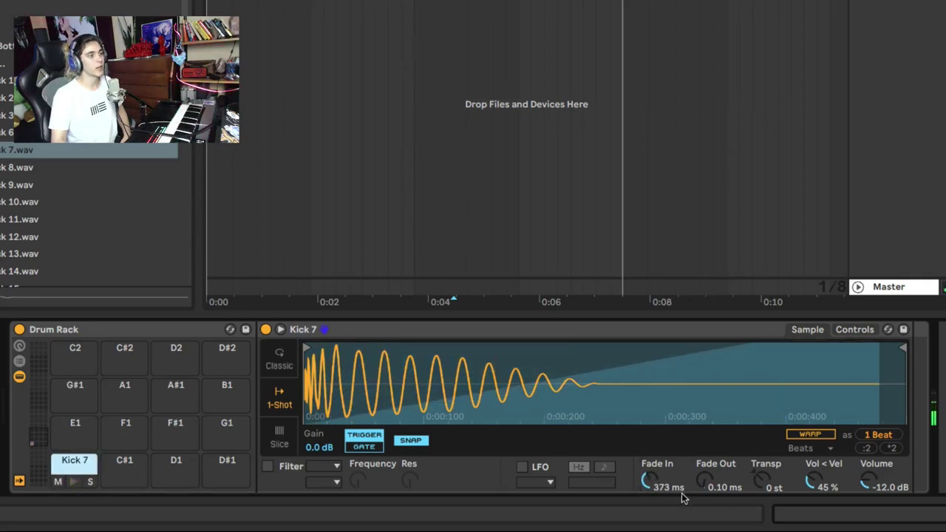
pyautogui.moveTo(651, 482); pyautogui.dragTo(650, 526)
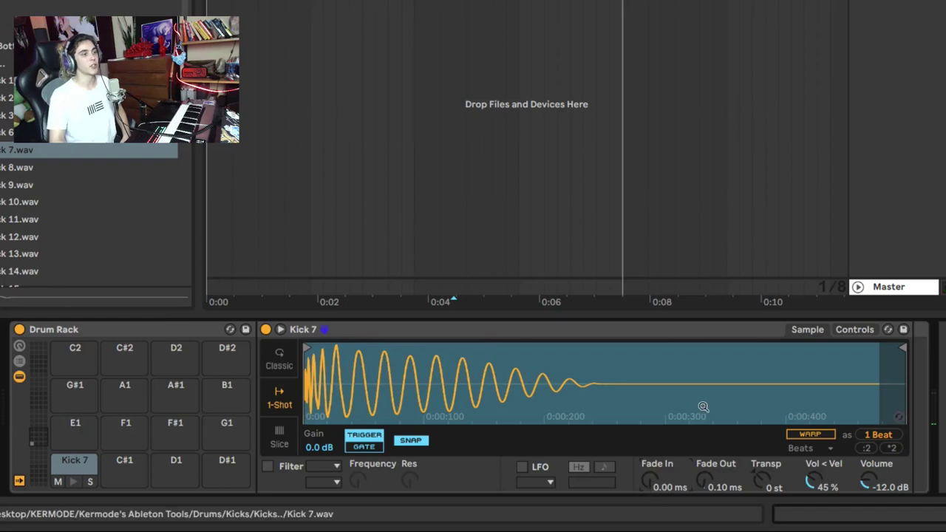
pyautogui.click(658, 326)
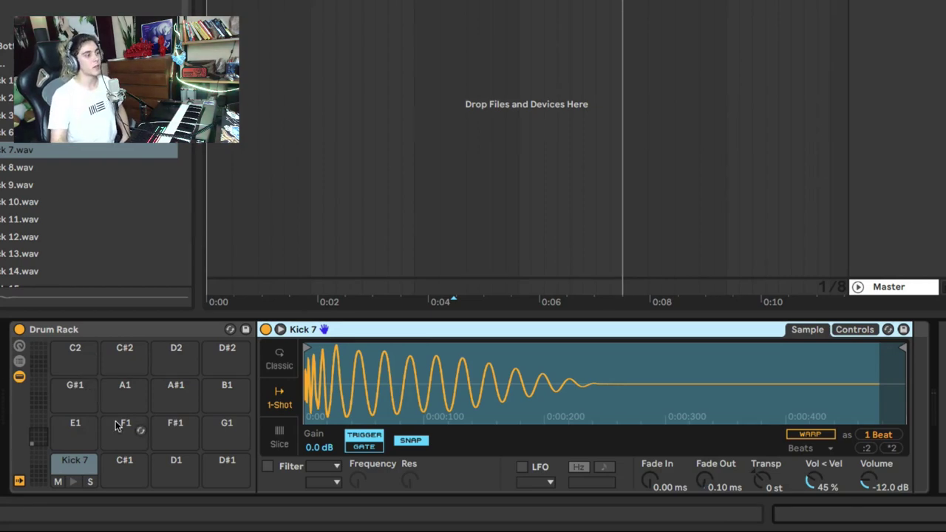
# - Select the empty pads C#1, D1 and D#1 in turn, then return to the Kick 7 pad and audition it
pyautogui.click(131, 467)
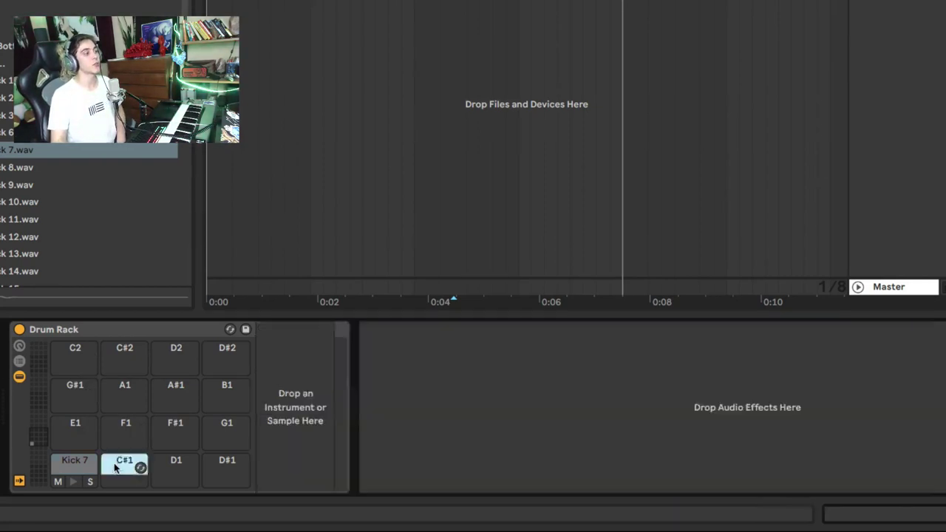
pyautogui.click(189, 467)
pyautogui.click(238, 467)
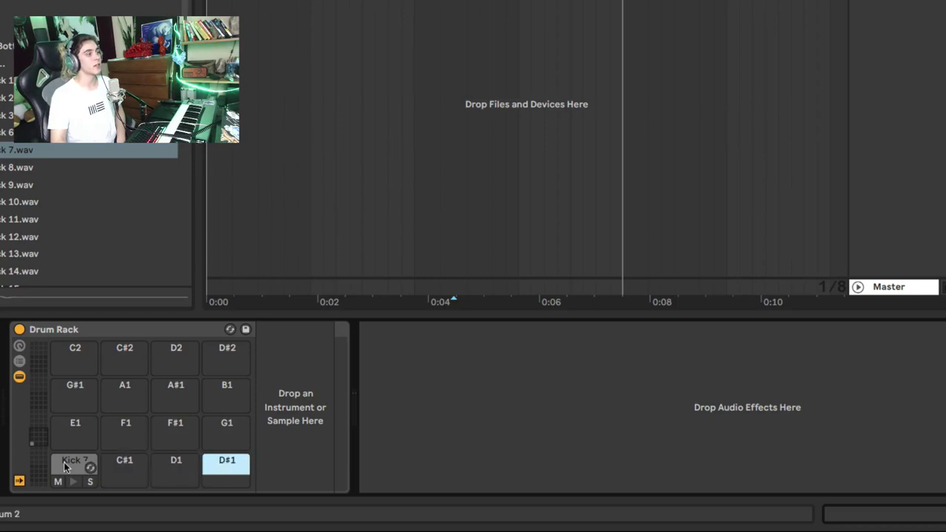
pyautogui.click(89, 467)
pyautogui.click(73, 480)
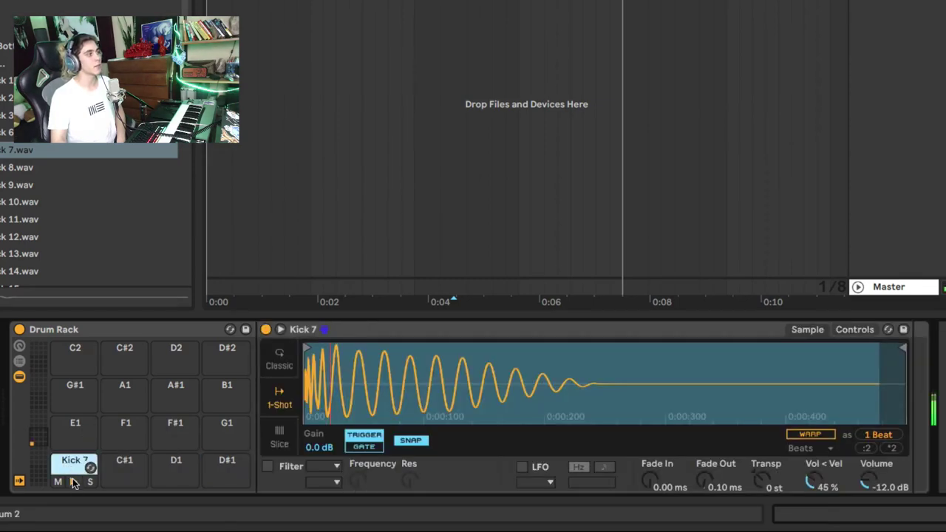
# - Find the Snare 2 sample in the sample library and load it onto pad C#1
pyautogui.scroll(5, 5, 76)
pyautogui.scroll(5, 88, 148)
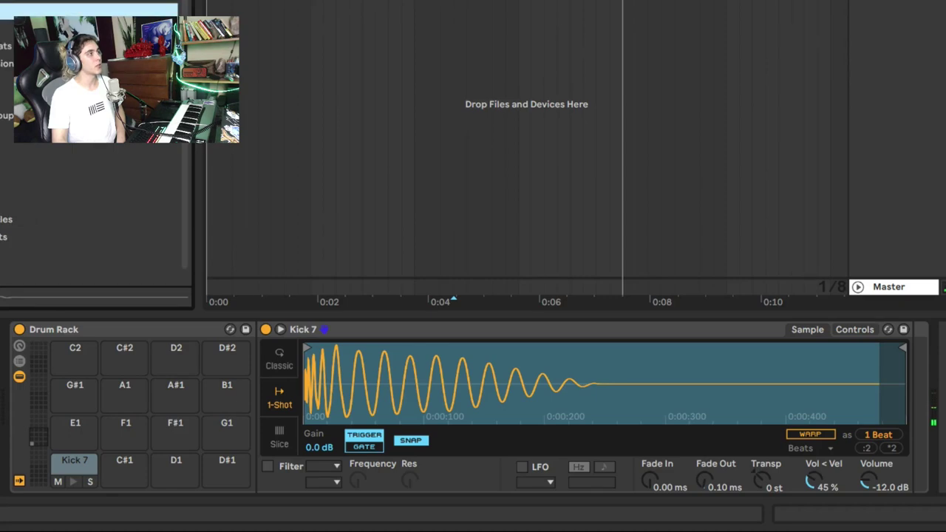
pyautogui.click(5, 80)
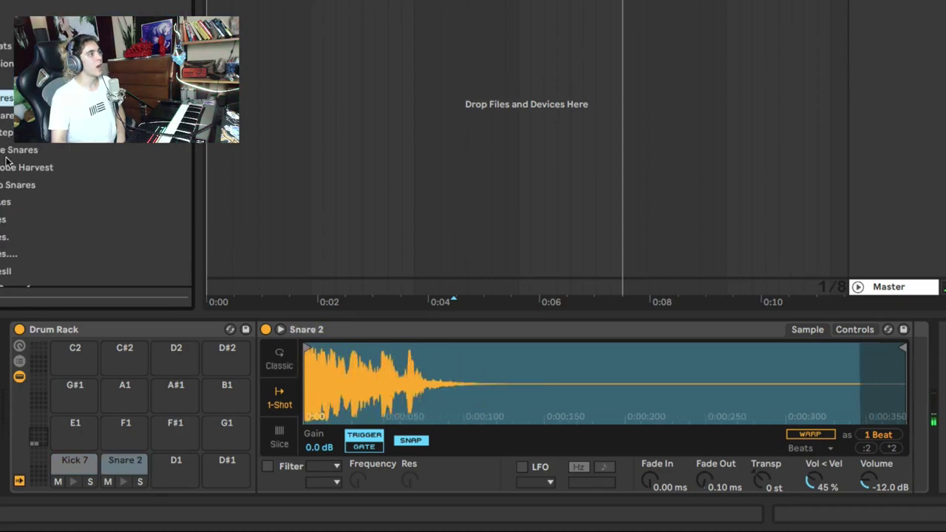
# - Load Kermode Perc 46 onto pad D1, Open Hat 12 onto D#1 and Kermode Tom 16 onto G1 from the sample library
pyautogui.press('Left')
pyautogui.press('Left')
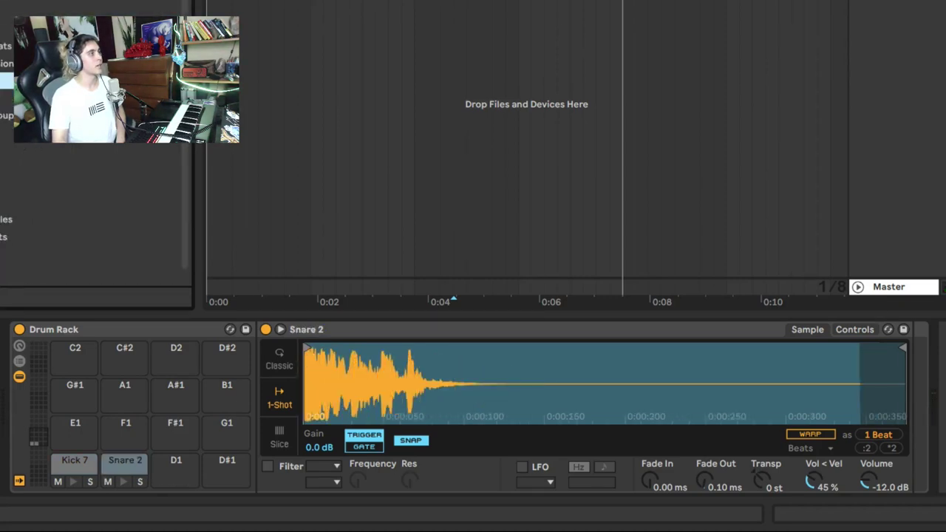
pyautogui.press('Up')
pyautogui.press('Right')
pyautogui.scroll(-10, 3, 226)
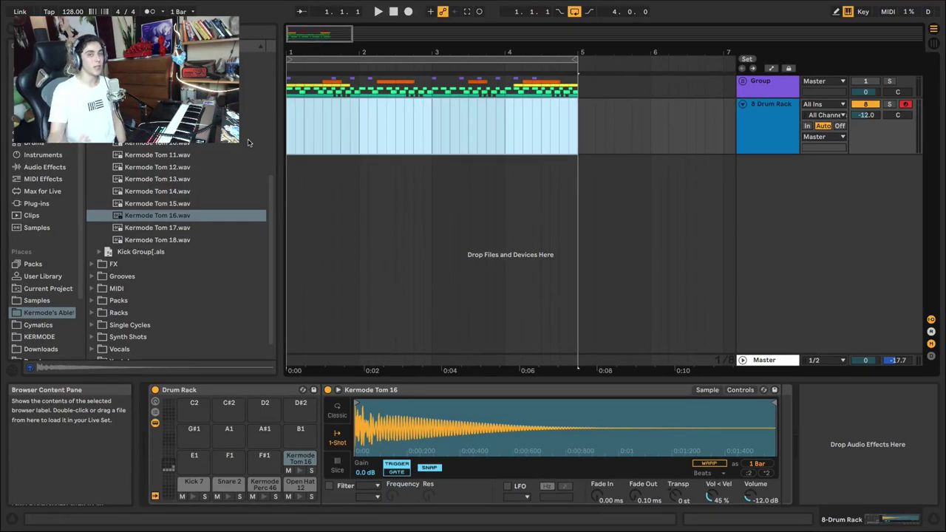
# - Insert an empty MIDI clip on the Drum Rack track spanning bars 1 through 4
pyautogui.moveTo(340, 127); pyautogui.dragTo(577, 133)
pyautogui.rightClick(433, 121)
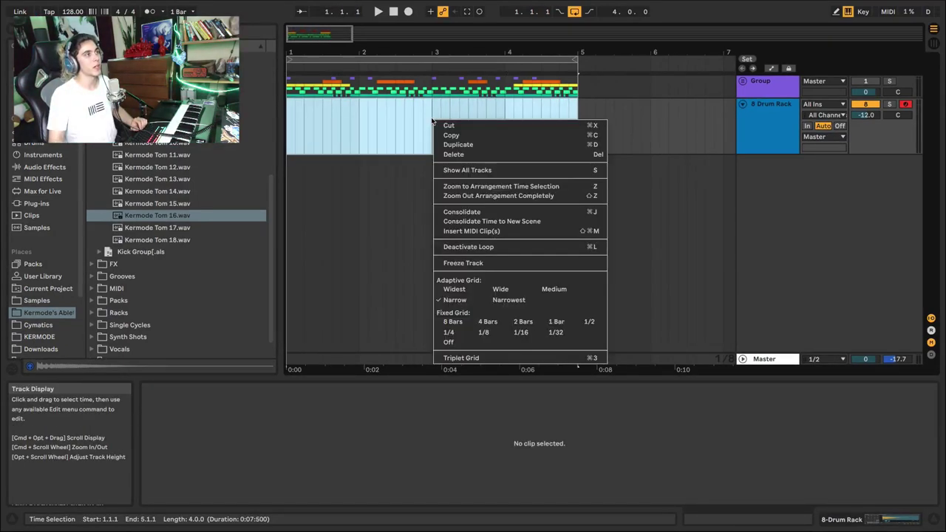
pyautogui.click(478, 232)
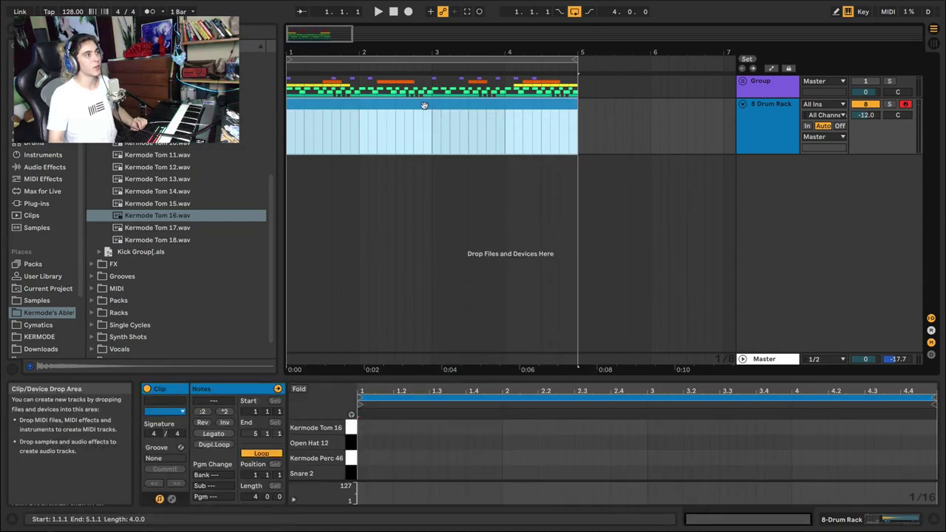
# - Enlarge the MIDI clip's note editor until all five sample rows fit, down to Kick 7
pyautogui.moveTo(398, 106)
pyautogui.mouseDown()
pyautogui.moveTo(543, 122)
pyautogui.moveTo(584, 111)
pyautogui.moveTo(412, 112)
pyautogui.mouseUp()
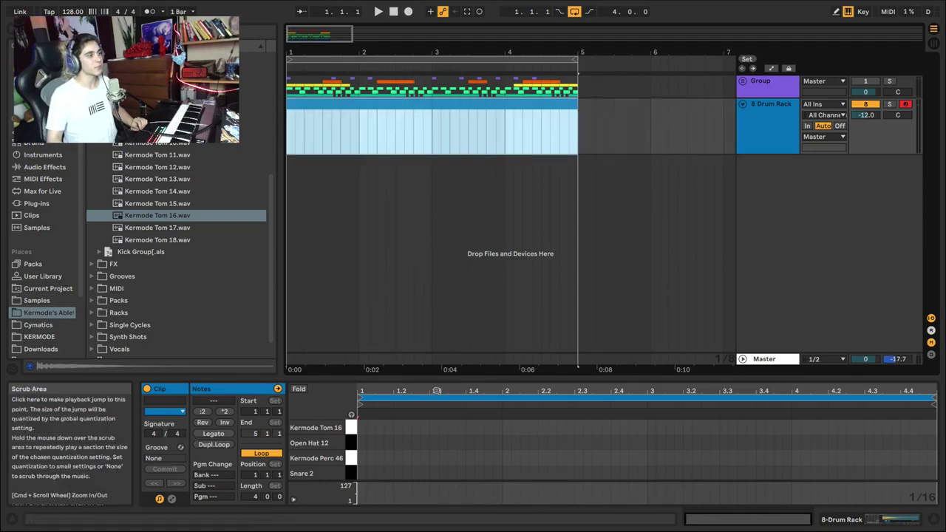
pyautogui.moveTo(439, 378); pyautogui.dragTo(430, 322)
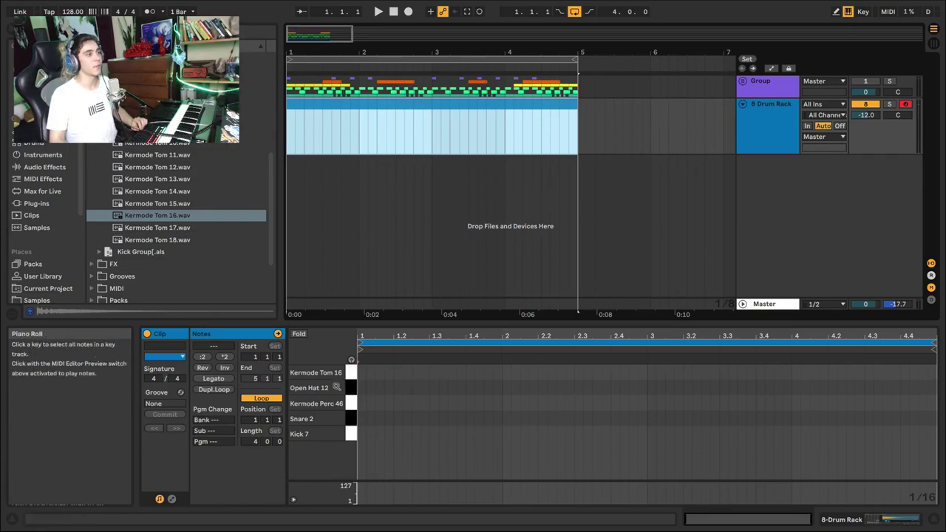
pyautogui.click(333, 410)
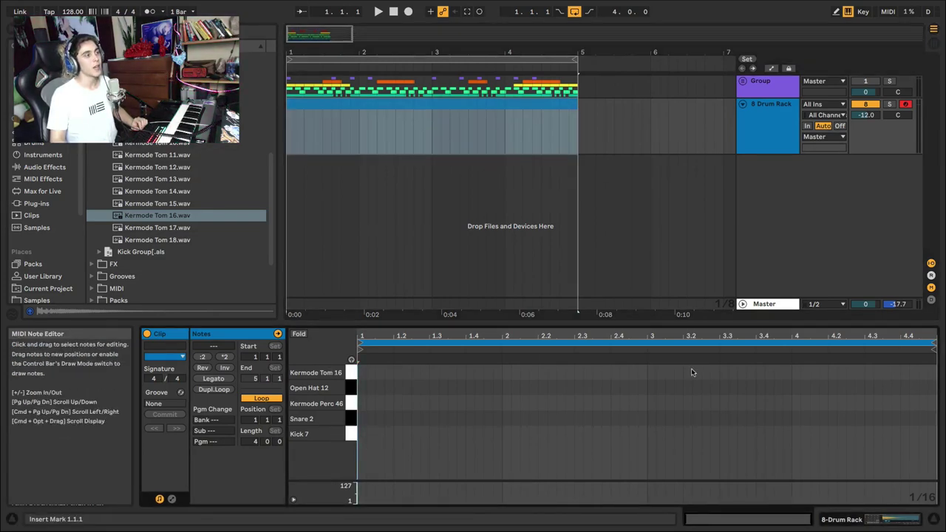
# - Add Kick 7 notes at 1.1.1 and 2.1.1 and Snare 2 notes at 1.3.1 and 2.3.1
pyautogui.doubleClick(360, 434)
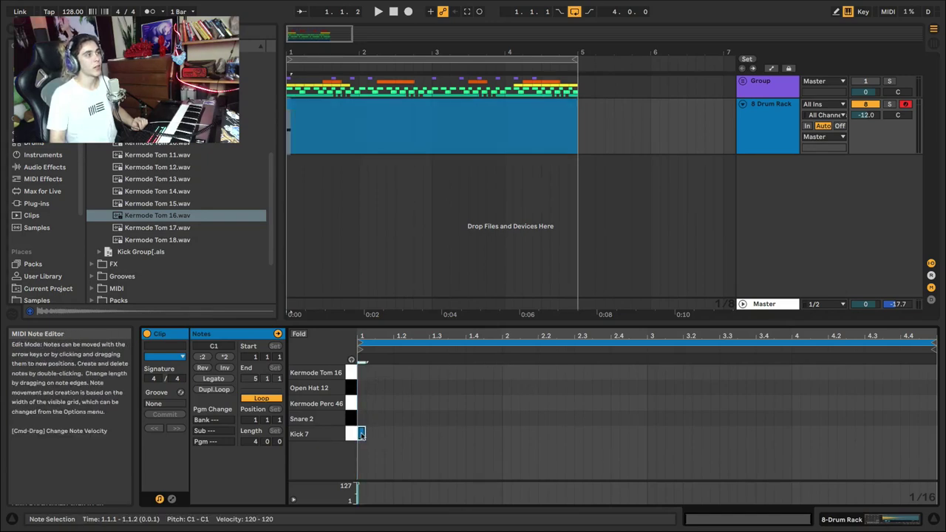
pyautogui.doubleClick(434, 419)
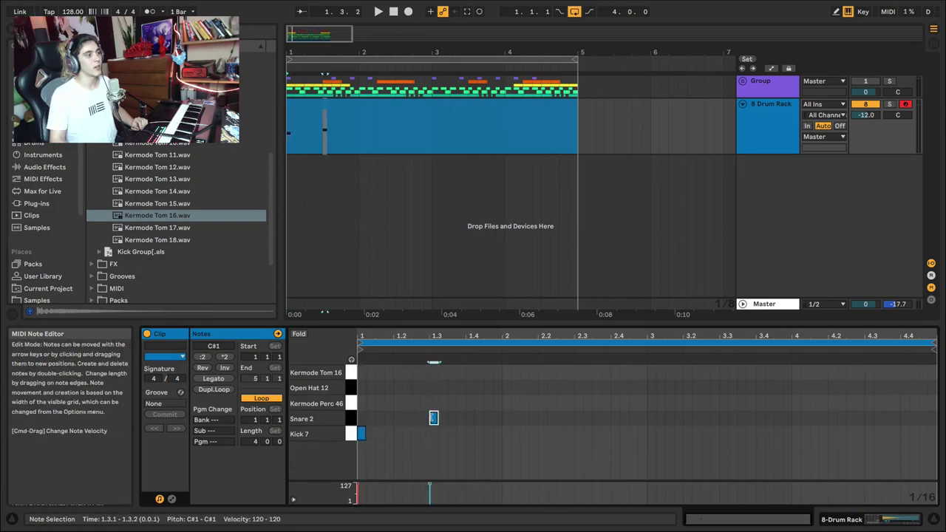
pyautogui.doubleClick(506, 434)
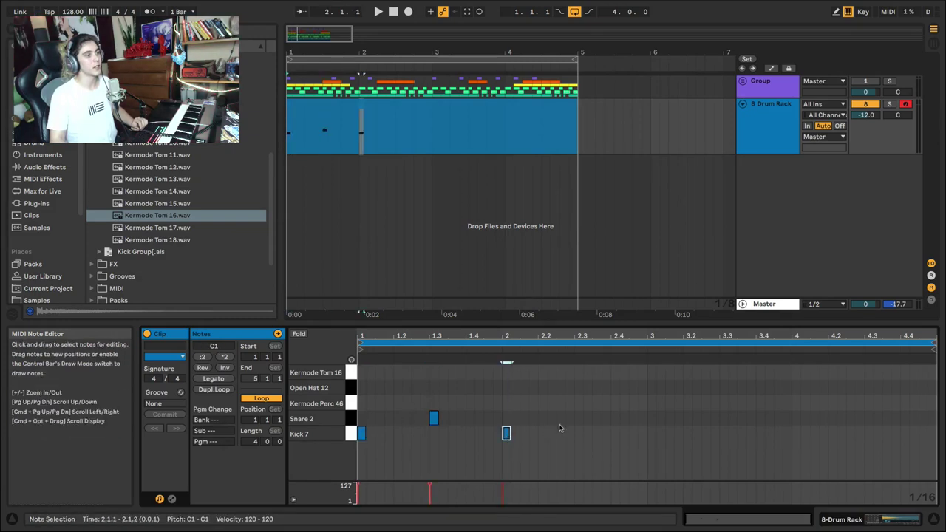
pyautogui.doubleClick(579, 419)
# - Play the Drum Rack pattern from the start of bar 1
pyautogui.click(354, 116)
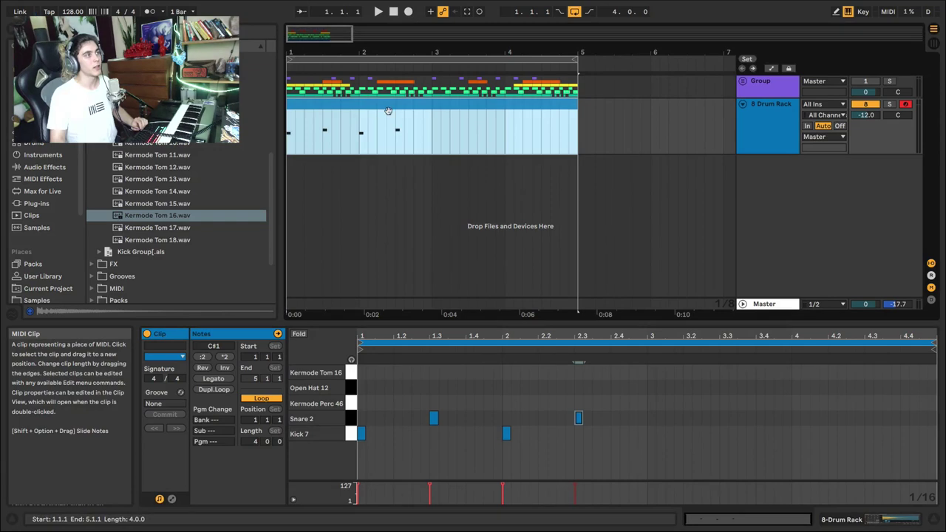
pyautogui.click(374, 268)
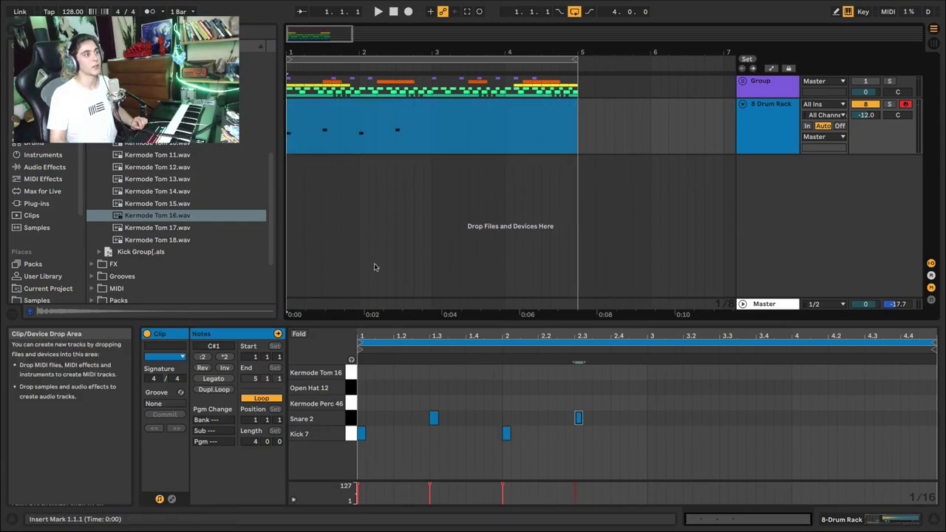
pyautogui.press('space')
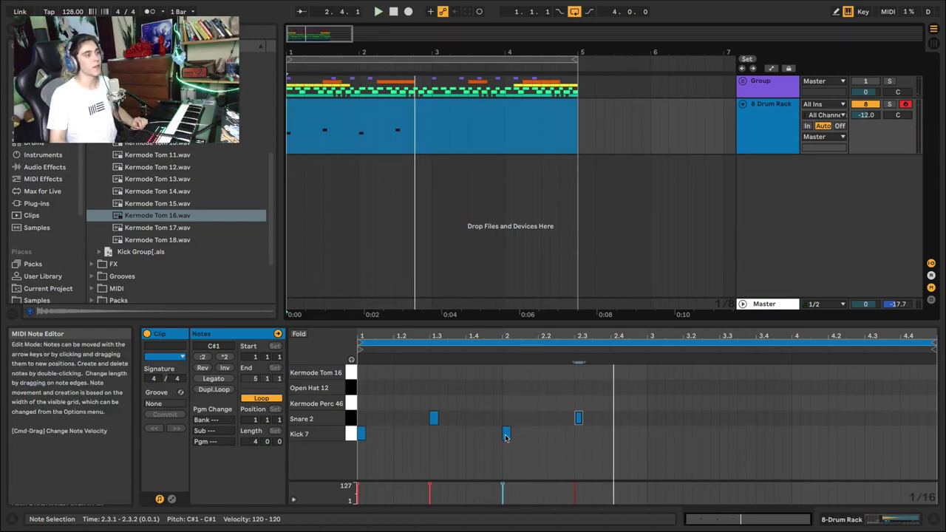
# - Move the Kick 7 note at 2.1.1 to 1.2.3 and add Kick 7 notes at 2.2.3 and 2.1.1
pyautogui.moveTo(507, 436); pyautogui.dragTo(418, 436)
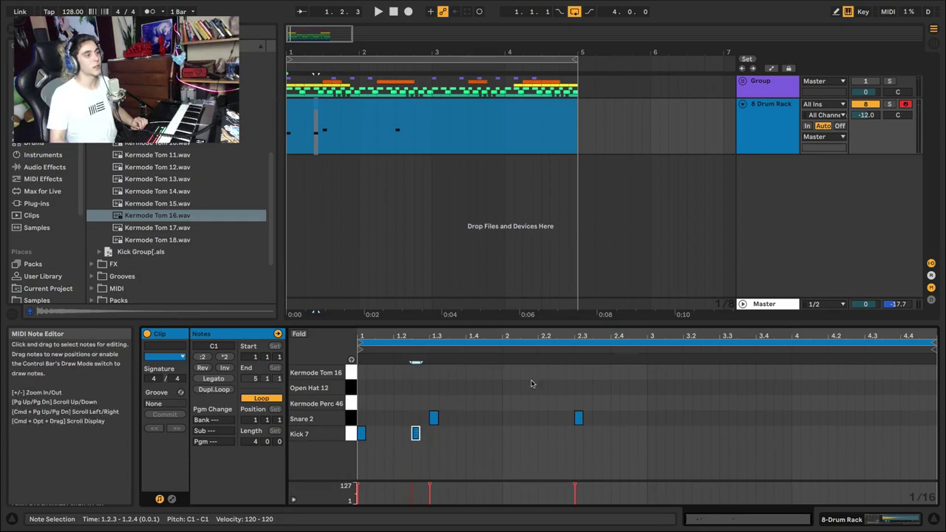
pyautogui.doubleClick(559, 435)
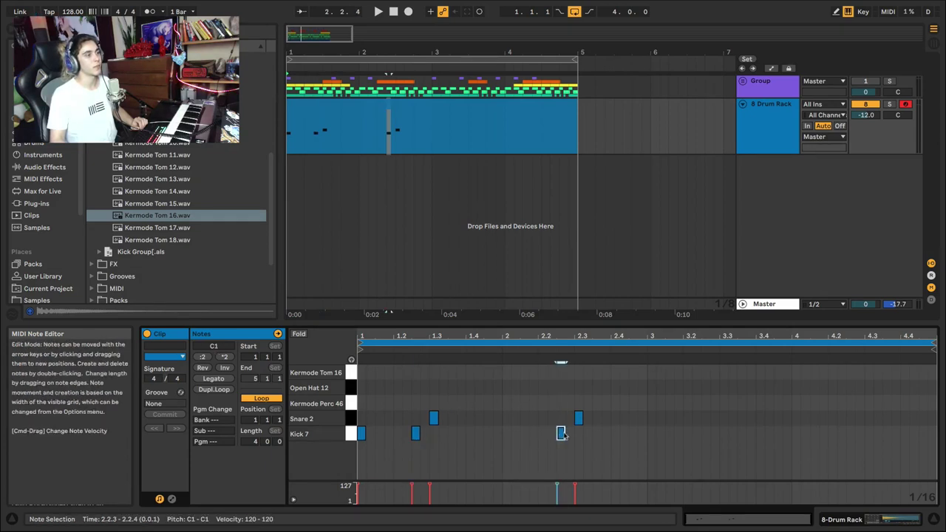
pyautogui.doubleClick(504, 435)
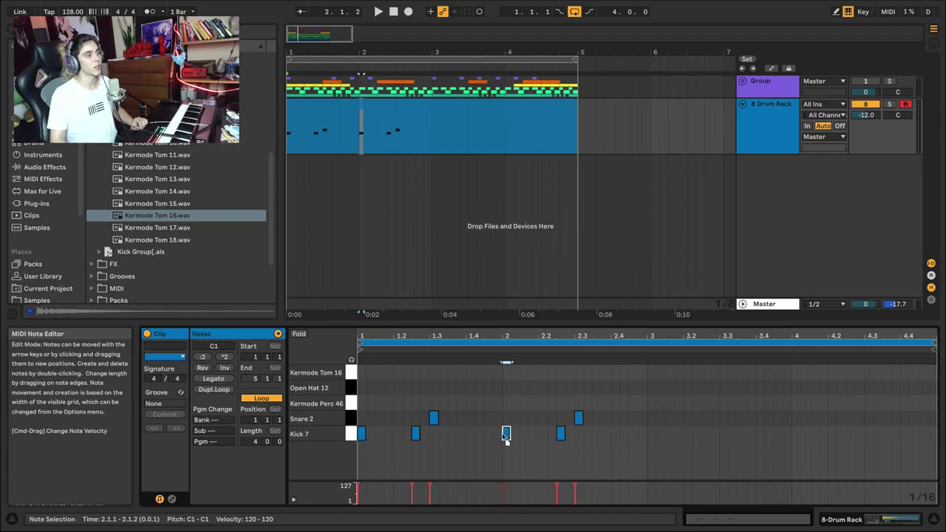
# - Move the Kick 7 note at 2.1.1 to 1.4.3 and add a Kick 7 note at 2.1.3
pyautogui.moveTo(506, 435); pyautogui.dragTo(489, 434)
pyautogui.press('space')
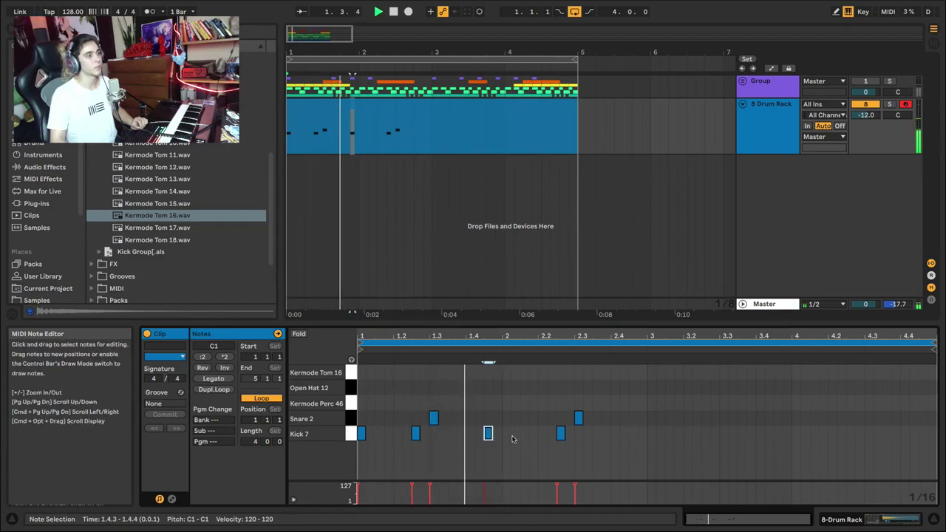
pyautogui.doubleClick(524, 435)
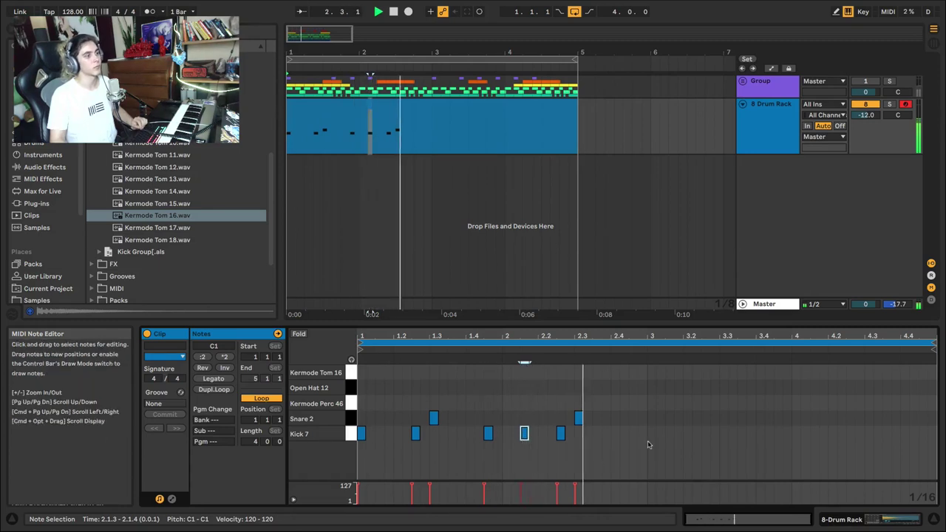
# - Duplicate all kick and snare notes of bars 1 and 2 into bars 3 and 4
pyautogui.press('super+a')
pyautogui.press('super+d')
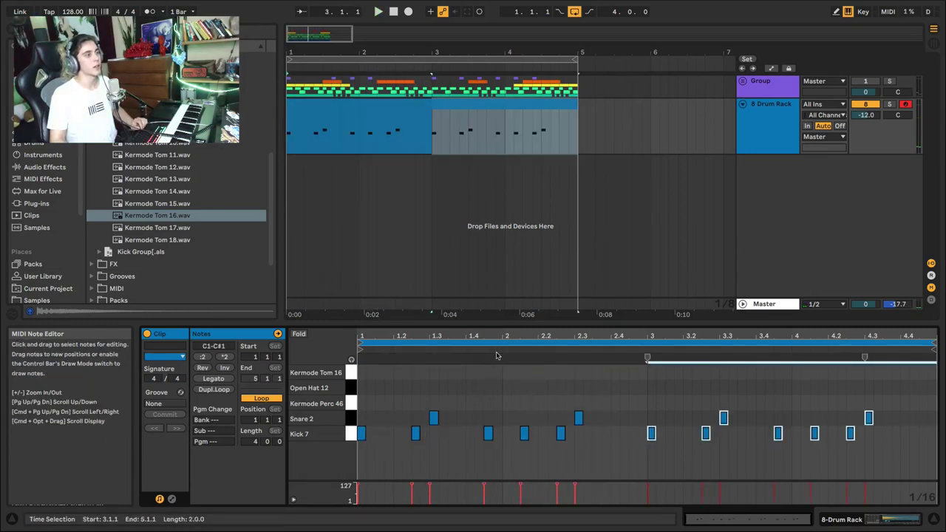
pyautogui.click(398, 408)
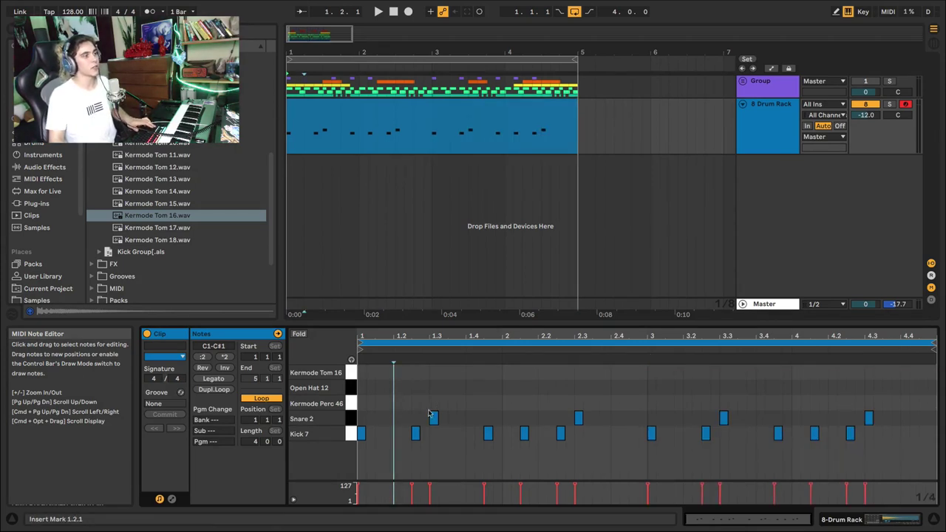
# - Fill the Open Hat 12 row with quarter notes from 1.1.1 through 4.4.1 and play the pattern
pyautogui.doubleClick(379, 395)
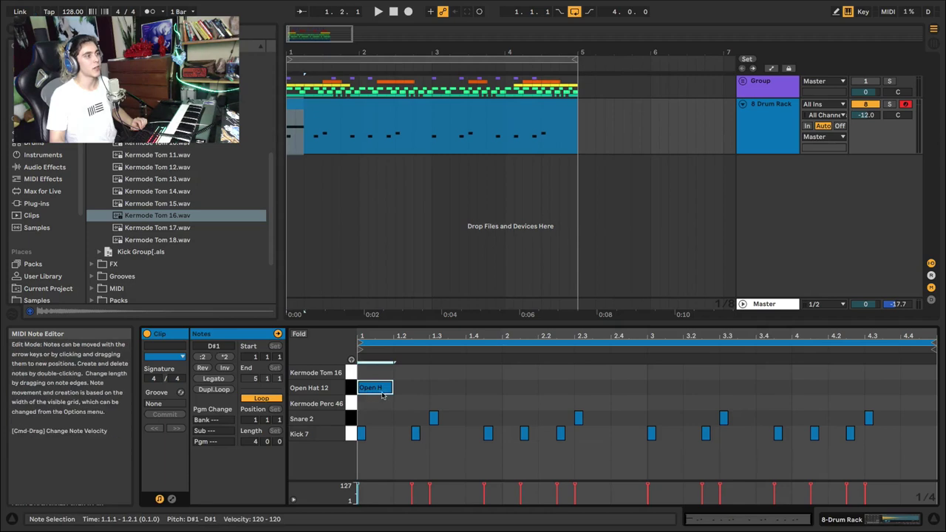
pyautogui.hotkey('ctrl', 'd')
pyautogui.hotkey('ctrl', 'd')
pyautogui.hotkey('ctrl', 'd')
pyautogui.hotkey('ctrl', 'd')
pyautogui.hotkey('ctrl', 'd')
pyautogui.hotkey('ctrl', 'd')
pyautogui.hotkey('ctrl', 'd')
pyautogui.hotkey('ctrl', 'd')
pyautogui.hotkey('ctrl', 'd')
pyautogui.hotkey('ctrl', 'd')
pyautogui.hotkey('ctrl', 'd')
pyautogui.hotkey('ctrl', 'd')
pyautogui.hotkey('ctrl', 'd')
pyautogui.hotkey('ctrl', 'd')
pyautogui.hotkey('ctrl', 'd')
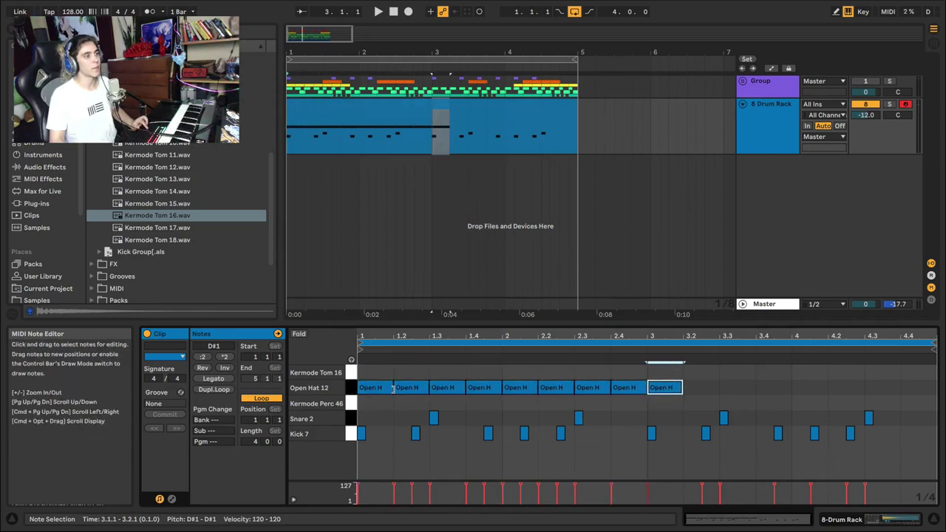
pyautogui.press('space')
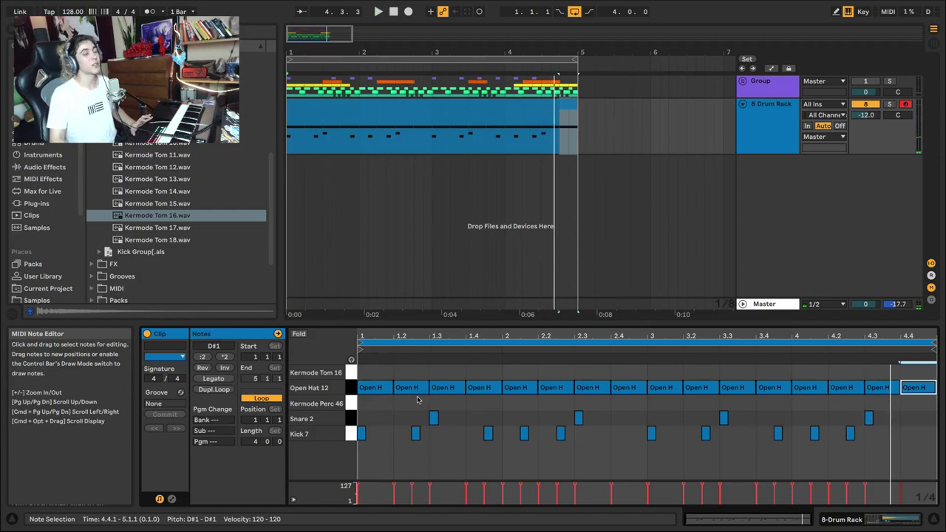
# - Trim the end of the Drum Rack's Open Hat 12 sample to about 270 ms
pyautogui.doubleClick(753, 133)
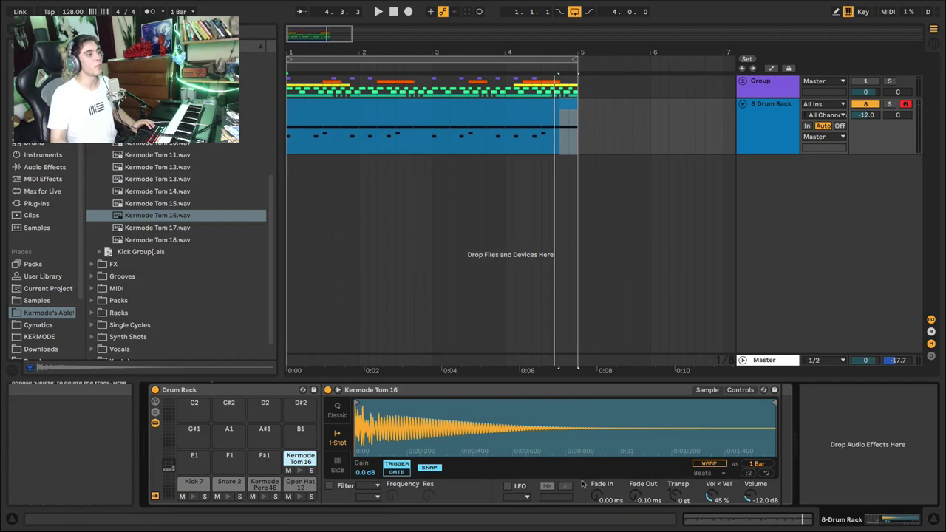
pyautogui.click(296, 485)
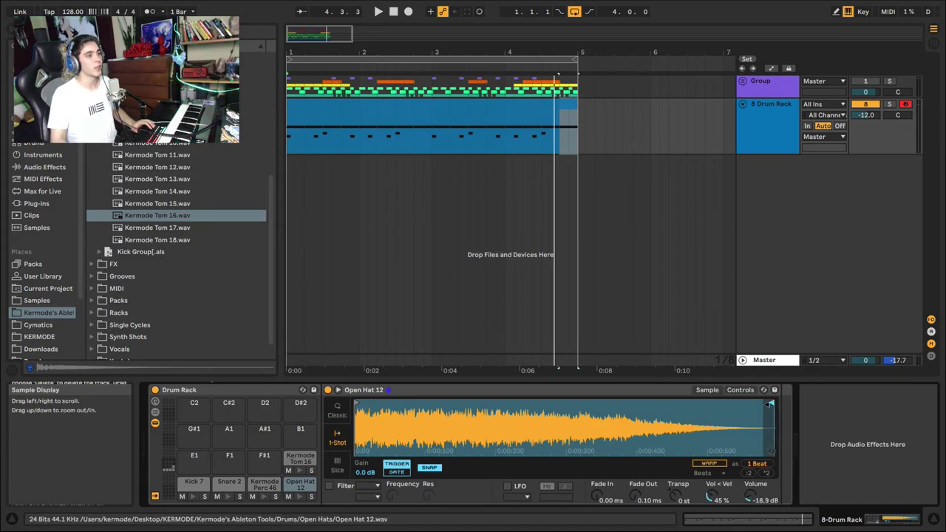
pyautogui.moveTo(769, 403); pyautogui.dragTo(544, 403)
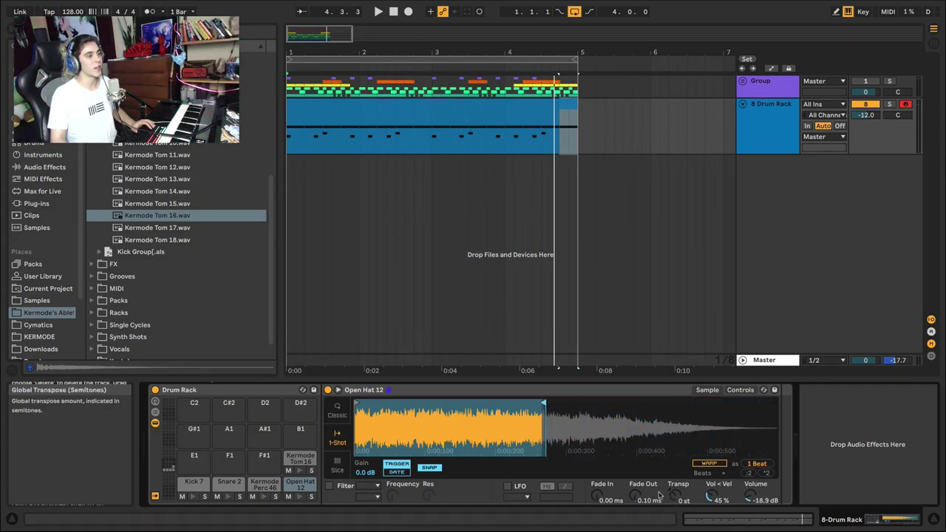
# - Set the Open Hat 12 sample's fade out to 2.00 s and its transposition to +19 st during playback
pyautogui.moveTo(640, 497); pyautogui.dragTo(640, 451)
pyautogui.press('space')
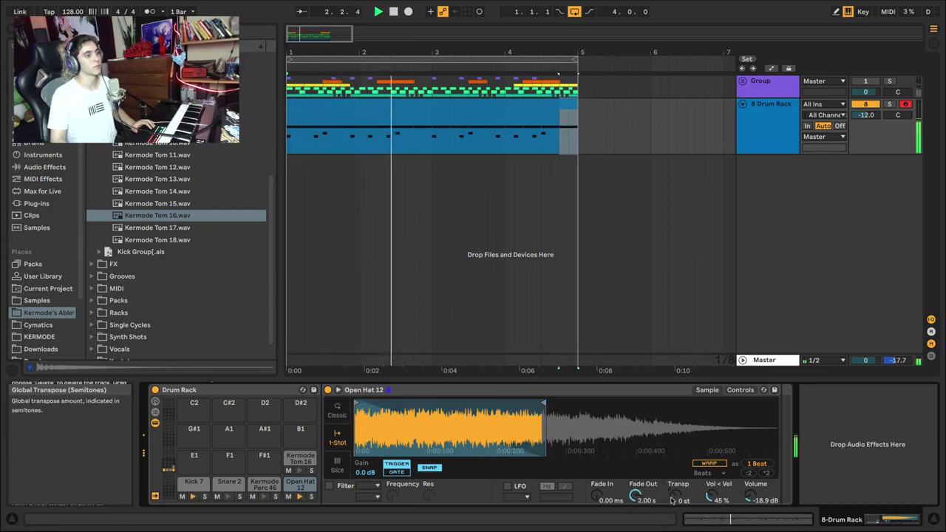
pyautogui.moveTo(676, 497); pyautogui.dragTo(676, 475)
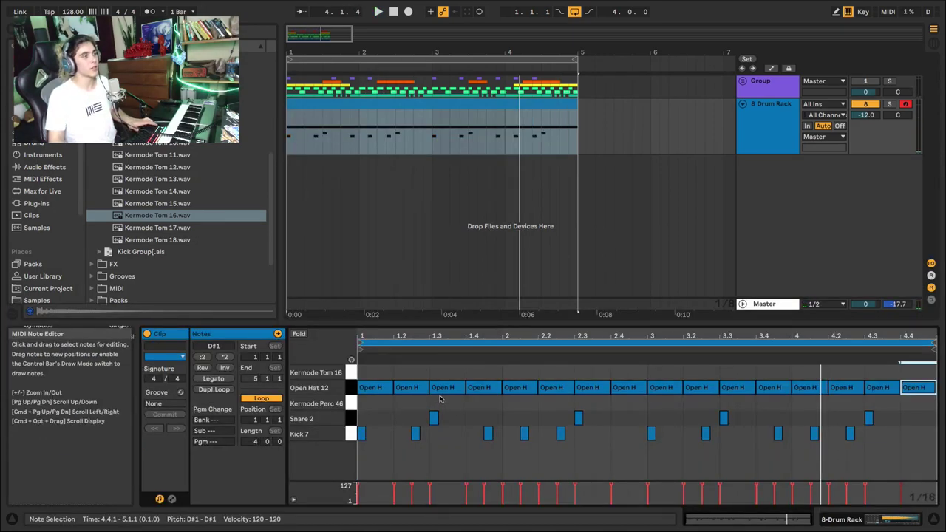
# - Shorten the first Open Hat 12 note to end at 1.1.4 and add five sixteenth notes from 1.1.4 to 1.2.4
pyautogui.click(390, 390)
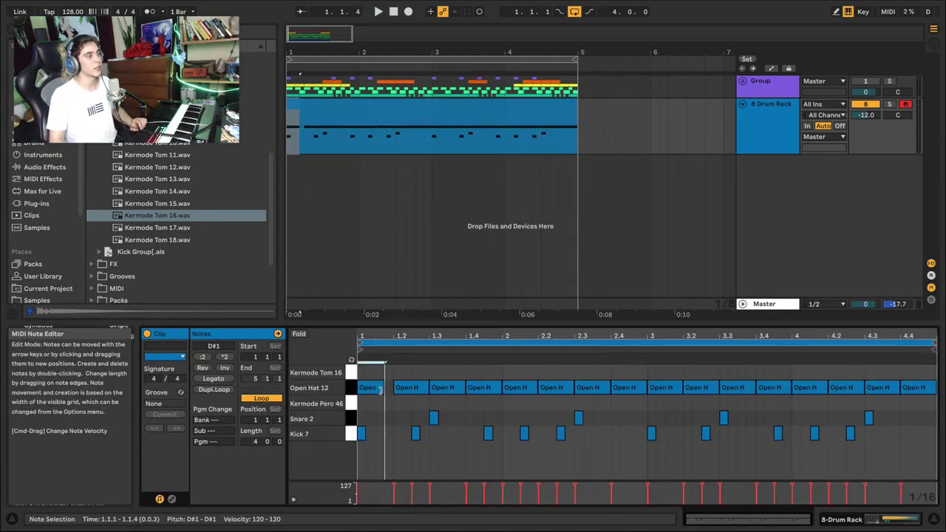
pyautogui.doubleClick(388, 387)
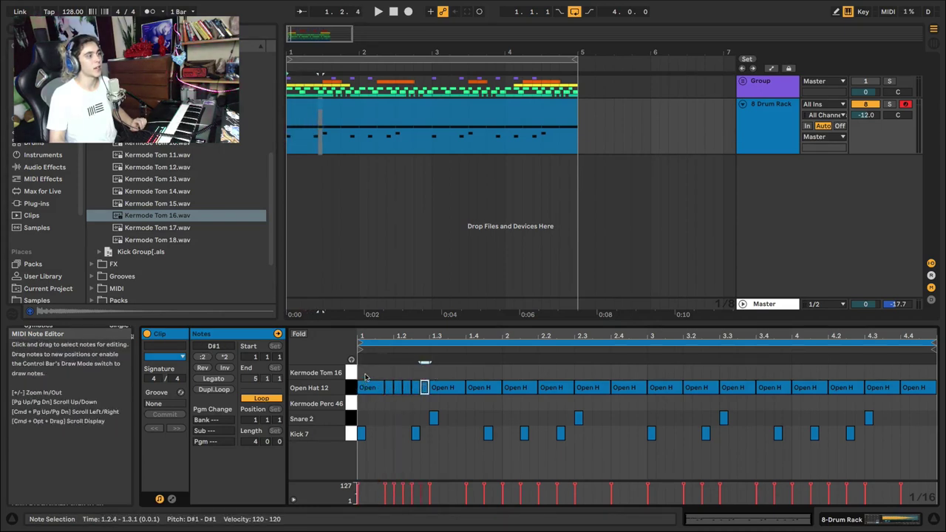
pyautogui.click(365, 377)
pyautogui.press('space')
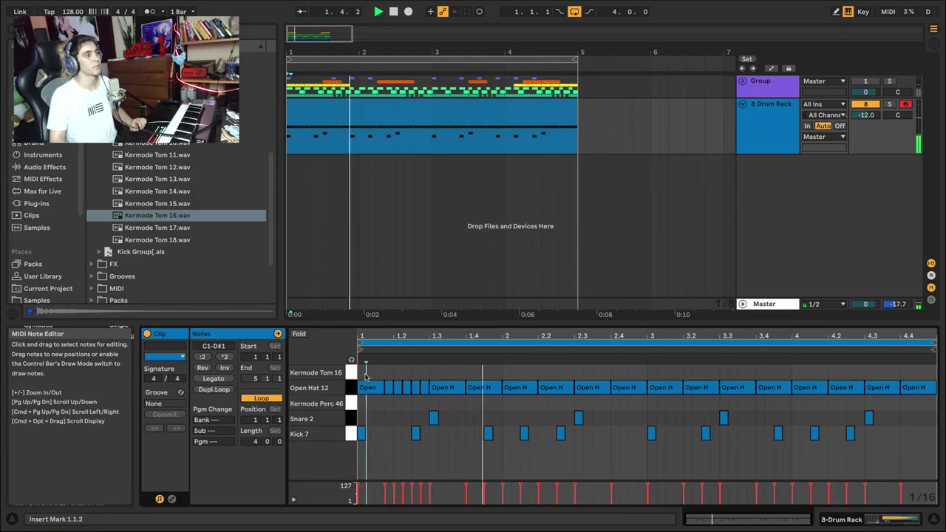
# - Duplicate the Open Hat 12 notes of bar 1 into bars 2, 3 and 4
pyautogui.moveTo(366, 377); pyautogui.dragTo(490, 399)
pyautogui.press('super+d')
pyautogui.press('super+d')
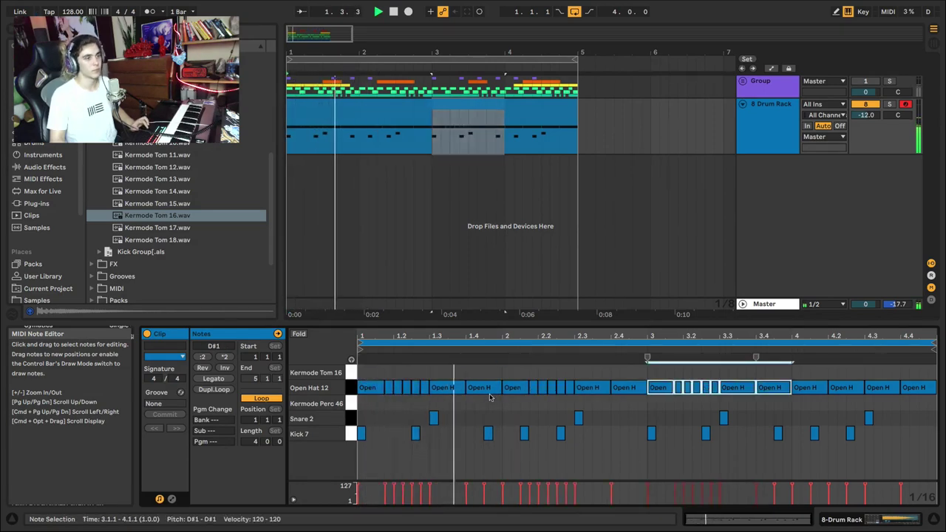
pyautogui.press('super+d')
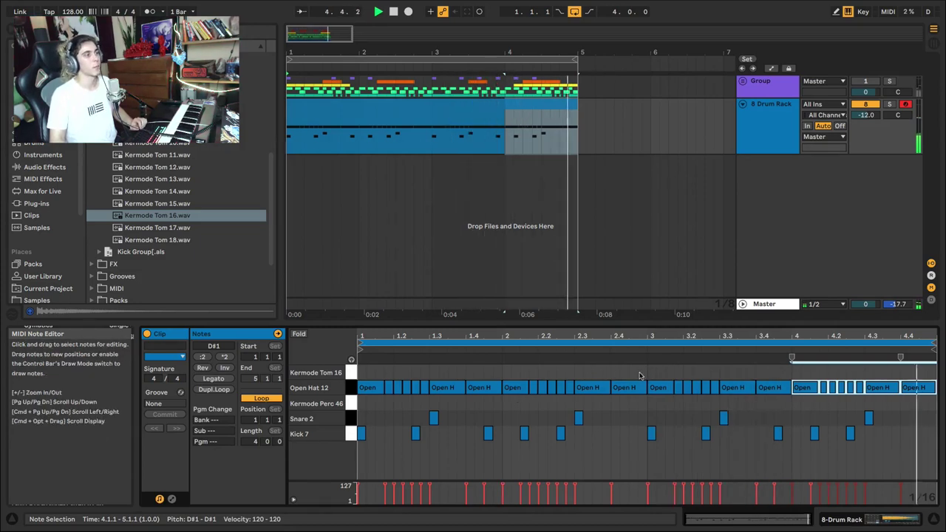
pyautogui.press('space')
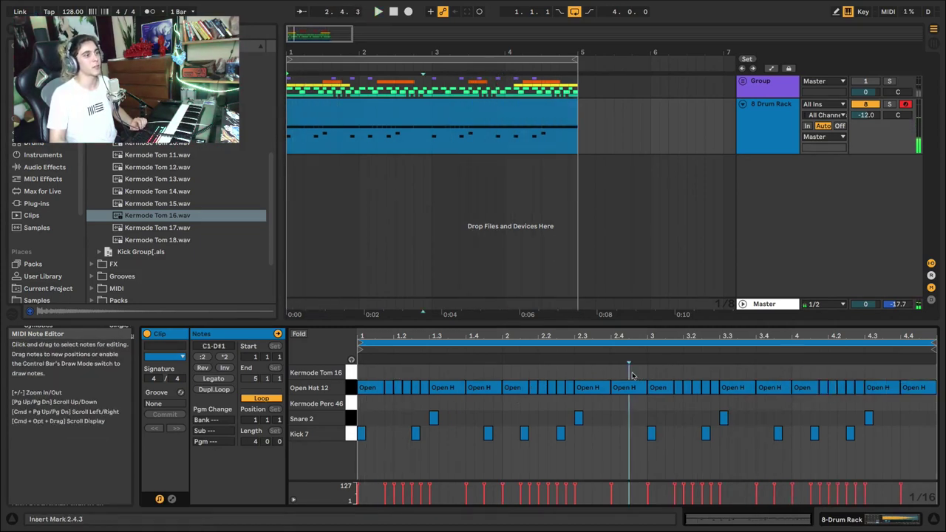
# - Add eighth-long Kermode Tom 16 notes at 2.4.3 and 4.4.3 while checking playback
pyautogui.doubleClick(633, 372)
pyautogui.press('space')
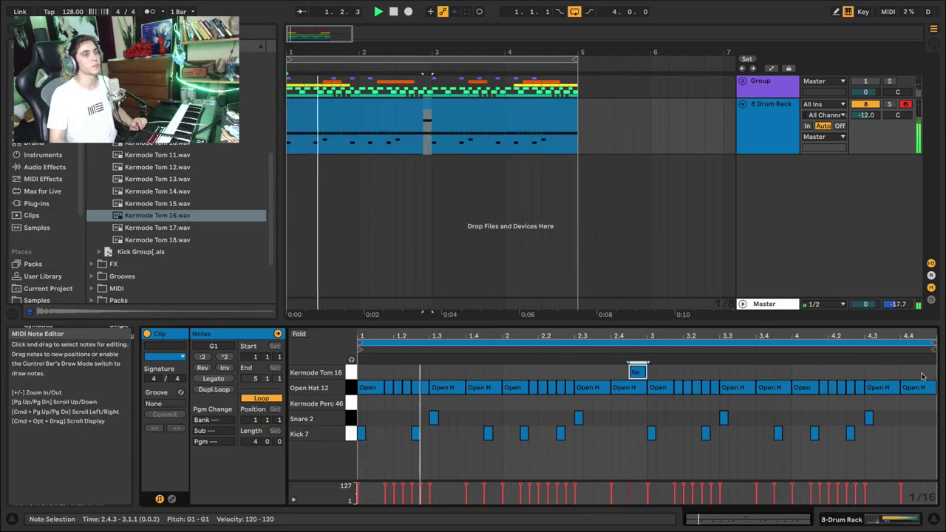
pyautogui.moveTo(925, 373); pyautogui.dragTo(935, 372)
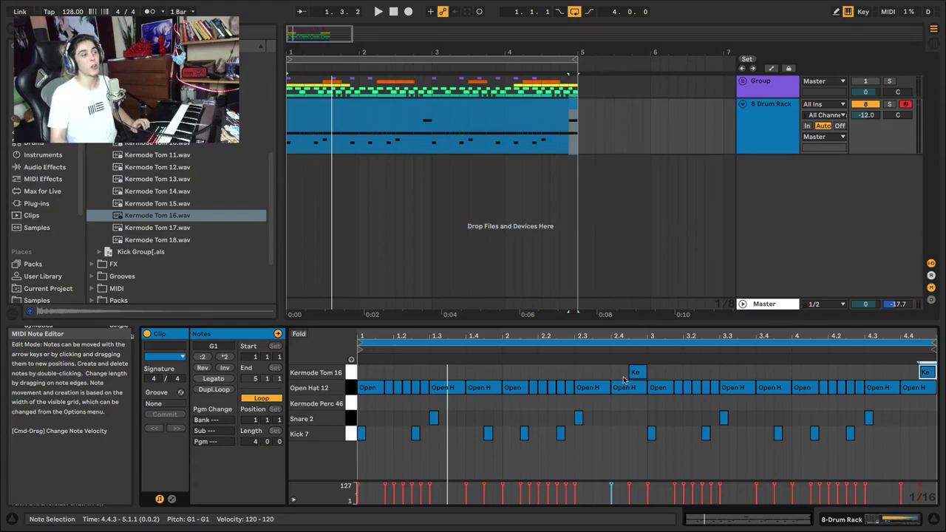
# - Examine the Kermode Tom 16 sample's settings in the Drum Rack and its notes in the MIDI clip
pyautogui.doubleClick(765, 106)
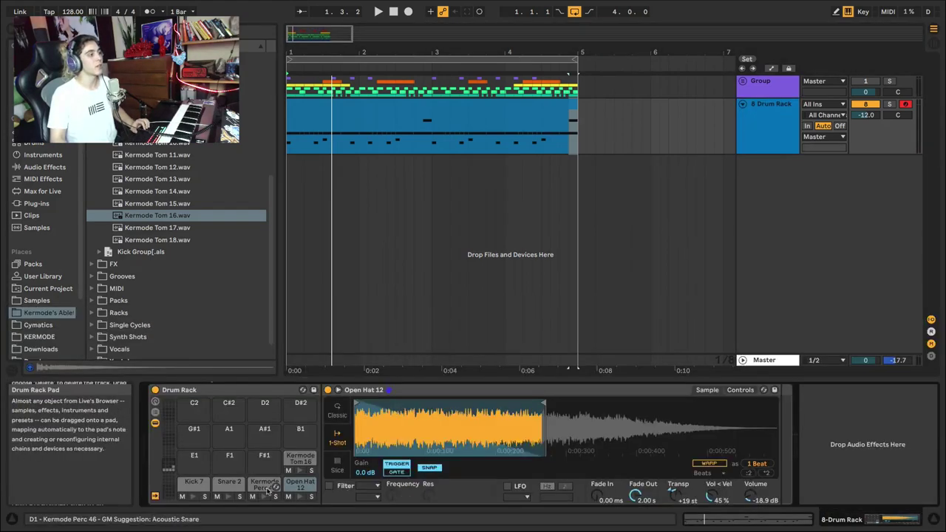
pyautogui.click(295, 462)
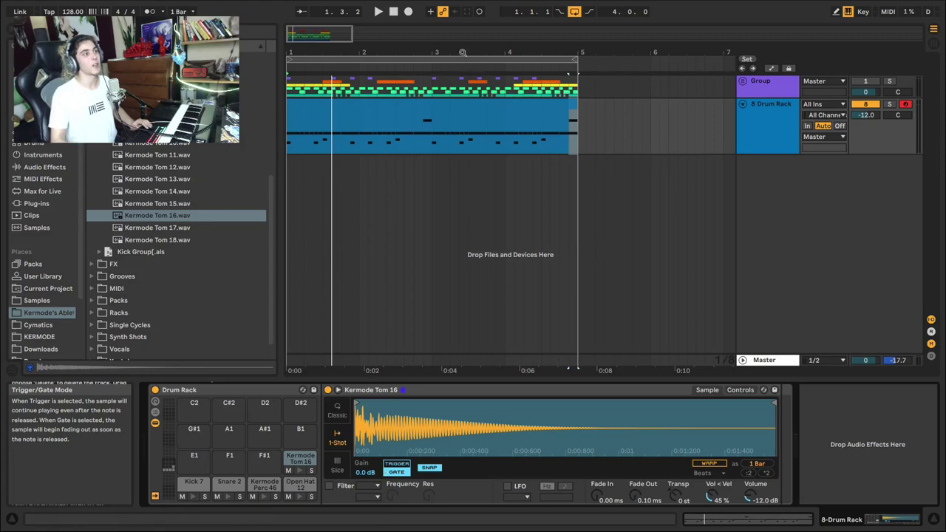
pyautogui.doubleClick(432, 110)
pyautogui.click(639, 373)
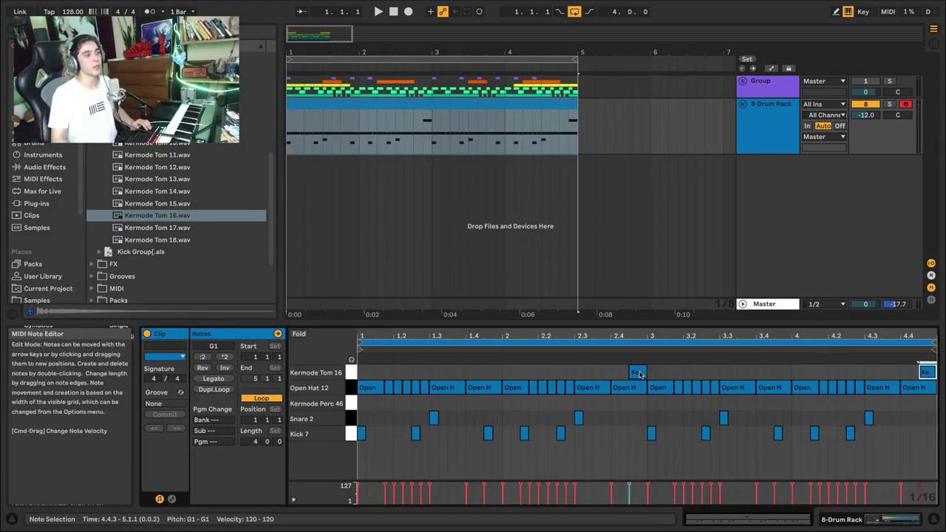
pyautogui.click(670, 372)
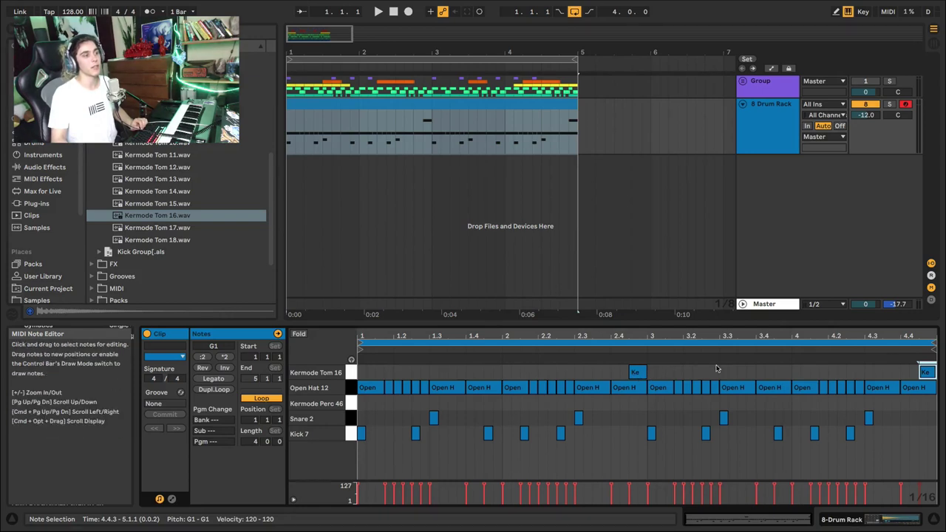
# - Extend the last Kermode Tom 16 note to start at 4.4.1 and lower the velocity of the tom note at 2.4.3
pyautogui.press('space')
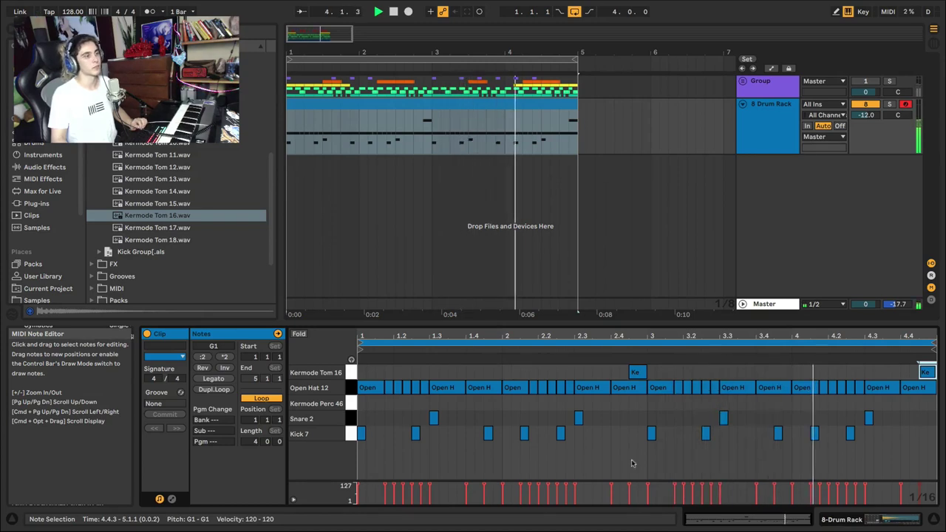
pyautogui.moveTo(927, 373)
pyautogui.mouseDown()
pyautogui.moveTo(908, 377)
pyautogui.moveTo(936, 374)
pyautogui.mouseUp()
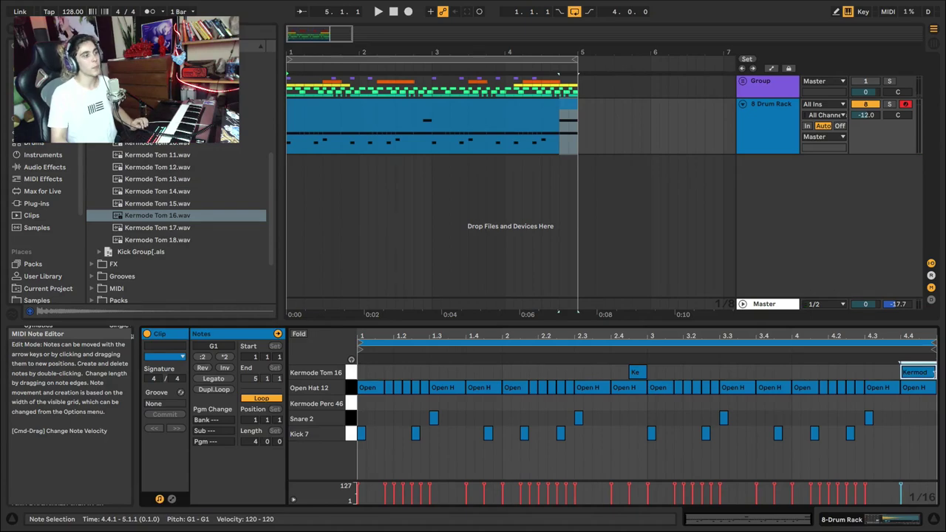
pyautogui.click(390, 460)
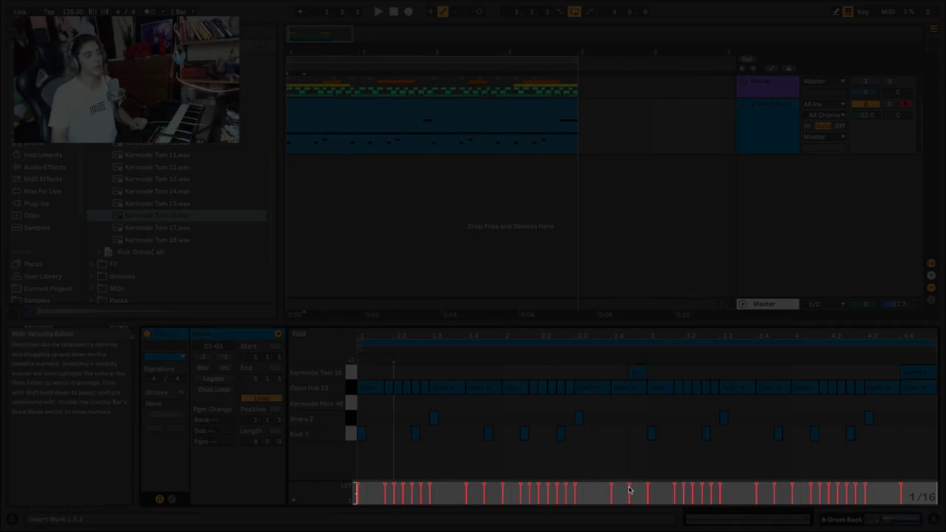
pyautogui.moveTo(629, 485); pyautogui.dragTo(630, 501)
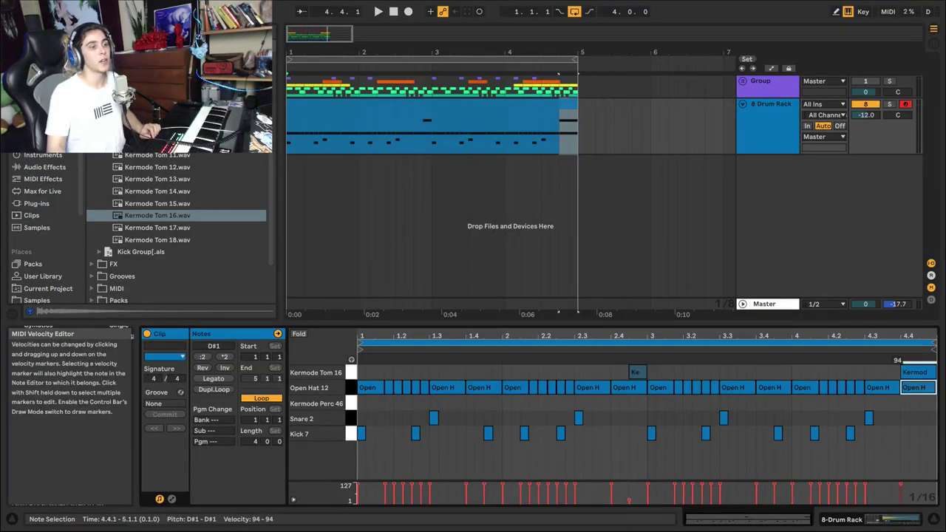
# - Ramp the velocities upward across the short Open Hat 12 runs starting at 2.1.4 and 1.1.4, the latter from 41 to 120
pyautogui.click(544, 388)
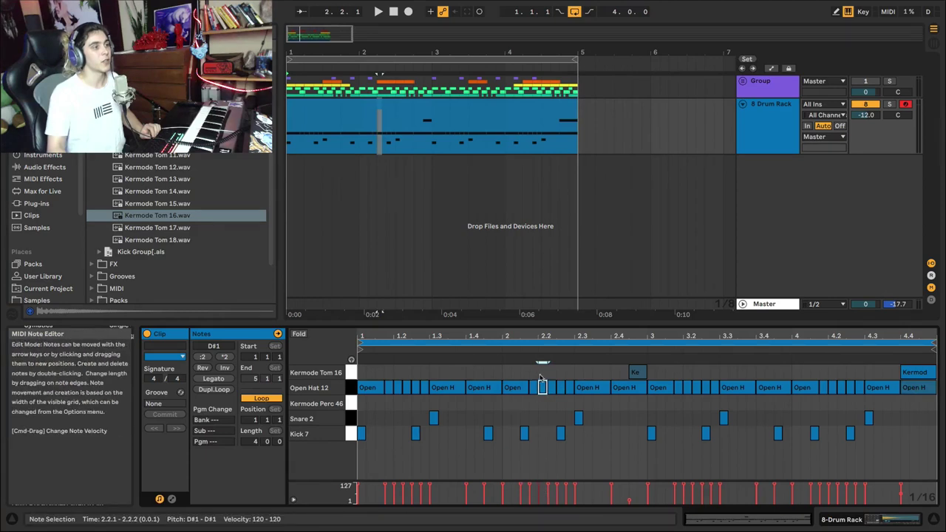
pyautogui.click(536, 379)
pyautogui.moveTo(536, 378); pyautogui.dragTo(573, 385)
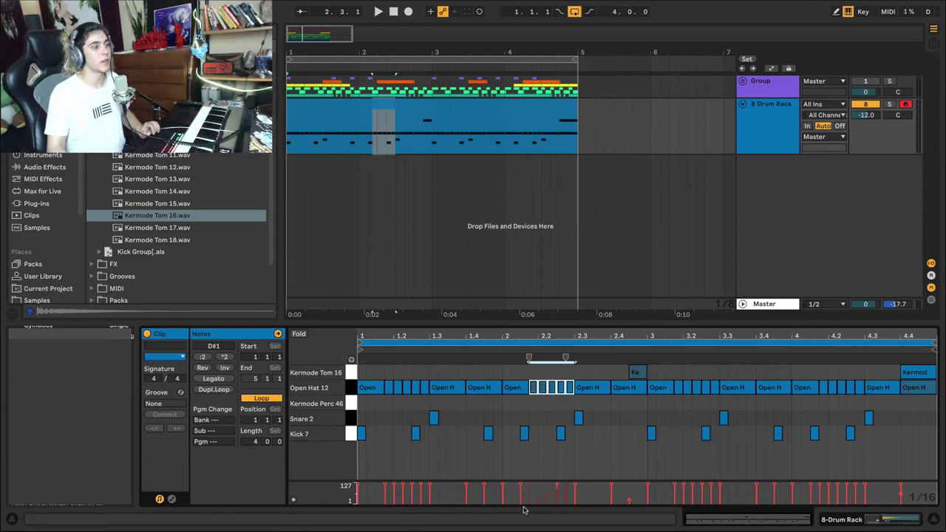
pyautogui.moveTo(717, 374); pyautogui.dragTo(673, 406)
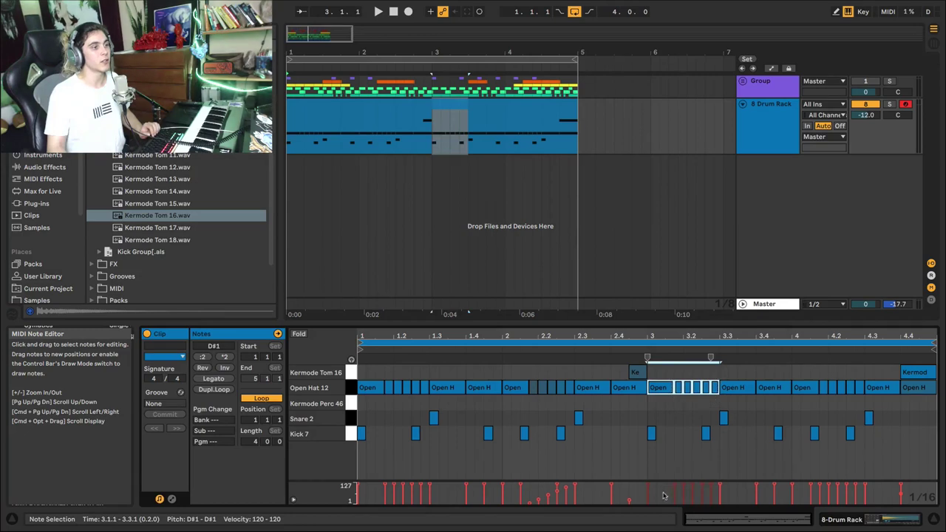
pyautogui.moveTo(385, 374); pyautogui.dragTo(421, 397)
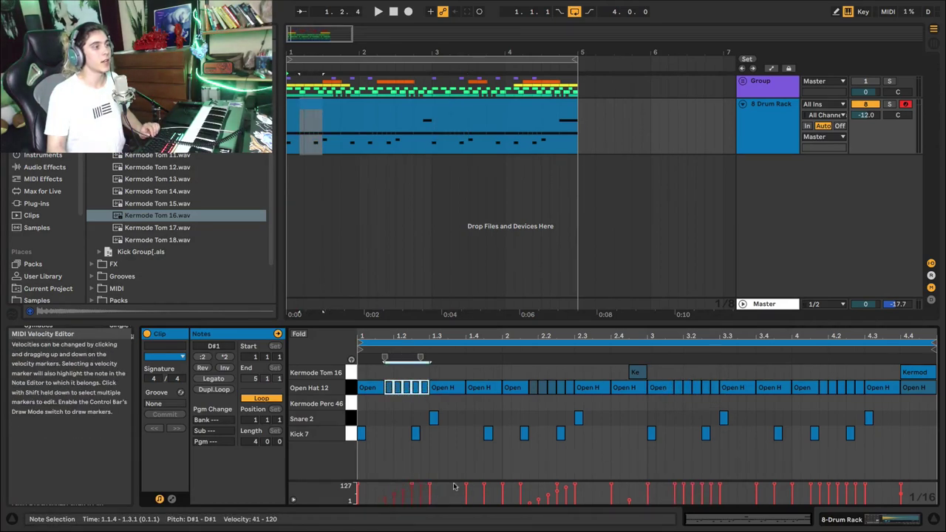
# - Lower the velocity of the Kick 7 note at 1.4.3 and set the Open Hat 12 note at 3.2.1 to velocity 98
pyautogui.click(488, 433)
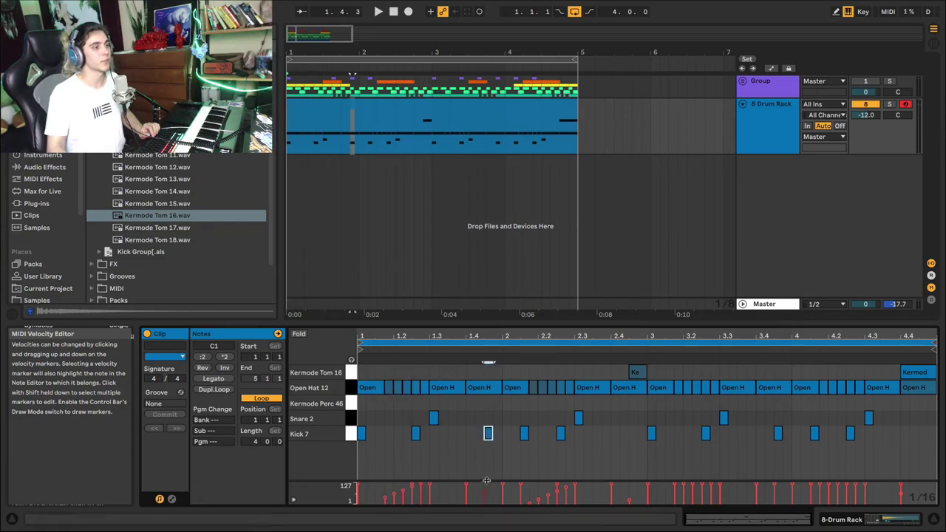
pyautogui.press('space')
pyautogui.click(687, 388)
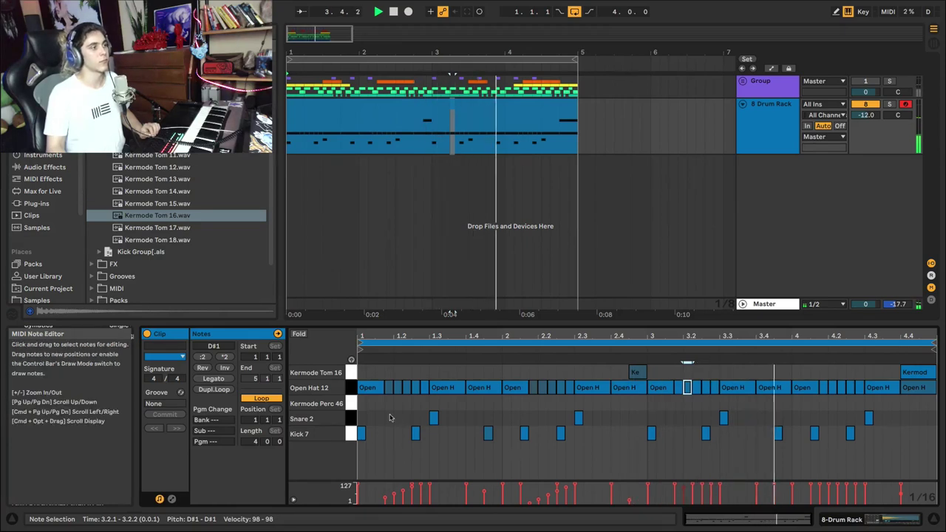
# - Set all Snare 2 notes to velocity 61 and play the pattern
pyautogui.click(351, 419)
pyautogui.press('space')
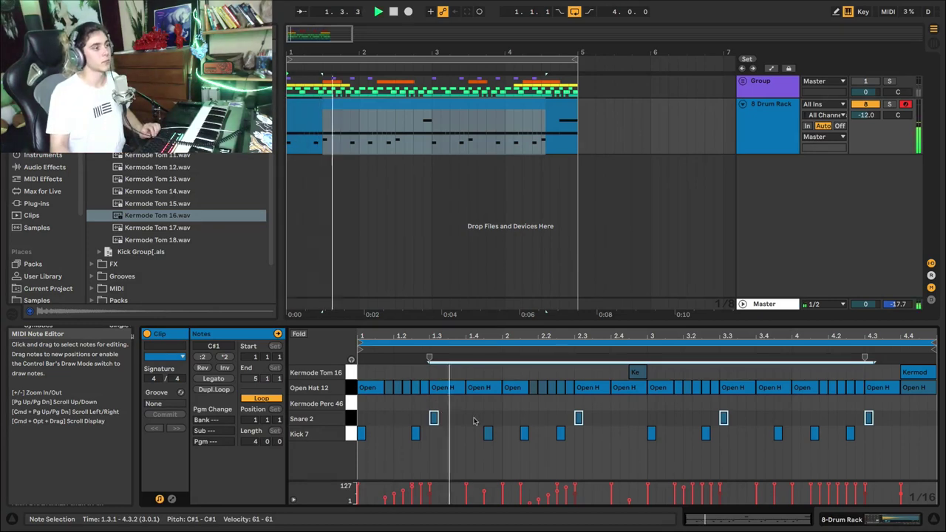
# - Add Snare 2 notes at 2.4.4 and 4.4.3, lowering the velocity of the first and setting the second to 21
pyautogui.doubleClick(641, 418)
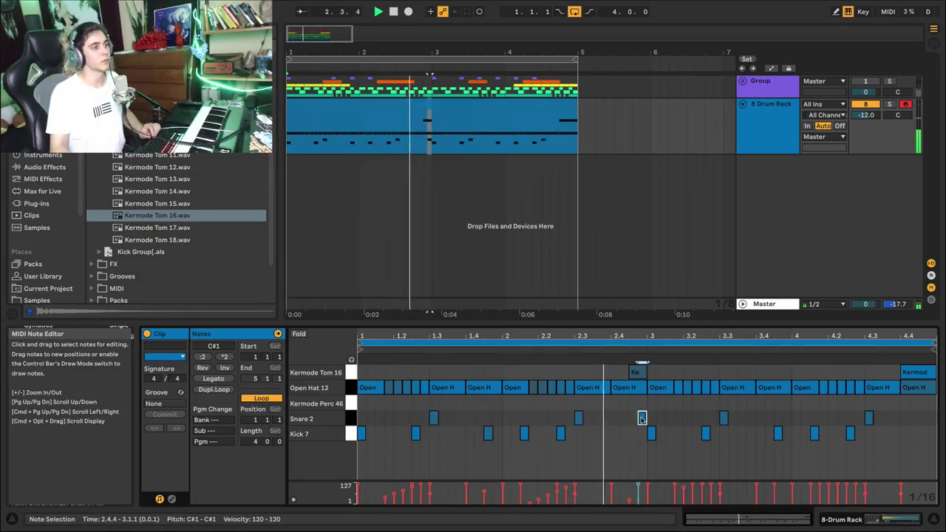
pyautogui.moveTo(640, 487); pyautogui.dragTo(640, 494)
pyautogui.doubleClick(925, 418)
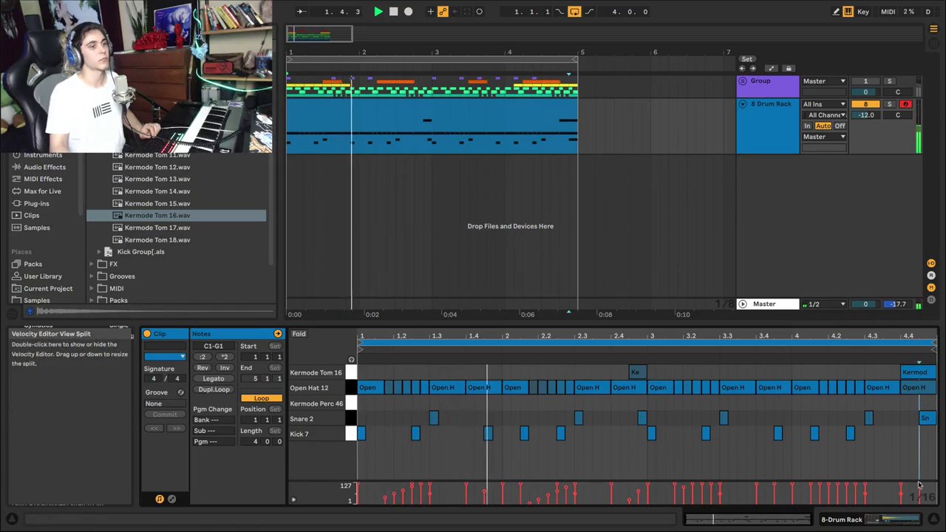
pyautogui.moveTo(920, 489); pyautogui.dragTo(920, 498)
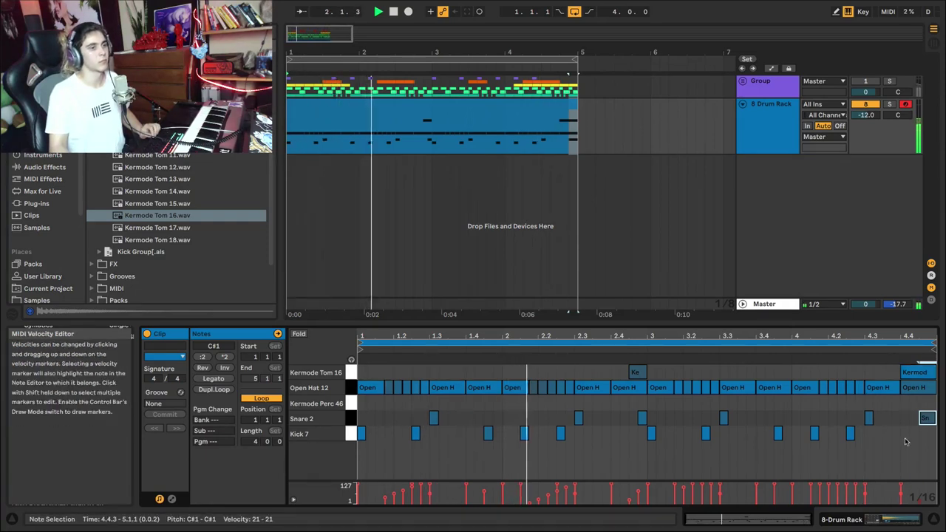
# - Set the velocity of the last Kermode Tom 16 note at 4.4.1 to 68 and stop playback
pyautogui.click(911, 373)
pyautogui.moveTo(901, 485); pyautogui.dragTo(901, 492)
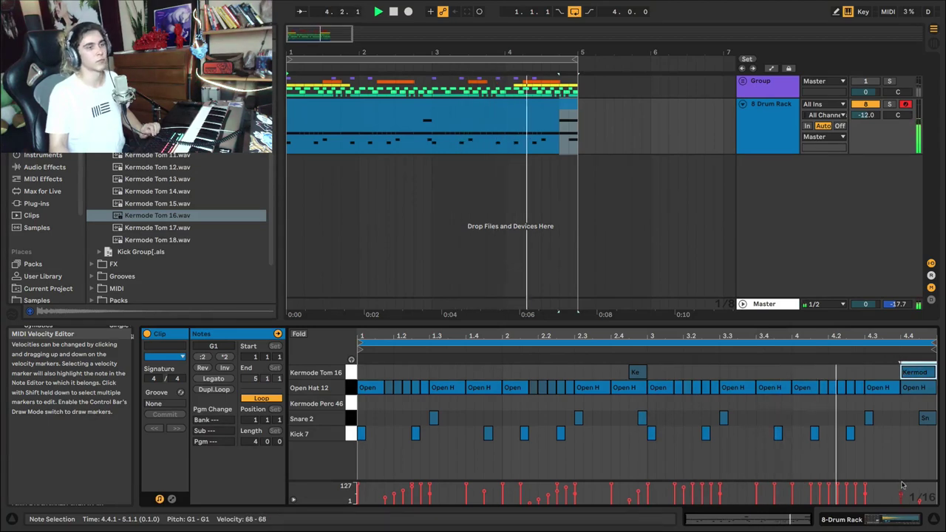
pyautogui.press('space')
pyautogui.click(593, 414)
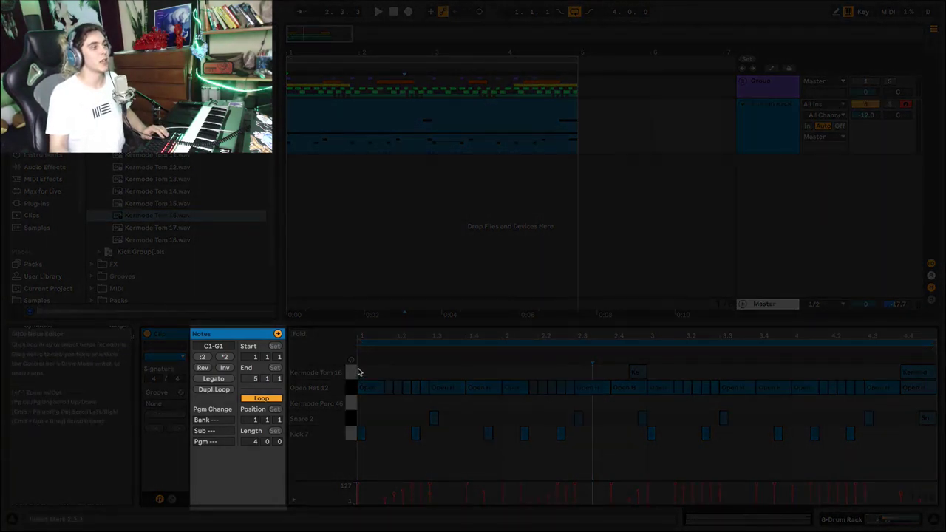
# - Stretch all notes of the drum clip to half tempo and play the result
pyautogui.hotkey('ctrl', 'a')
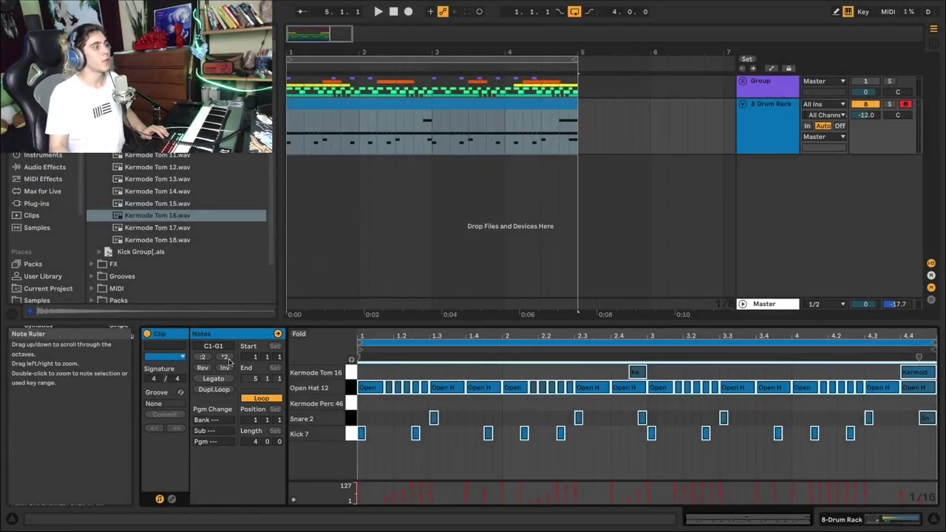
pyautogui.click(225, 358)
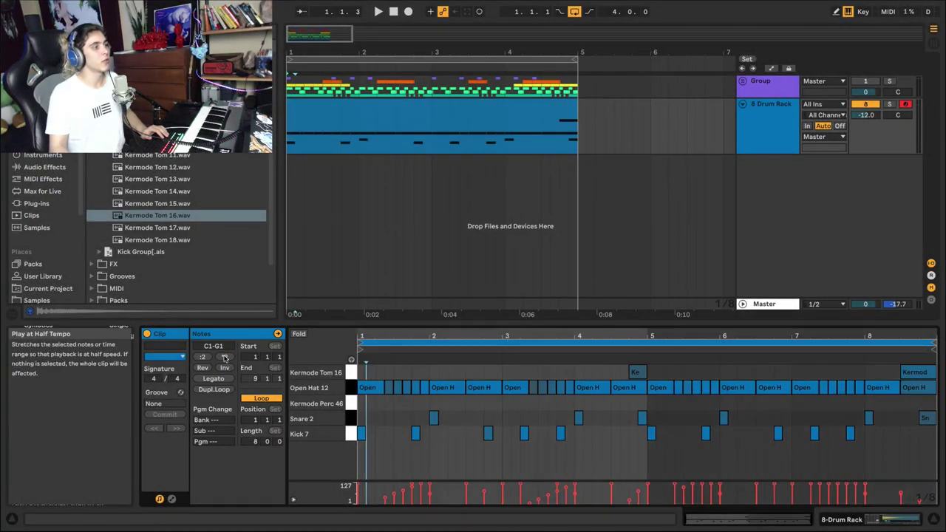
pyautogui.click(374, 109)
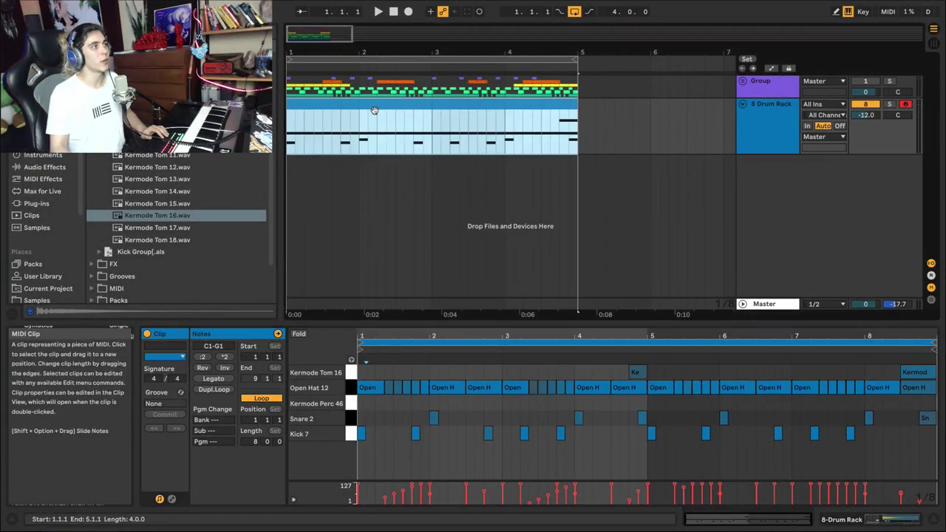
pyautogui.press('space')
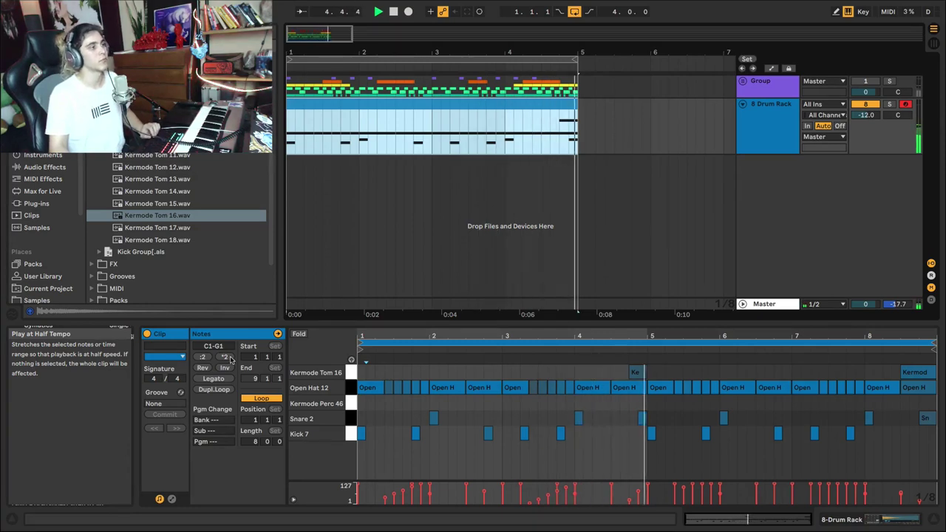
# - Apply double tempo to the drum clip twice, then undo the second doubling and stop playback
pyautogui.click(207, 357)
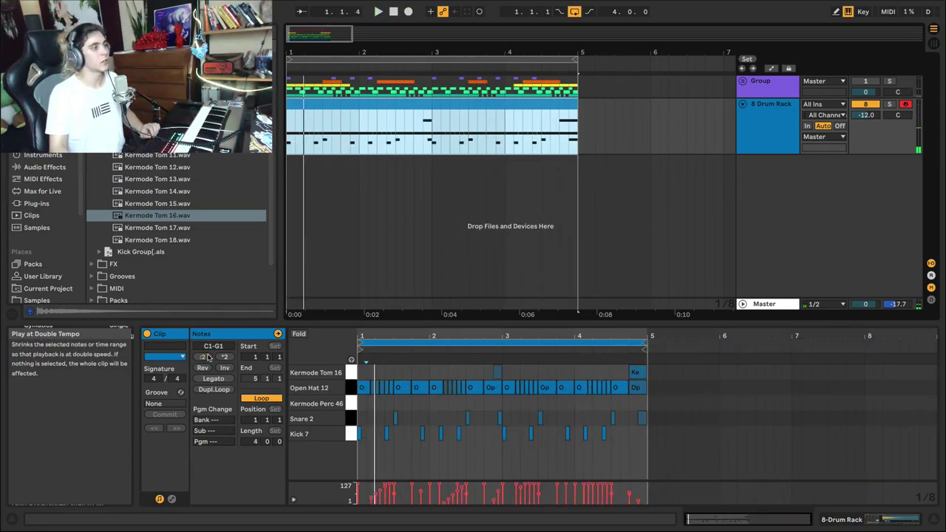
pyautogui.click(203, 358)
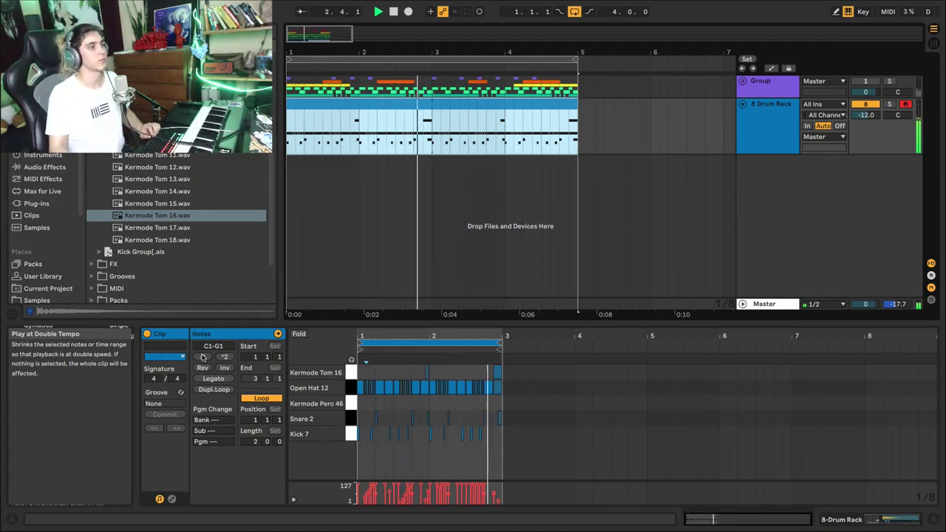
pyautogui.press('super+z')
pyautogui.press('space')
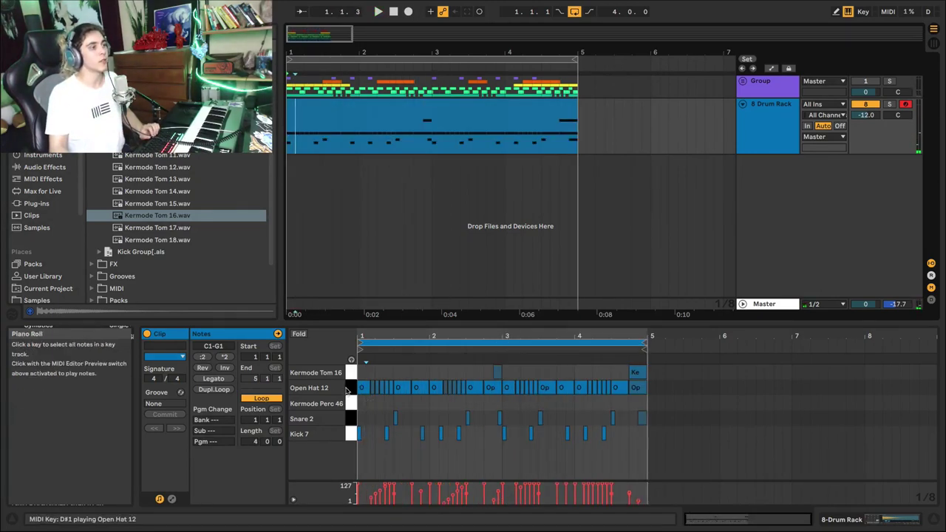
# - Try playing the Open Hat 12 notes of the first two bars at double tempo, then undo the change
pyautogui.moveTo(365, 390); pyautogui.dragTo(503, 391)
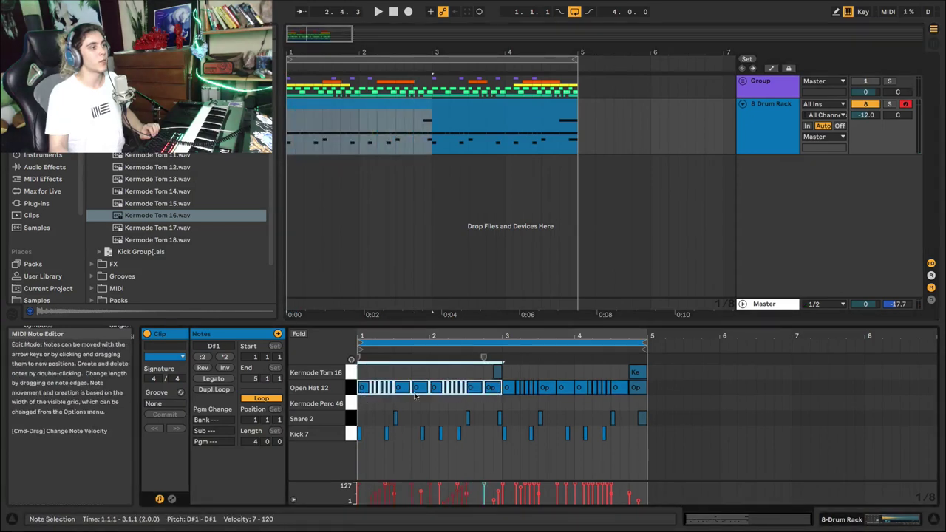
pyautogui.click(204, 357)
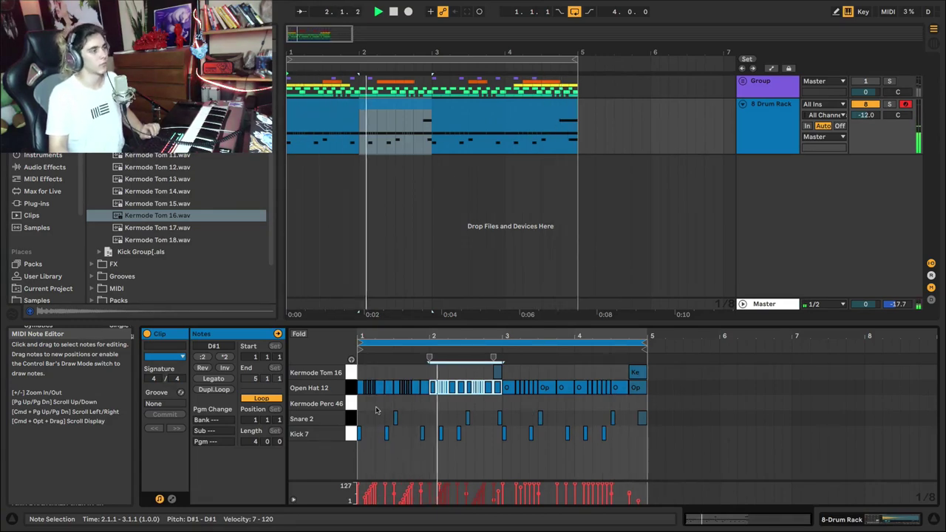
pyautogui.press('space')
pyautogui.press('super+z')
pyautogui.press('super+z')
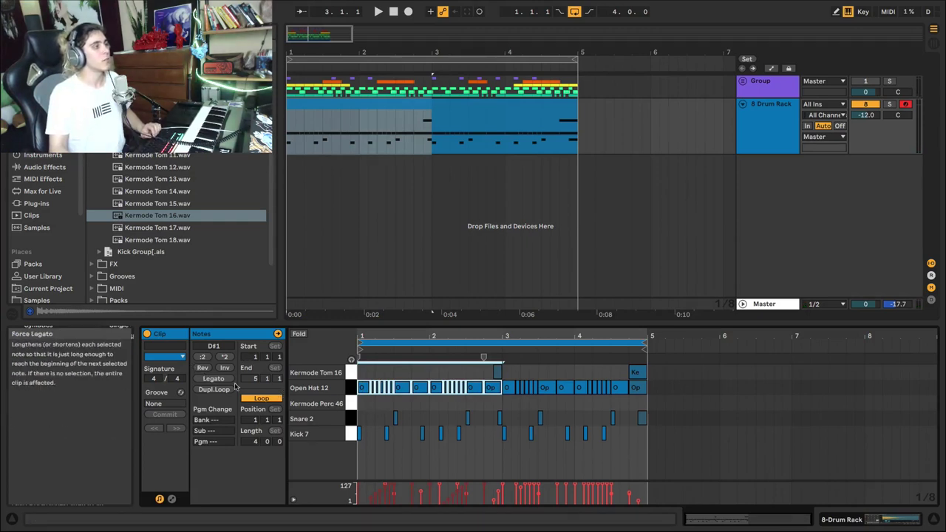
# - Try reversing all notes in the drum clip, play the result and undo the reversal
pyautogui.click(366, 406)
pyautogui.click(203, 369)
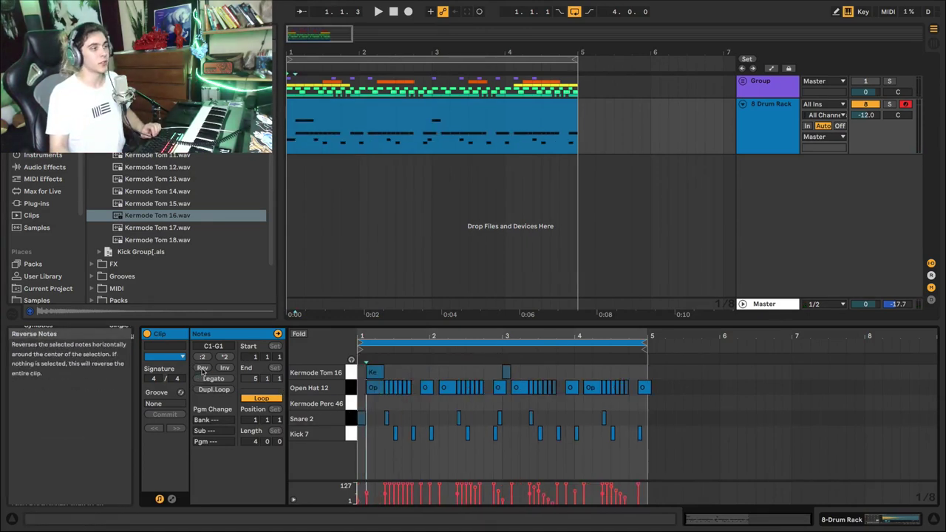
pyautogui.press('space')
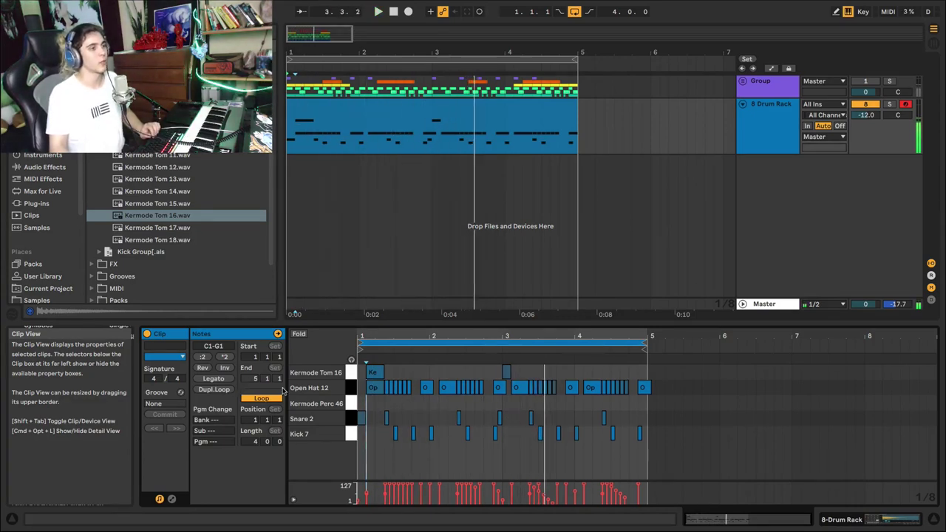
pyautogui.press('space')
pyautogui.press('super+z')
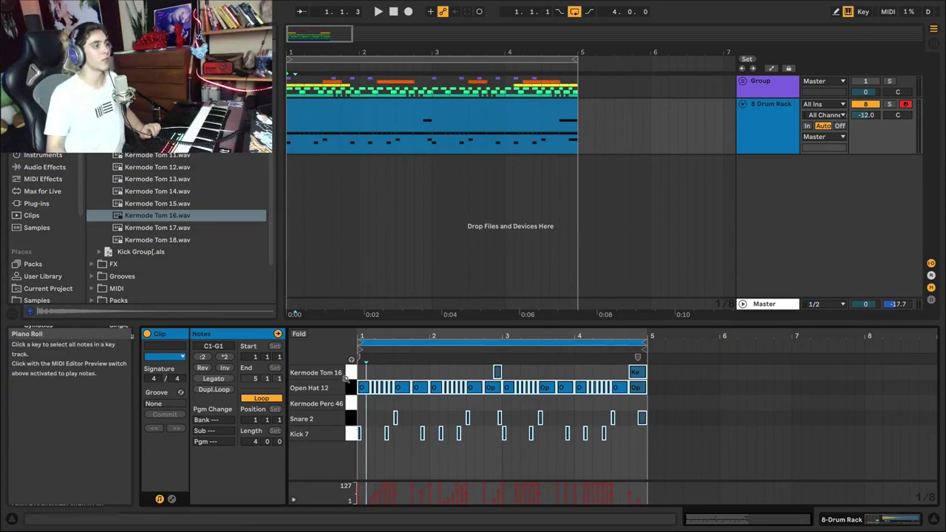
# - Try inverting the pitches of all notes in the drum clip and undo the inversion
pyautogui.click(228, 368)
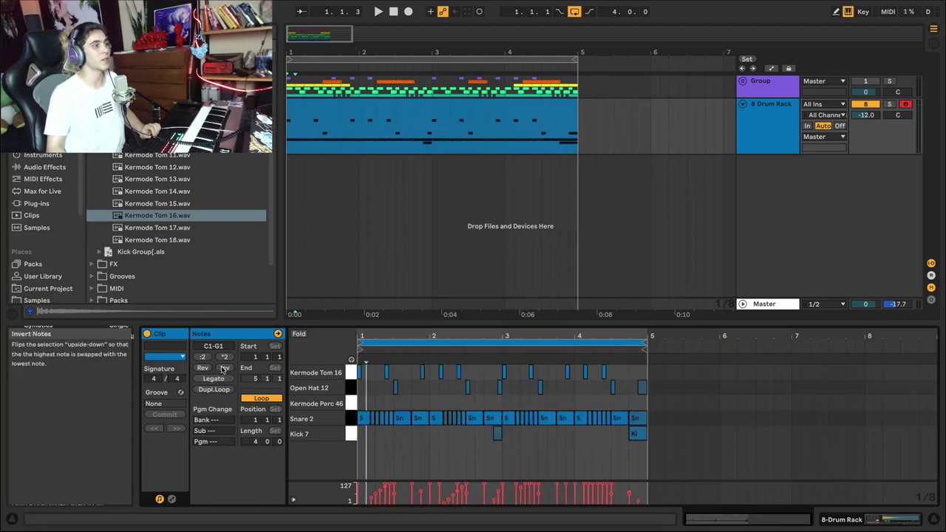
pyautogui.press('space')
pyautogui.press('super+z')
# - Duplicate the drum clip's loop with its notes to a length of eight bars and inspect where the copy begins
pyautogui.click(388, 413)
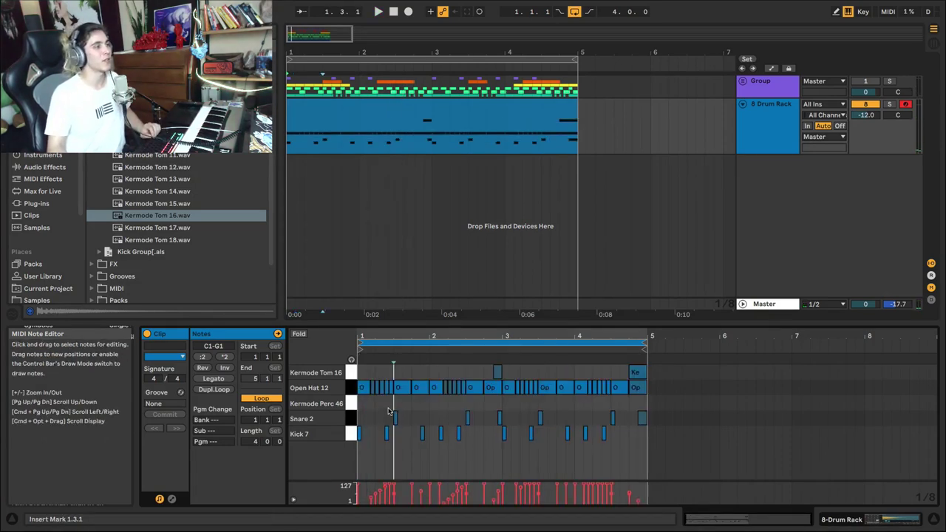
pyautogui.click(212, 390)
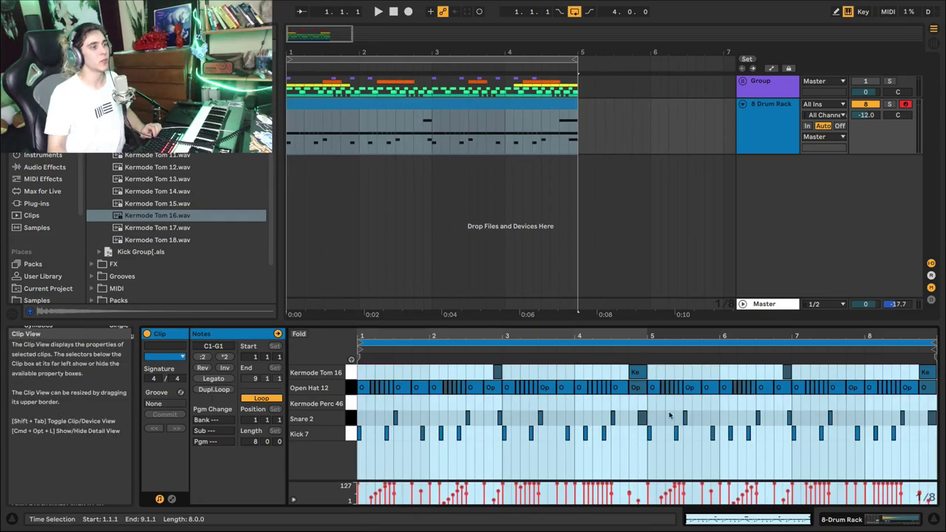
pyautogui.click(663, 452)
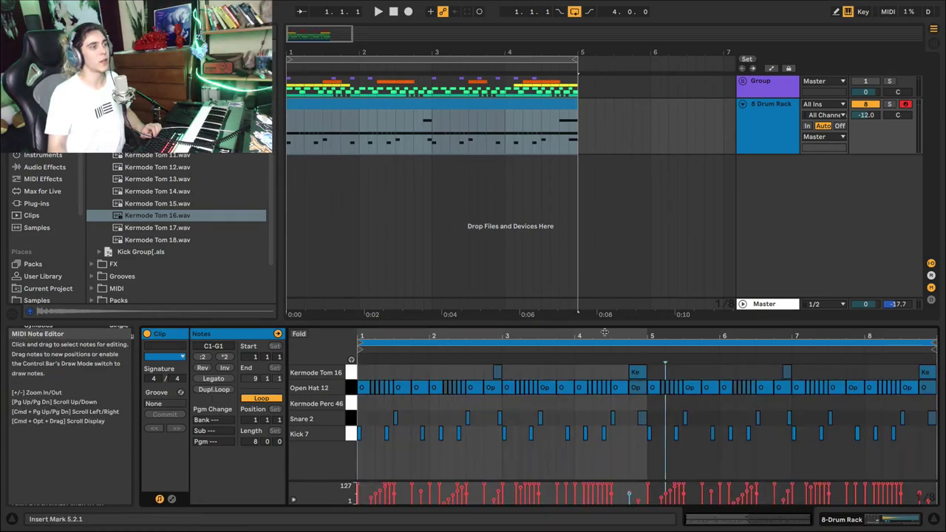
pyautogui.click(629, 408)
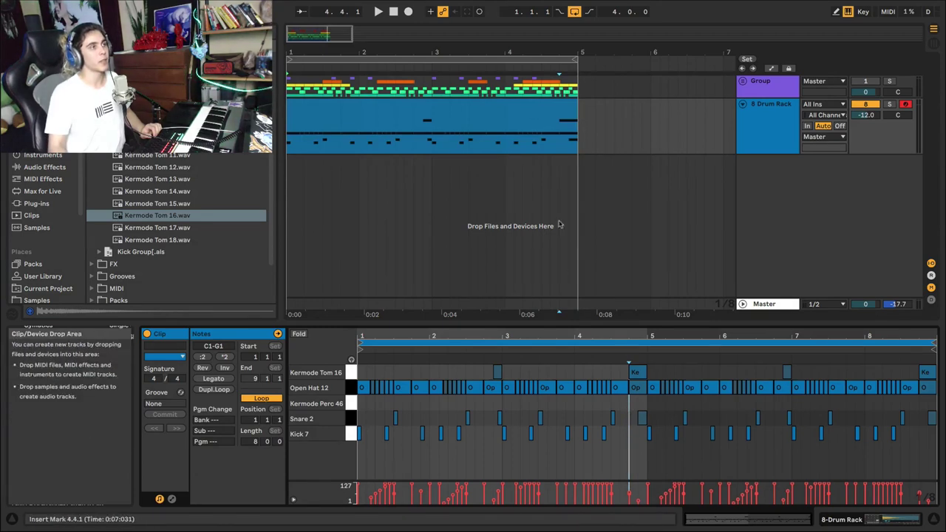
pyautogui.click(481, 122)
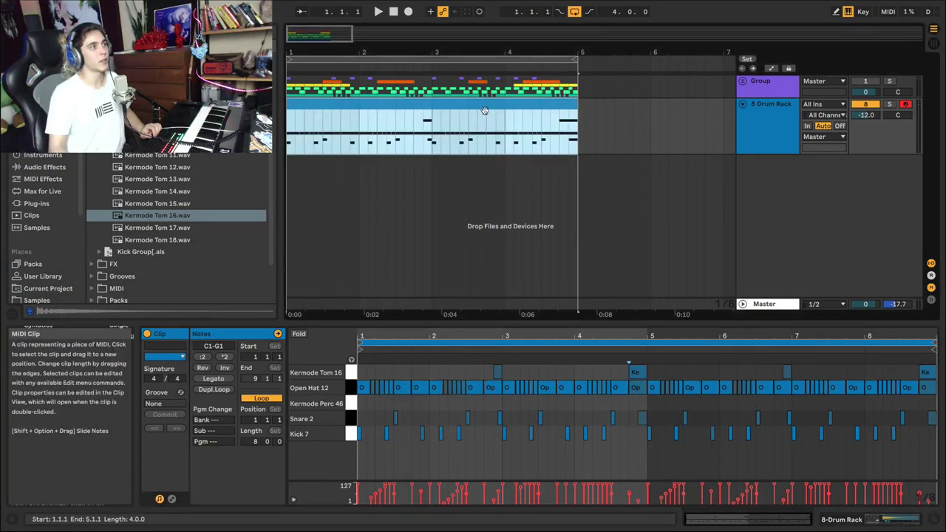
pyautogui.click(648, 403)
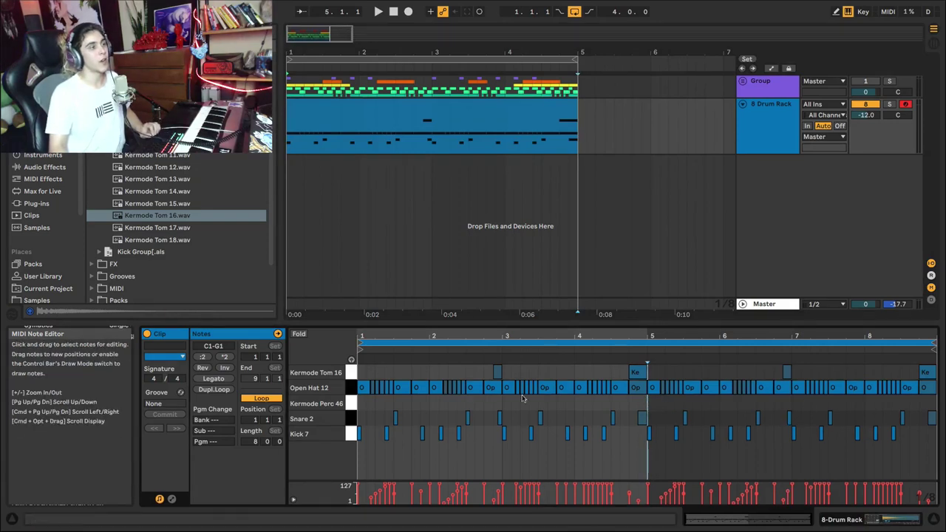
# - Extend the looped drum rack clip in the arrangement until it ends at bar 33
pyautogui.moveTo(363, 351)
pyautogui.mouseDown()
pyautogui.moveTo(647, 350)
pyautogui.moveTo(362, 351)
pyautogui.mouseUp()
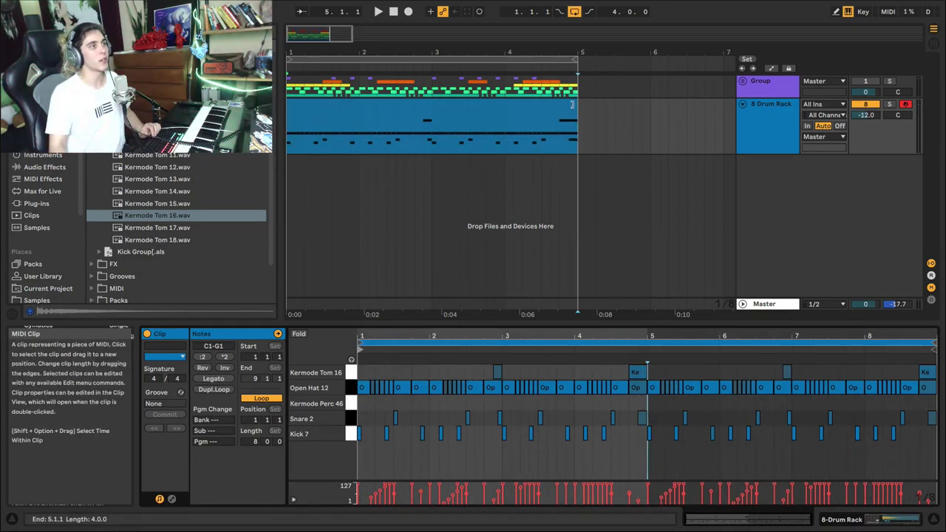
pyautogui.moveTo(578, 110); pyautogui.dragTo(660, 135)
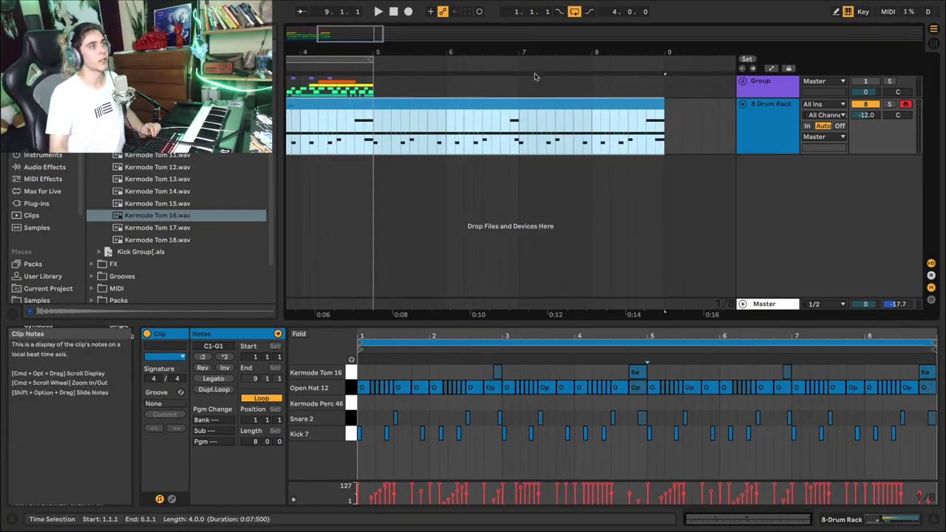
pyautogui.moveTo(532, 53); pyautogui.dragTo(531, 7)
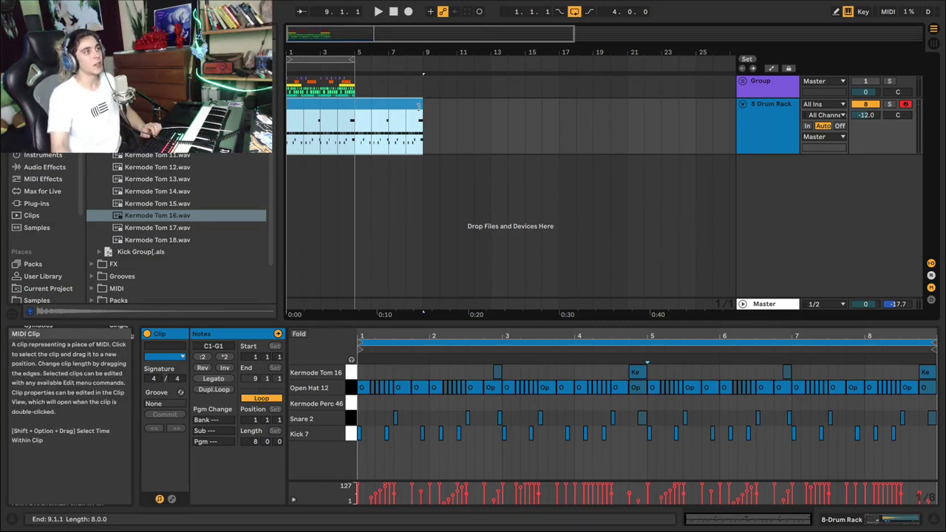
pyautogui.moveTo(423, 124); pyautogui.dragTo(577, 124)
pyautogui.moveTo(426, 47); pyautogui.dragTo(420, 106)
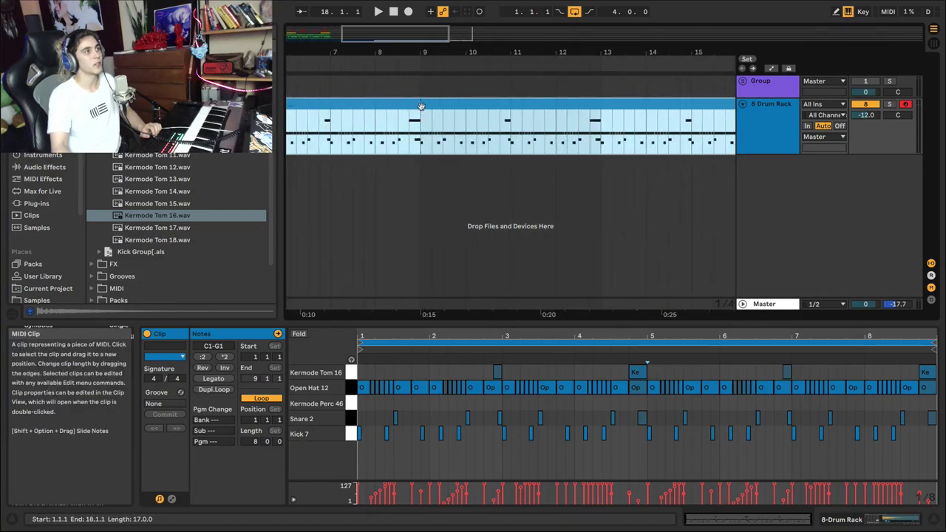
pyautogui.moveTo(423, 65)
pyautogui.mouseDown()
pyautogui.moveTo(423, 111)
pyautogui.moveTo(422, 52)
pyautogui.mouseUp()
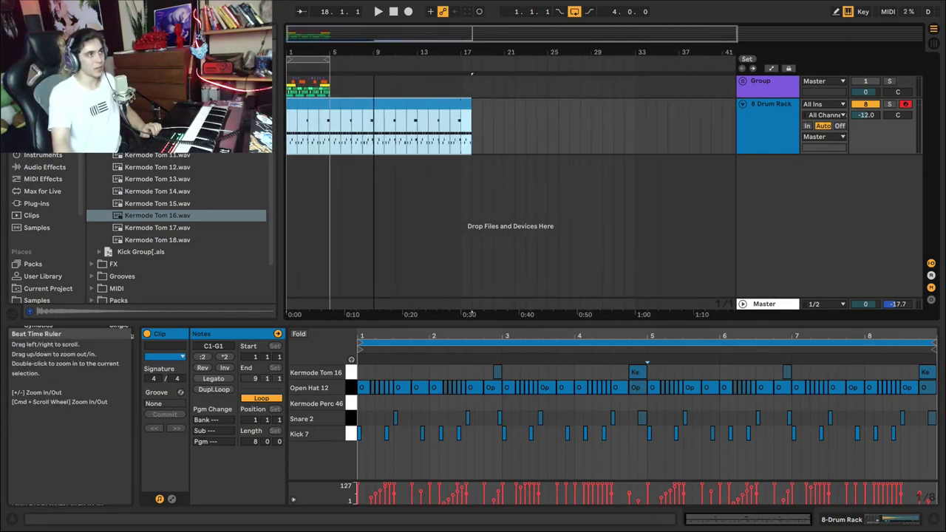
pyautogui.moveTo(473, 110); pyautogui.dragTo(635, 109)
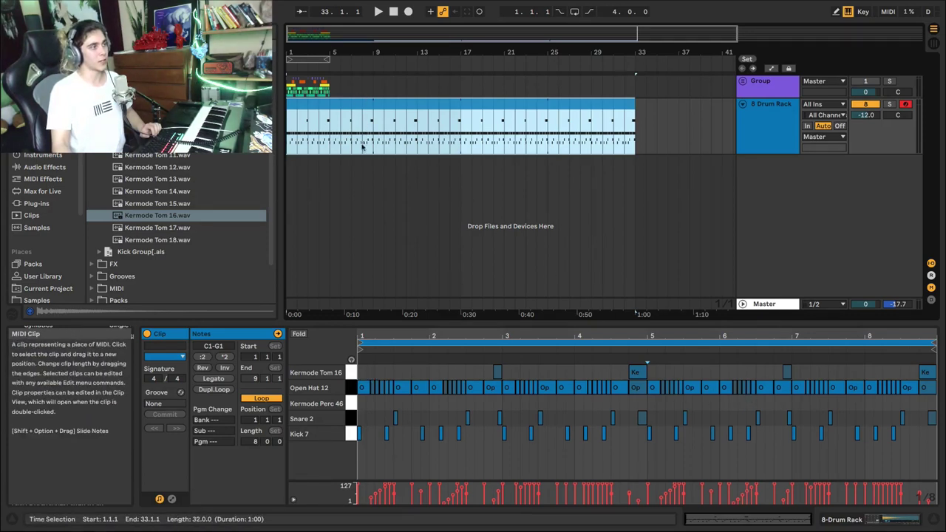
# - Play the extended drum clip, shorten its loop to the first four bars, and select the whole clip
pyautogui.press('space')
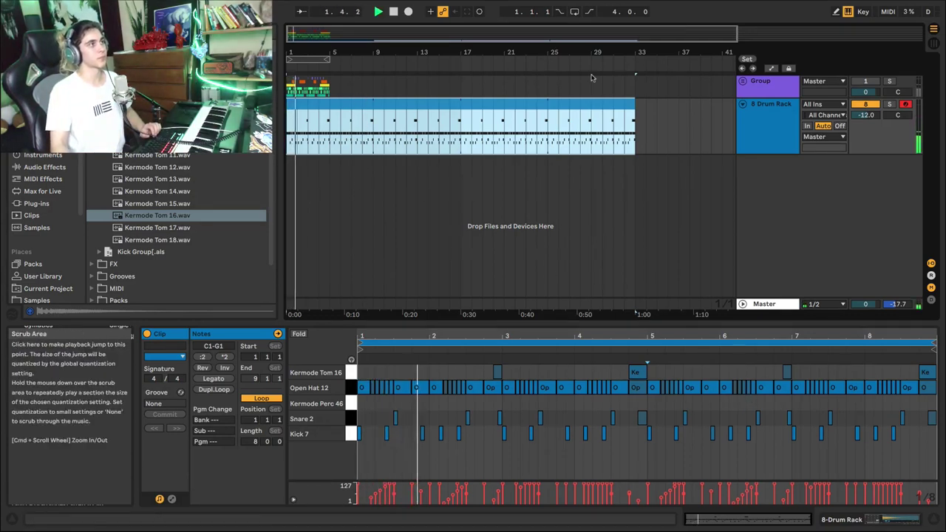
pyautogui.moveTo(934, 345); pyautogui.dragTo(646, 353)
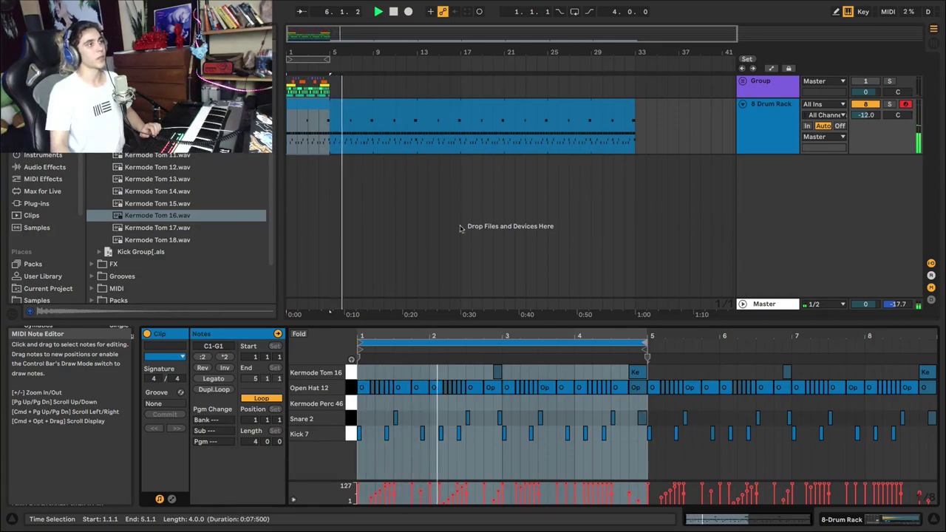
pyautogui.click(380, 116)
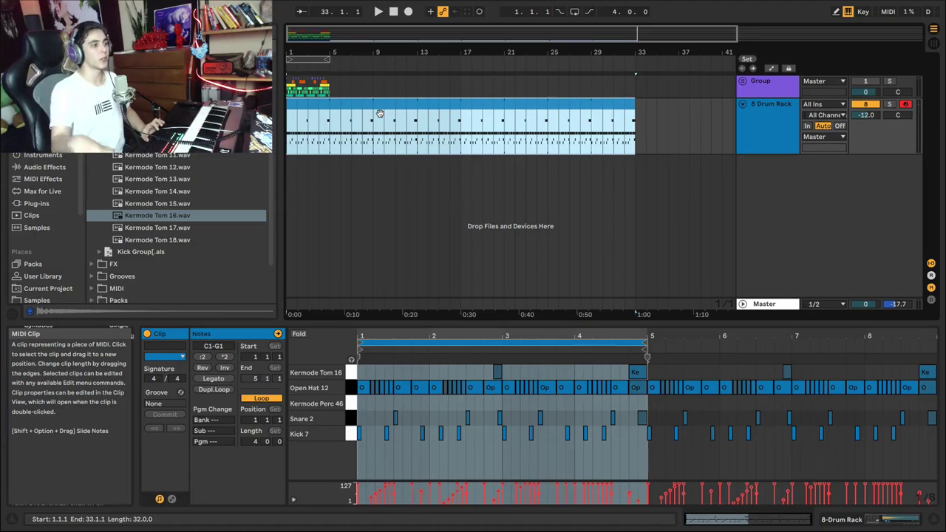
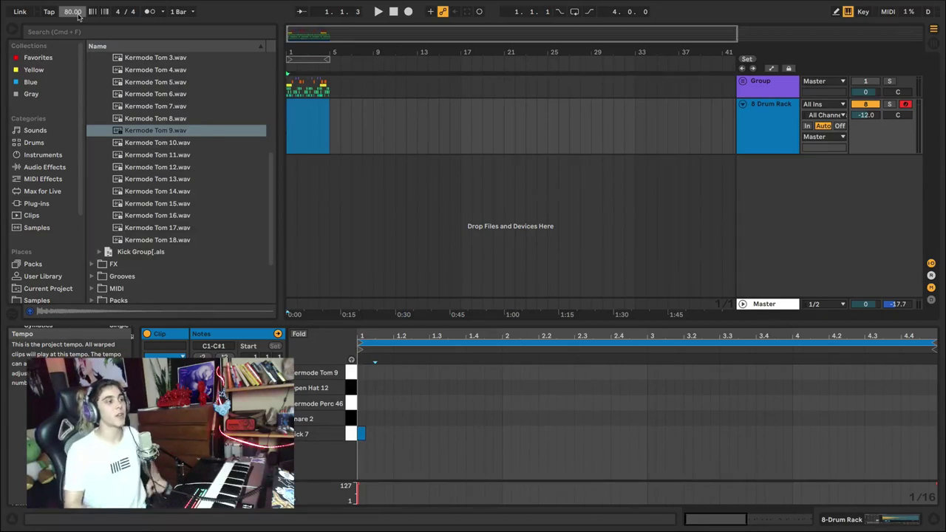
# - Build a one-bar pattern with a one-beat kick on beat 1, one-beat snares on beats 2 and 4, and a short kick at 1.3.3
pyautogui.moveTo(365, 435); pyautogui.dragTo(385, 434)
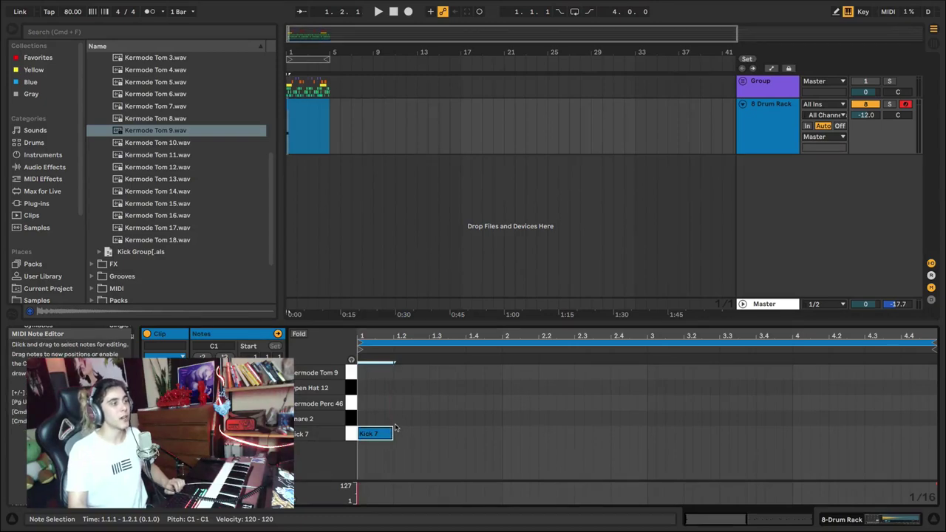
pyautogui.doubleClick(397, 418)
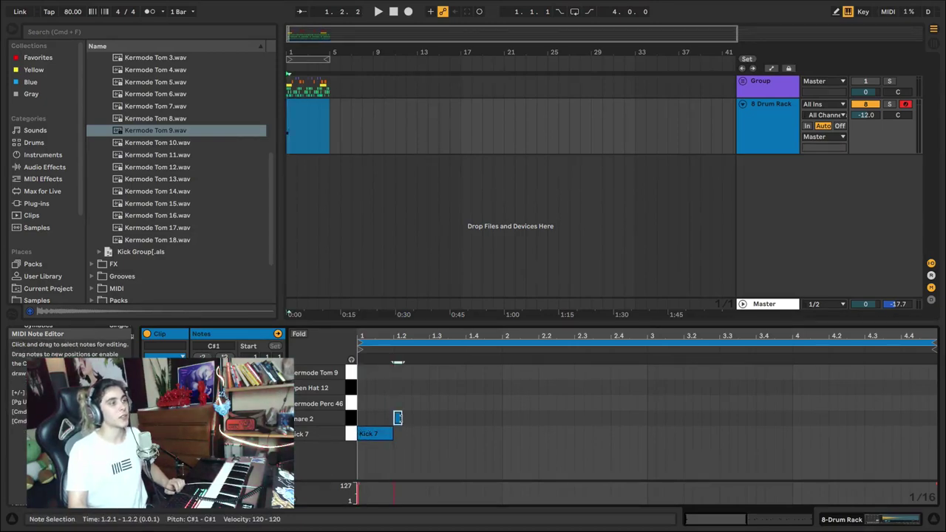
pyautogui.moveTo(403, 418); pyautogui.dragTo(466, 434)
pyautogui.press('super+d')
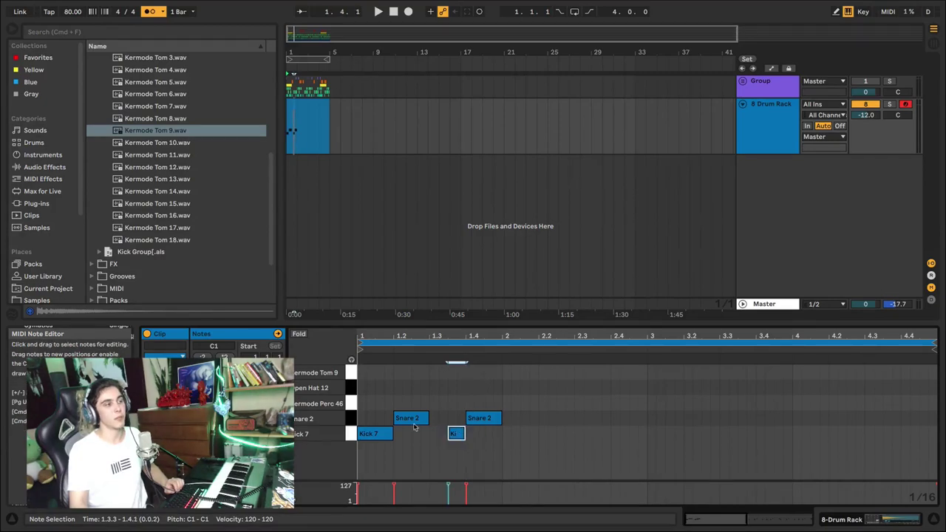
# - Duplicate the one-bar kick and snare pattern until it fills all four bars of the clip
pyautogui.moveTo(361, 400); pyautogui.dragTo(496, 437)
pyautogui.press('super+d')
pyautogui.press('super+d')
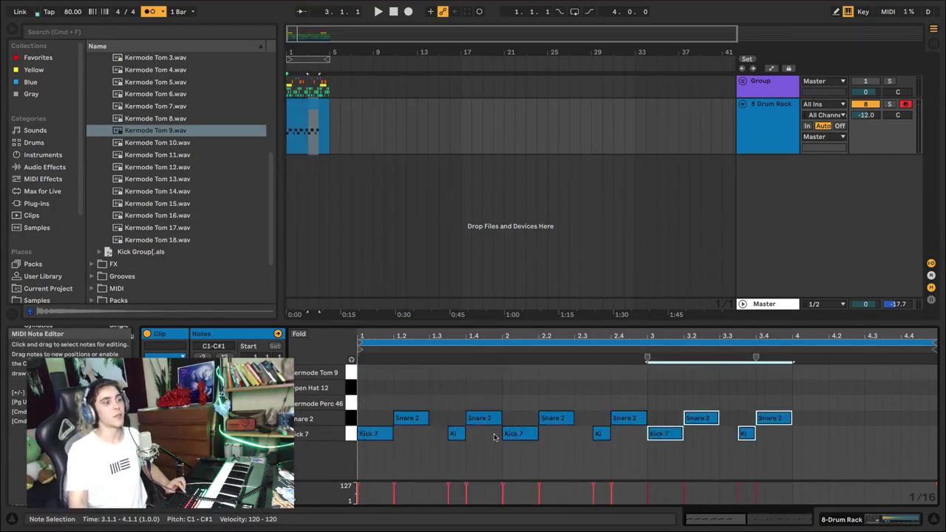
pyautogui.press('super+d')
# - Vary the second bar with a short kick one sixteenth before 2.1, a one-beat kick at 2.1, and another at 2.2.3
pyautogui.click(535, 436)
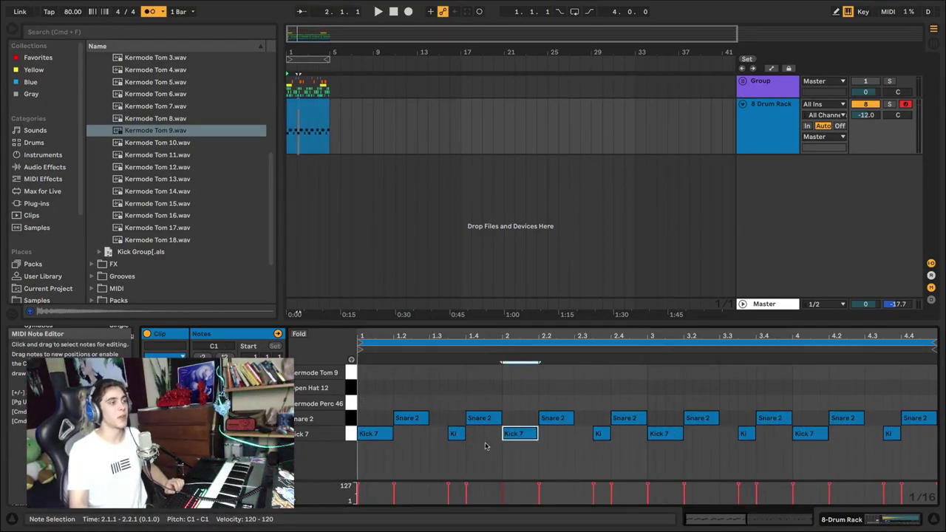
pyautogui.press('Left')
pyautogui.moveTo(508, 437); pyautogui.dragTo(580, 448)
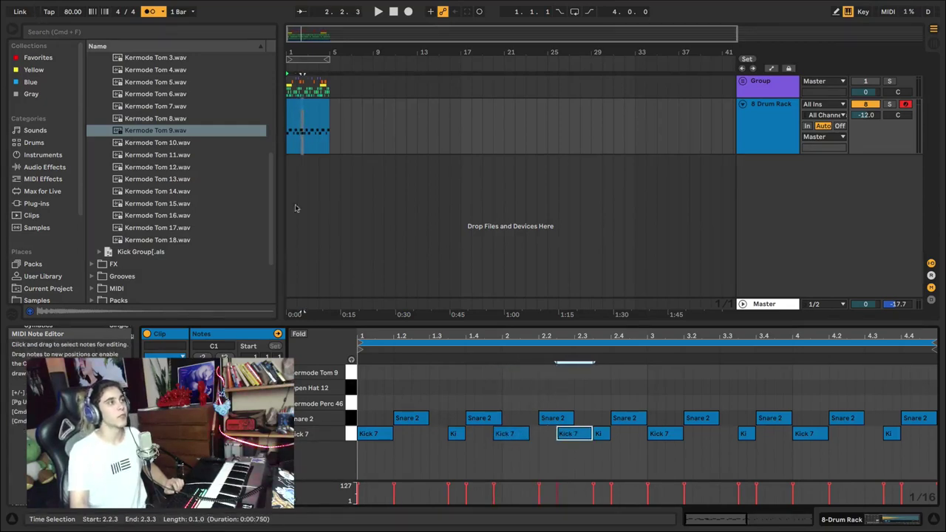
pyautogui.press('space')
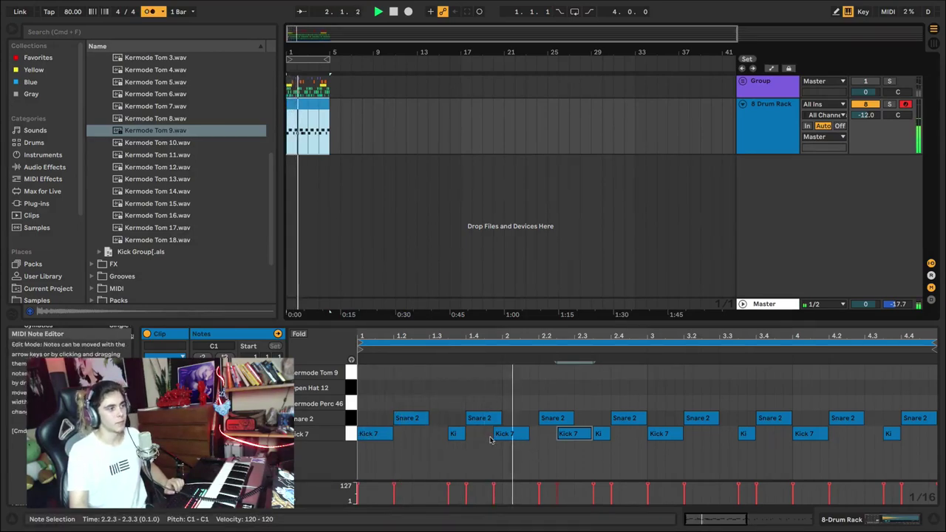
pyautogui.press('space')
pyautogui.doubleClick(534, 434)
pyautogui.moveTo(534, 434); pyautogui.dragTo(503, 434)
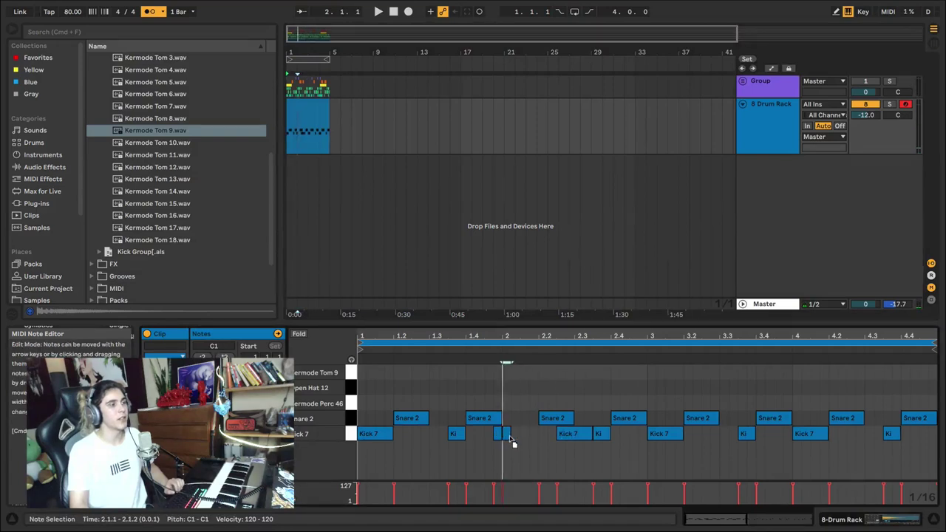
# - Duplicate the first two bars of the kick and snare pattern over bars 3 and 4 and play the clip
pyautogui.click(298, 100)
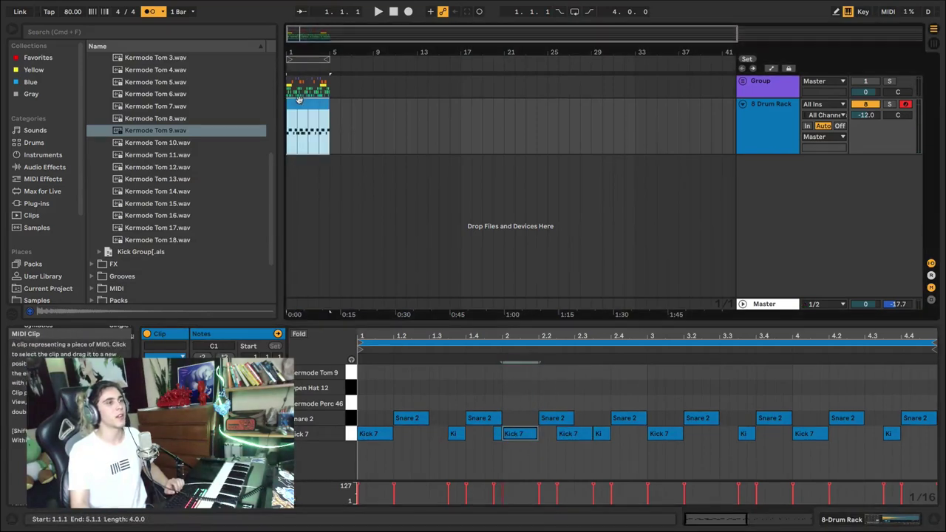
pyautogui.moveTo(629, 397); pyautogui.dragTo(365, 453)
pyautogui.hotkey('ctrl', 'd')
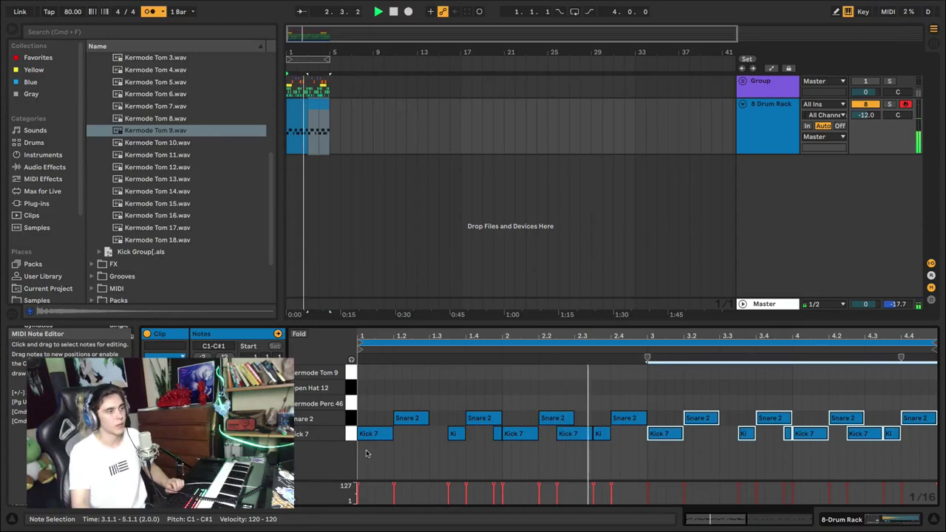
# - Set the project tempo to 100 BPM
pyautogui.click(76, 13)
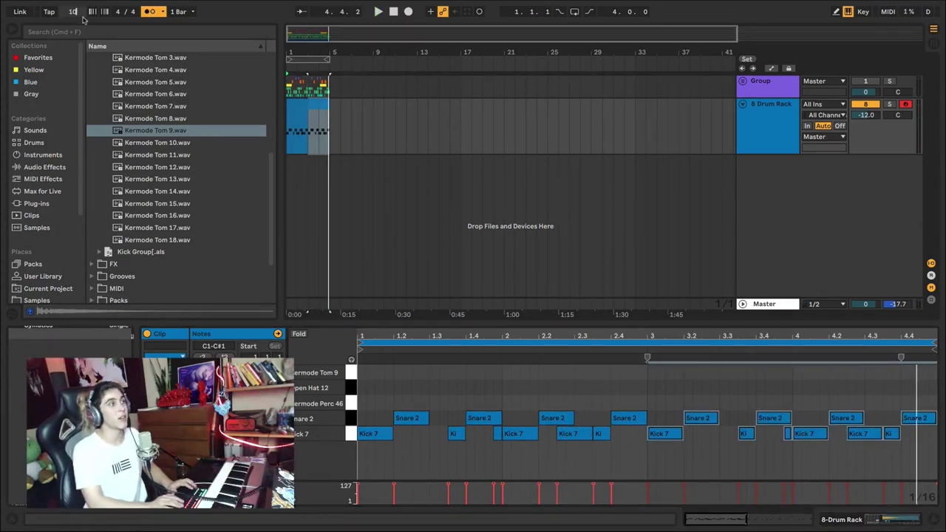
pyautogui.write('100')
pyautogui.press('Return')
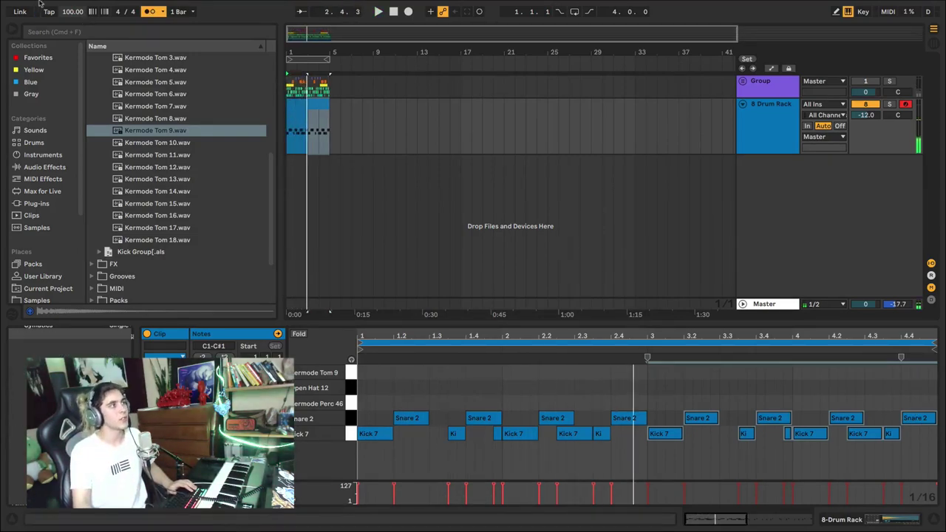
# - Try project tempos of 110 and 80 BPM and return the tempo to 100 BPM
pyautogui.press('Return')
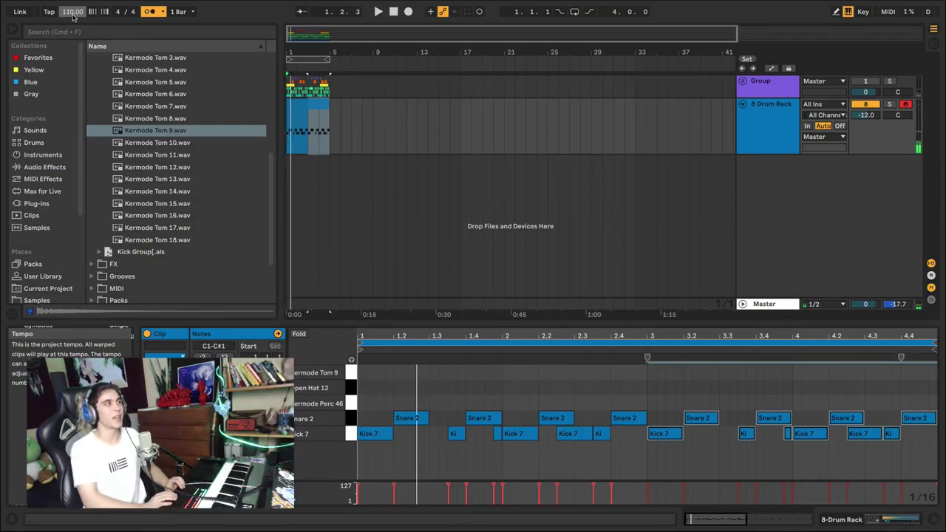
pyautogui.moveTo(72, 16); pyautogui.dragTo(73, 39)
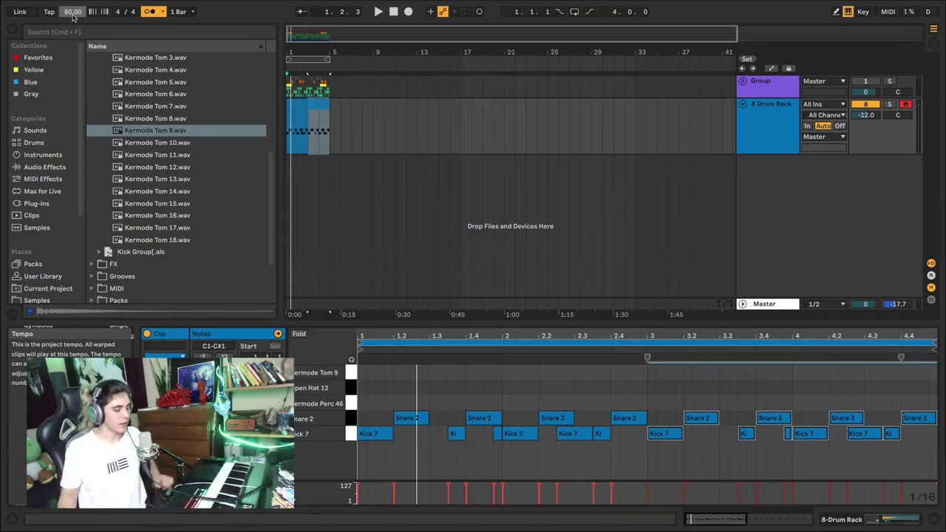
pyautogui.press('Return')
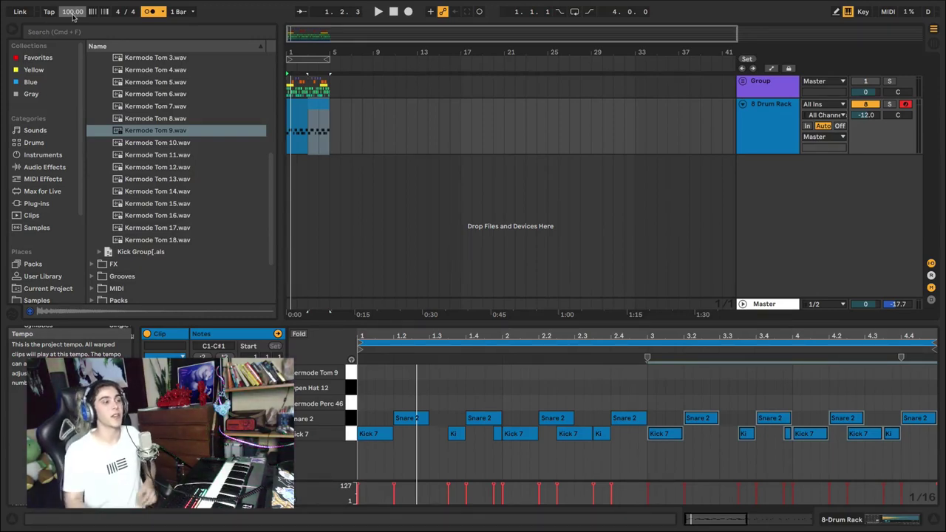
# - Delete all notes from 1.3.3 onward and duplicate the first kick to beat 2 under the snare
pyautogui.moveTo(448, 401); pyautogui.dragTo(936, 456)
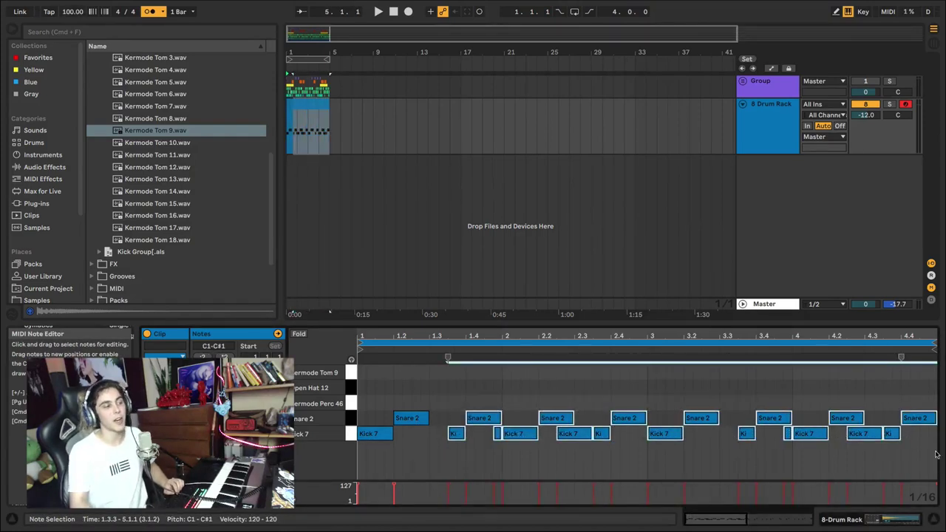
pyautogui.press('Delete')
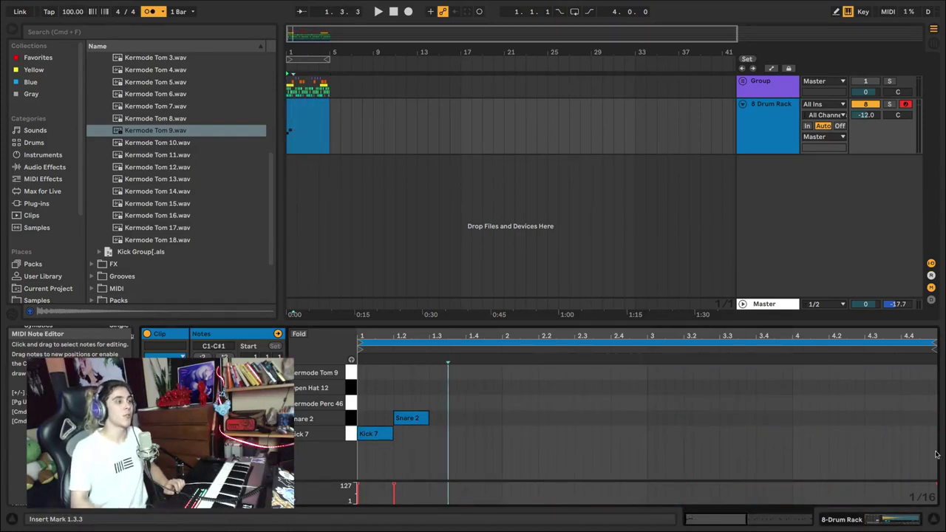
pyautogui.click(371, 441)
pyautogui.press('super+d')
# - Duplicate the two-beat kick and snare pattern until it fills all four bars of the clip
pyautogui.moveTo(368, 405); pyautogui.dragTo(433, 444)
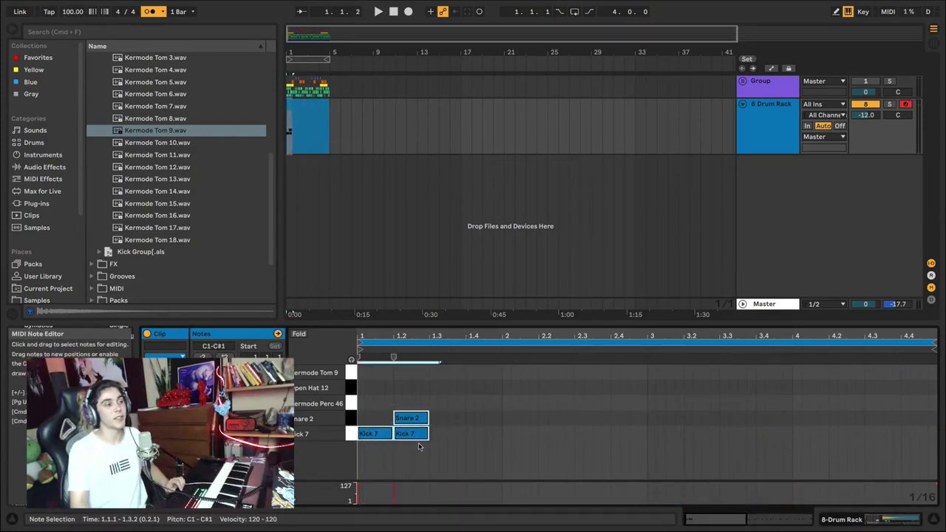
pyautogui.press('super+d')
pyautogui.press('super+d')
pyautogui.press('super+d')
pyautogui.press('super+d')
pyautogui.press('super+d')
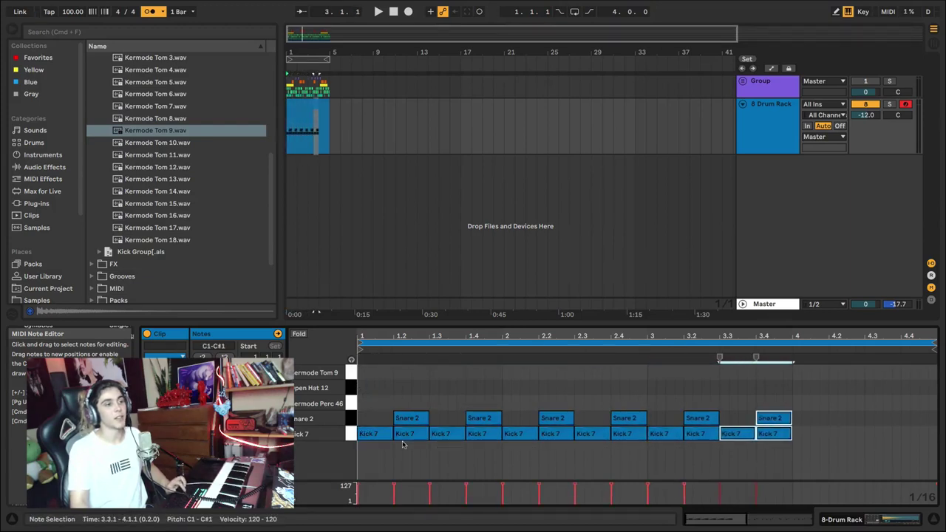
pyautogui.press('super+d')
pyautogui.press('super+d')
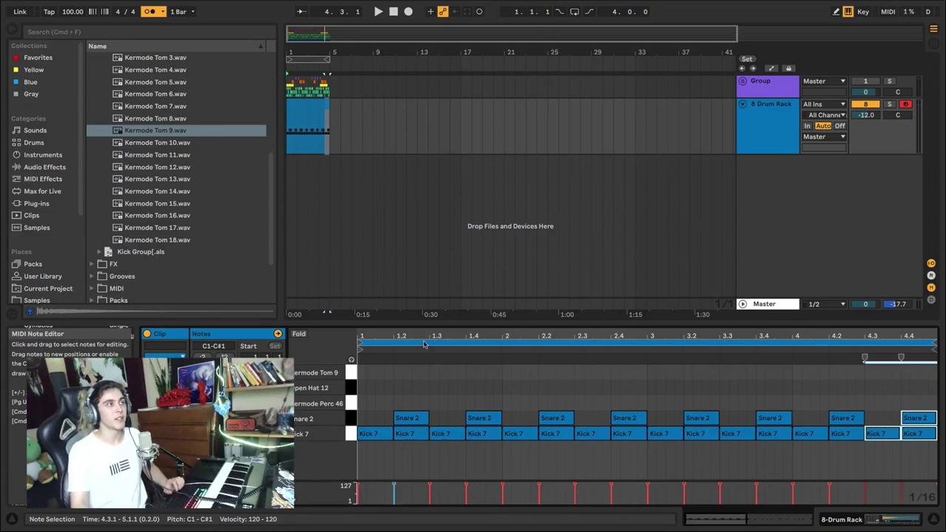
# - Play the drum clip from its start to hear the beat with a kick on every beat
pyautogui.click(326, 104)
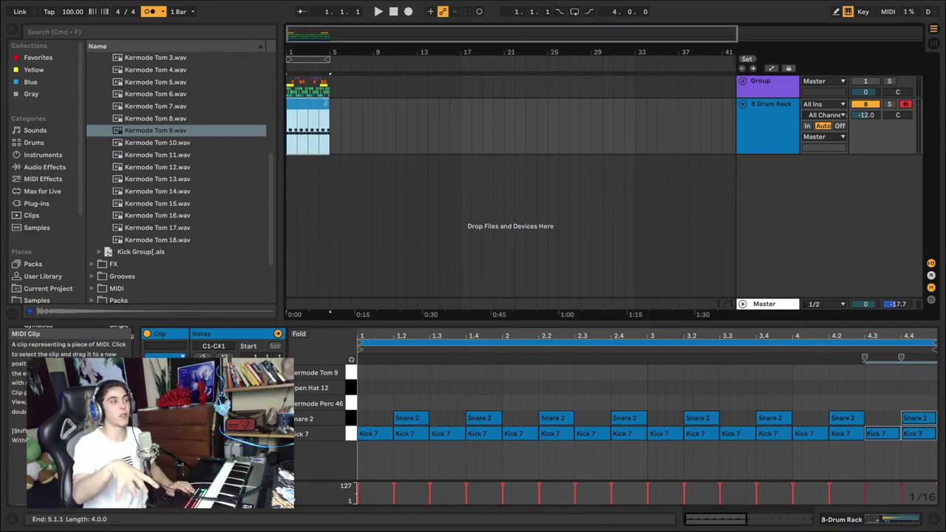
pyautogui.press('space')
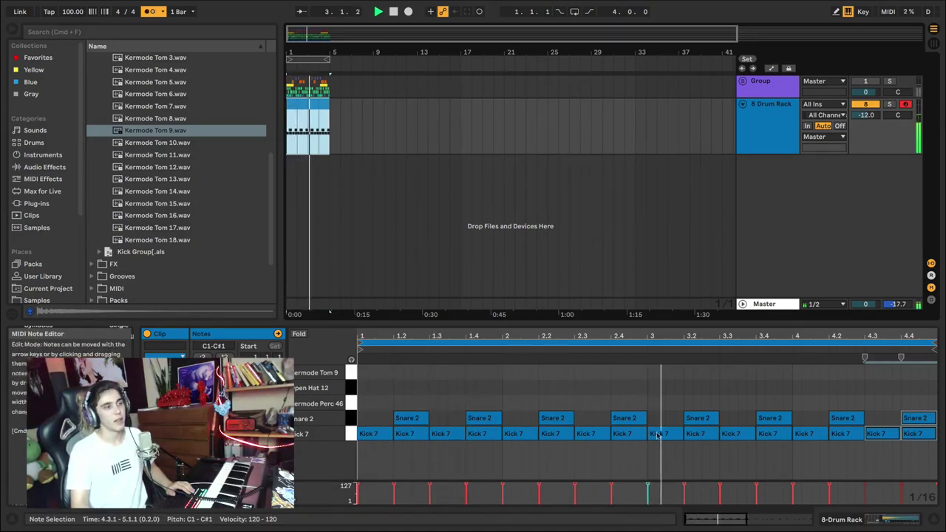
pyautogui.press('space')
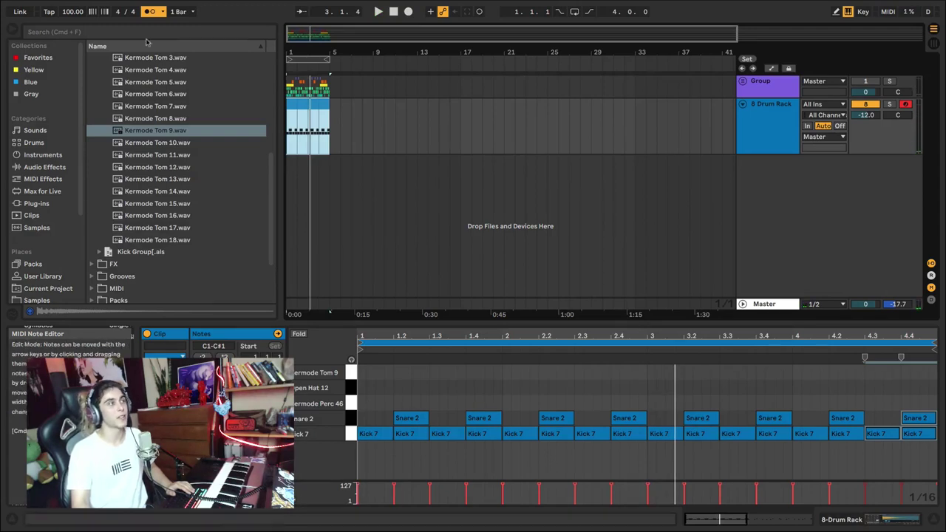
# - Play the beat at 83 BPM for comparison and return the project tempo to 100 BPM
pyautogui.moveTo(71, 13); pyautogui.dragTo(71, 29)
pyautogui.press('space')
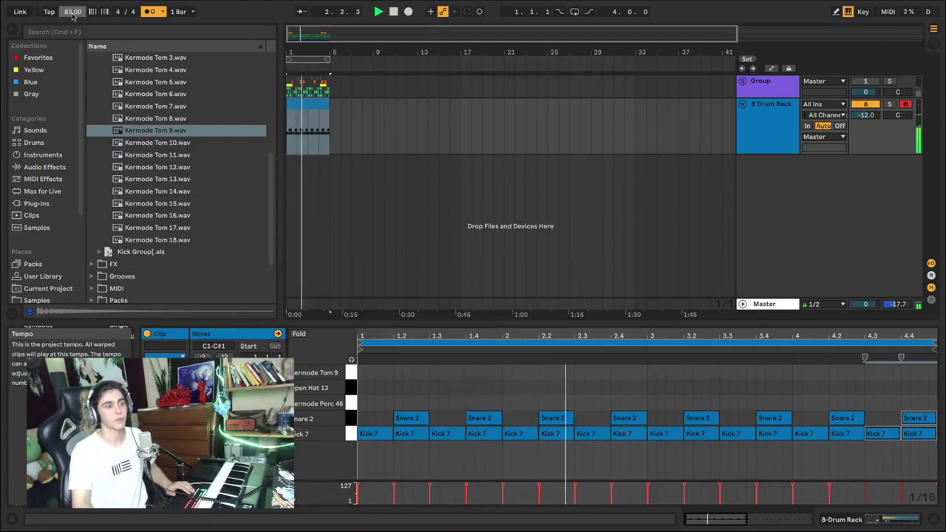
pyautogui.write('100')
pyautogui.press('Return')
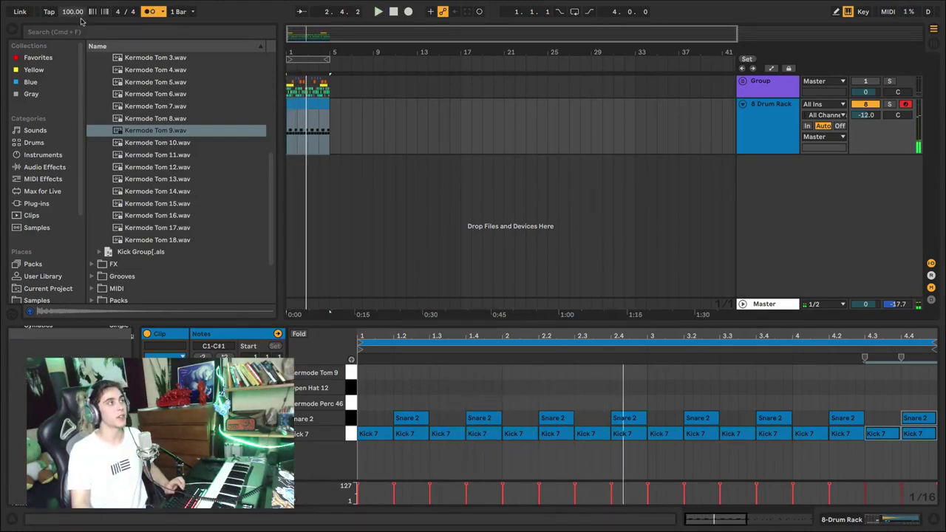
# - Undo the last pattern duplicate and delete all notes from 1.3.1 onward
pyautogui.hotkey('ctrl', 'z')
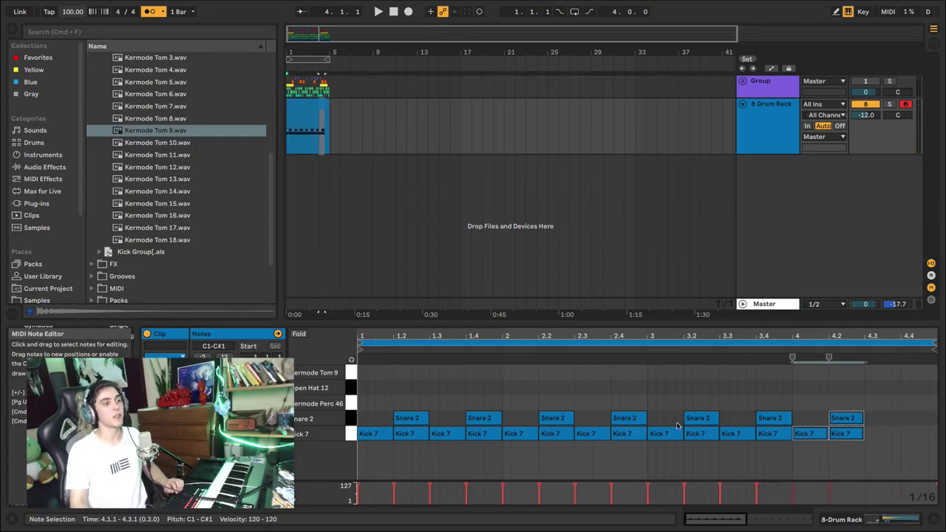
pyautogui.moveTo(435, 397); pyautogui.dragTo(885, 464)
pyautogui.press('Delete')
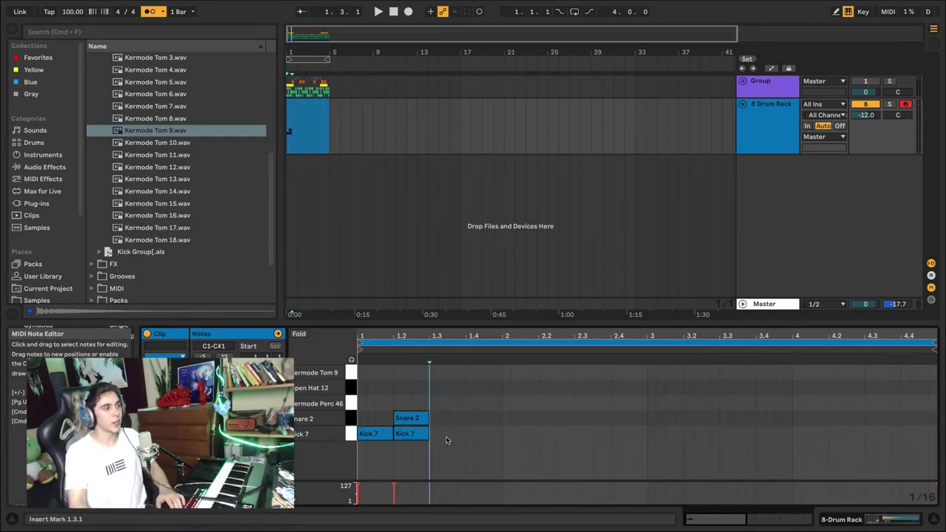
# - Copy the snare to 1.4.1, move the second kick to 1.3.4 as a sixteenth note, and play the clip
pyautogui.moveTo(410, 421); pyautogui.dragTo(475, 420)
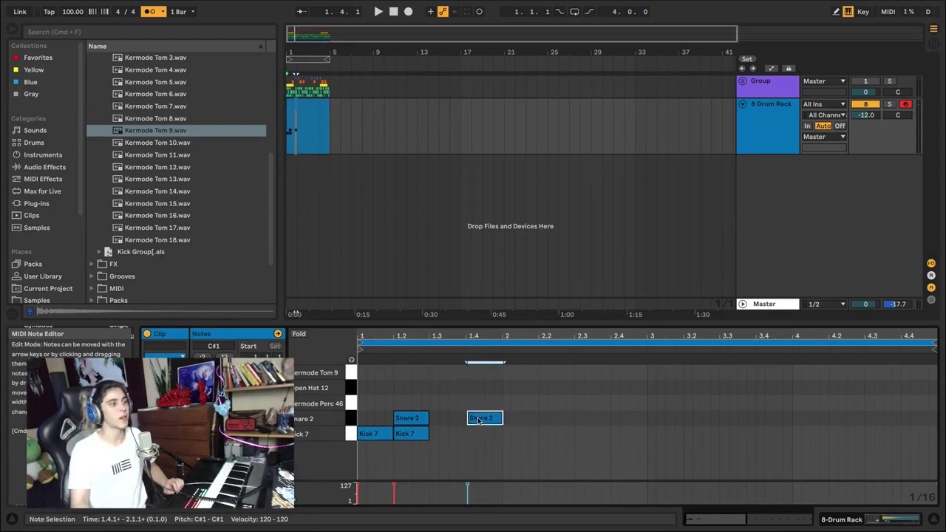
pyautogui.moveTo(412, 436); pyautogui.dragTo(471, 436)
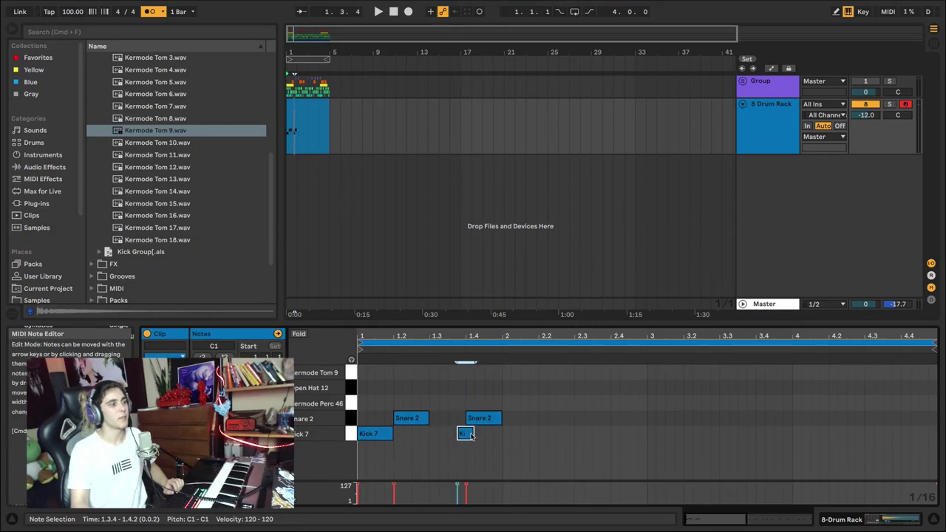
pyautogui.press('space')
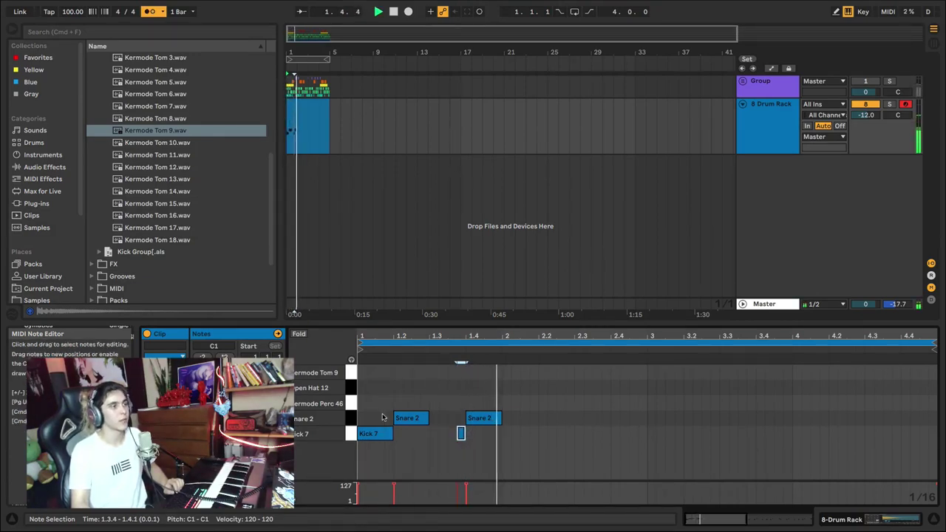
# - Duplicate the syncopated kick and snare pattern until it fills all four bars of the clip
pyautogui.hotkey('ctrl', 'a')
pyautogui.hotkey('ctrl', 'd')
pyautogui.hotkey('ctrl', 'd')
pyautogui.hotkey('ctrl', 'd')
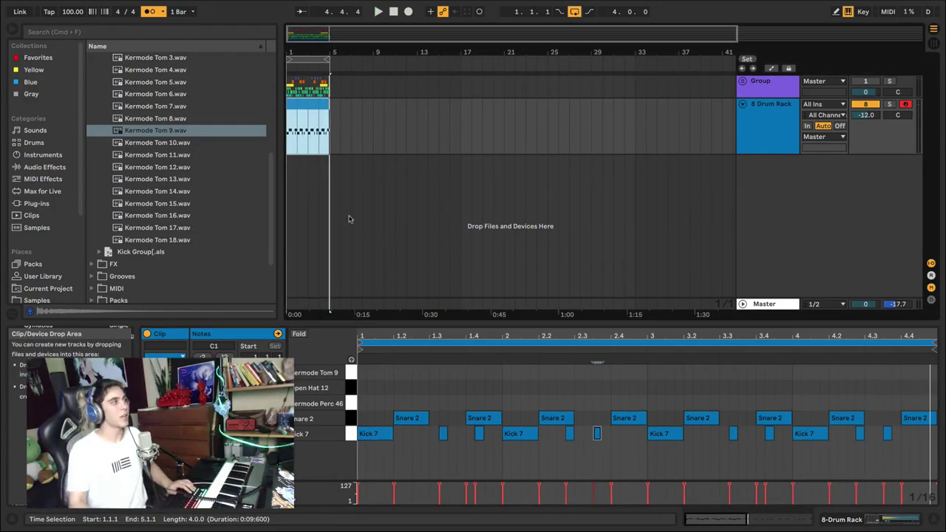
# - Set the project tempo to 128 BPM
pyautogui.moveTo(73, 12); pyautogui.dragTo(73, 6)
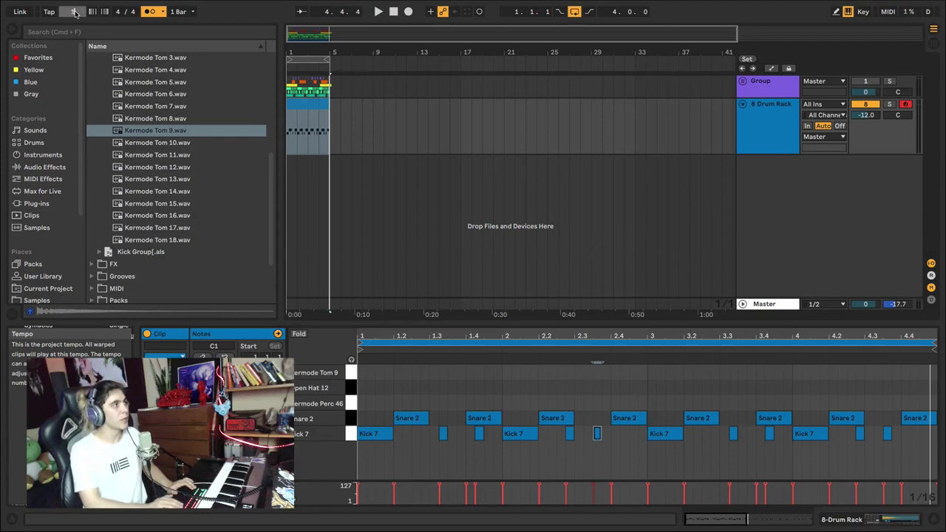
pyautogui.press('Return')
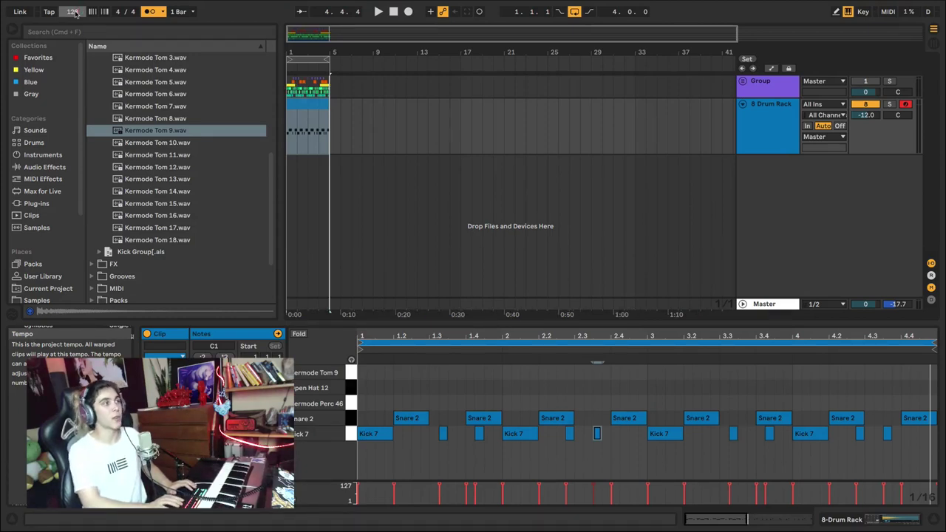
pyautogui.press('Return')
# - Delete all notes after the first kick and snare, and duplicate the kick to beat 2 under the snare
pyautogui.moveTo(444, 386); pyautogui.dragTo(938, 482)
pyautogui.press('Delete')
pyautogui.click(379, 435)
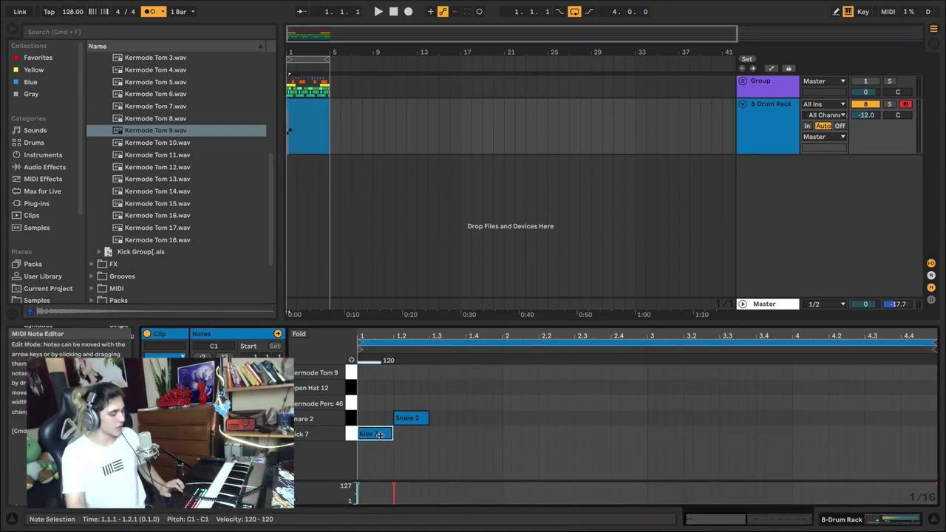
pyautogui.press('super+d')
# - Duplicate the two-beat four-on-the-floor pattern across all four bars and play it at 128 BPM
pyautogui.moveTo(373, 406); pyautogui.dragTo(416, 442)
pyautogui.press('super+d')
pyautogui.press('super+d')
pyautogui.press('super+d')
pyautogui.press('super+d')
pyautogui.press('super+d')
pyautogui.press('super+d')
pyautogui.press('super+d')
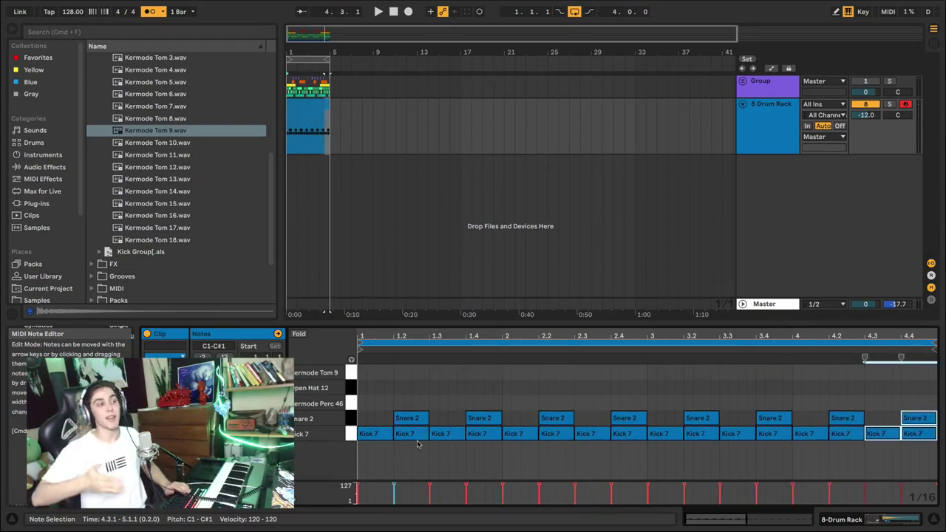
pyautogui.press('space')
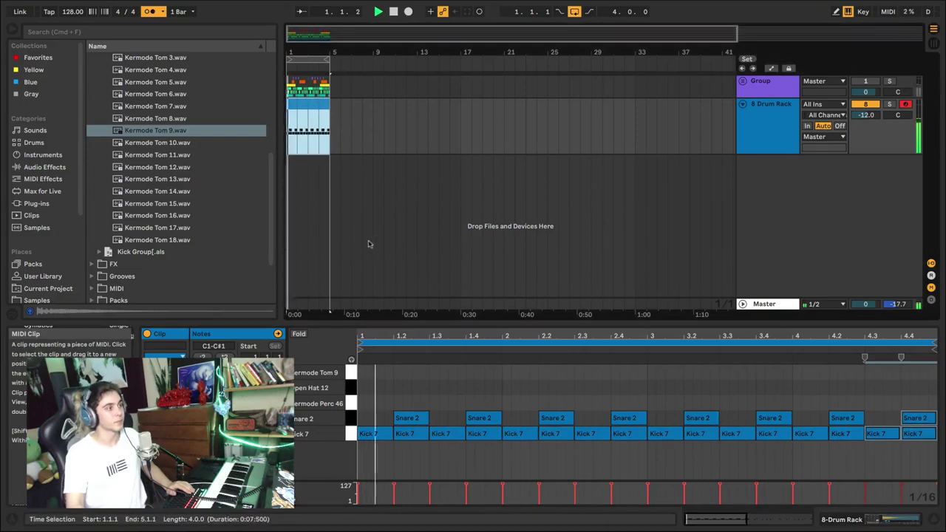
pyautogui.press('space')
# - Add an open hat at 1.1.3 and select its one-beat range for duplication
pyautogui.doubleClick(380, 387)
pyautogui.moveTo(388, 394); pyautogui.dragTo(352, 392)
pyautogui.press('super+d')
pyautogui.press('super+d')
pyautogui.press('super+d')
pyautogui.press('super+d')
pyautogui.press('super+z')
pyautogui.press('super+z')
pyautogui.press('super+z')
pyautogui.press('super+z')
# - Duplicate the open hat onto the offbeat of every beat through all four bars and play the beat
pyautogui.press('super+d')
pyautogui.press('super+d')
pyautogui.press('super+d')
pyautogui.press('super+d')
pyautogui.press('super+d')
pyautogui.press('super+d')
pyautogui.press('super+d')
pyautogui.press('super+d')
pyautogui.press('super+d')
pyautogui.press('super+d')
pyautogui.press('super+d')
pyautogui.press('super+d')
pyautogui.press('super+d')
pyautogui.press('super+d')
pyautogui.press('super+d')
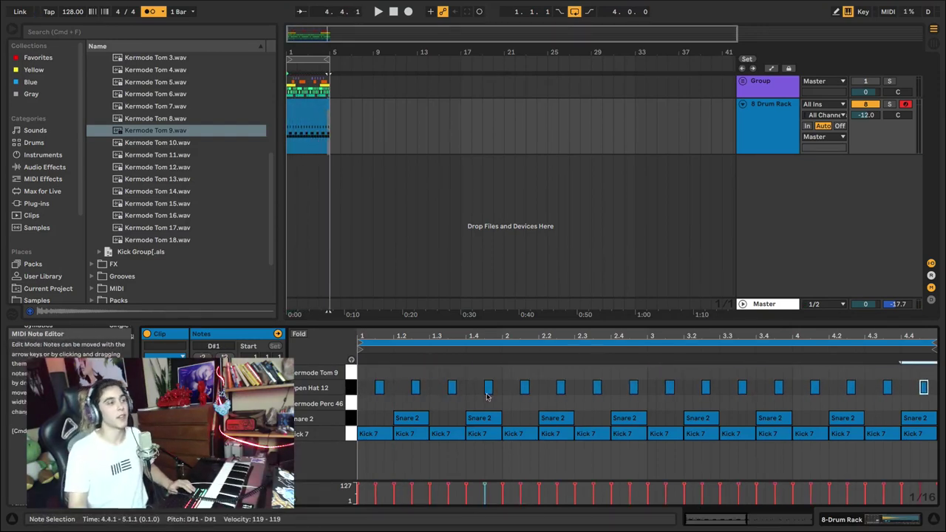
pyautogui.press('space')
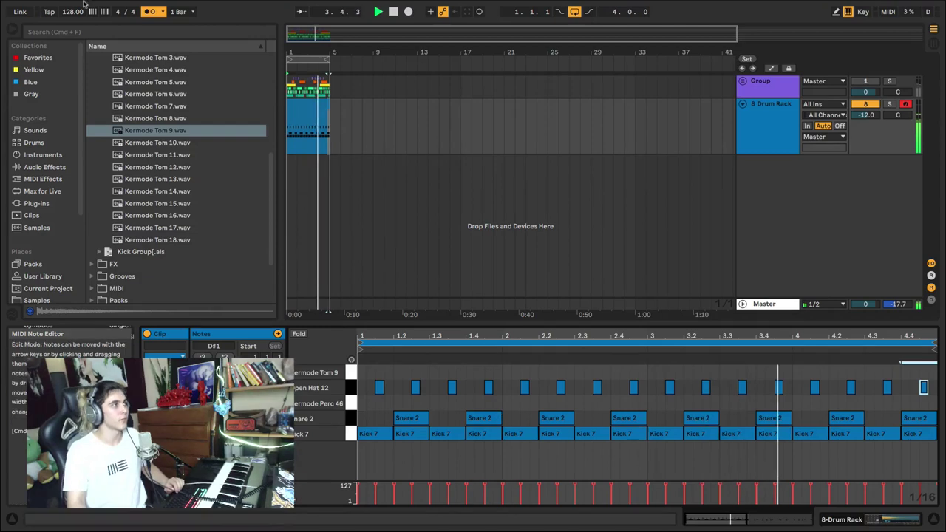
# - Try the beat at 110 and 135 BPM for comparison and return the project tempo to 128 BPM
pyautogui.moveTo(73, 12); pyautogui.dragTo(72, 31)
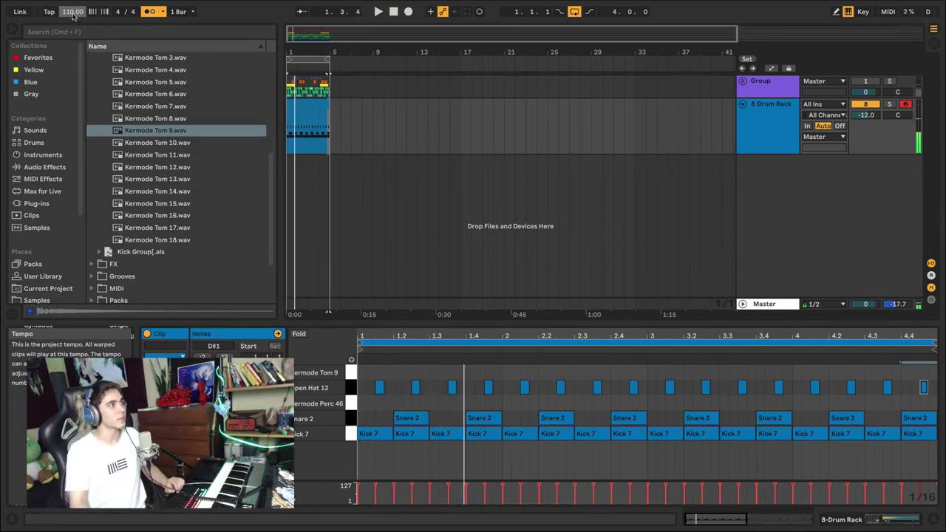
pyautogui.write('1')
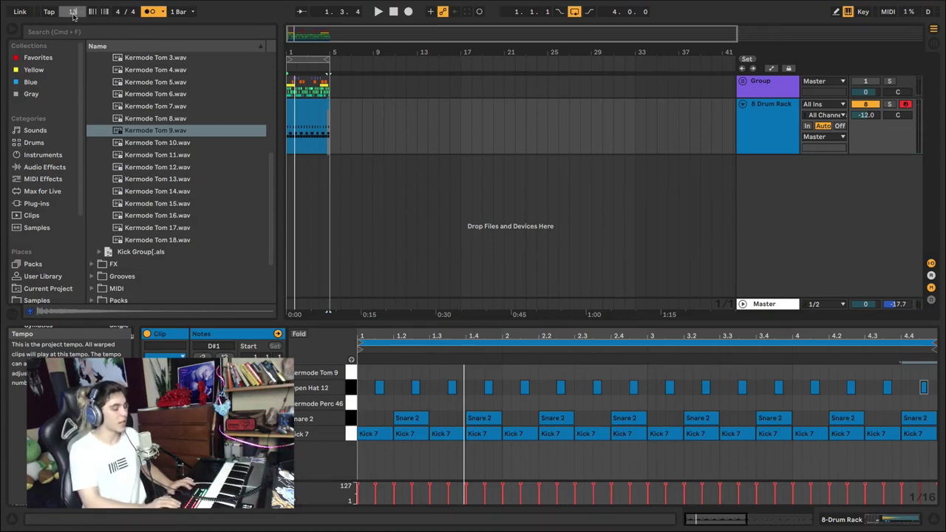
pyautogui.write('35')
pyautogui.press('Return')
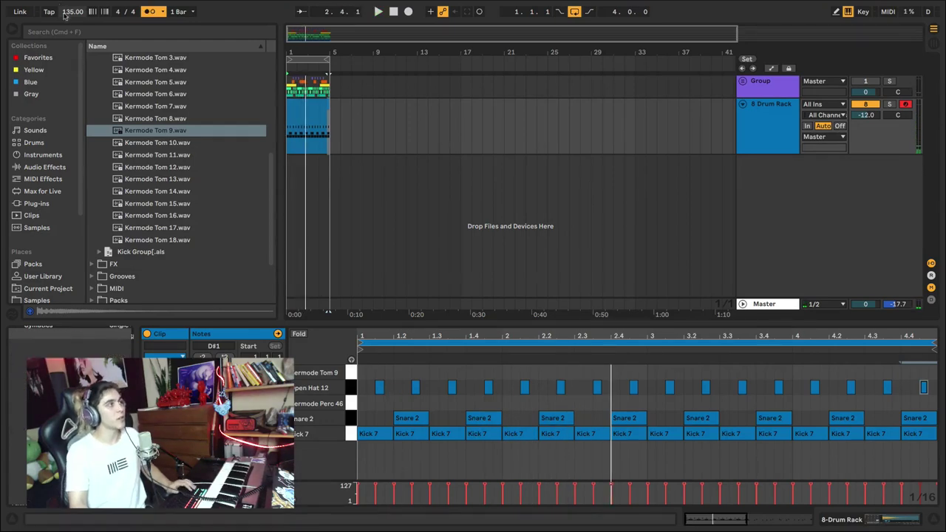
pyautogui.write('8')
pyautogui.press('Return')
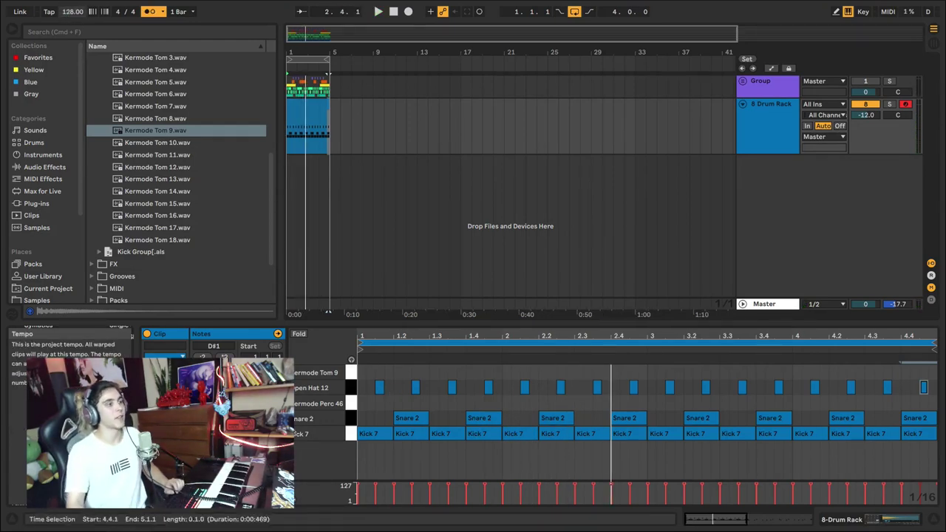
# - Move the second kick to 1.1.4 as a sixteenth note and the third kick to 1.2.3, playing the variation
pyautogui.click(416, 437)
pyautogui.moveTo(416, 437); pyautogui.dragTo(405, 435)
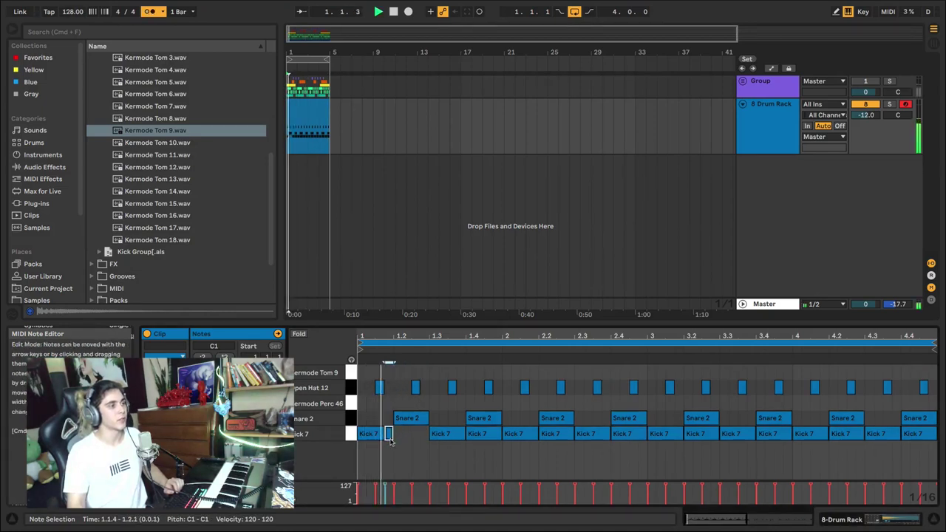
pyautogui.click(429, 437)
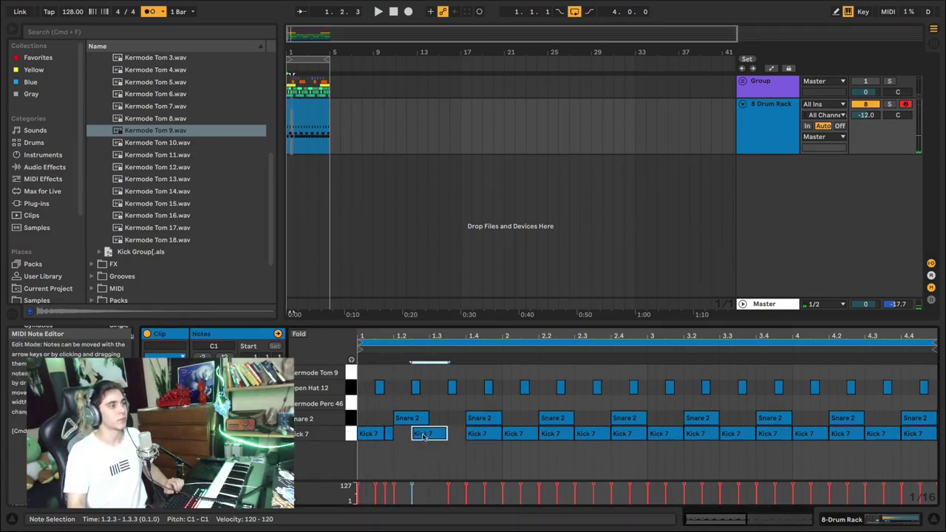
pyautogui.press('space')
# - Clear all notes from the drum clip and set the project tempo to 140 BPM
pyautogui.moveTo(473, 437); pyautogui.dragTo(323, 373)
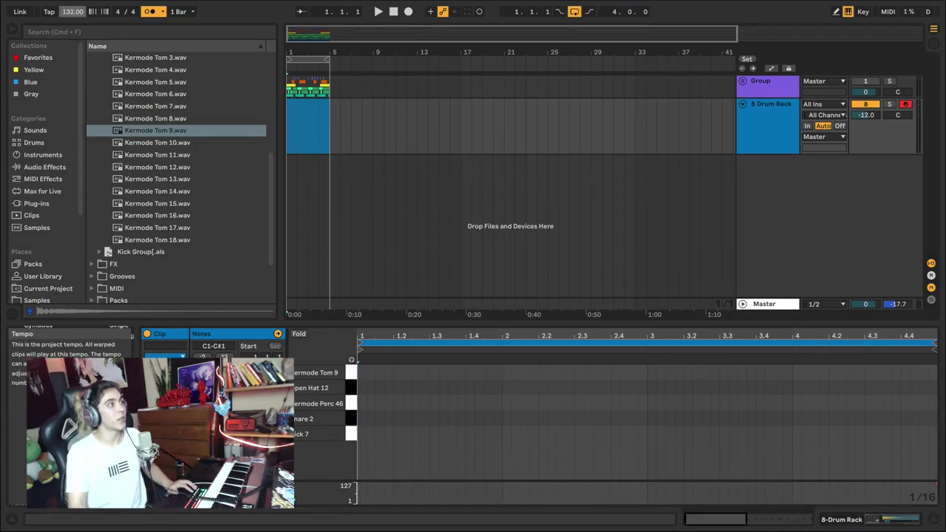
pyautogui.click(73, 13)
pyautogui.write('140')
pyautogui.press('Return')
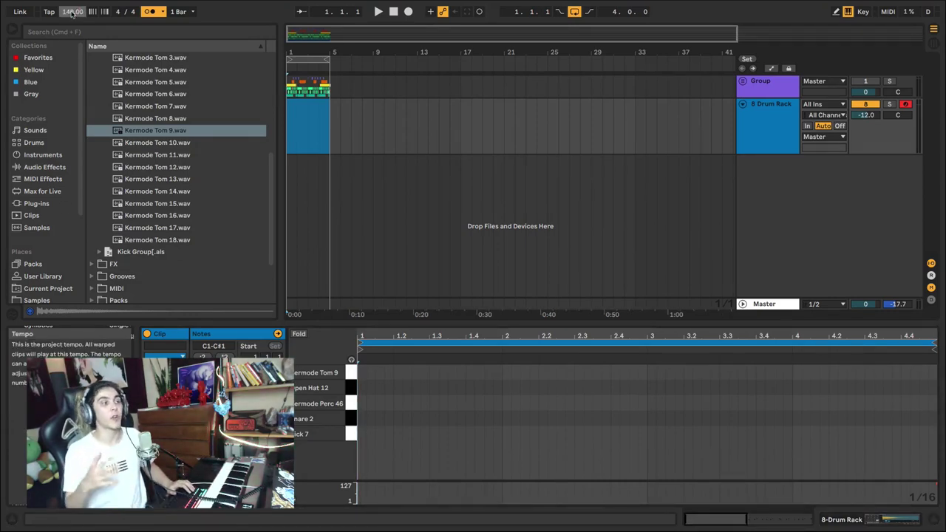
# - Add a one-beat kick at 1.1.1 and a one-beat snare at 1.3.1 for a half-time groove
pyautogui.doubleClick(362, 434)
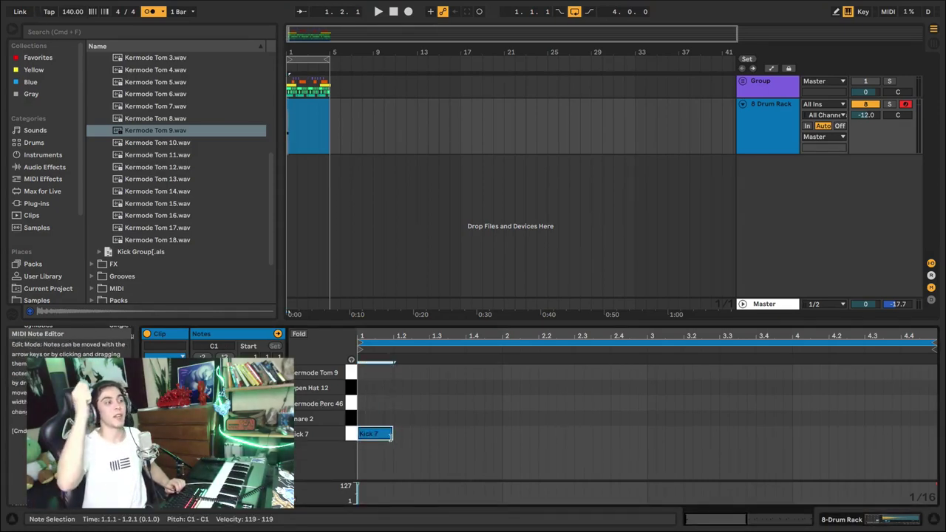
pyautogui.click(434, 408)
pyautogui.moveTo(434, 403); pyautogui.dragTo(464, 403)
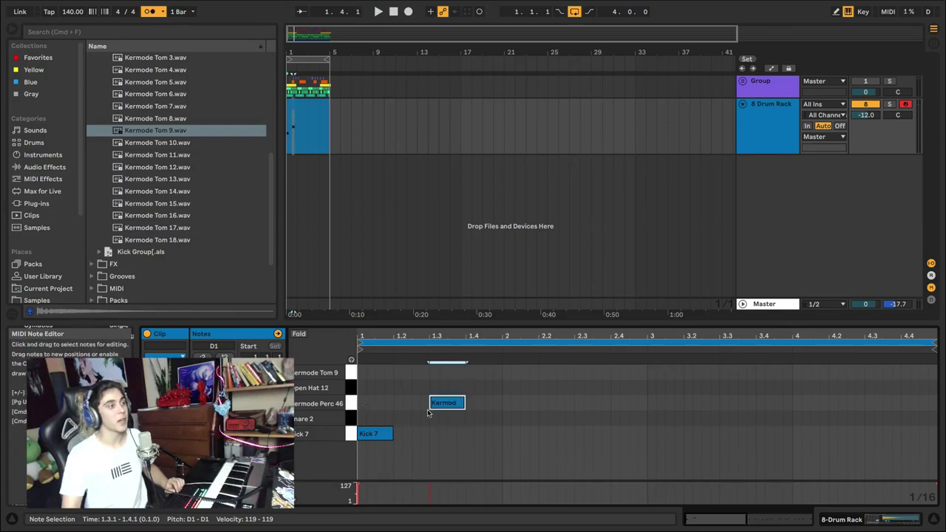
pyautogui.press('Down')
# - Duplicate the one-bar half-time kick and snare pattern until it fills all four bars
pyautogui.click(362, 408)
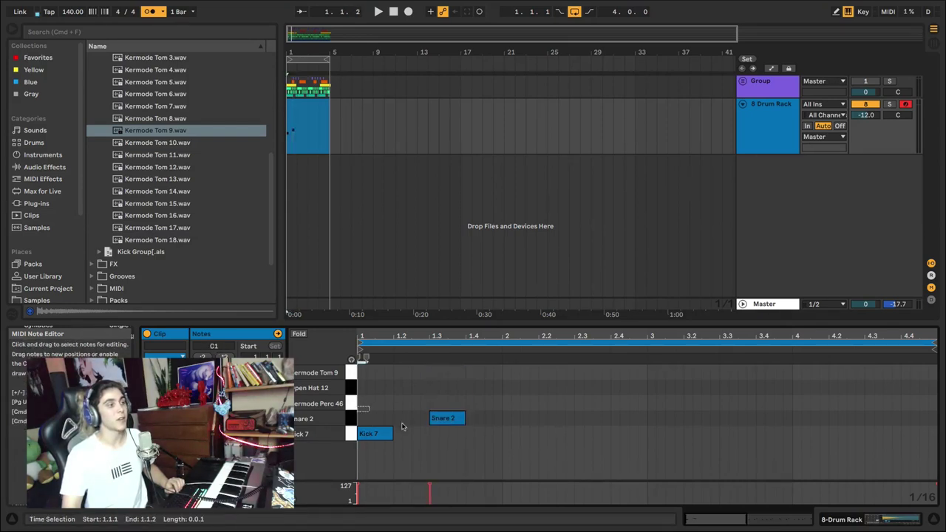
pyautogui.moveTo(359, 406); pyautogui.dragTo(500, 453)
pyautogui.hotkey('ctrl', 'd')
pyautogui.hotkey('ctrl', 'd')
pyautogui.hotkey('ctrl', 'd')
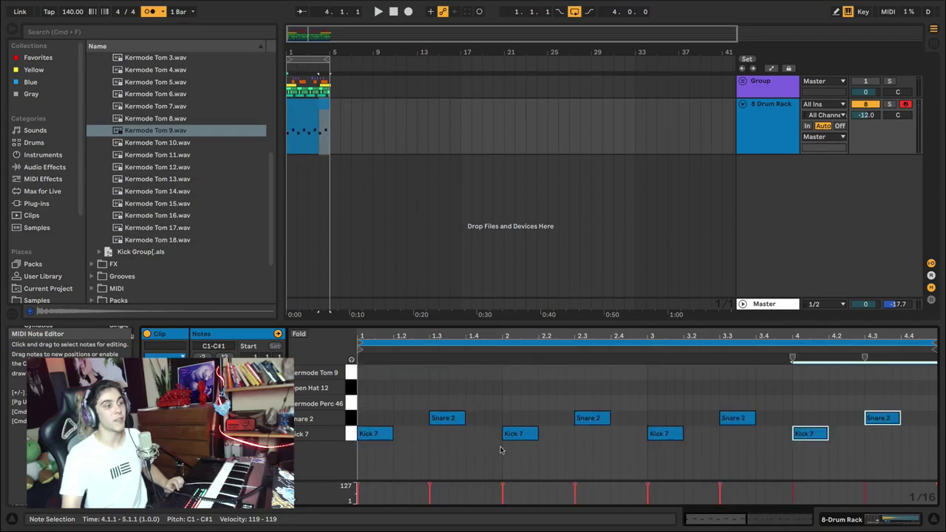
# - Add sixteenth-note kicks at 1.2.4 and 2.2.1 and move the bar 2 kick to 1.4.3 while auditioning the beat
pyautogui.click(360, 403)
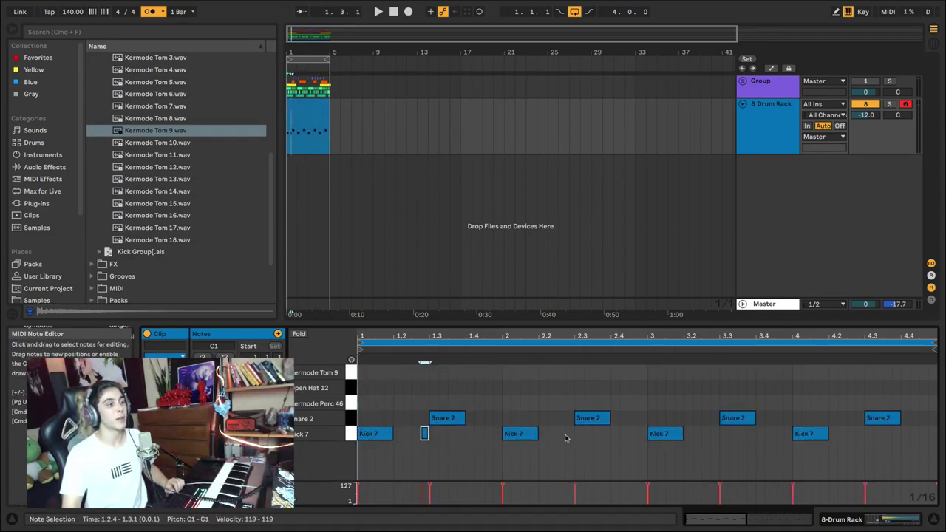
pyautogui.press('space')
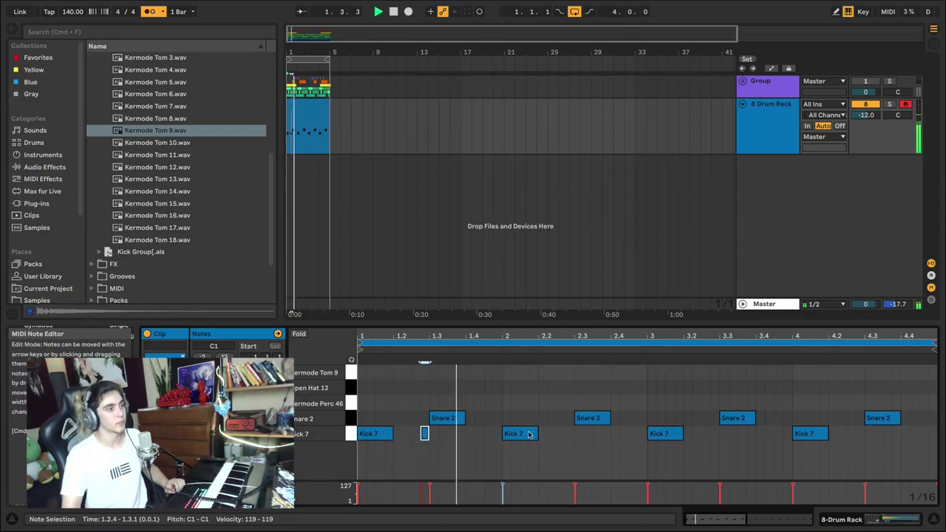
pyautogui.moveTo(519, 435); pyautogui.dragTo(501, 435)
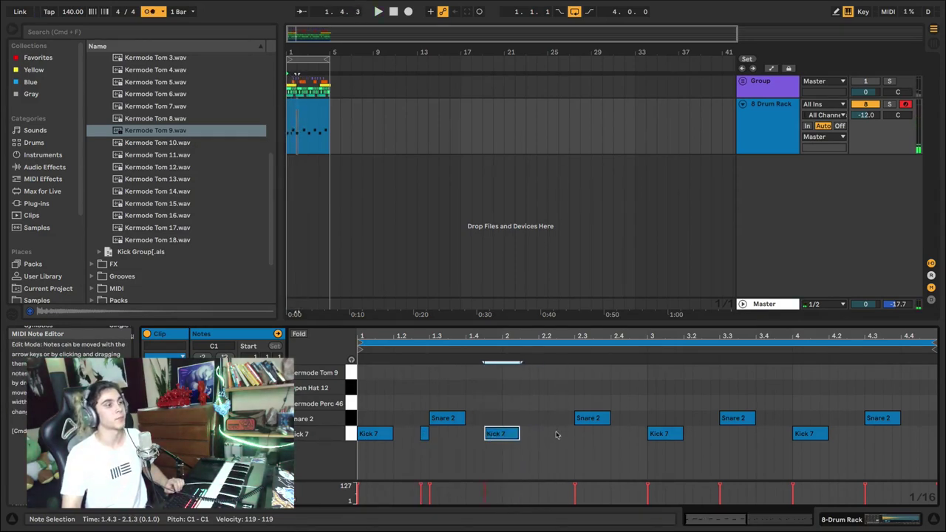
pyautogui.doubleClick(566, 435)
pyautogui.moveTo(566, 435); pyautogui.dragTo(544, 439)
# - Duplicate the two-bar kick and snare pattern and shift the copy to start at 3.1.1
pyautogui.moveTo(639, 444); pyautogui.dragTo(347, 392)
pyautogui.press('super+d')
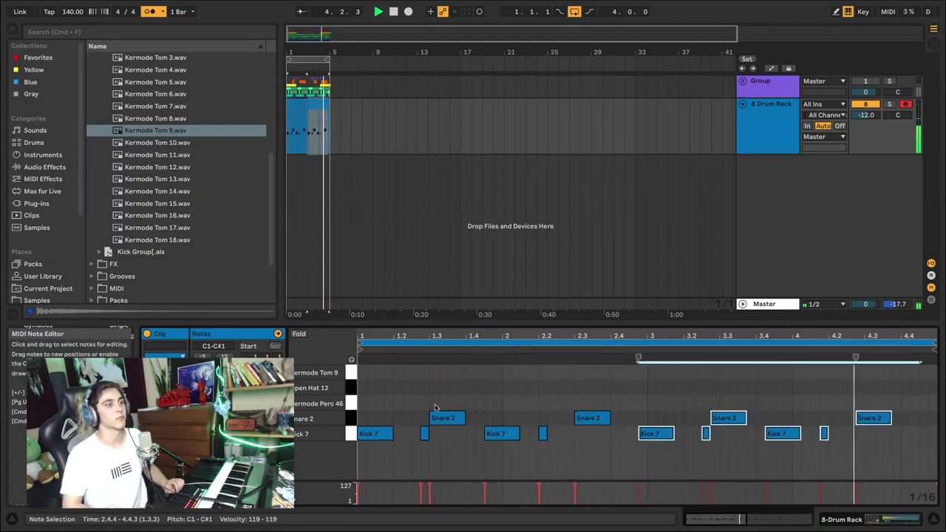
pyautogui.press('Right')
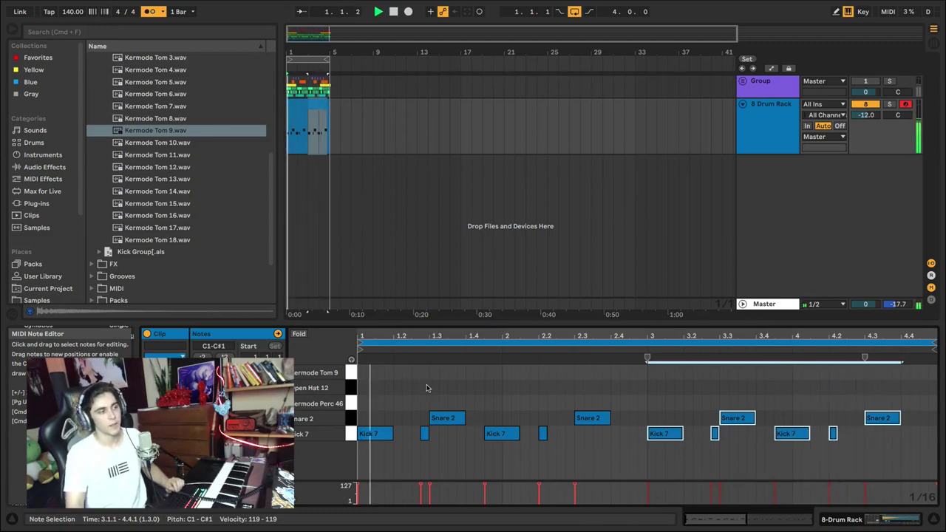
# - Set the project tempo to 150 BPM and play the half-time beat
pyautogui.click(65, 13)
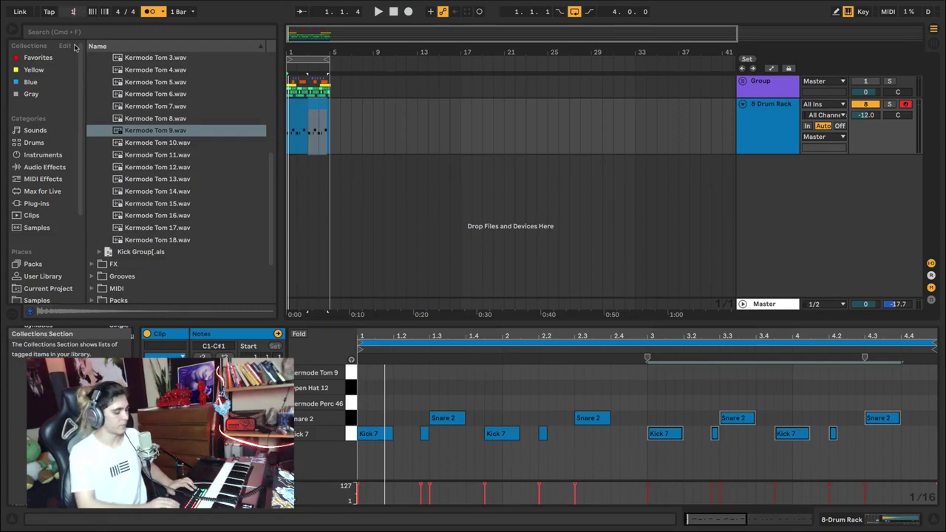
pyautogui.press('Return')
pyautogui.press('space')
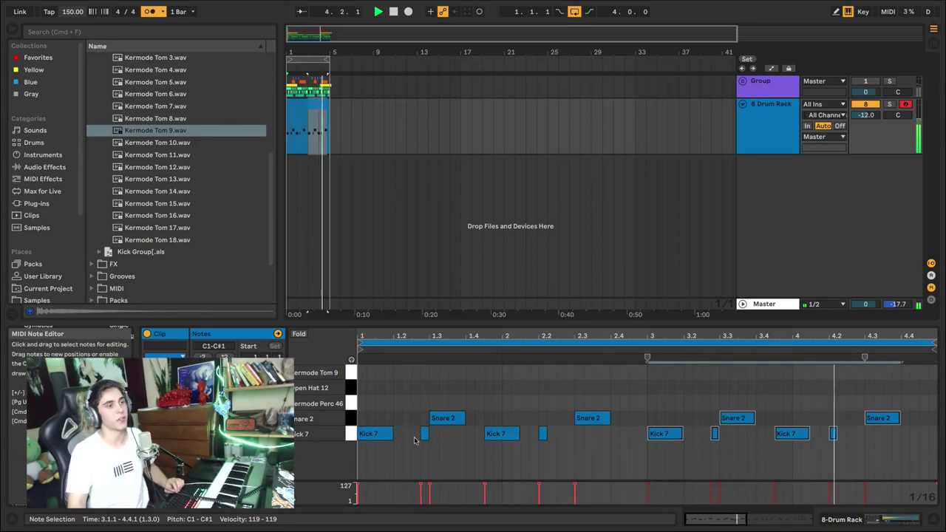
# - Delete every kick after the first and duplicate the first kick every two beats through all four bars
pyautogui.moveTo(408, 439); pyautogui.dragTo(877, 444)
pyautogui.press('Delete')
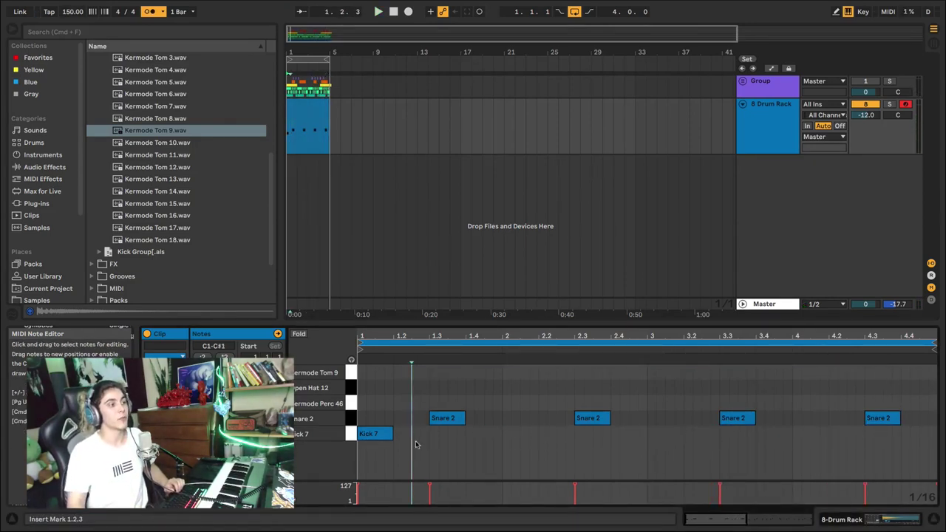
pyautogui.moveTo(426, 435); pyautogui.dragTo(353, 440)
pyautogui.hotkey('ctrl', 'd')
pyautogui.hotkey('ctrl', 'd')
pyautogui.hotkey('ctrl', 'd')
pyautogui.hotkey('ctrl', 'd')
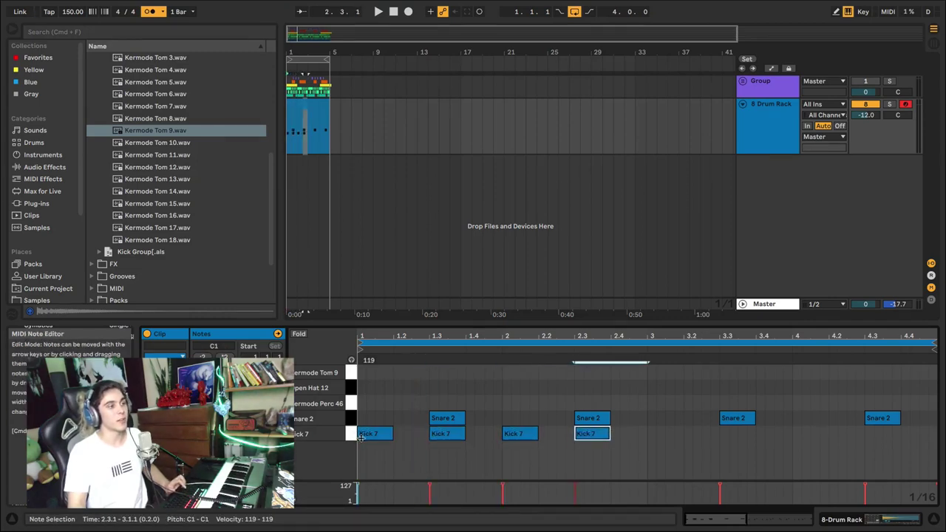
pyautogui.hotkey('ctrl', 'd')
pyautogui.hotkey('ctrl', 'd')
pyautogui.hotkey('ctrl', 'd')
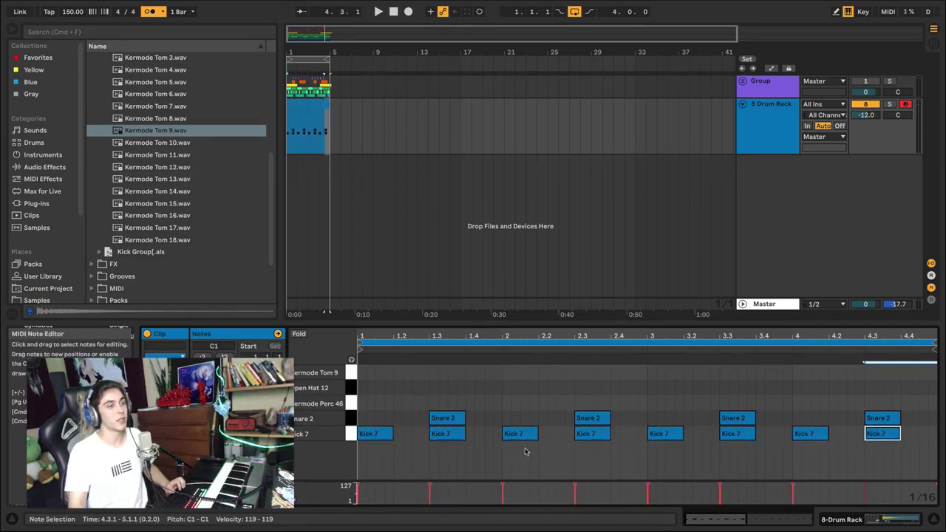
# - Audition the beat, add an open hat at 1.1.1 and duplicate it on every beat through all four bars
pyautogui.press('space')
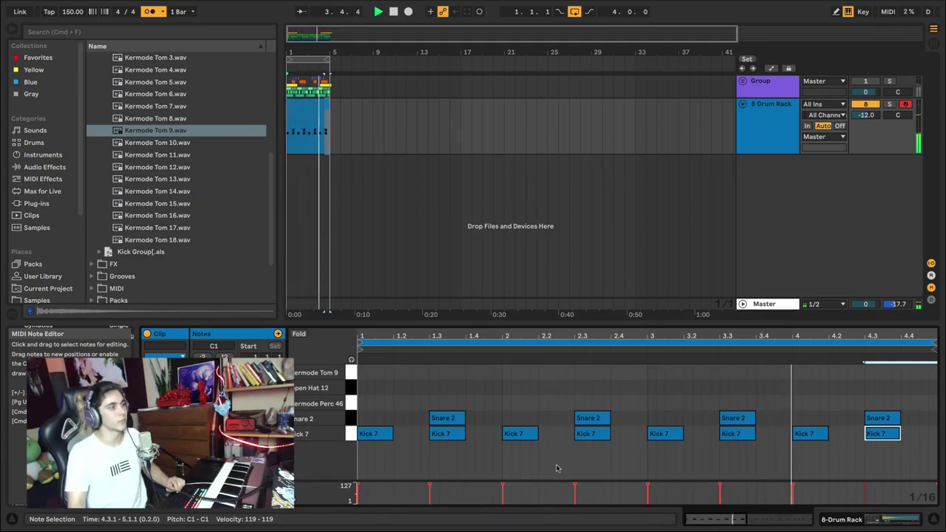
pyautogui.press('space')
pyautogui.click(361, 387)
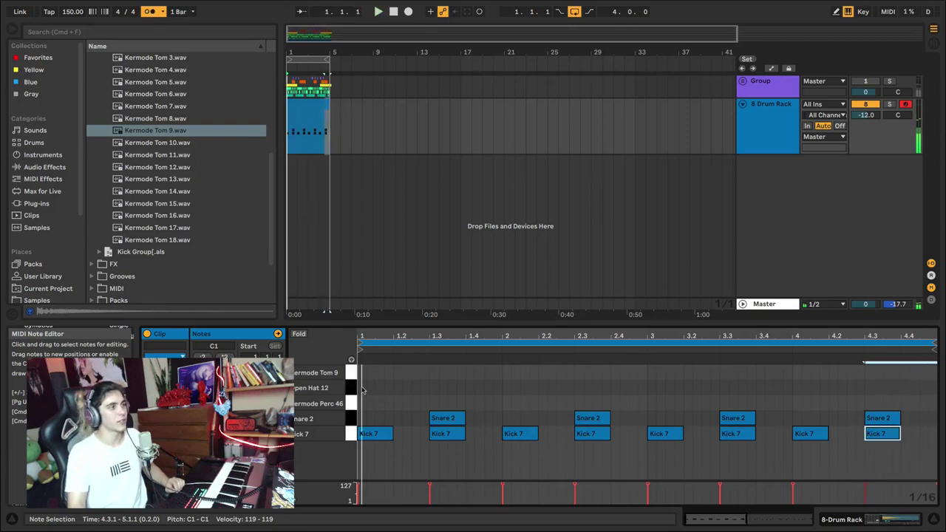
pyautogui.press('super+d')
pyautogui.press('super+d')
pyautogui.press('super+d')
pyautogui.press('super+d')
pyautogui.press('super+d')
pyautogui.press('super+d')
pyautogui.press('super+d')
pyautogui.press('super+d')
pyautogui.press('super+d')
pyautogui.press('super+d')
pyautogui.press('super+d')
pyautogui.press('super+d')
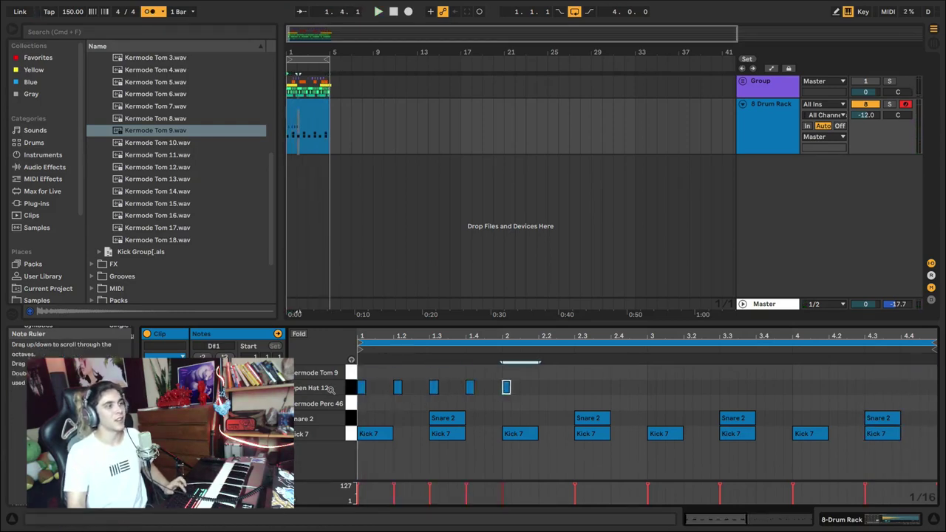
pyautogui.press('super+d')
pyautogui.press('super+d')
pyautogui.press('super+d')
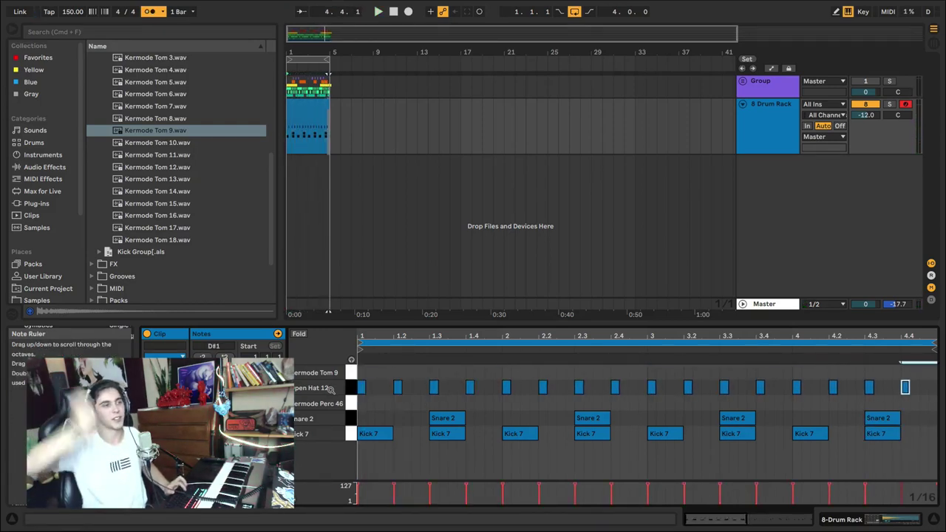
pyautogui.press('space')
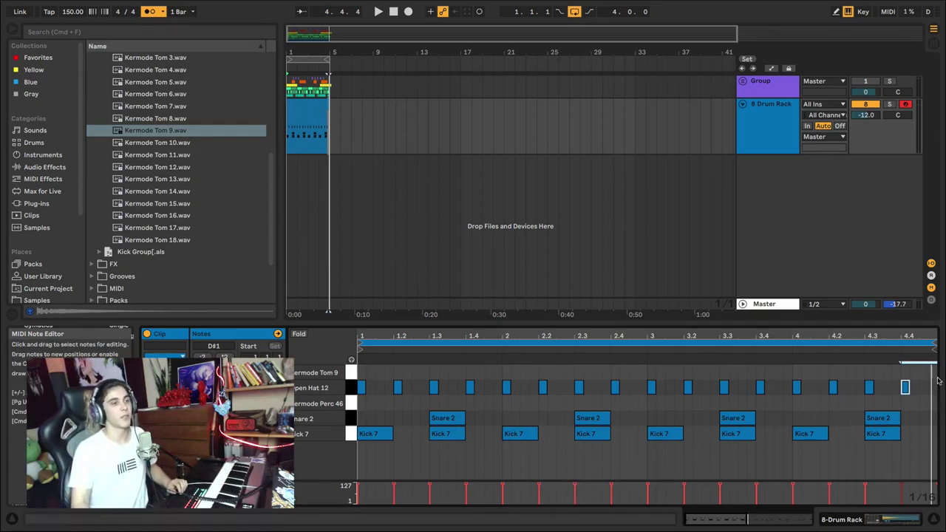
# - Clear all notes from the clip and place short snares on beats 2 and 4 of all four bars
pyautogui.moveTo(938, 379); pyautogui.dragTo(354, 436)
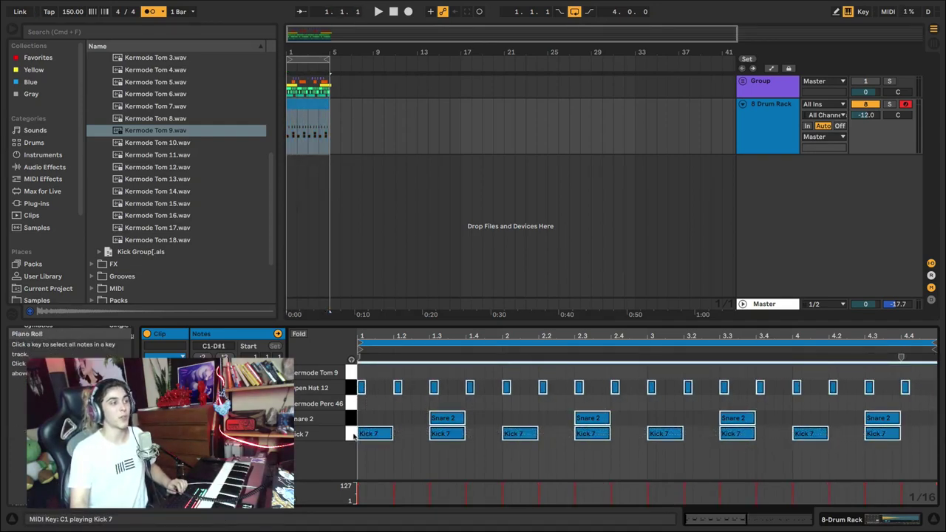
pyautogui.press('Delete')
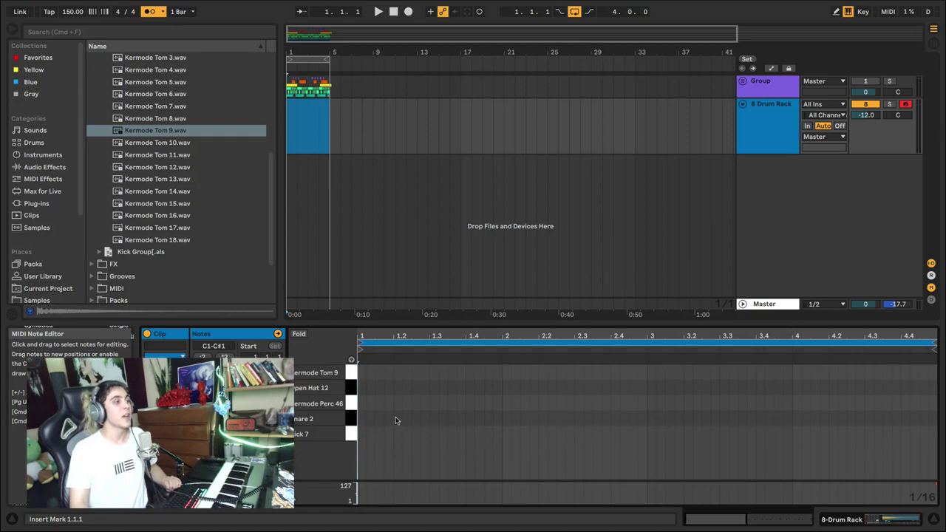
pyautogui.doubleClick(473, 420)
pyautogui.moveTo(501, 421); pyautogui.dragTo(352, 417)
pyautogui.press('super+d')
pyautogui.press('super+d')
pyautogui.press('super+d')
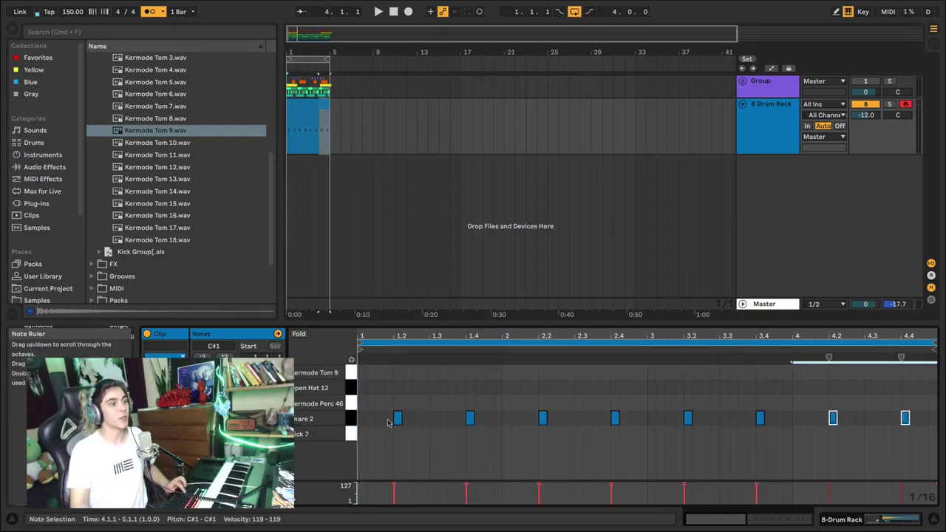
# - Add eighth-note kicks at 1.1.1 and 1.3.3 and duplicate the pair into each of the remaining three bars
pyautogui.doubleClick(361, 436)
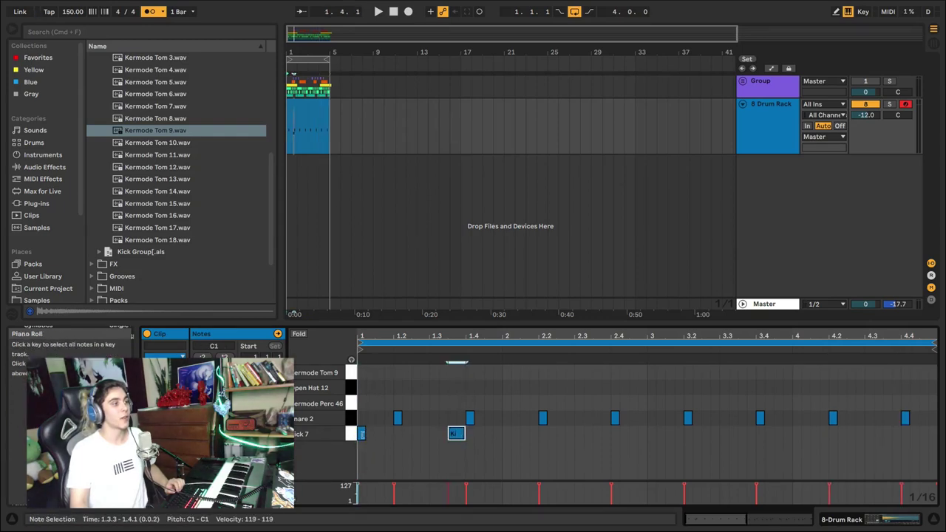
pyautogui.moveTo(365, 435); pyautogui.dragTo(375, 436)
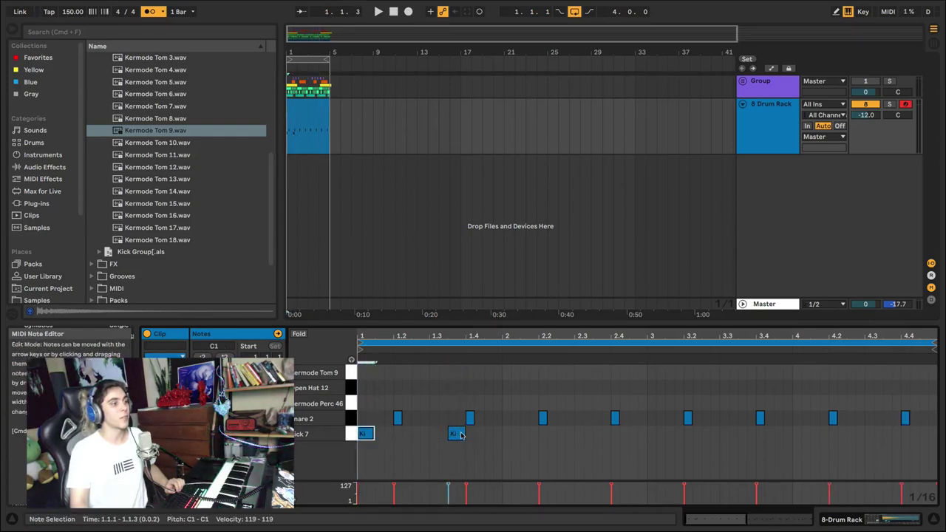
pyautogui.moveTo(504, 437); pyautogui.dragTo(362, 435)
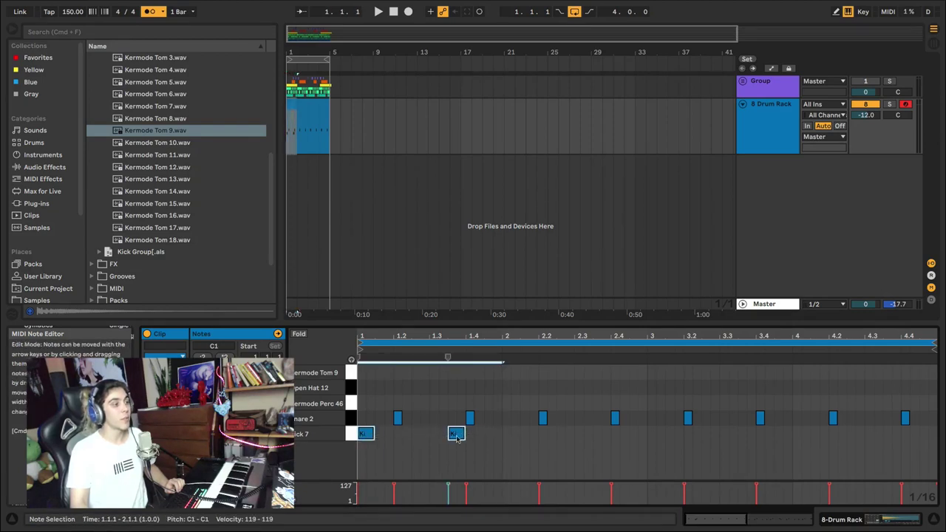
pyautogui.press('super+d')
pyautogui.press('super+d')
pyautogui.press('super+d')
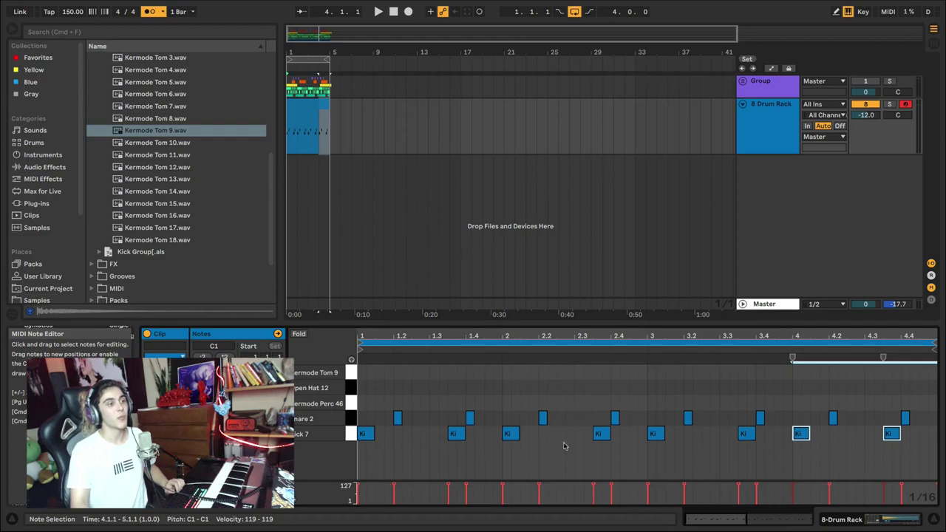
# - Fill bar 1 with sixteenth-note open hats at velocity 45 and duplicate them through bar 4
pyautogui.doubleClick(370, 388)
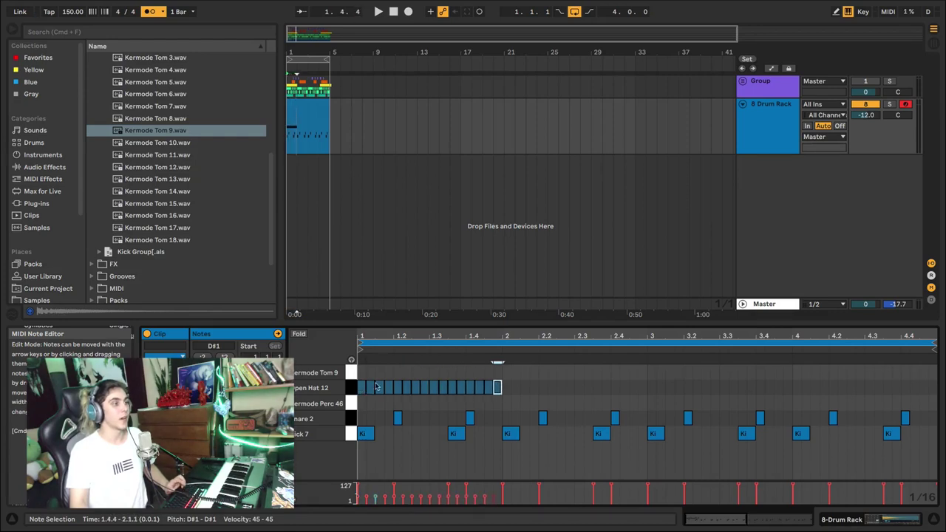
pyautogui.moveTo(359, 371); pyautogui.dragTo(498, 402)
pyautogui.press('super+d')
pyautogui.press('super+d')
pyautogui.press('super+d')
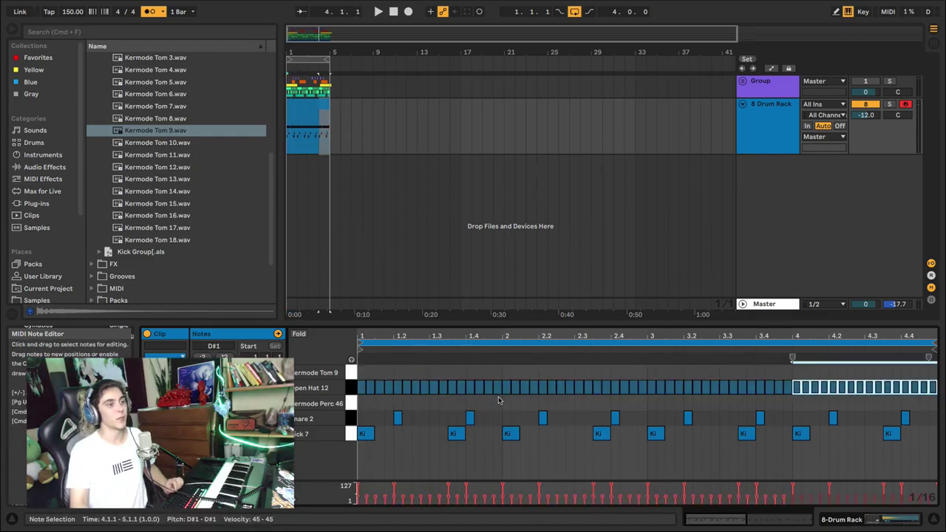
# - Set the project tempo to 174 BPM and play the drum pattern
pyautogui.press('space')
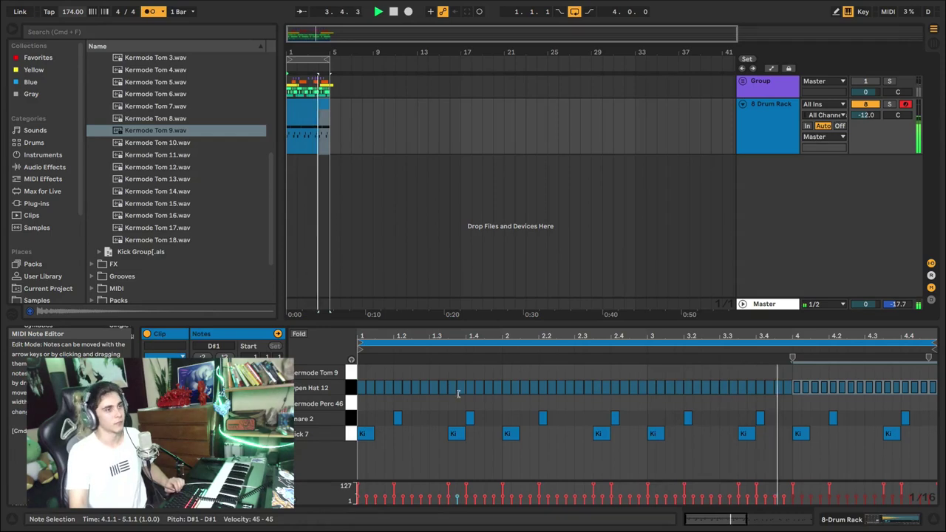
pyautogui.click(365, 372)
pyautogui.press('space')
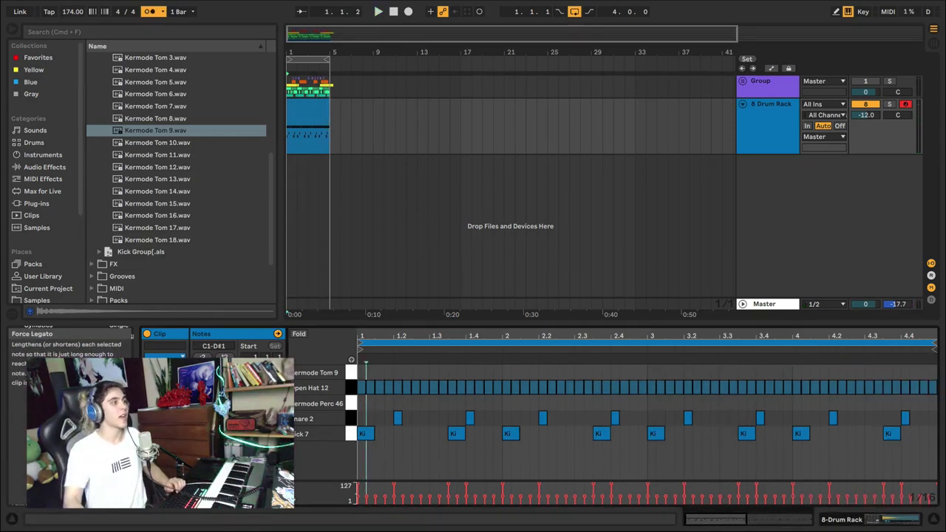
# - Try stretching the clip's notes to double length, play the half-speed beat, and restore the original note timing
pyautogui.click(224, 357)
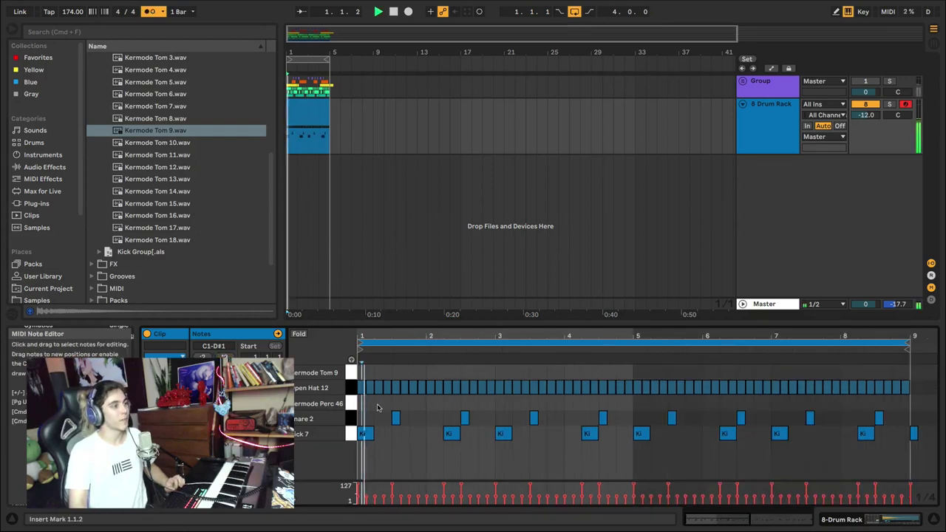
pyautogui.press('space')
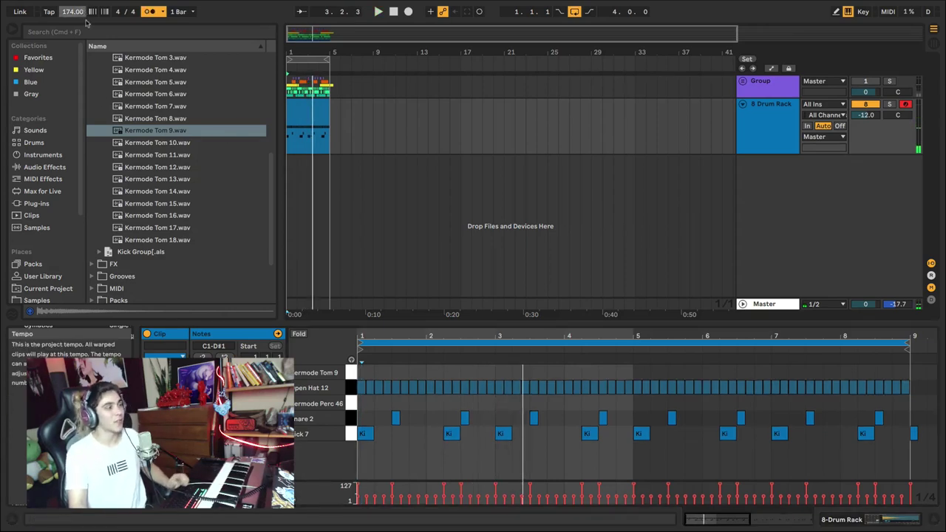
pyautogui.click(202, 357)
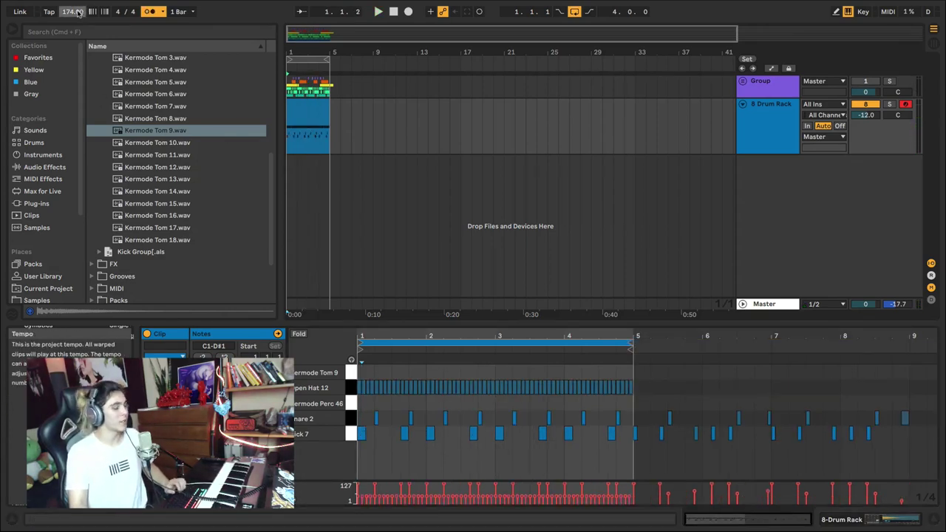
# - Try a project tempo of 80 BPM, settle on 90 BPM and play the drum pattern
pyautogui.click(78, 13)
pyautogui.write('80')
pyautogui.press('Return')
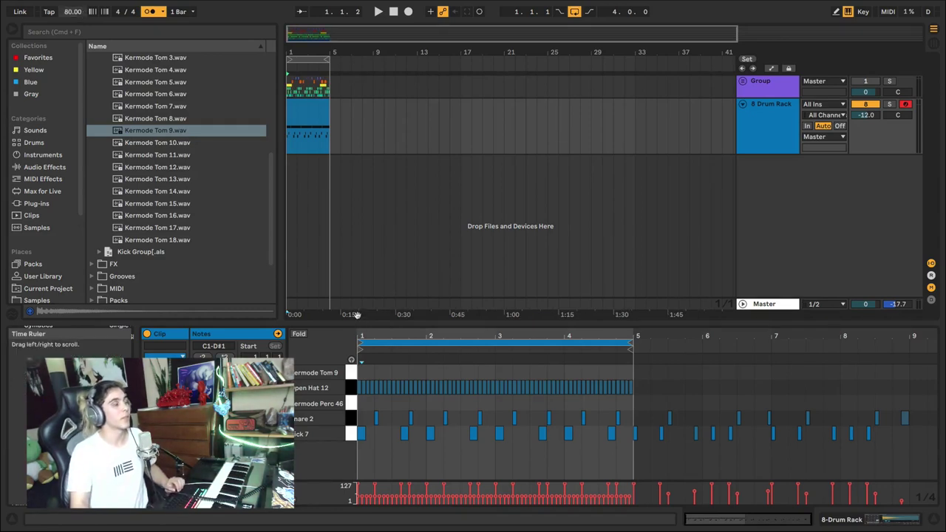
pyautogui.write('90')
pyautogui.press('Return')
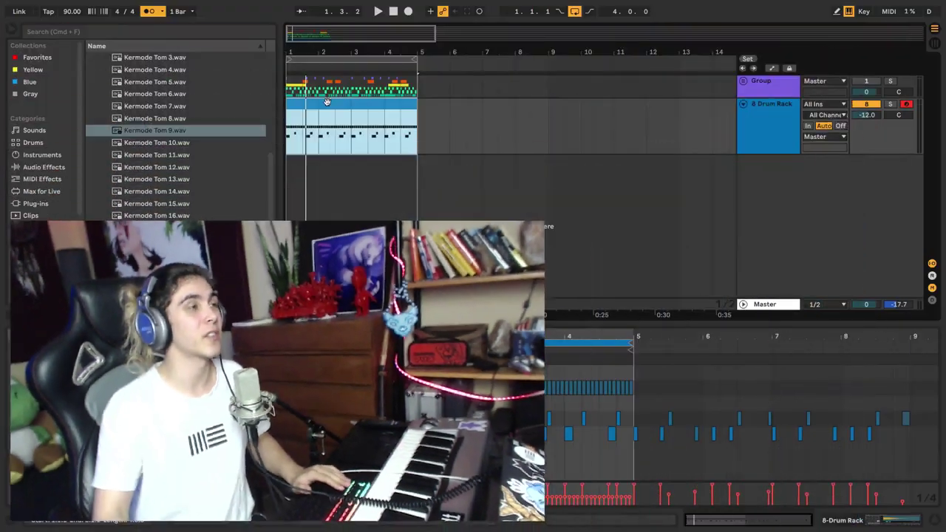
pyautogui.press('space')
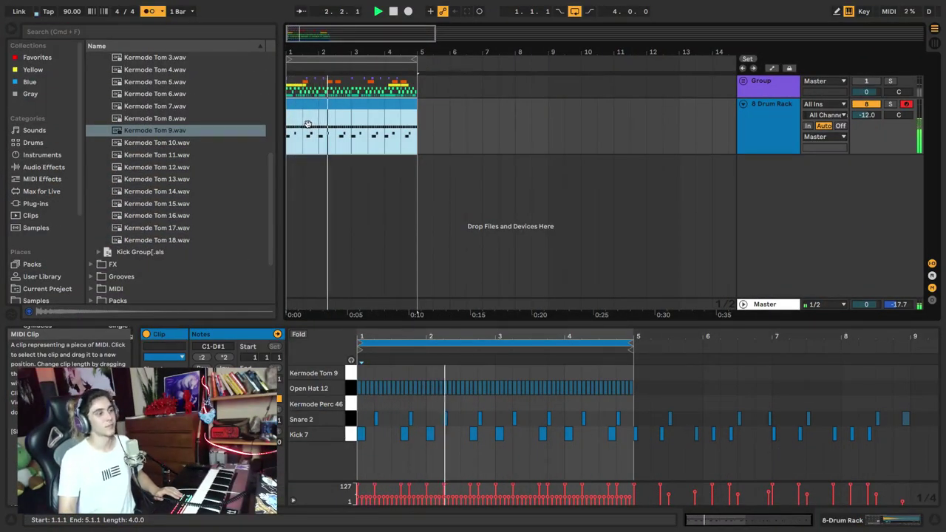
pyautogui.press('space')
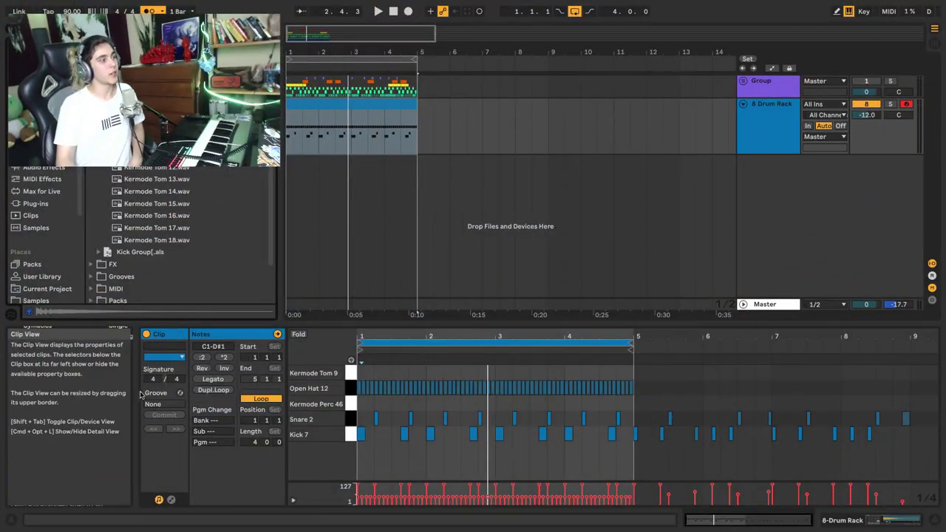
# - Open the groove library for the drum clip and look through the Hip Hop grooves
pyautogui.click(181, 396)
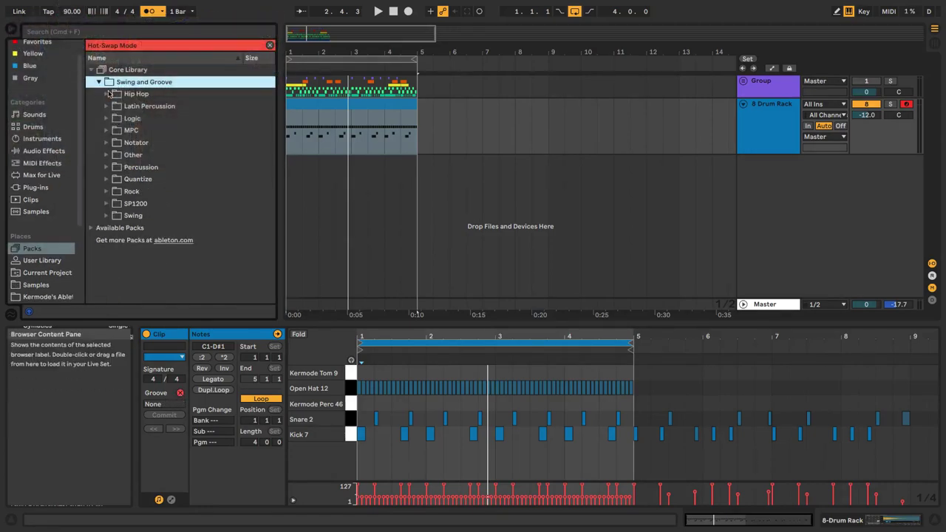
pyautogui.click(109, 95)
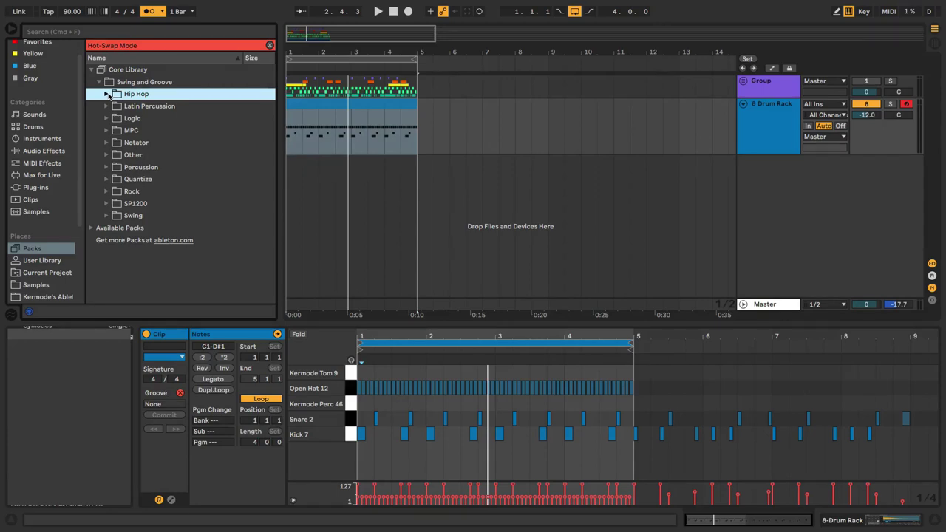
pyautogui.press('Down')
pyautogui.press('Up')
pyautogui.click(108, 95)
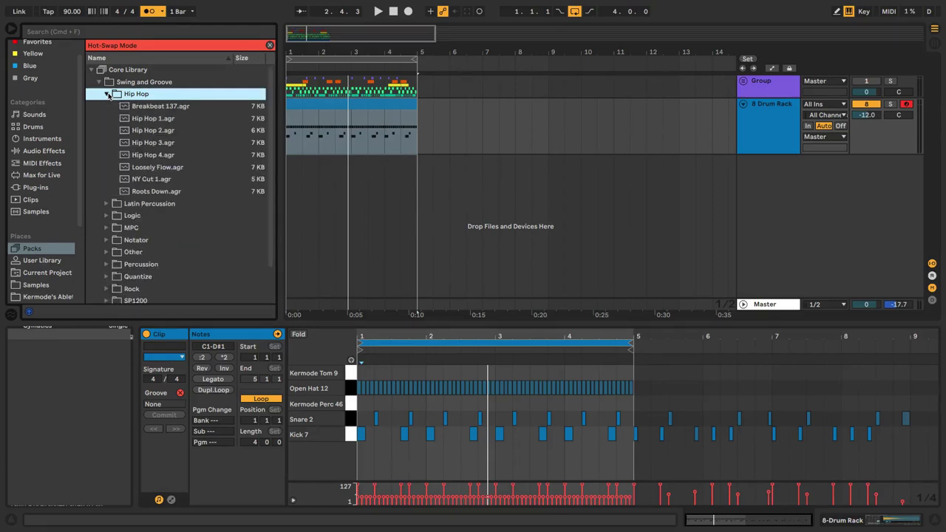
pyautogui.press('Down')
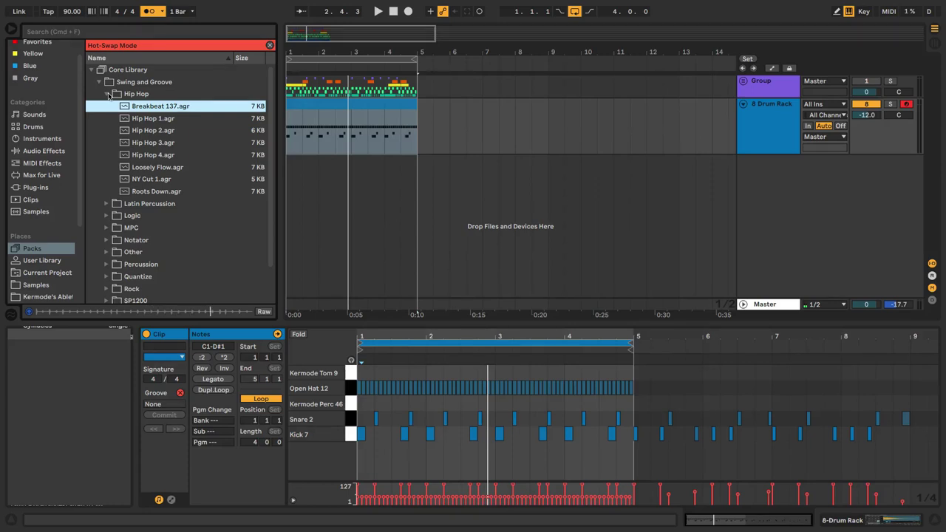
pyautogui.press('Up')
pyautogui.press('Left')
# - Expand the Swing folder in the Swing and Groove library
pyautogui.press('Down')
pyautogui.press('Down')
pyautogui.press('Down')
pyautogui.press('Down')
pyautogui.press('Down')
pyautogui.press('Down')
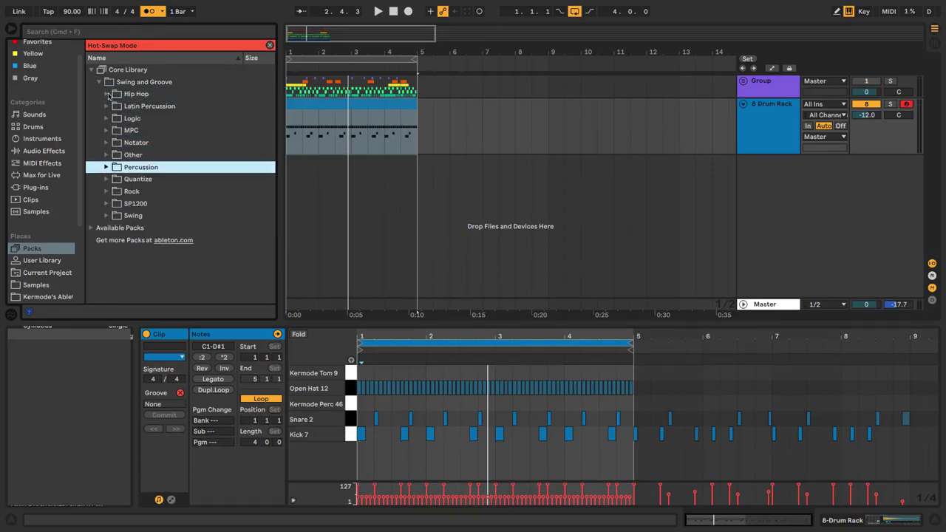
pyautogui.press('Down')
pyautogui.press('Down')
pyautogui.press('Down')
pyautogui.press('Down')
pyautogui.press('Right')
pyautogui.press('Down')
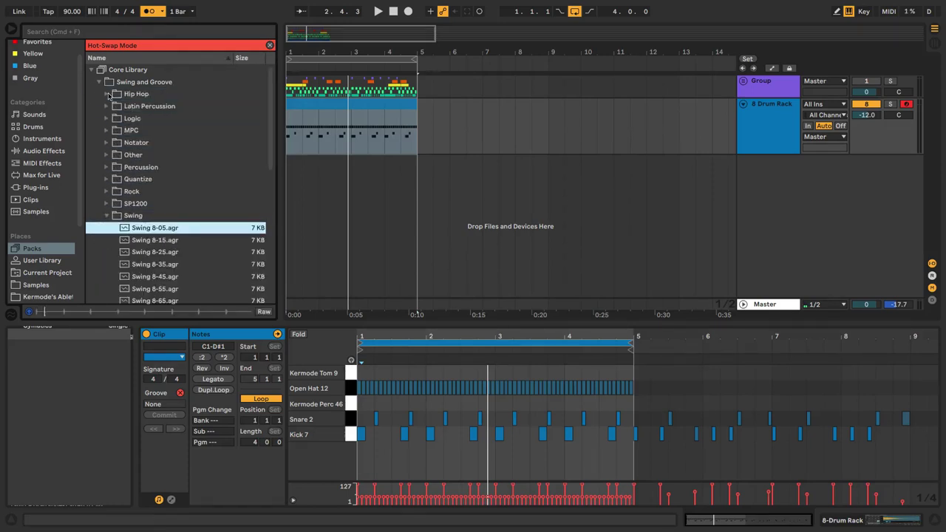
# - Browse and preview the available eighth-note and sixteenth-note swing grooves
pyautogui.press('Down')
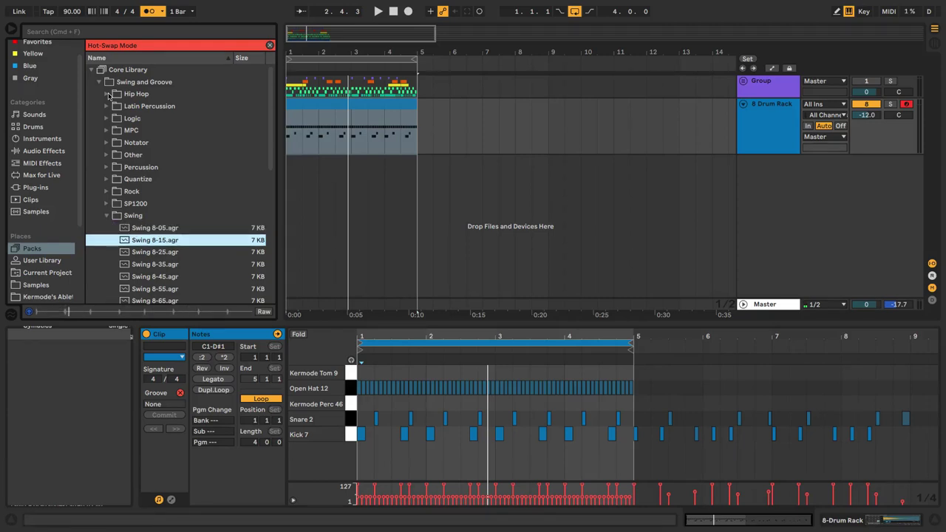
pyautogui.press('Down')
pyautogui.press('Down')
pyautogui.press('Down')
pyautogui.press('Down')
pyautogui.press('Down')
pyautogui.press('Down')
pyautogui.press('Down')
pyautogui.press('Down')
pyautogui.press('Down')
pyautogui.press('Down')
pyautogui.press('Down')
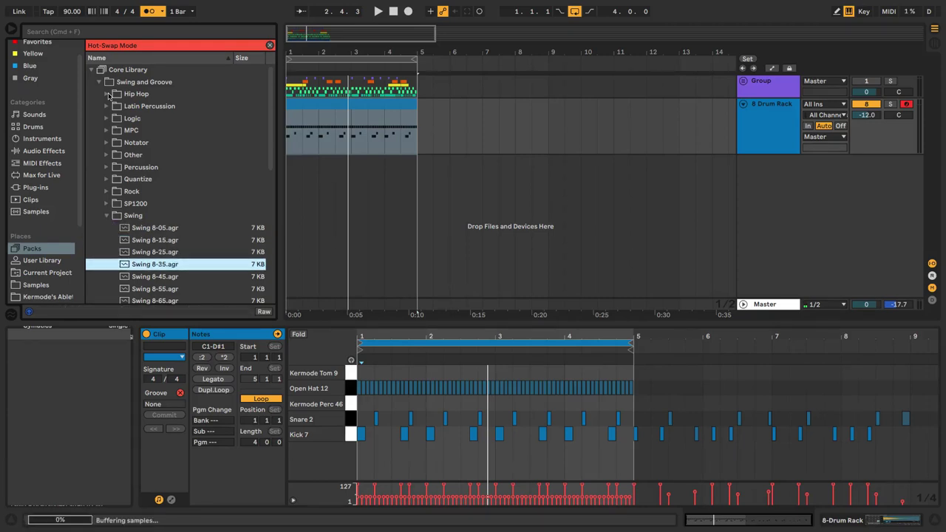
pyautogui.press('Up')
pyautogui.press('Up')
pyautogui.press('Up')
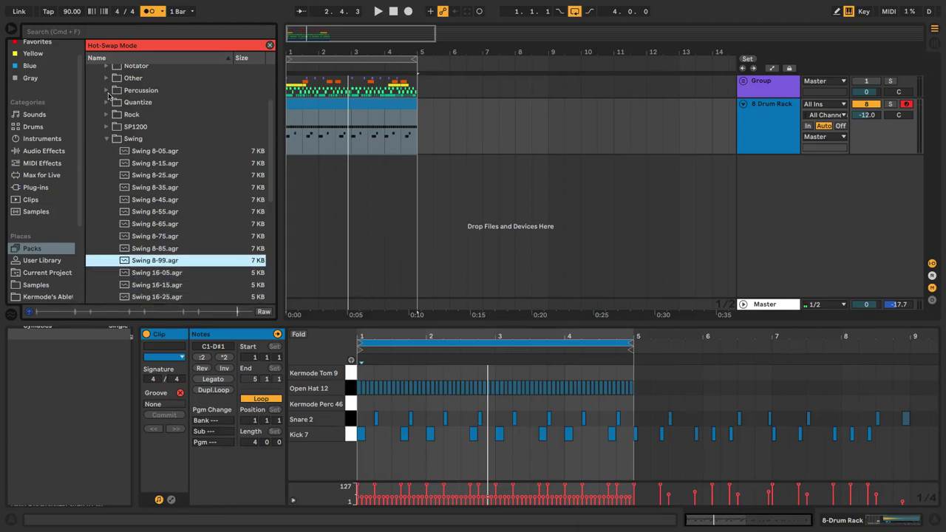
# - Apply the Swing 8-05 groove to the drum clip and play the beat
pyautogui.press('Up')
pyautogui.press('Up')
pyautogui.press('Up')
pyautogui.press('Up')
pyautogui.press('Up')
pyautogui.press('Up')
pyautogui.press('Up')
pyautogui.press('Up')
pyautogui.press('Up')
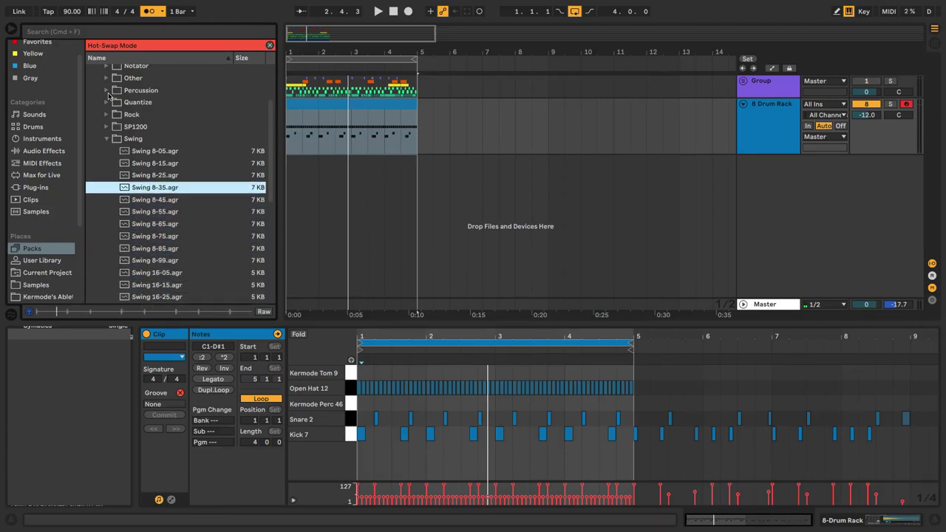
pyautogui.press('Return')
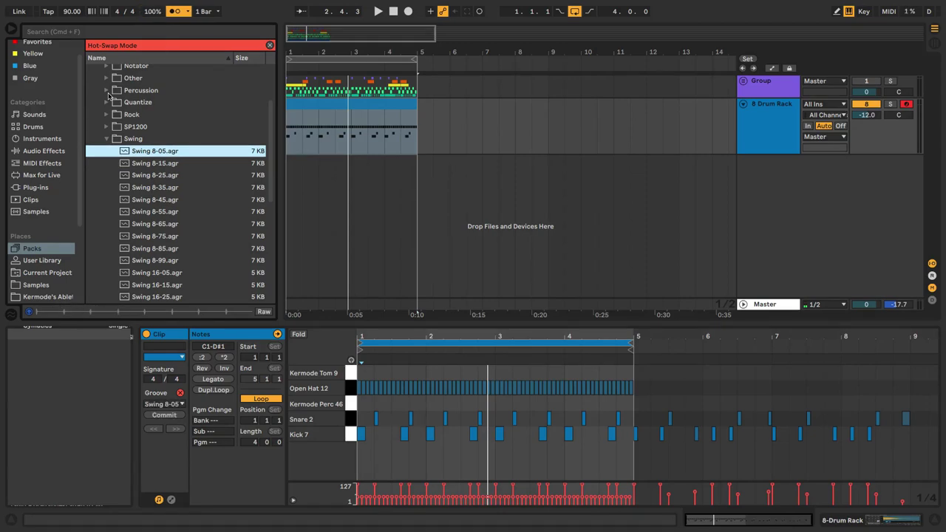
pyautogui.press('space')
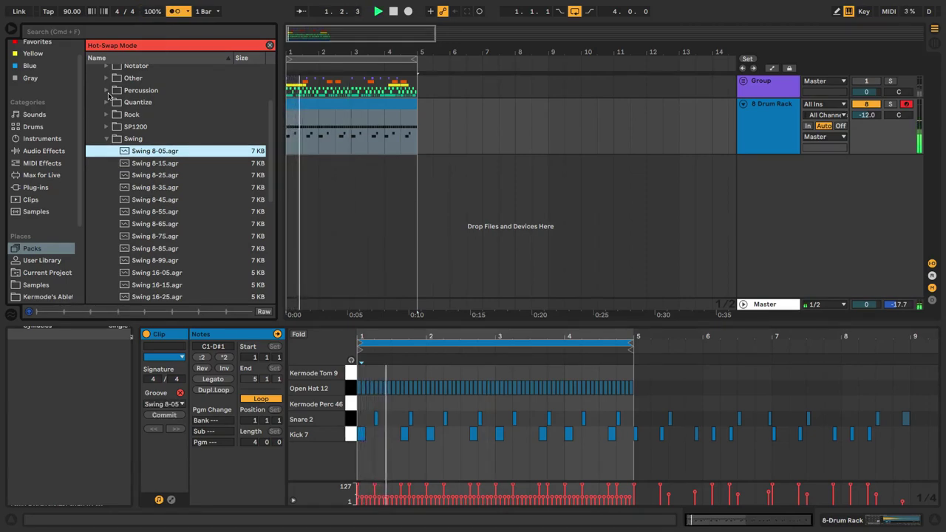
# - Apply the Swing 8-35 groove to the drum clip while the beat plays
pyautogui.press('Down')
pyautogui.press('Down')
pyautogui.press('Down')
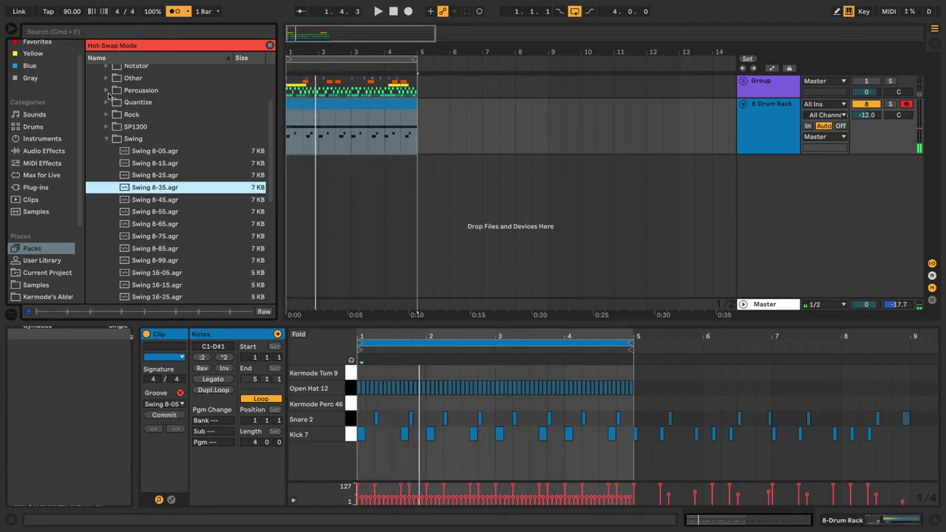
pyautogui.press('Return')
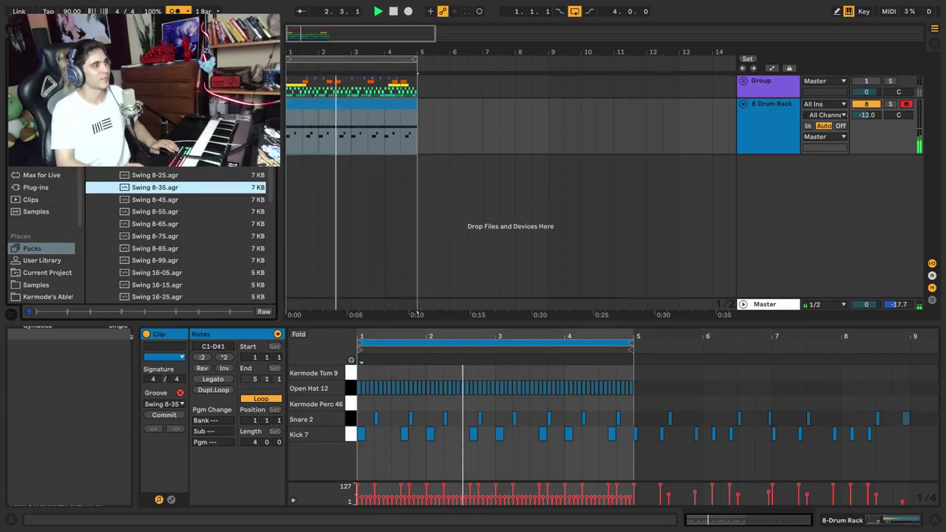
# - Step through the stronger eighth-note swings, apply Swing 8-99 to the drum clip, and exit groove hot-swapping
pyautogui.press('Down')
pyautogui.press('Down')
pyautogui.press('Down')
pyautogui.press('Down')
pyautogui.press('Down')
pyautogui.press('Down')
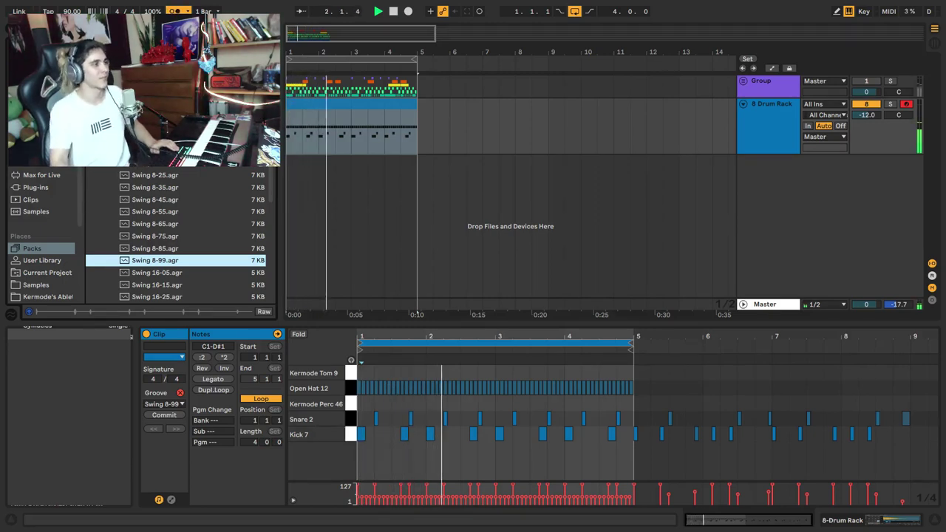
pyautogui.click(179, 393)
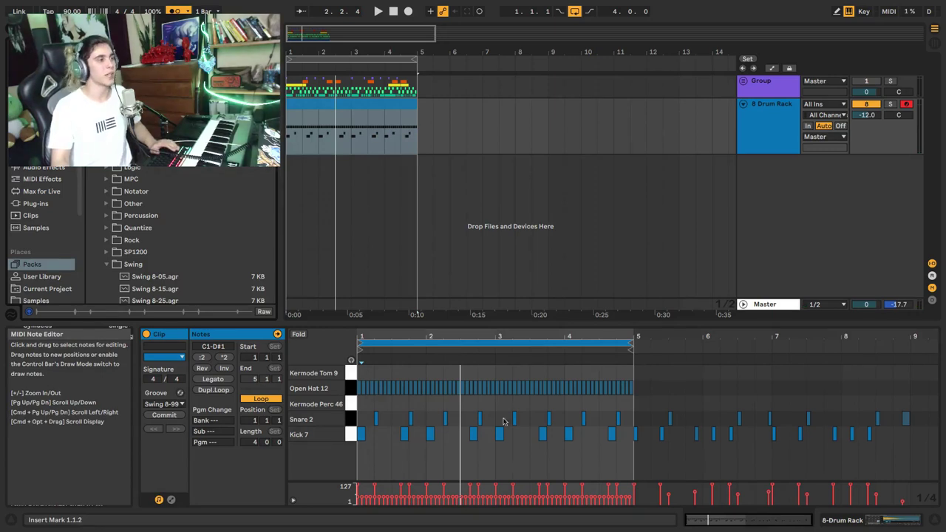
# - Try committing the Swing 8-99 groove to the clip's notes, and undo the commit after playback
pyautogui.moveTo(377, 337); pyautogui.dragTo(390, 349)
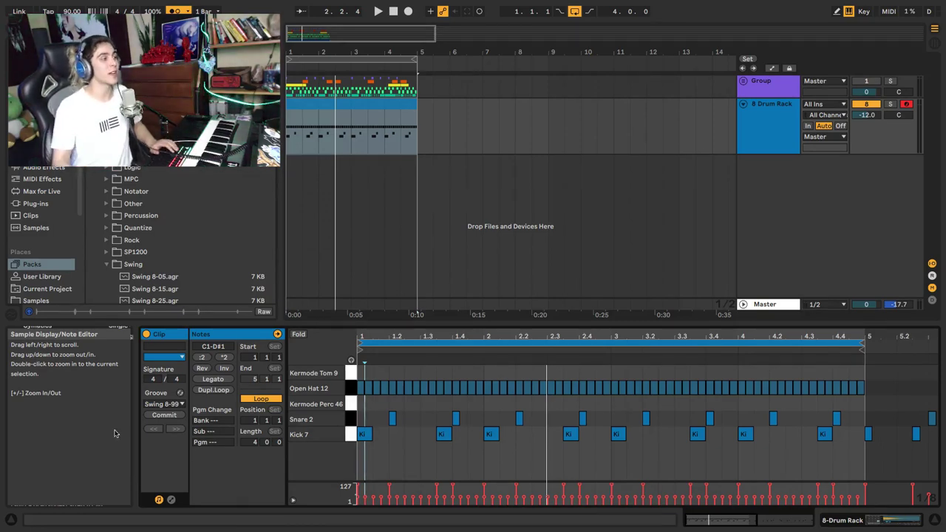
pyautogui.click(162, 415)
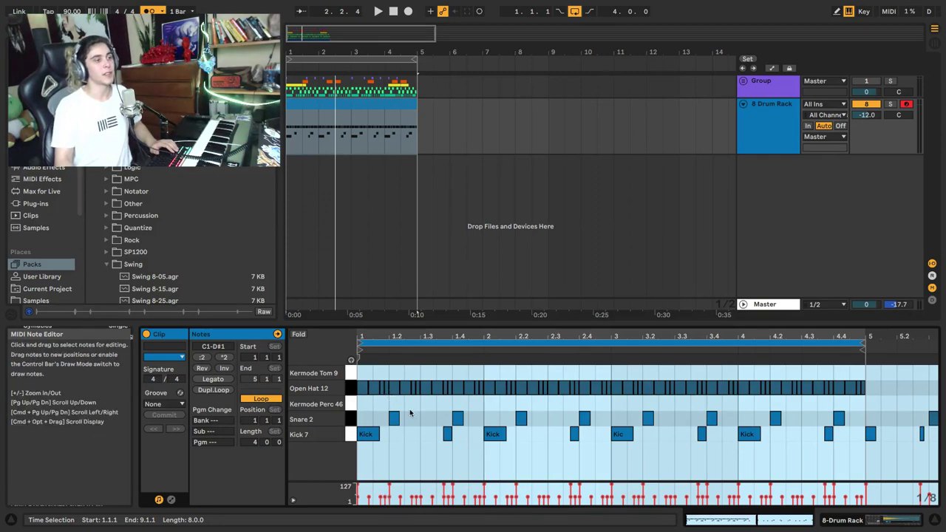
pyautogui.press('space')
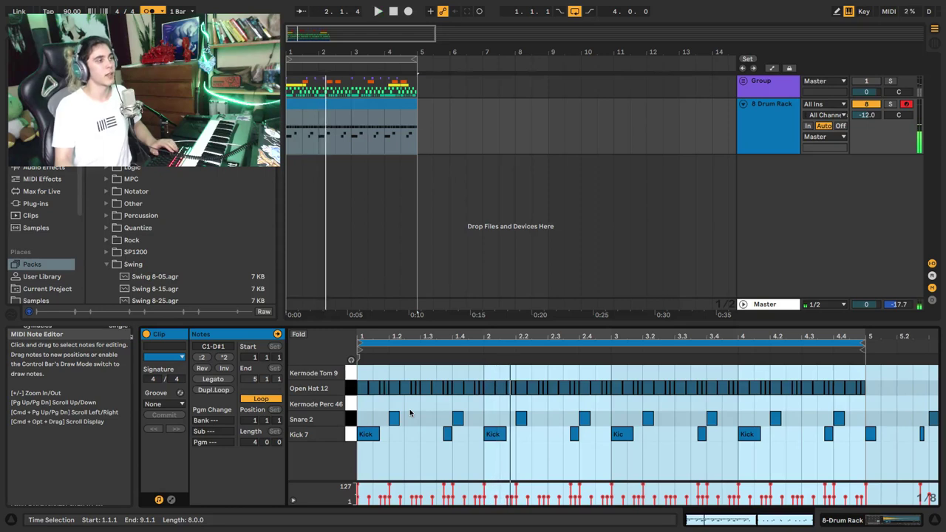
pyautogui.click(411, 416)
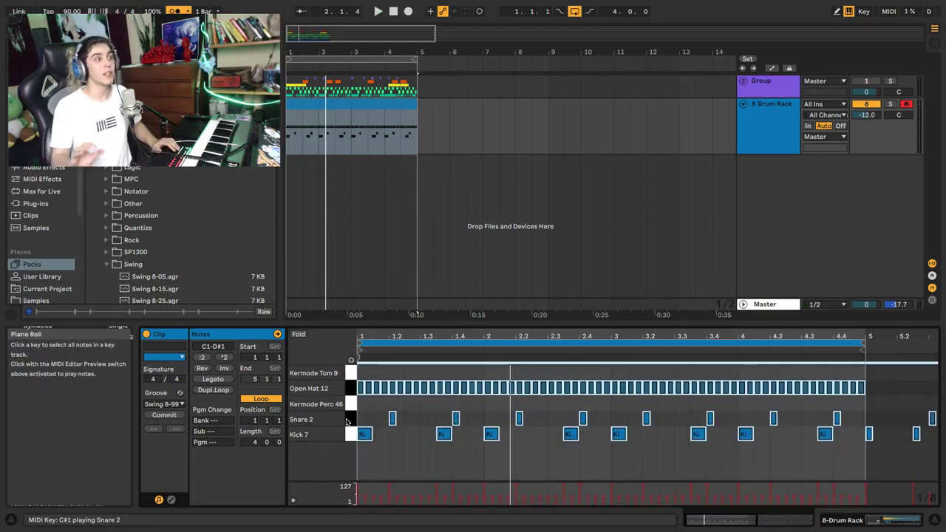
# - In the groove pool, set Swing 8-99's Random to 27% and Velocity to 100%, checking the beat by playback
pyautogui.click(12, 319)
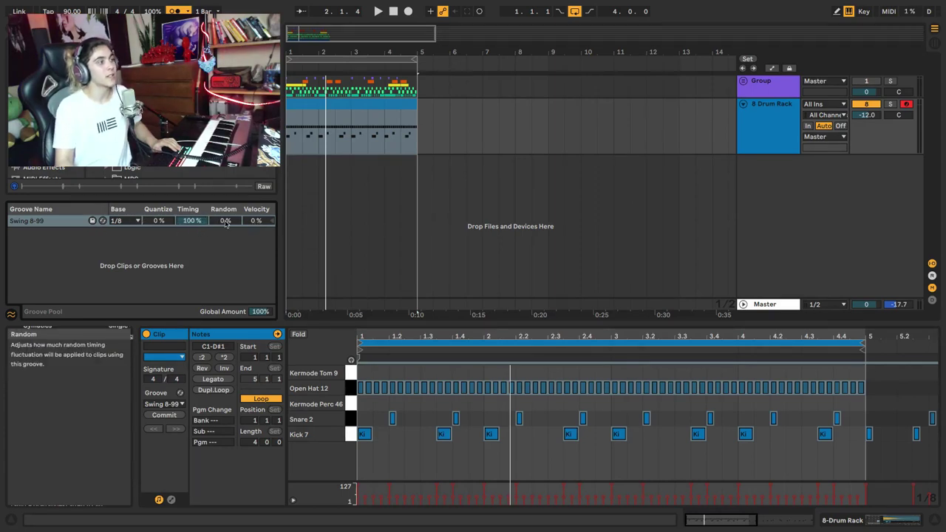
pyautogui.moveTo(225, 223); pyautogui.dragTo(226, 218)
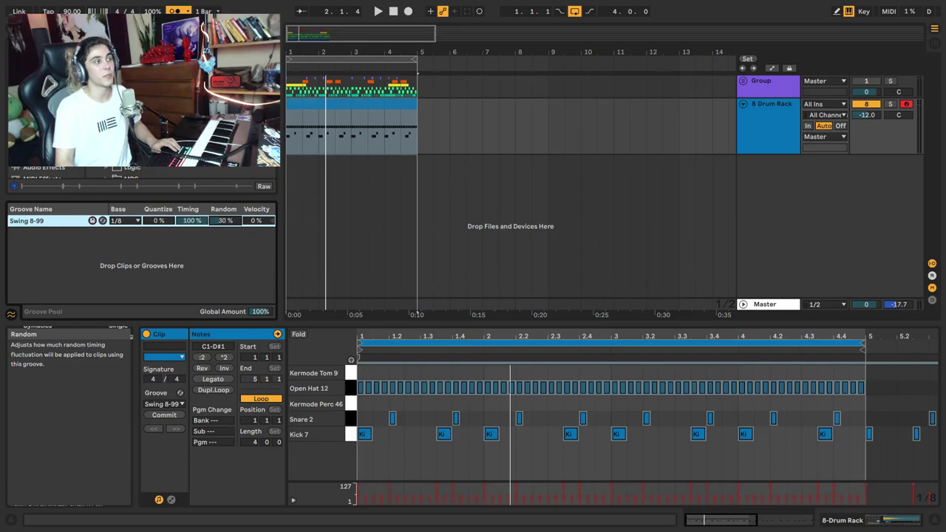
pyautogui.press('space')
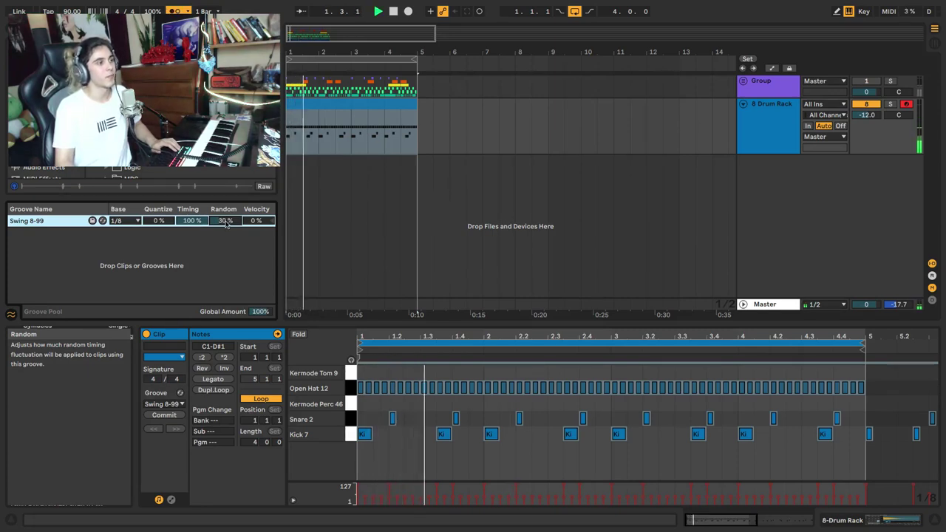
pyautogui.moveTo(225, 225); pyautogui.dragTo(227, 228)
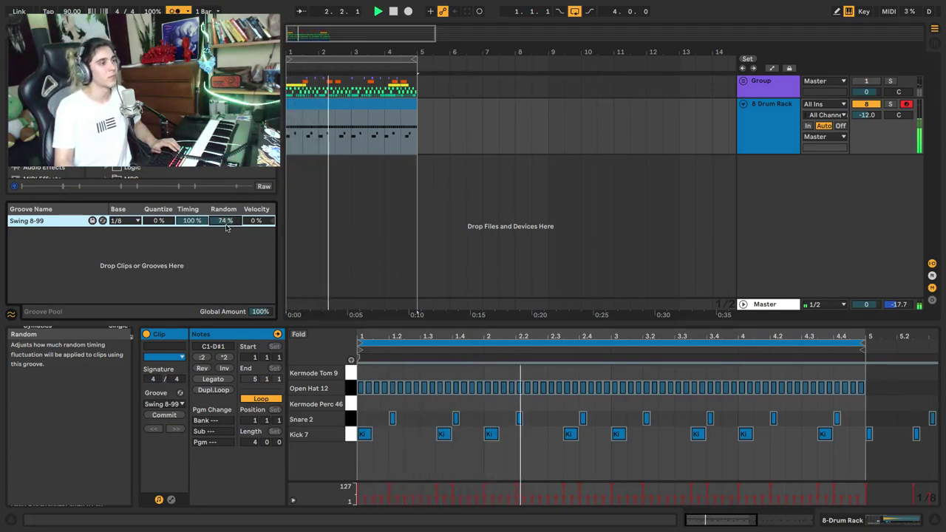
pyautogui.moveTo(227, 229); pyautogui.dragTo(227, 243)
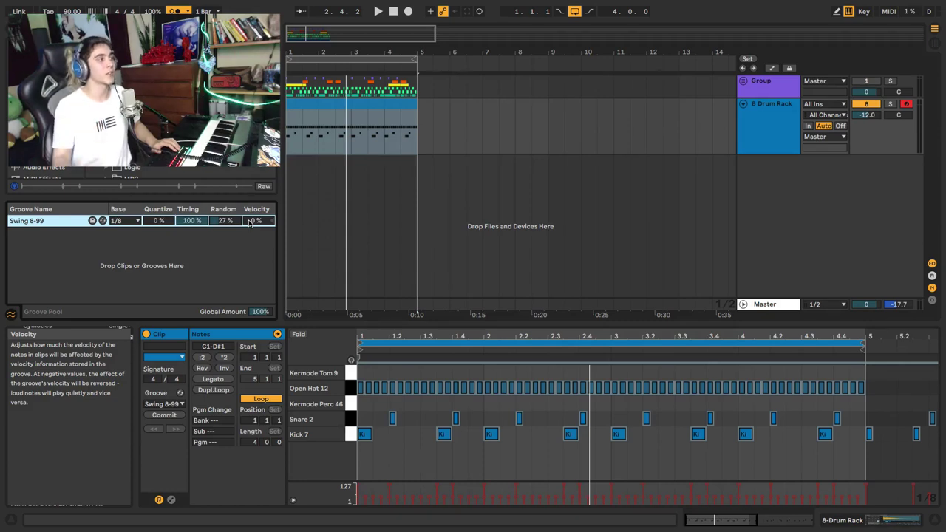
pyautogui.moveTo(250, 222); pyautogui.dragTo(250, 148)
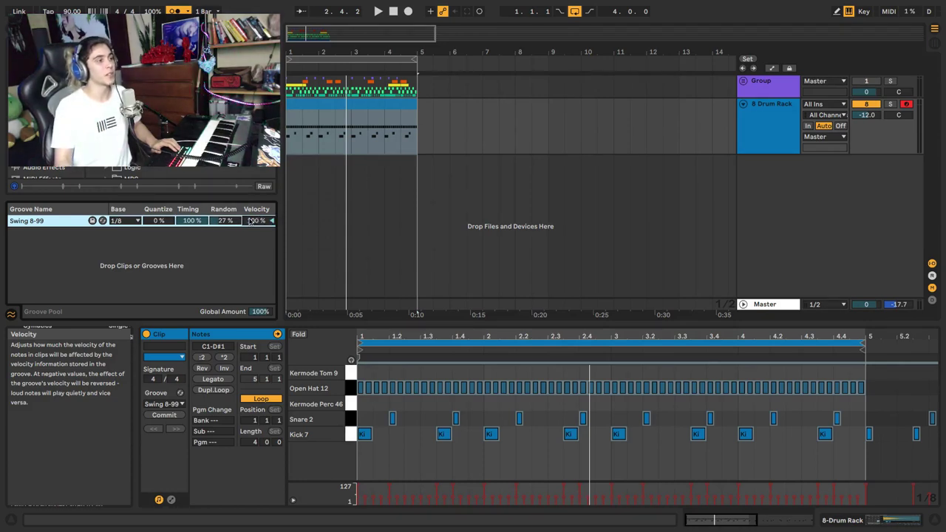
pyautogui.press('space')
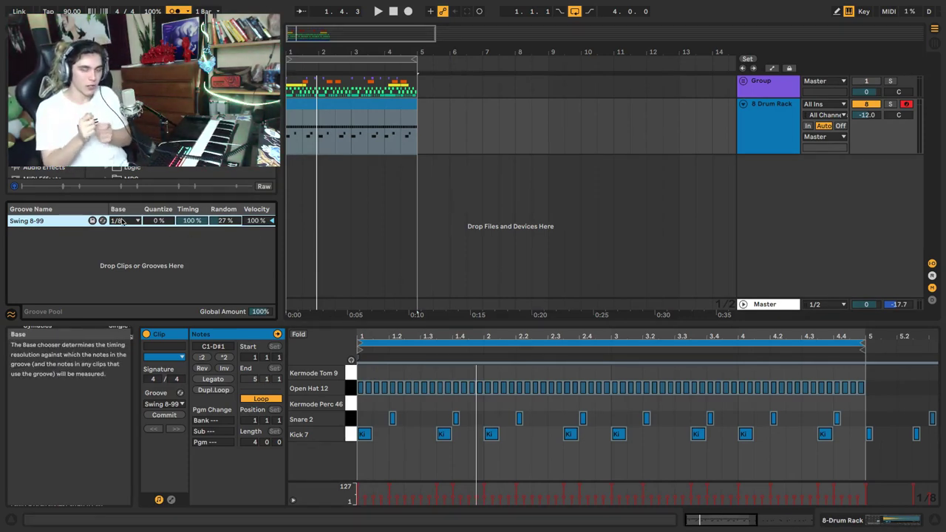
# - Try a 1/4 Base for the Swing 8-99 groove, return it to 1/8, and compare both by playback
pyautogui.click(119, 222)
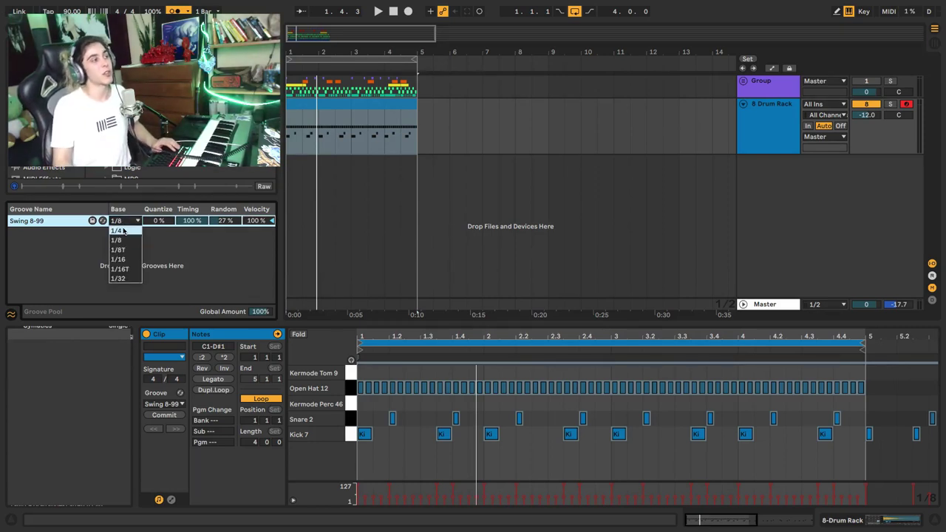
pyautogui.click(124, 231)
pyautogui.press('space')
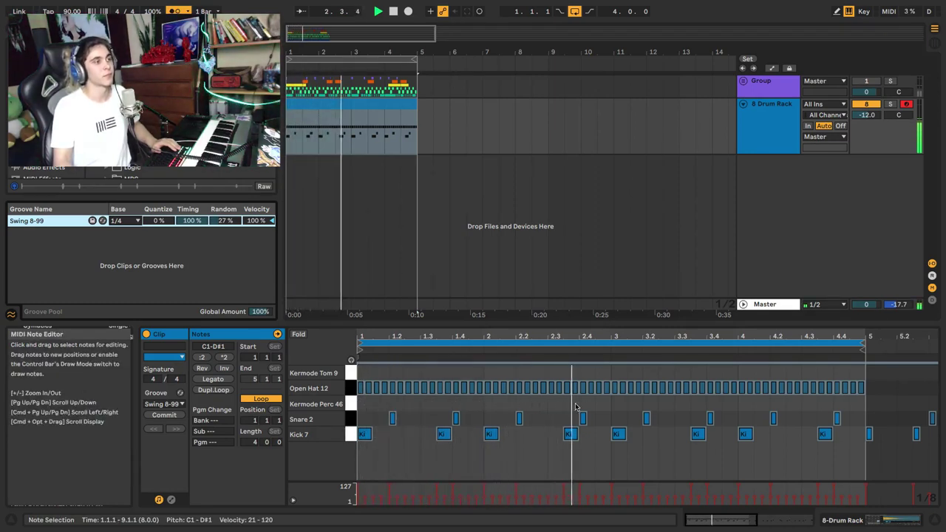
pyautogui.press('space')
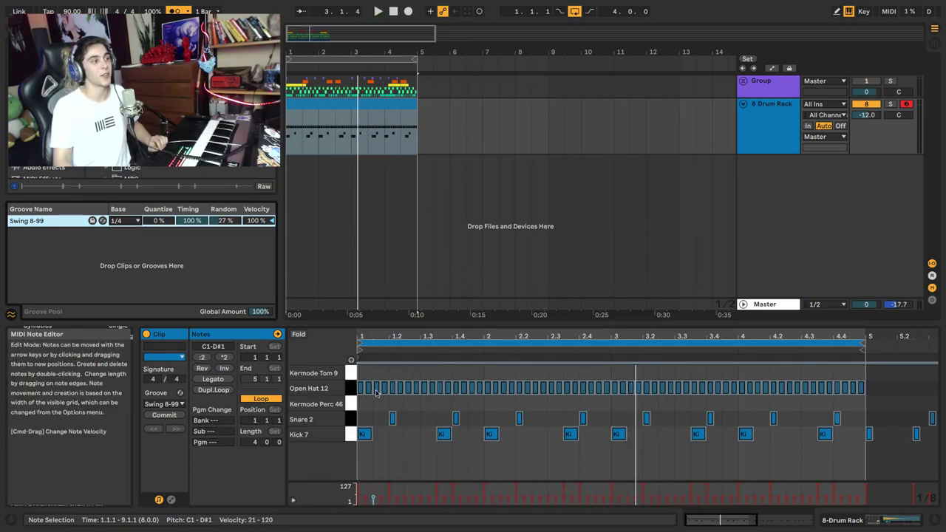
pyautogui.press('space')
pyautogui.press('space')
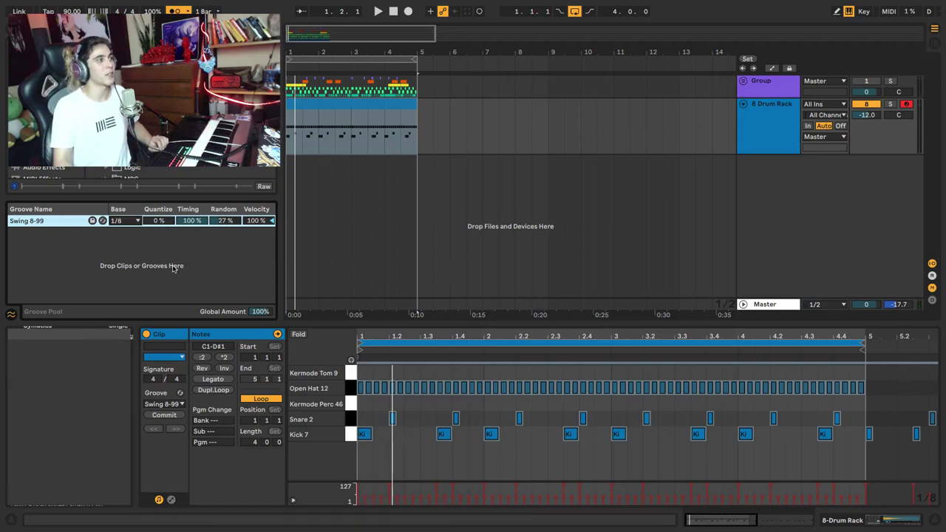
pyautogui.press('space')
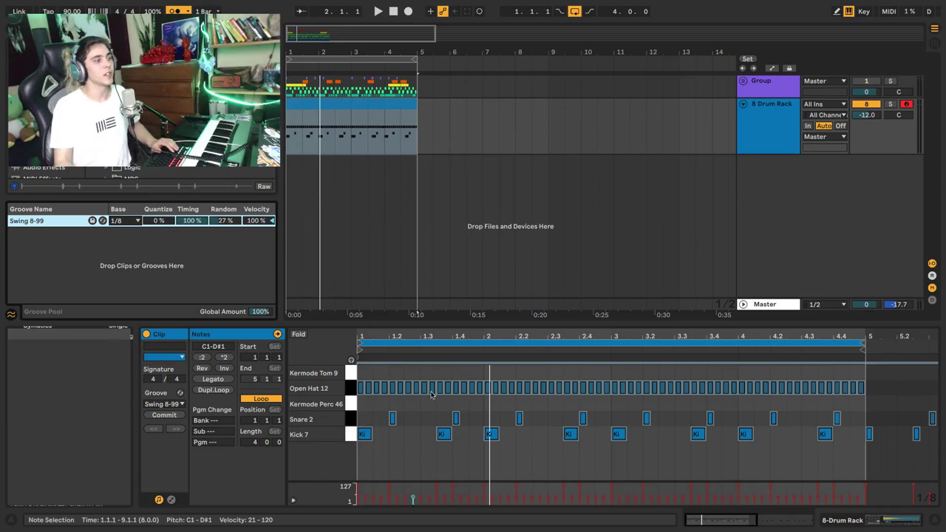
# - Try 100% Quantize on the Swing 8-99 groove during playback and return it to 0%
pyautogui.moveTo(159, 224); pyautogui.dragTo(159, 149)
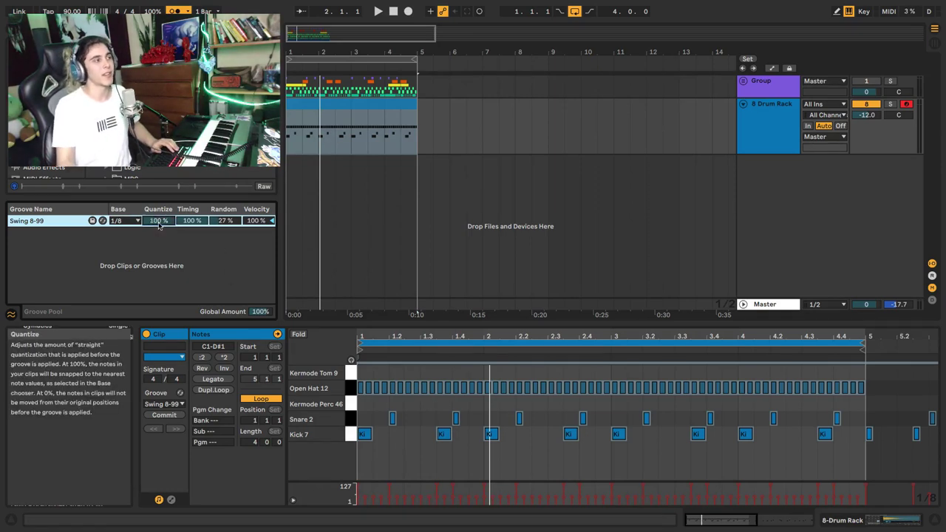
pyautogui.press('space')
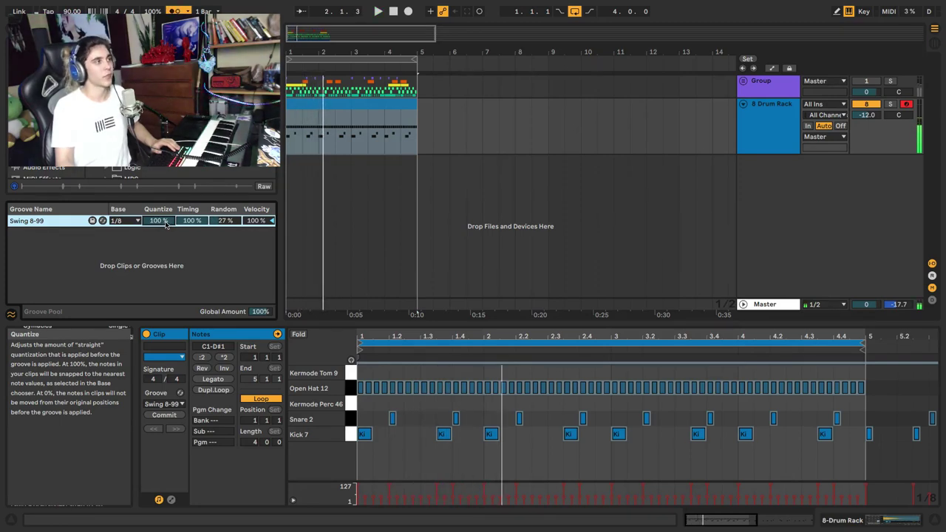
pyautogui.moveTo(165, 225); pyautogui.dragTo(165, 245)
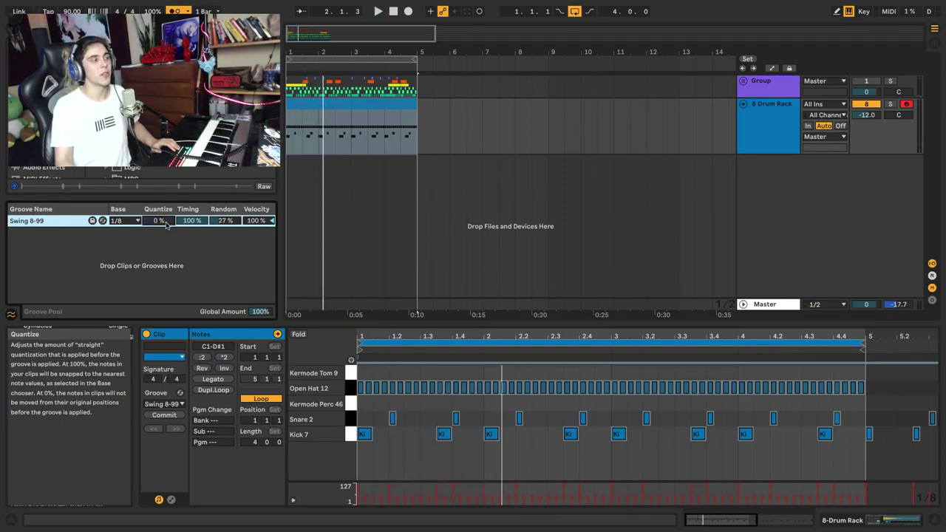
pyautogui.press('space')
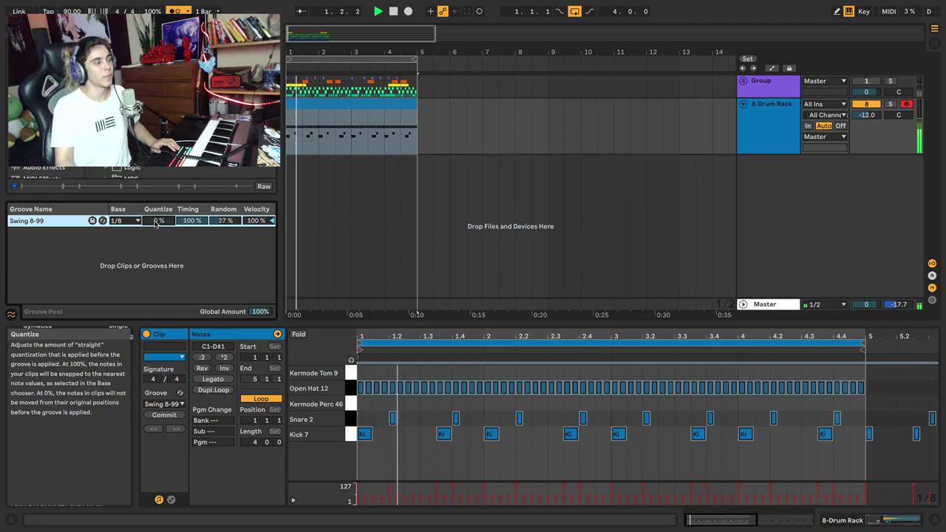
pyautogui.moveTo(155, 224); pyautogui.dragTo(156, 221)
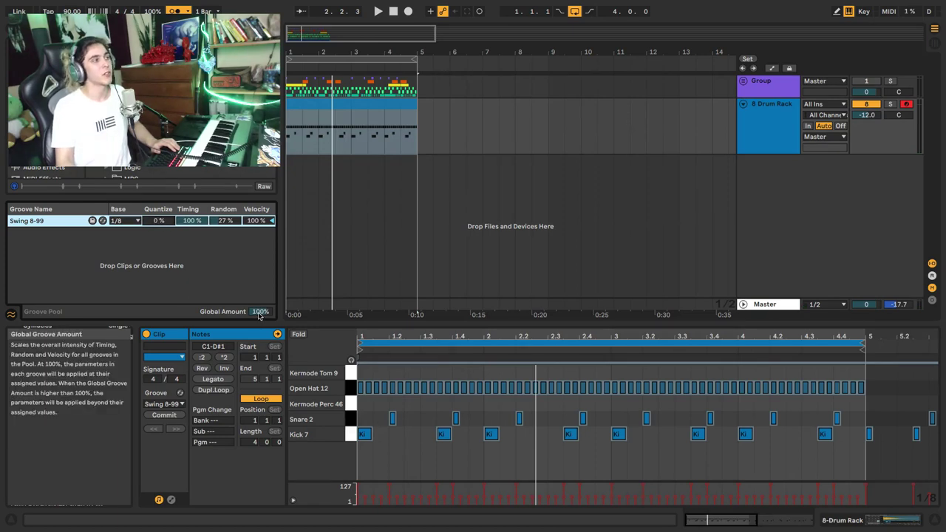
# - Compare the beat with the Global Amount at 88% and 0%, and raise it to 130%
pyautogui.moveTo(260, 313); pyautogui.dragTo(260, 318)
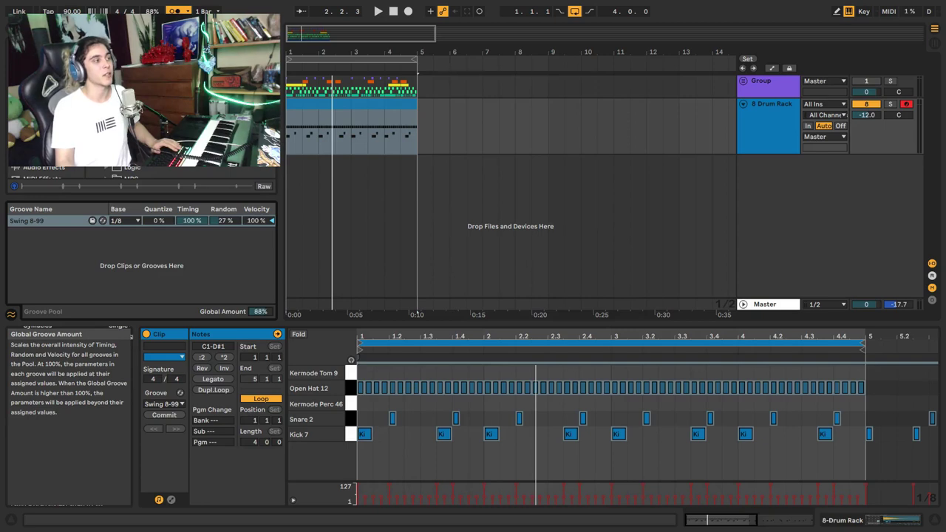
pyautogui.press('space')
pyautogui.press('space')
pyautogui.moveTo(260, 312); pyautogui.dragTo(260, 377)
pyautogui.press('space')
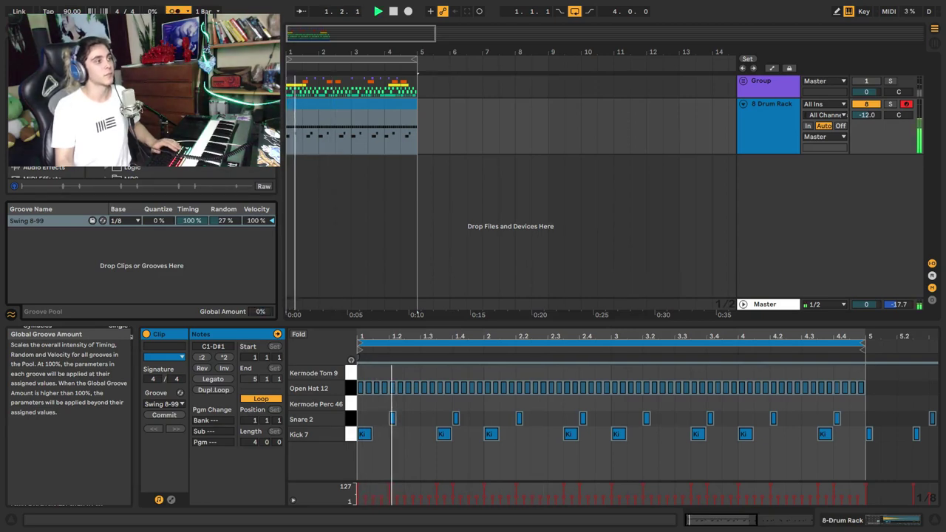
pyautogui.moveTo(260, 312); pyautogui.dragTo(259, 216)
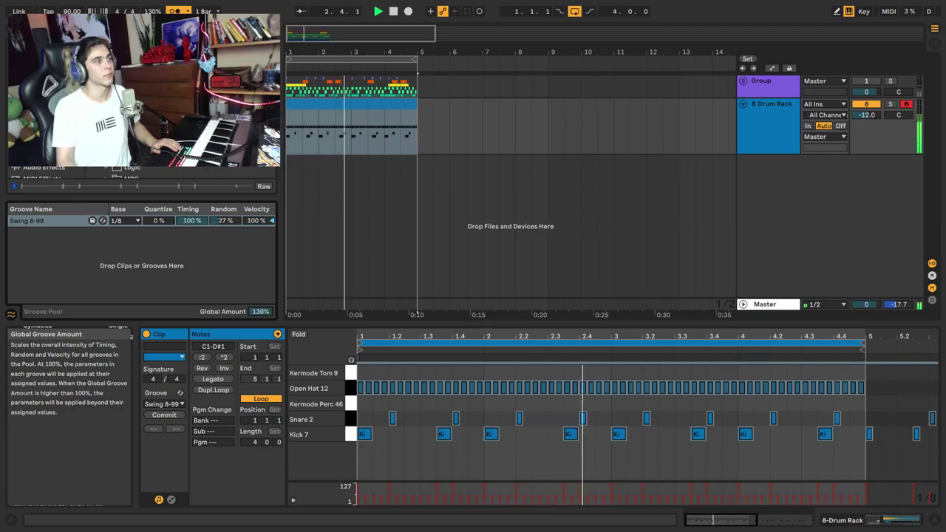
pyautogui.press('space')
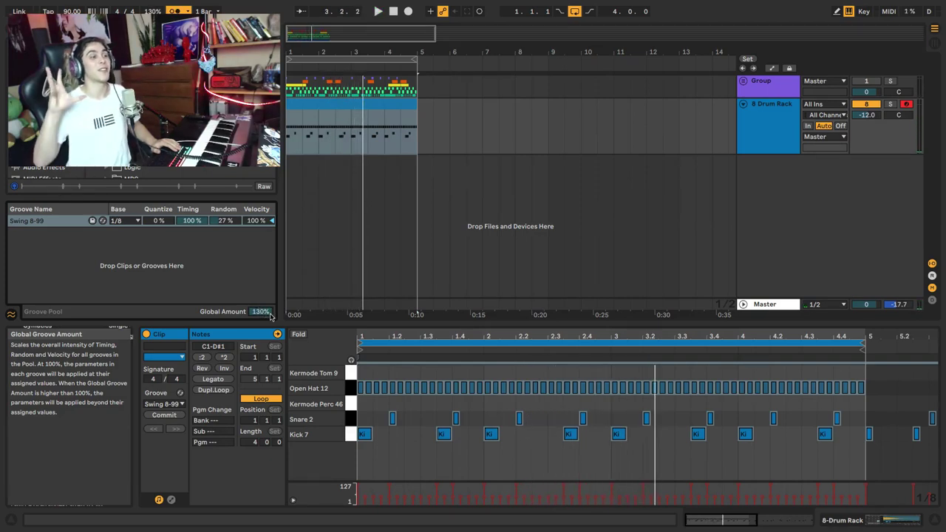
# - Commit the Swing 8-99 groove to the drum clip's notes and play the clip from 1.1.3
pyautogui.click(172, 416)
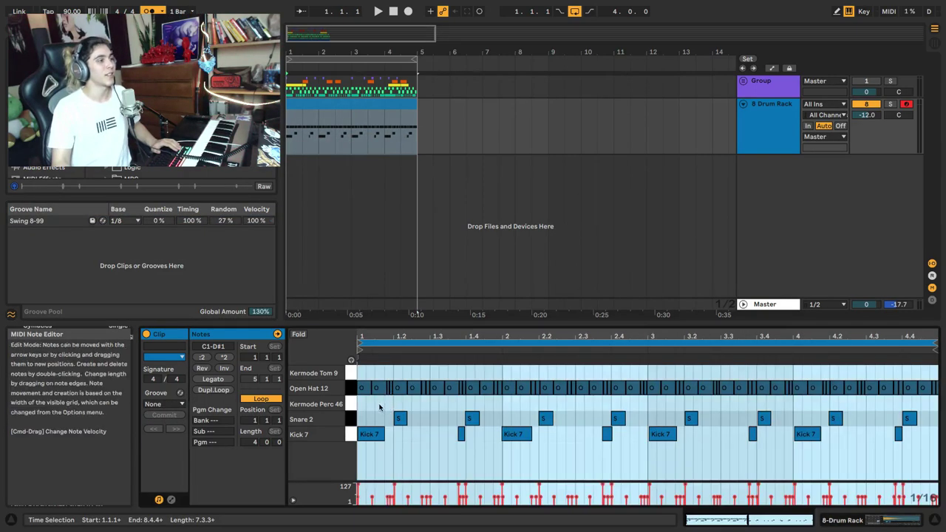
pyautogui.click(374, 389)
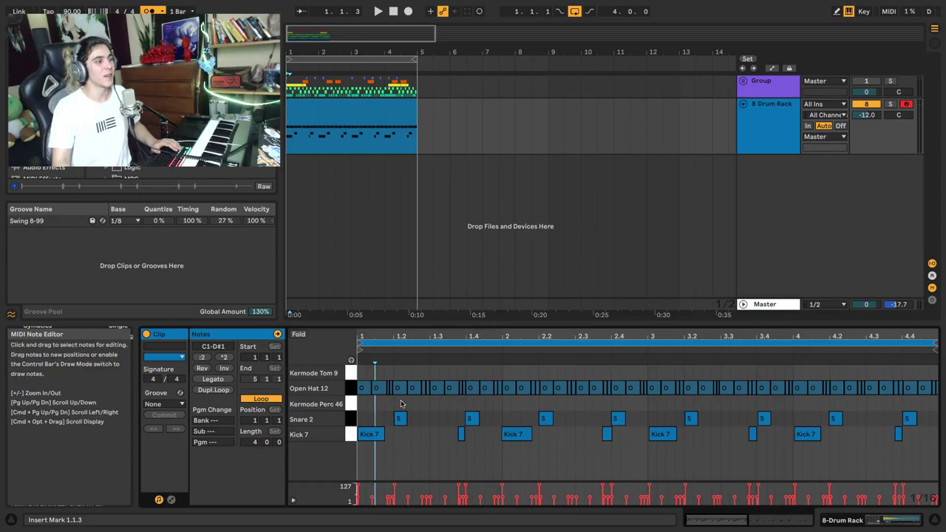
pyautogui.press('space')
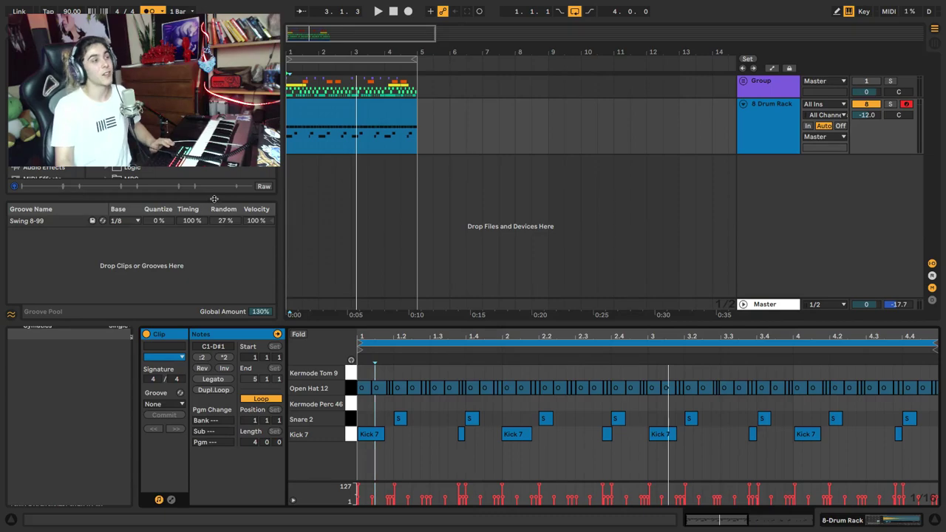
# - Hide the groove pool and unfold the Group track to show its individual drum tracks
pyautogui.moveTo(214, 199); pyautogui.dragTo(214, 311)
pyautogui.click(293, 90)
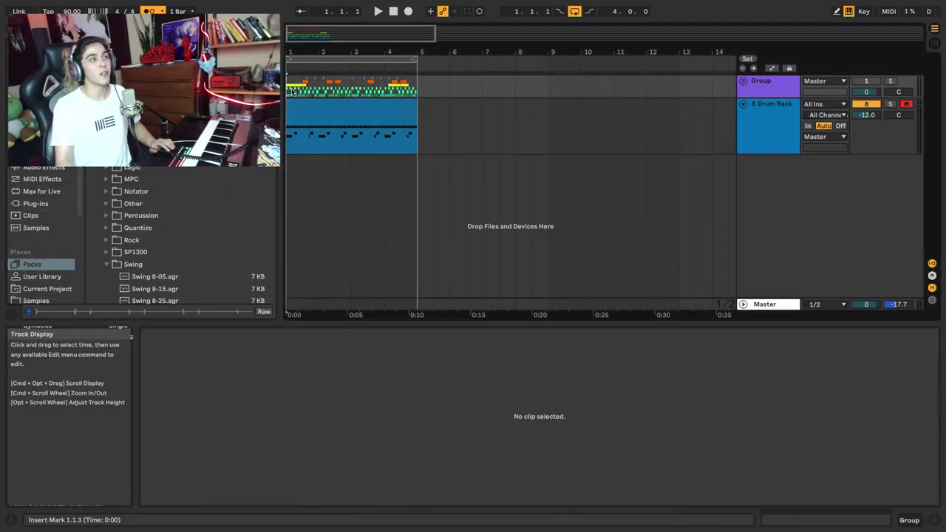
pyautogui.click(743, 80)
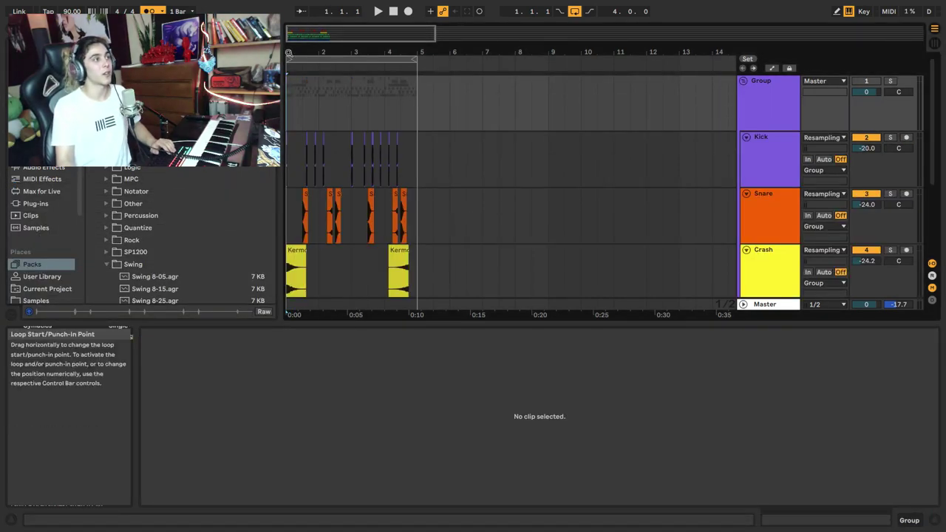
pyautogui.moveTo(322, 52); pyautogui.dragTo(322, 244)
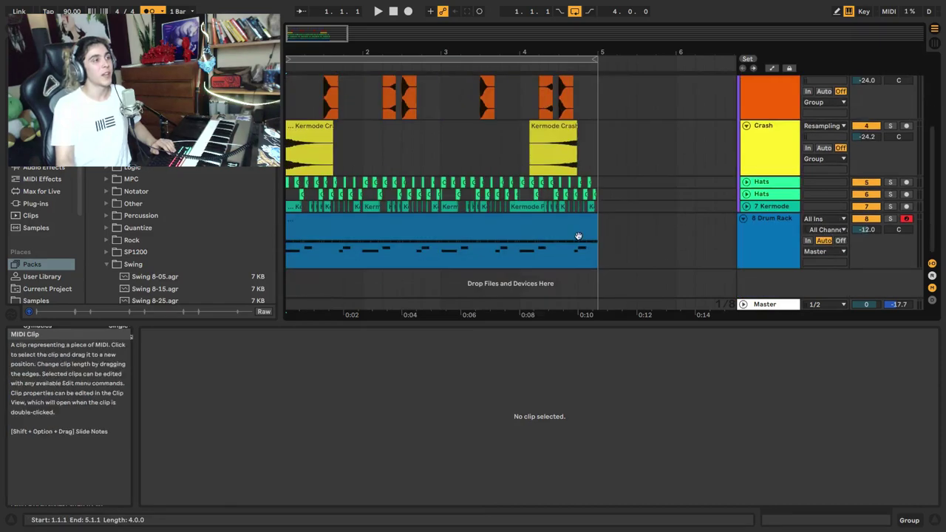
# - Look over the individual drum tracks in the group and fold the Group track
pyautogui.scroll(-3, 563, 282)
pyautogui.scroll(3, 571, 279)
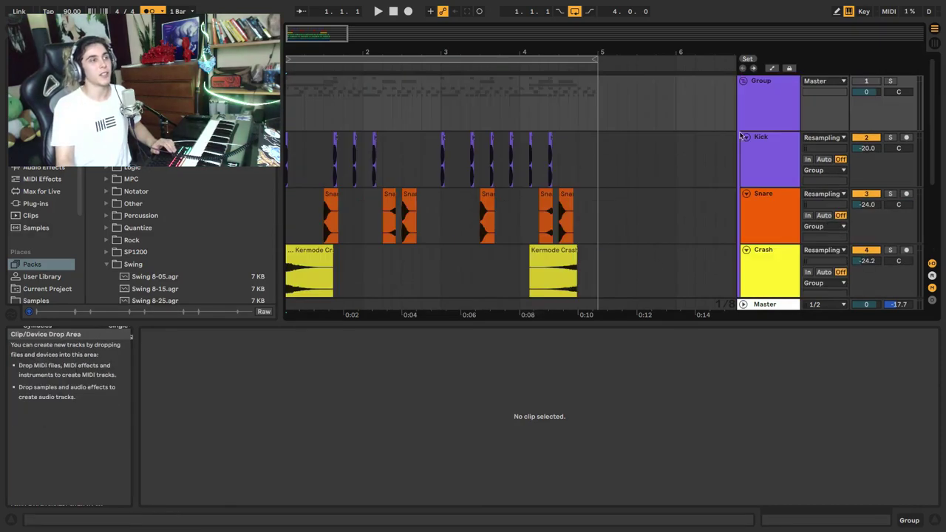
pyautogui.click(744, 81)
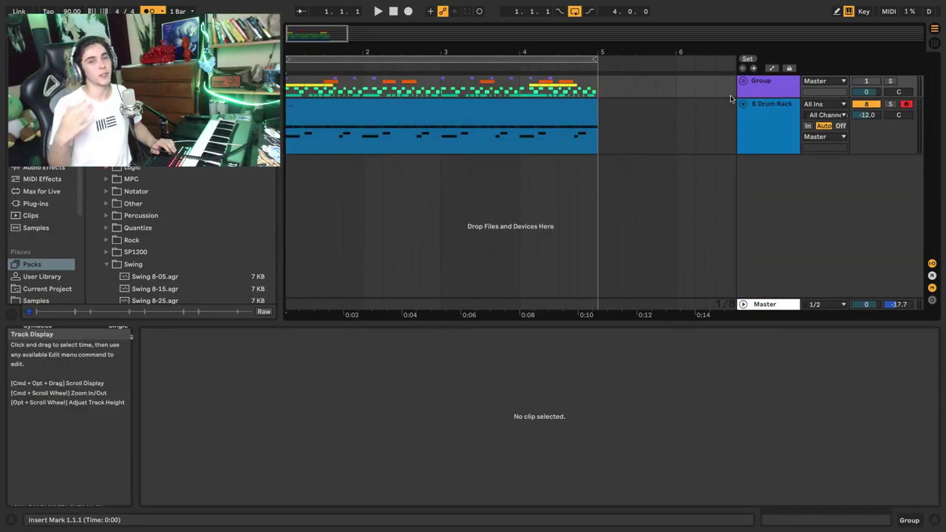
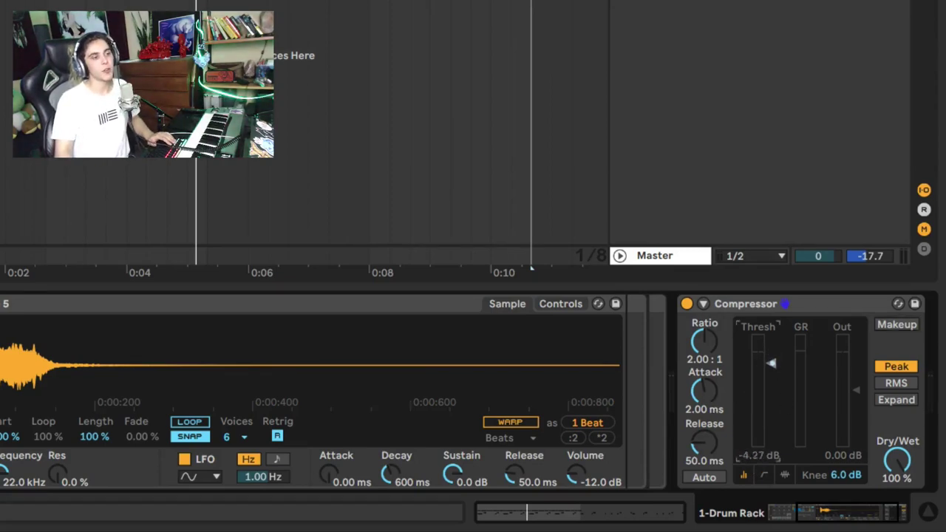
# - Lower the Compressor's threshold to -14.9 dB and try its ratio at inf:1 and 1.00:1
pyautogui.moveTo(771, 358); pyautogui.dragTo(771, 381)
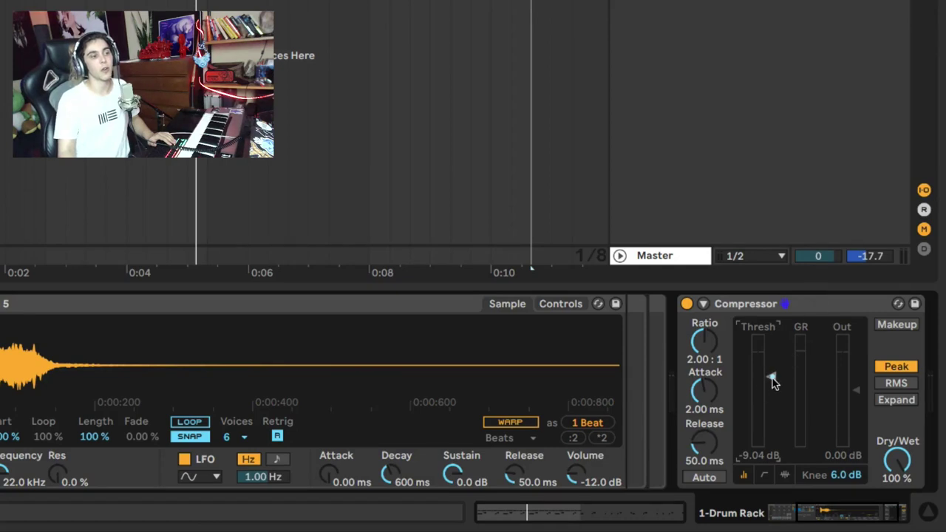
pyautogui.moveTo(769, 379); pyautogui.dragTo(771, 392)
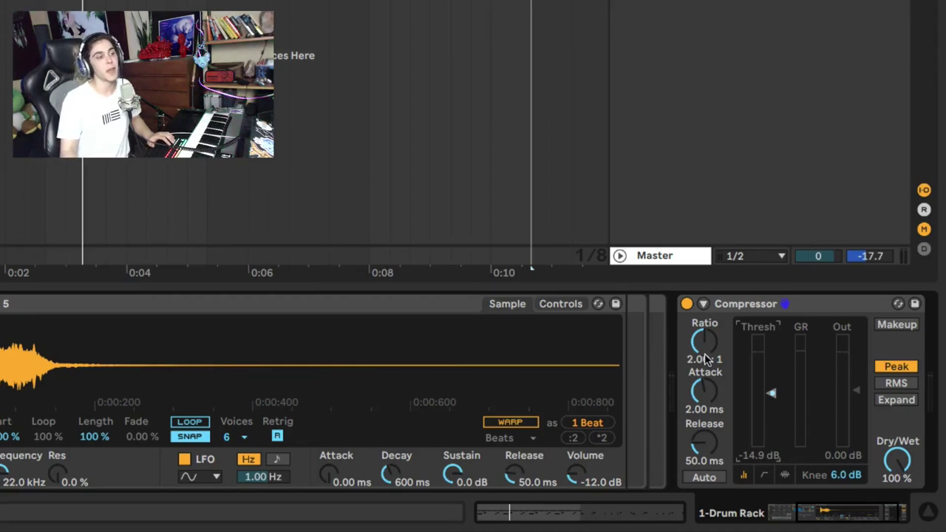
pyautogui.moveTo(708, 360); pyautogui.dragTo(707, 318)
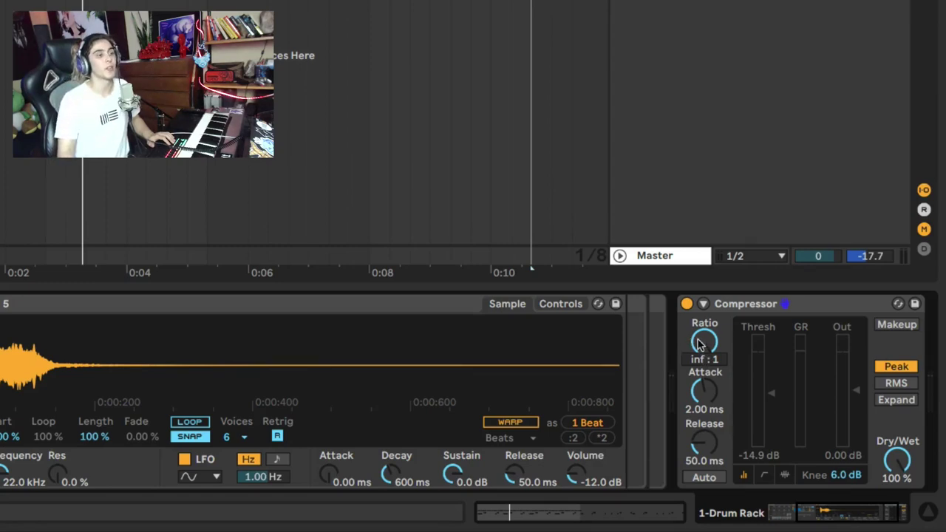
pyautogui.moveTo(700, 344); pyautogui.dragTo(700, 429)
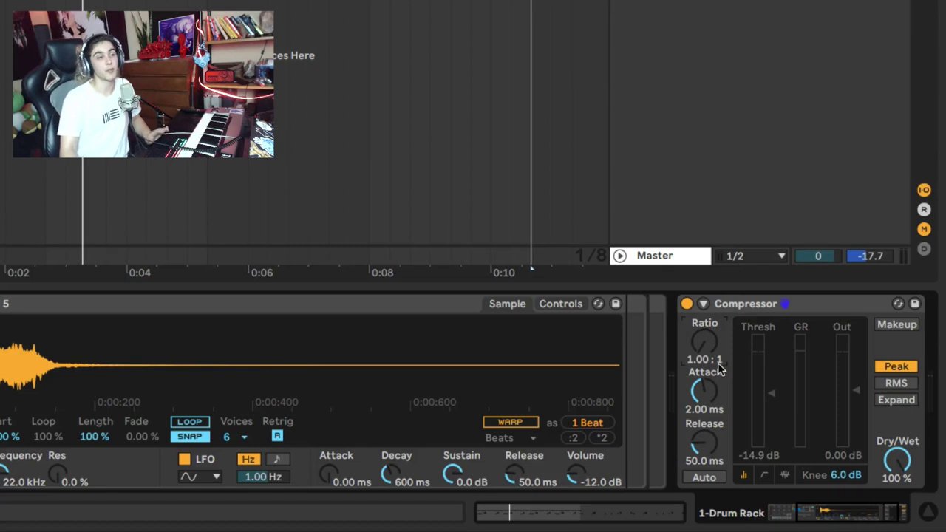
# - Set the Compressor's ratio to 2.91:1, attack to 0.23 ms and release to 121 ms while auditioning the beat
pyautogui.moveTo(708, 349); pyautogui.dragTo(706, 425)
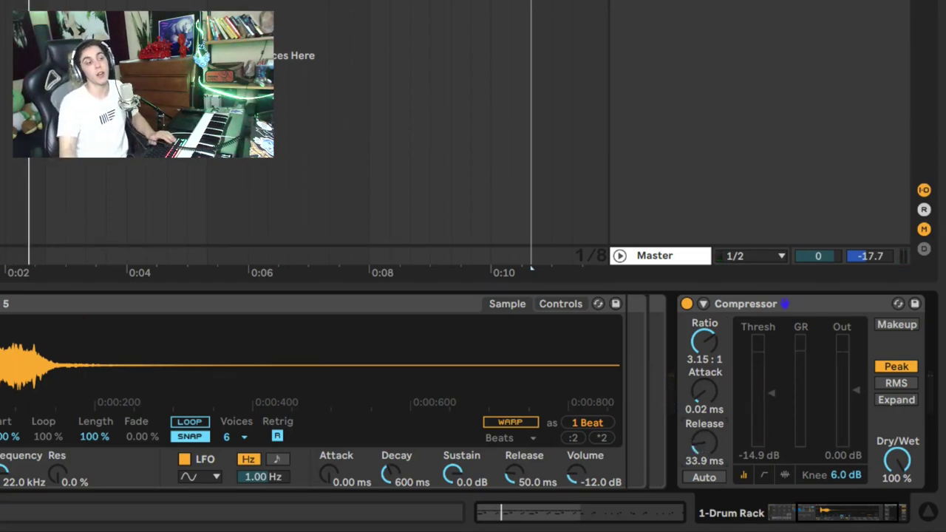
pyautogui.press('space')
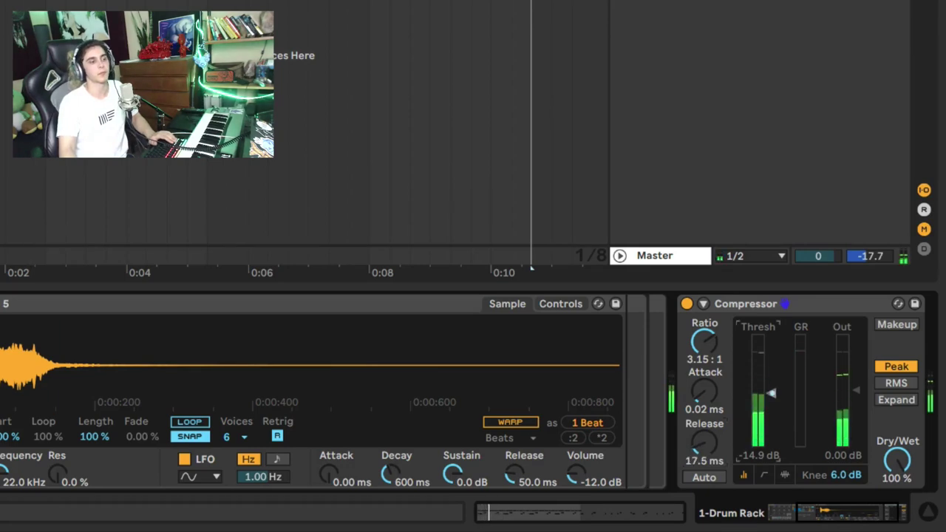
pyautogui.moveTo(771, 393)
pyautogui.mouseDown()
pyautogui.moveTo(772, 401)
pyautogui.moveTo(772, 393)
pyautogui.mouseUp()
pyautogui.moveTo(700, 450); pyautogui.dragTo(701, 398)
pyautogui.moveTo(701, 360); pyautogui.dragTo(700, 365)
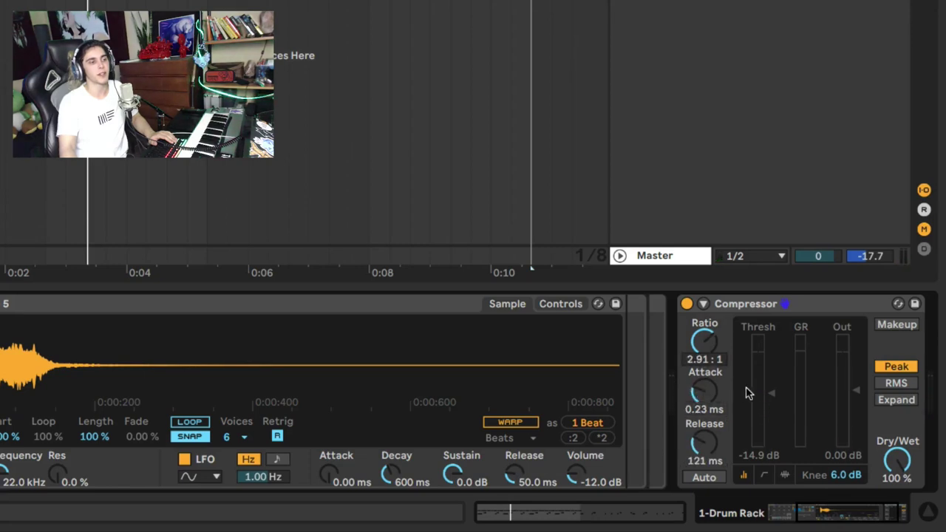
# - Raise the Compressor's threshold to -7.21 dB, compare Dry/Wet at 0%, and set Dry/Wet to 70%
pyautogui.moveTo(771, 393); pyautogui.dragTo(771, 372)
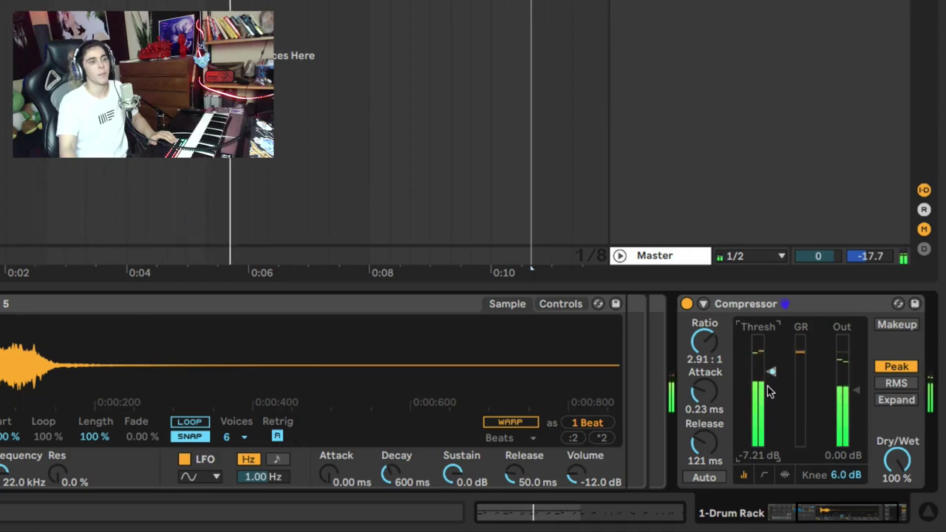
pyautogui.moveTo(899, 461); pyautogui.dragTo(900, 466)
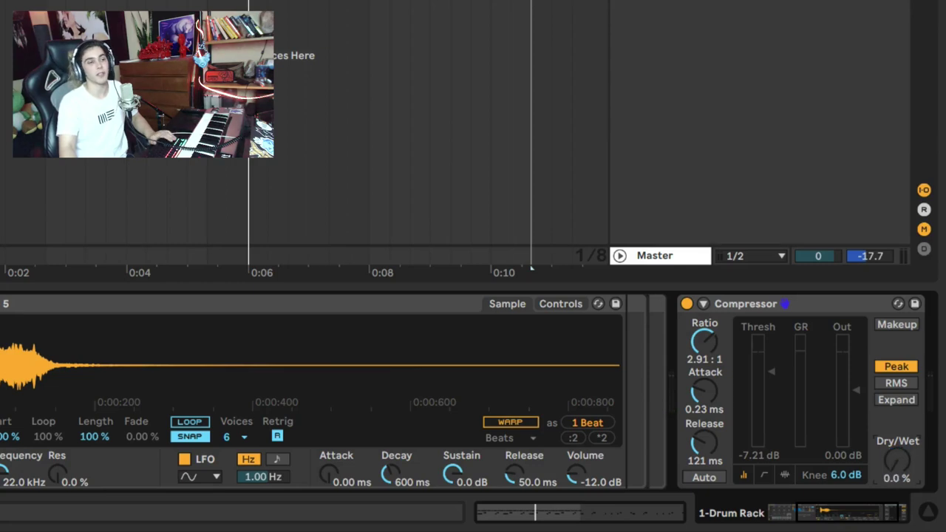
pyautogui.moveTo(897, 461)
pyautogui.mouseDown()
pyautogui.moveTo(896, 439)
pyautogui.moveTo(900, 456)
pyautogui.mouseUp()
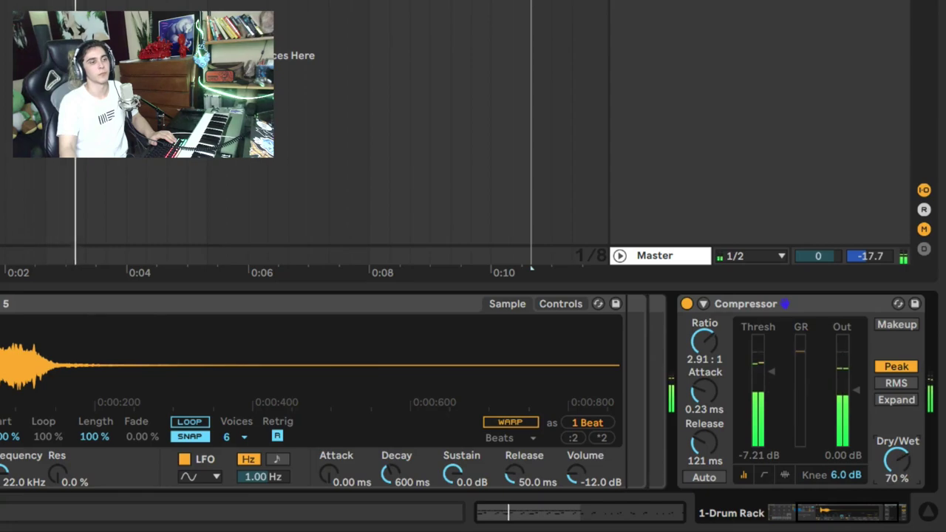
# - Add EQ Eight to the Kick 7 pad's chain and bypass the drum rack's Compressor
pyautogui.moveTo(819, 510); pyautogui.dragTo(850, 518)
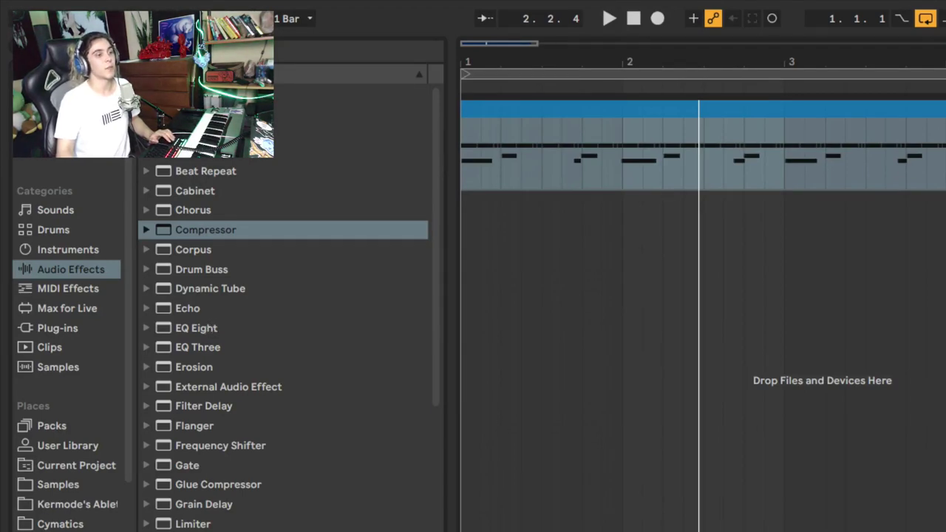
pyautogui.click(187, 328)
pyautogui.moveTo(185, 483); pyautogui.dragTo(184, 484)
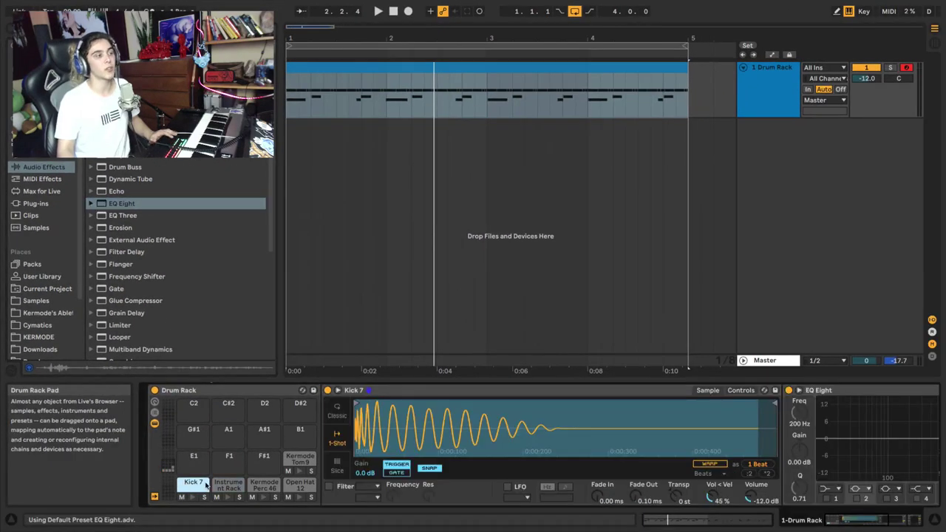
pyautogui.moveTo(856, 521); pyautogui.dragTo(889, 520)
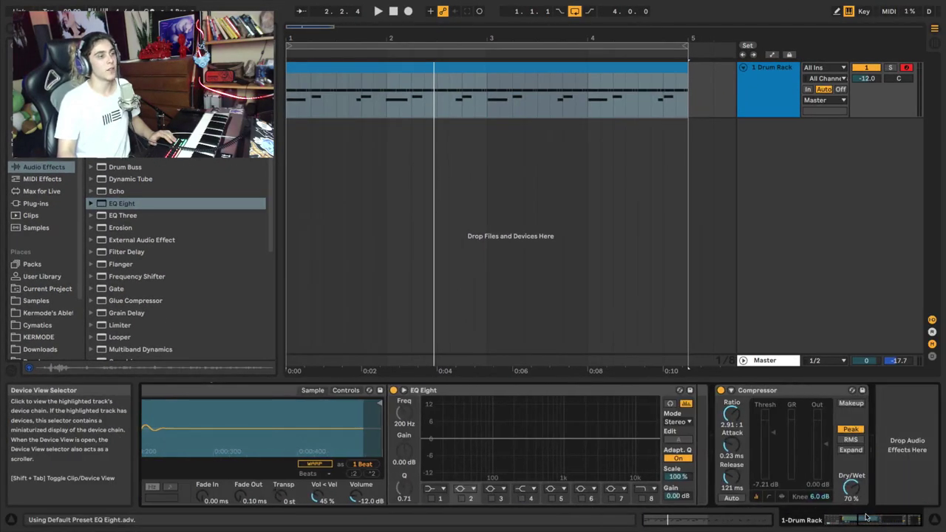
pyautogui.click(722, 391)
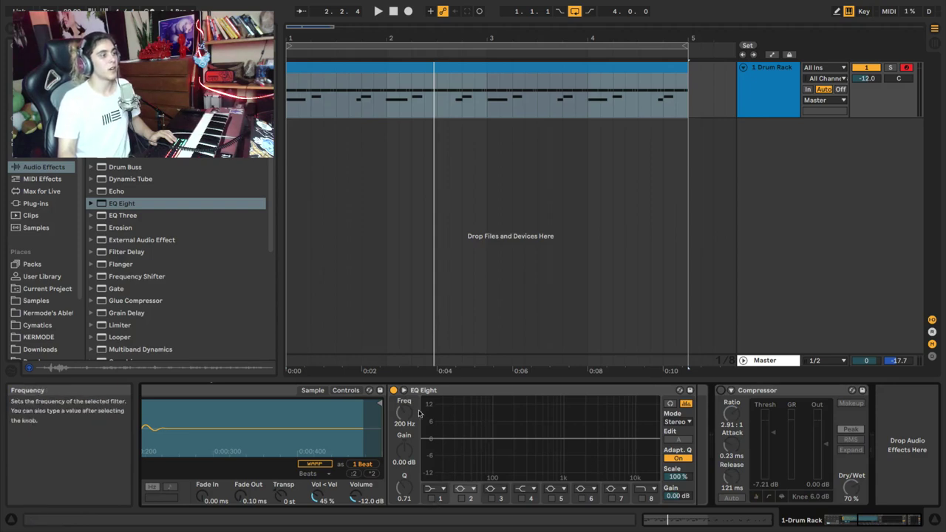
# - Enable band 1 of the kick's EQ Eight and shape a low-shelf cut of -6.07 dB at 77.4 Hz during playback
pyautogui.click(436, 500)
pyautogui.click(432, 499)
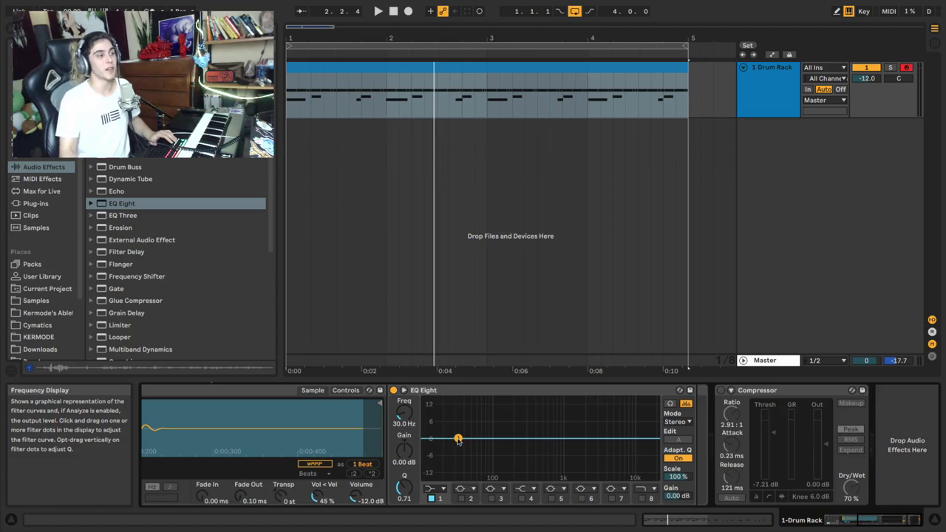
pyautogui.press('space')
pyautogui.moveTo(458, 439); pyautogui.dragTo(485, 454)
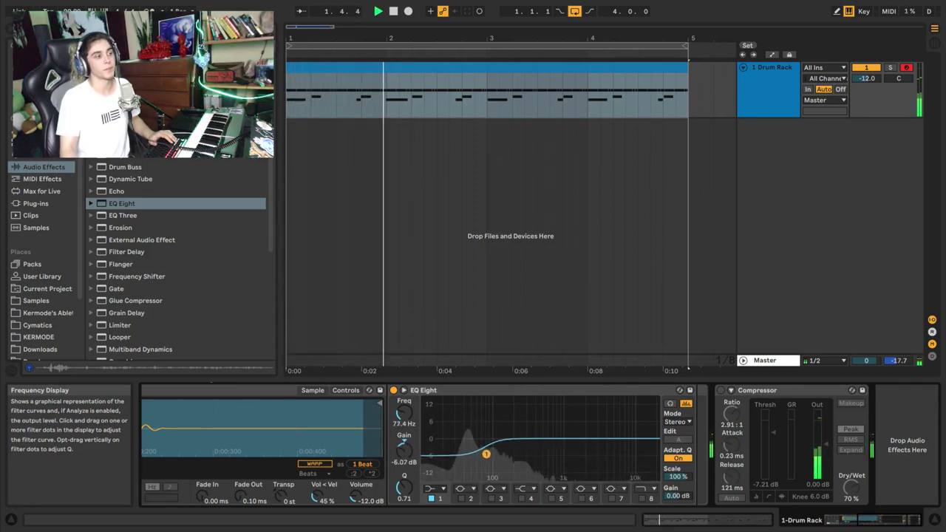
# - Enable band 3 of the kick's EQ, try a boost of 11.8 dB, and set it to 1.36 dB at 375 Hz with Q 0.42
pyautogui.click(497, 501)
pyautogui.moveTo(564, 439); pyautogui.dragTo(530, 427)
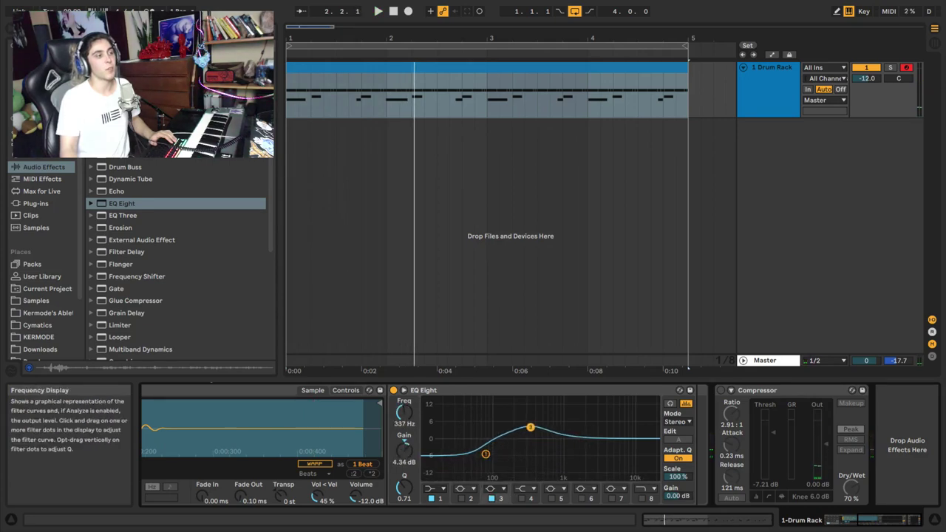
pyautogui.moveTo(403, 488); pyautogui.dragTo(403, 499)
pyautogui.press('space')
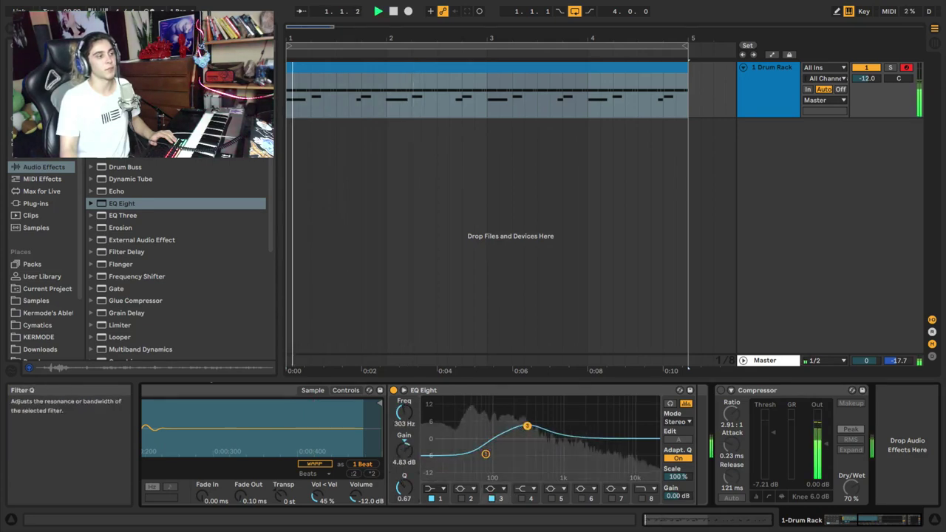
pyautogui.moveTo(527, 426); pyautogui.dragTo(533, 408)
pyautogui.press('space')
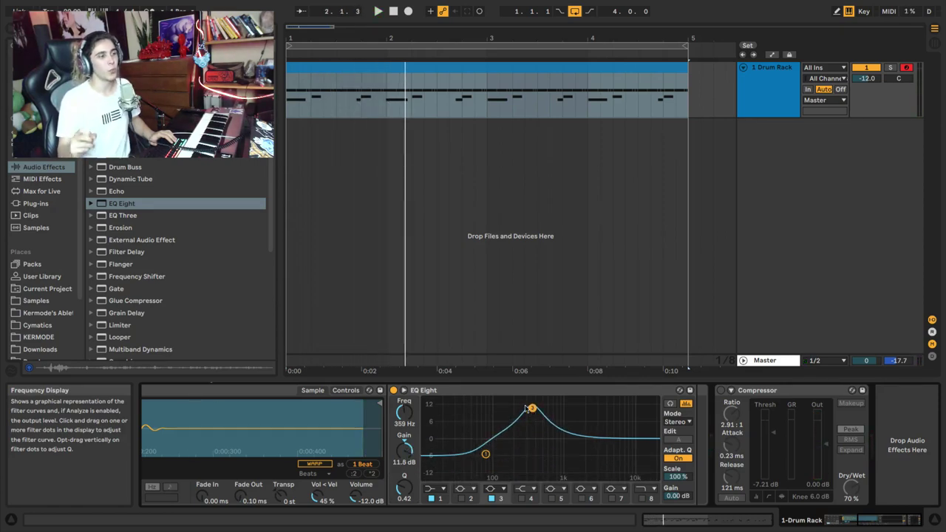
pyautogui.moveTo(527, 408); pyautogui.dragTo(533, 434)
pyautogui.press('space')
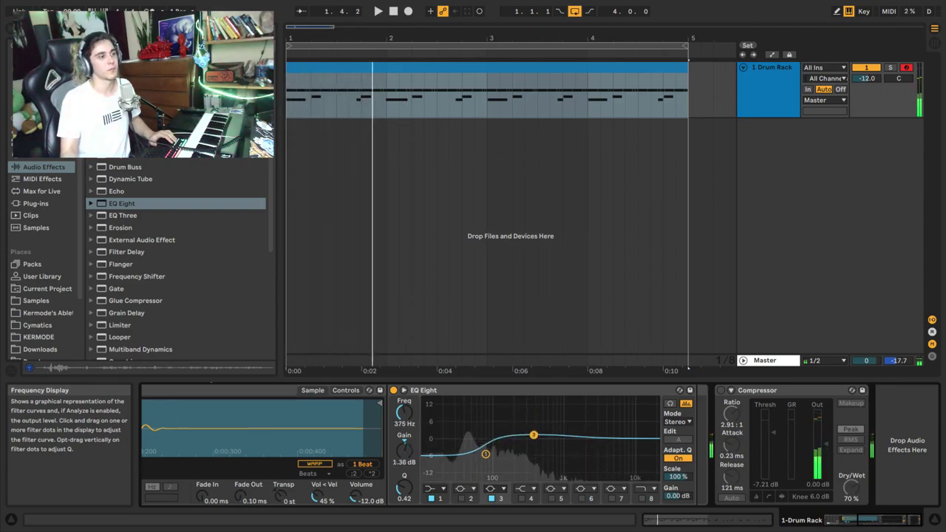
# - Boost the kick with band 6 by 3.60 dB at 2.84 kHz and a band 4 high shelf of 7.81 dB at 6.81 kHz
pyautogui.click(581, 498)
pyautogui.moveTo(631, 439); pyautogui.dragTo(596, 433)
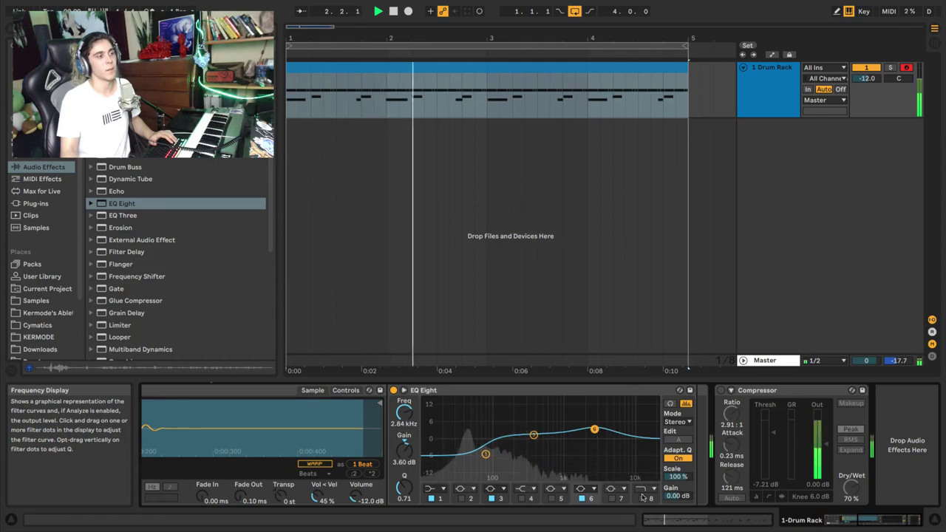
pyautogui.click(522, 499)
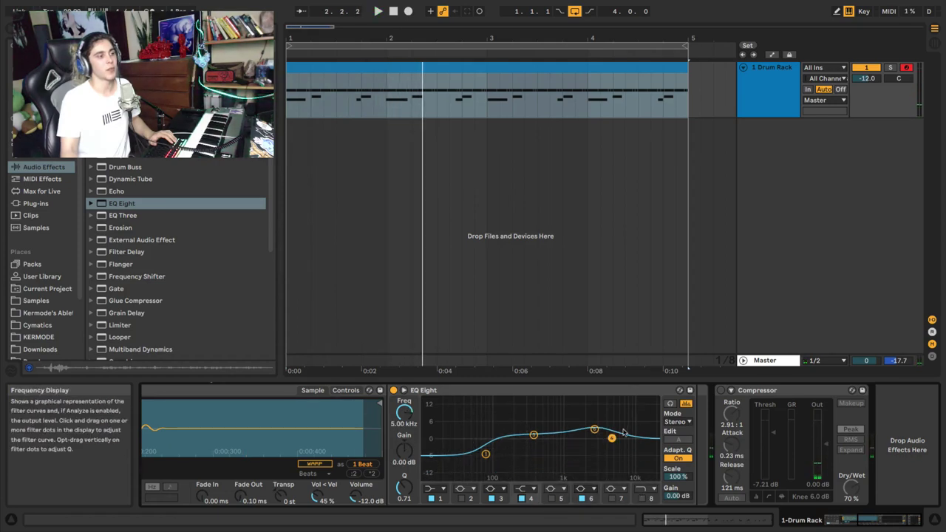
pyautogui.moveTo(569, 441); pyautogui.dragTo(621, 419)
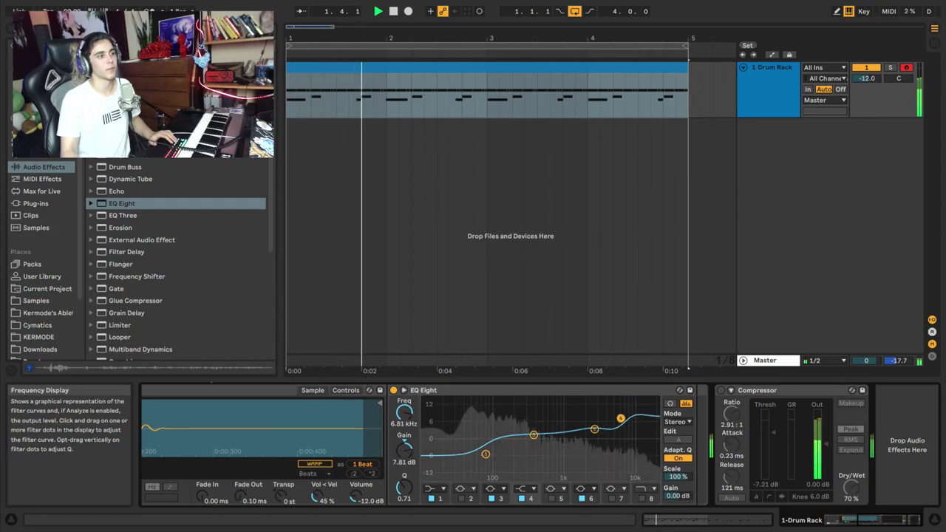
pyautogui.press('space')
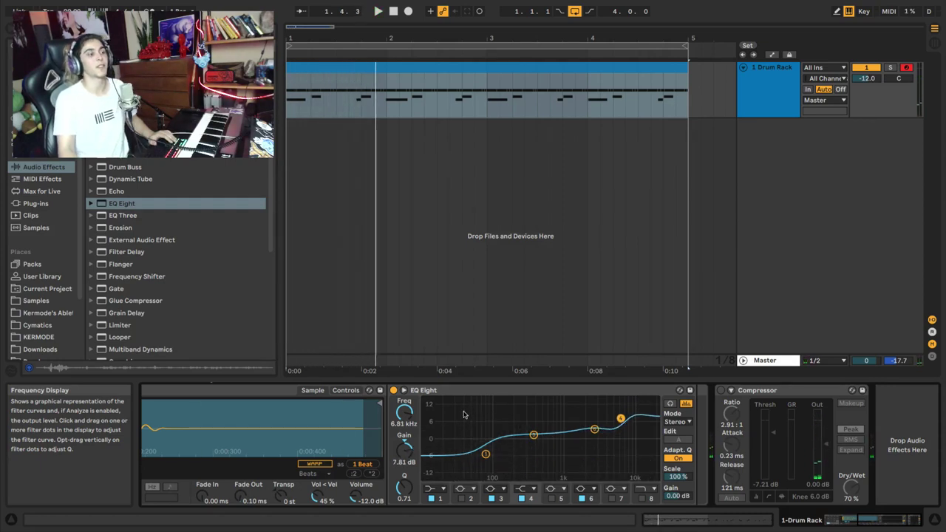
pyautogui.click(436, 392)
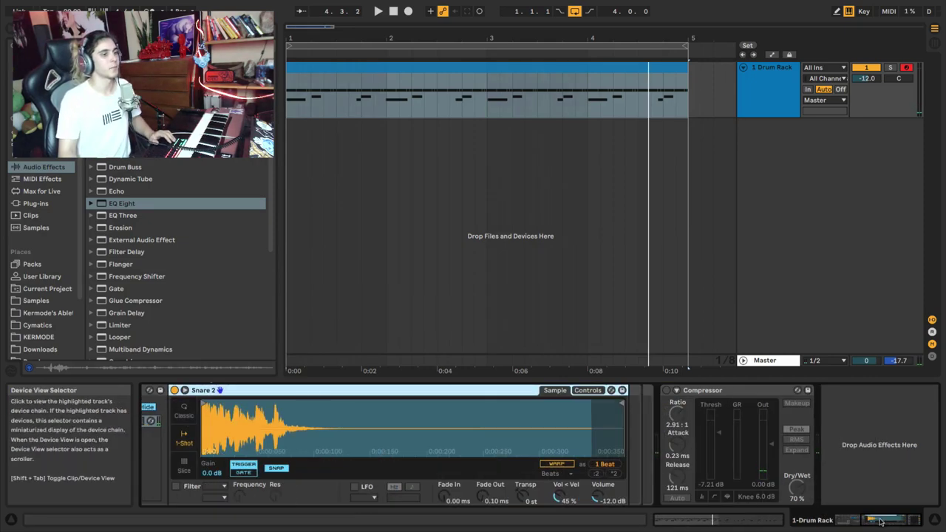
# - Add EQ Eight after the sample on the Open Hat 12 pad
pyautogui.click(228, 485)
pyautogui.click(297, 484)
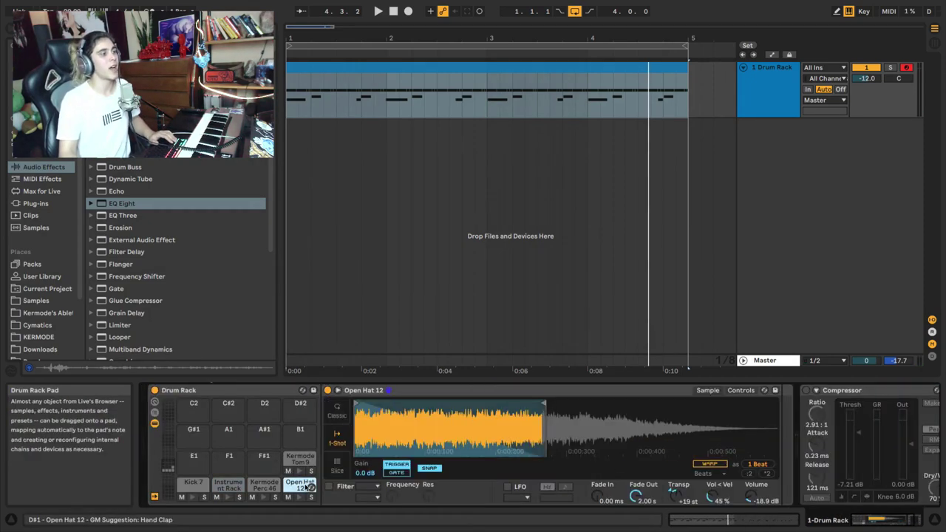
pyautogui.moveTo(108, 207); pyautogui.dragTo(508, 442)
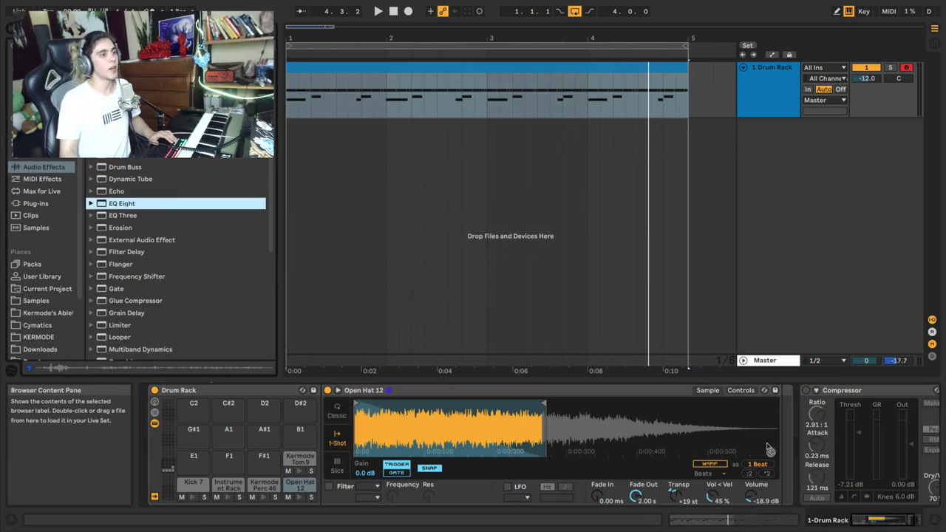
pyautogui.moveTo(770, 450); pyautogui.dragTo(785, 451)
# - Try a band 3 cut of -1.36 dB at 7.42 kHz on the open hat, and disable the band
pyautogui.press('space')
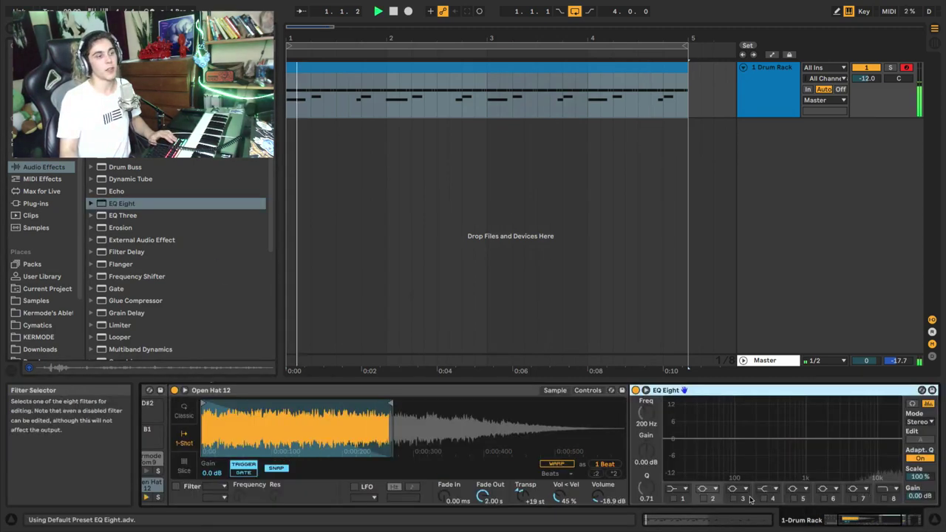
pyautogui.click(734, 499)
pyautogui.moveTo(805, 437); pyautogui.dragTo(865, 442)
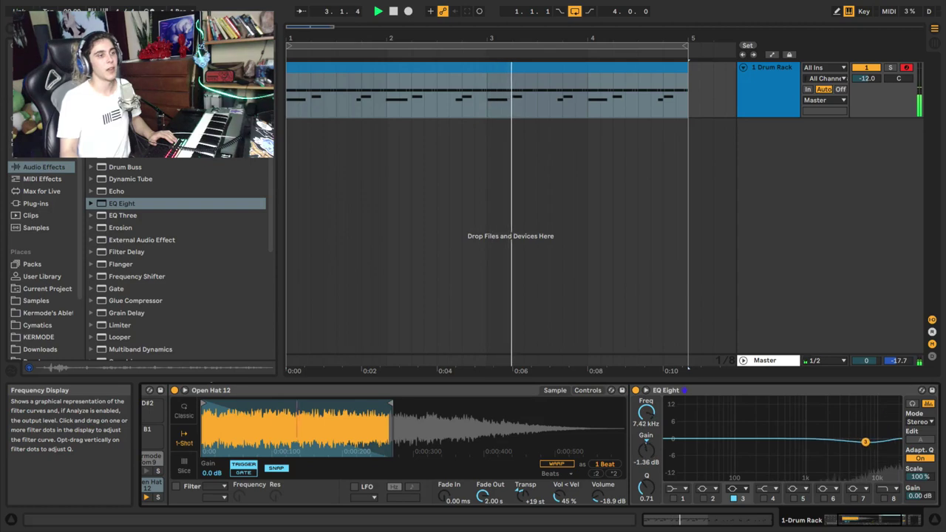
pyautogui.click(733, 489)
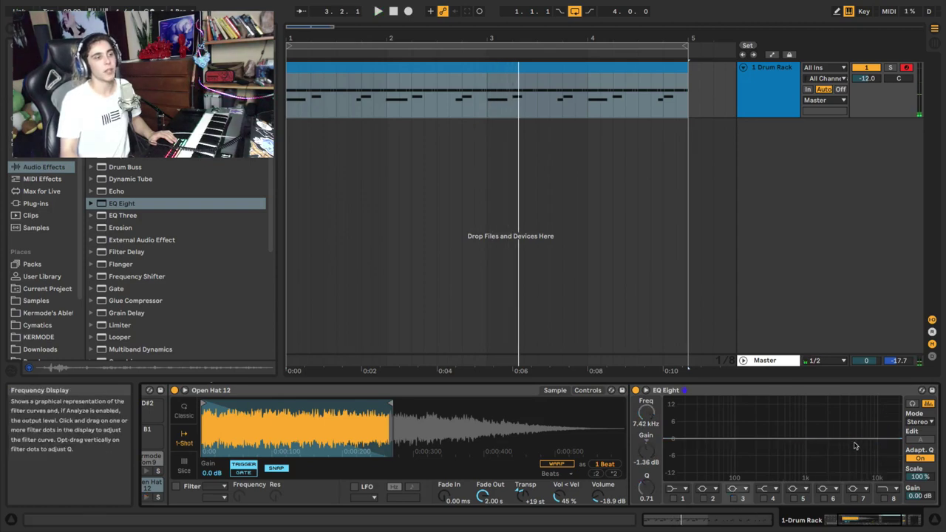
# - Enable band 8 of the open hat's EQ as a high cut at 18.2 kHz with Q 0.38 during playback
pyautogui.click(883, 499)
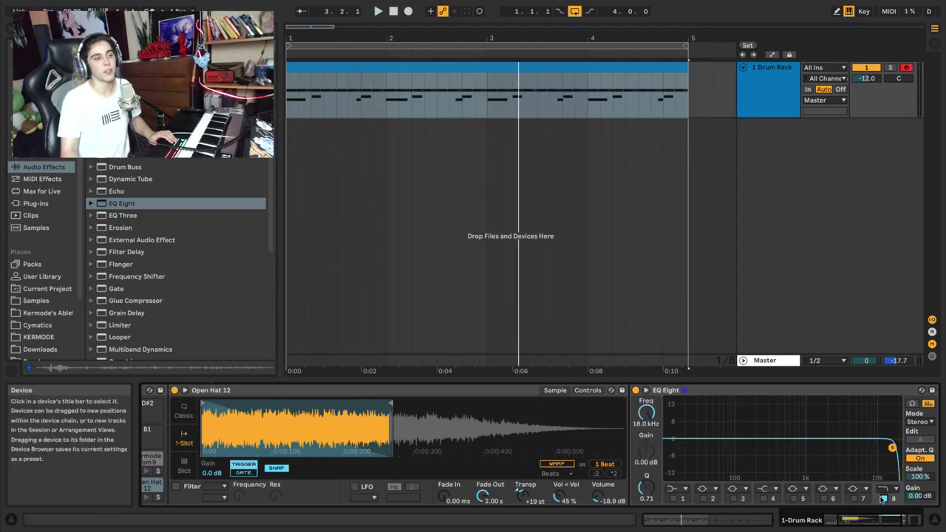
pyautogui.press('space')
pyautogui.moveTo(891, 459); pyautogui.dragTo(892, 454)
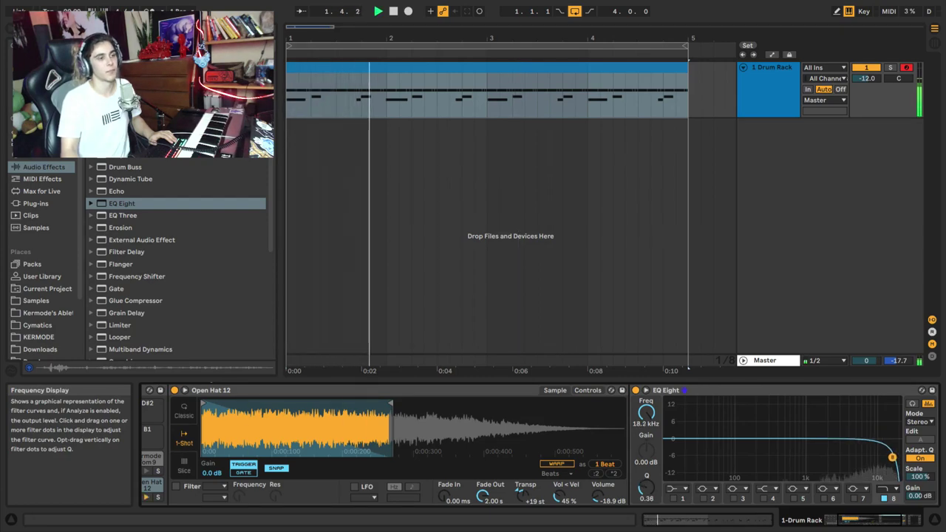
# - Remove the EQ Eight from the Open Hat 12 pad
pyautogui.click(717, 391)
pyautogui.press('Delete')
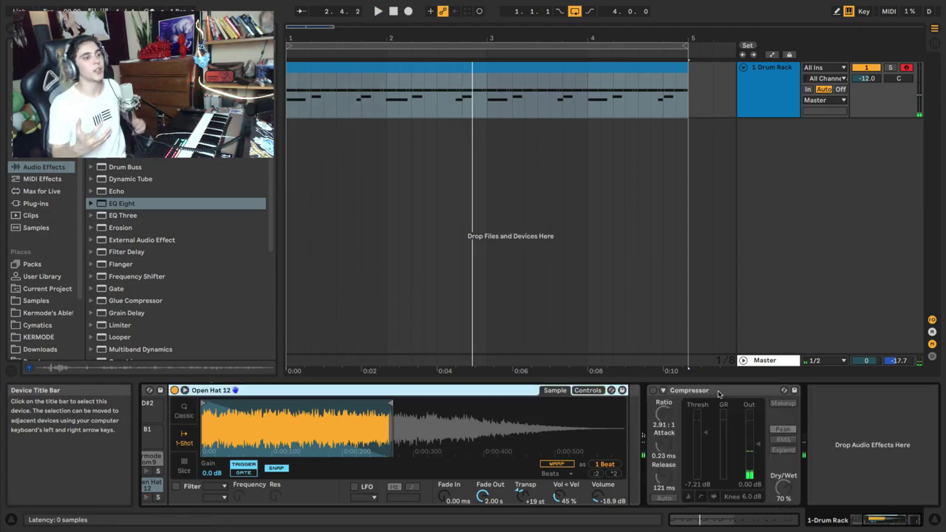
pyautogui.moveTo(881, 518); pyautogui.dragTo(847, 518)
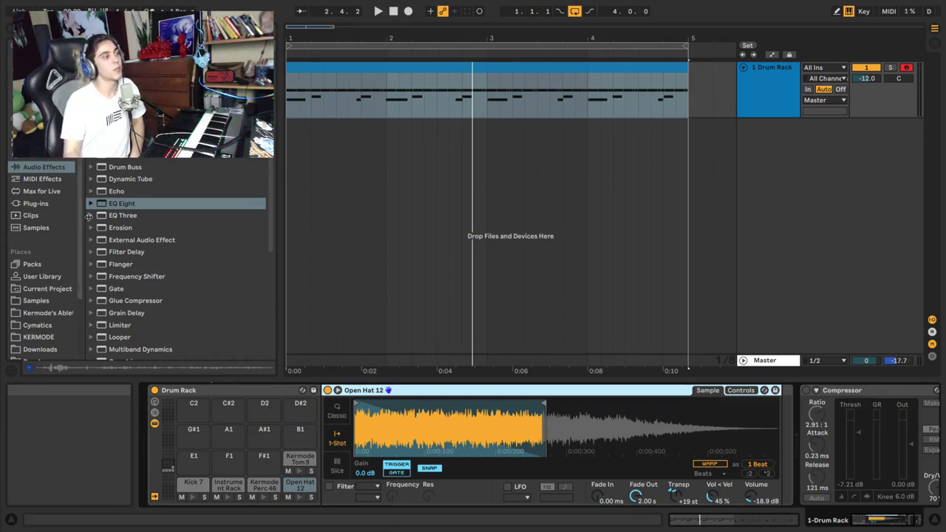
# - Add a Reverb after the Snare 2 sample on the Instrument Rack pad
pyautogui.scroll(-3, 147, 242)
pyautogui.scroll(-5, 146, 242)
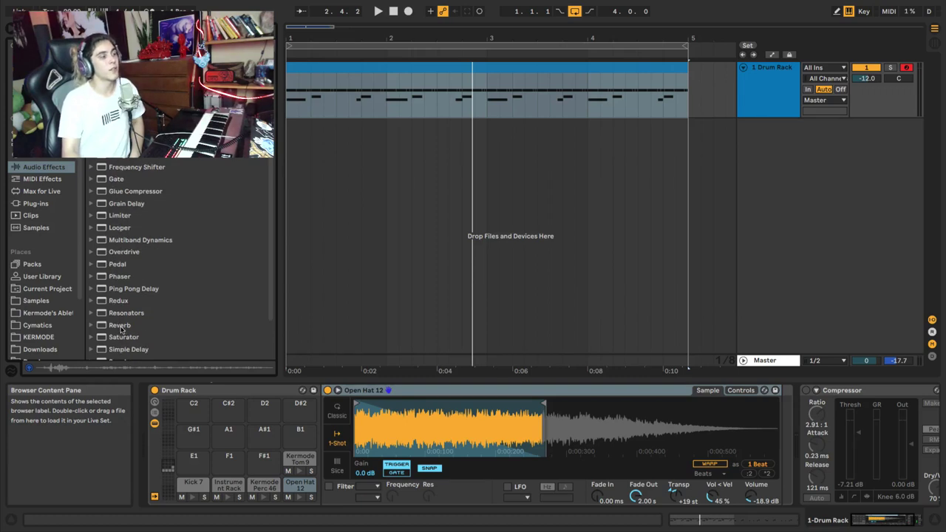
pyautogui.click(120, 325)
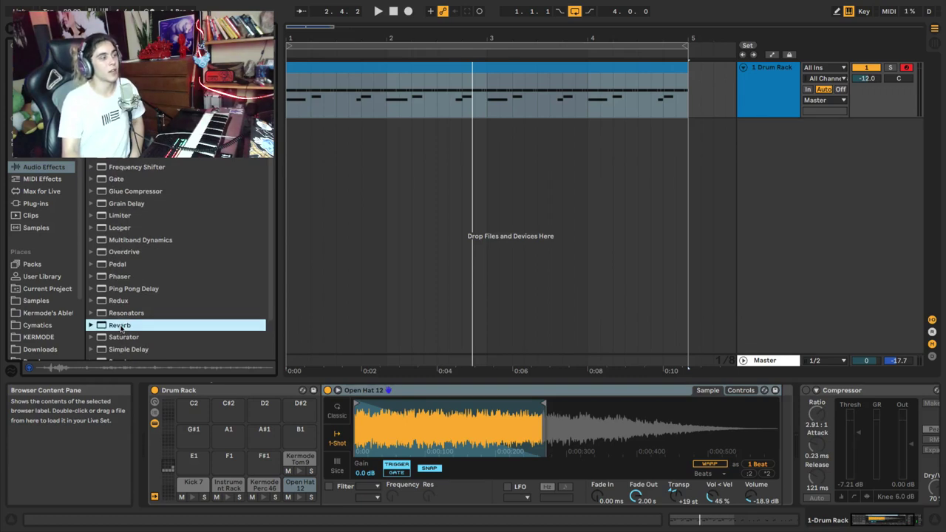
pyautogui.click(229, 486)
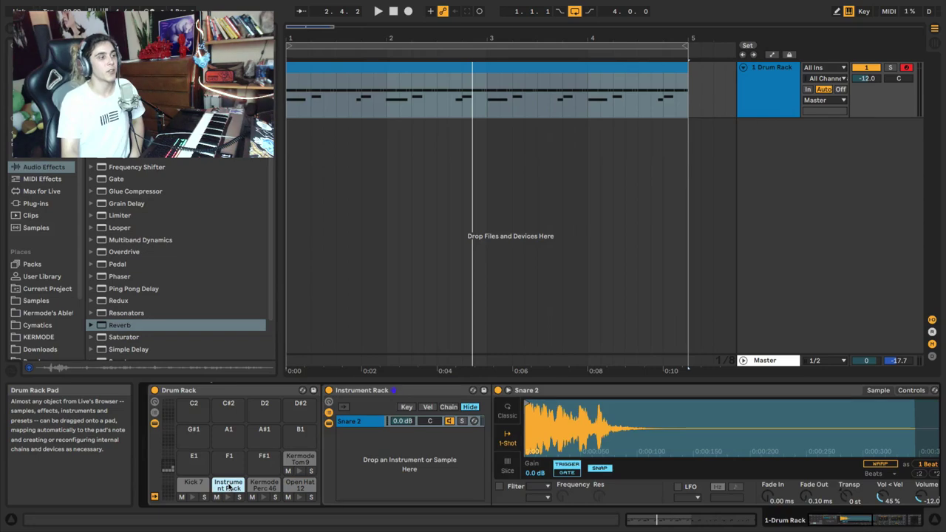
pyautogui.click(907, 522)
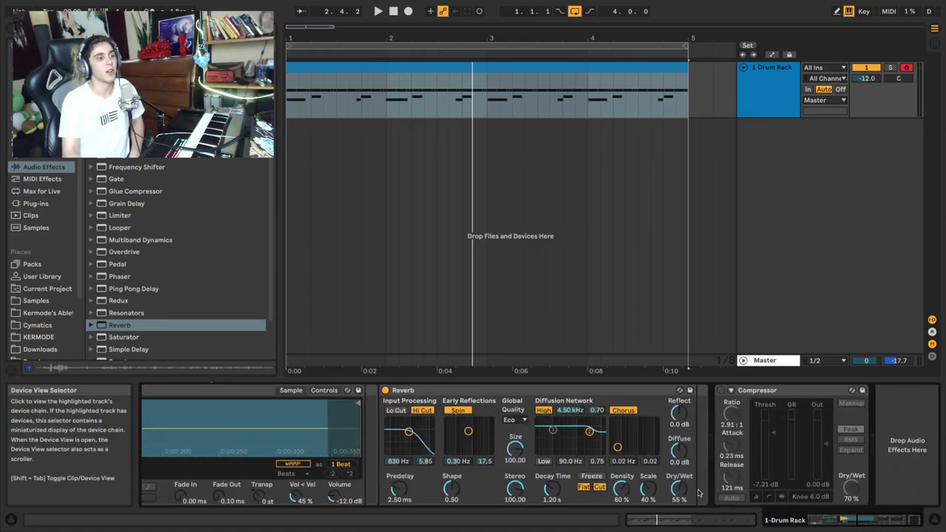
# - Set the snare Reverb's dry/wet mix to 23% while auditioning the loop
pyautogui.moveTo(679, 489); pyautogui.dragTo(678, 504)
pyautogui.press('space')
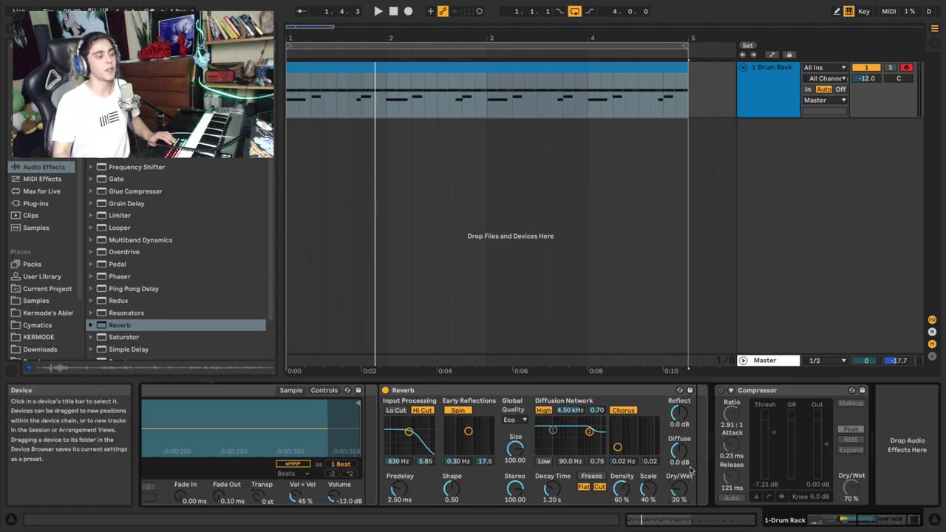
pyautogui.press('space')
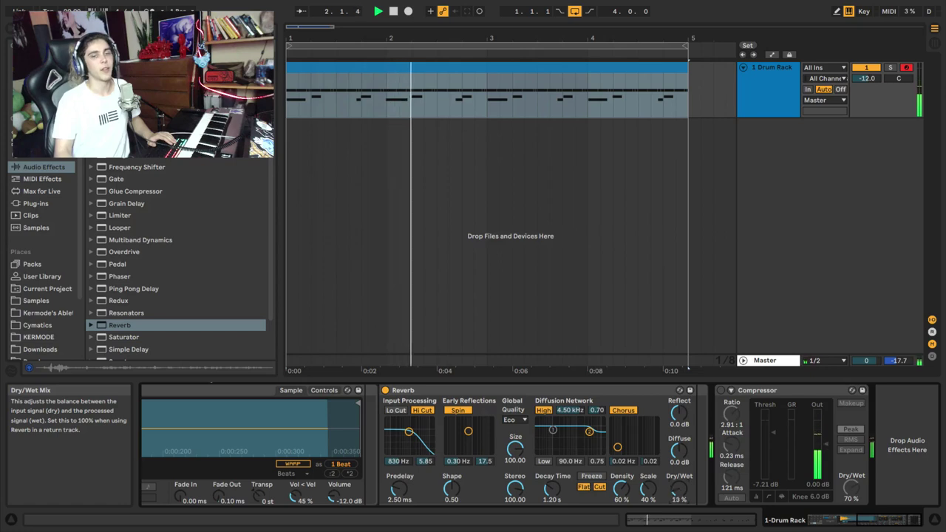
pyautogui.moveTo(683, 494); pyautogui.dragTo(684, 491)
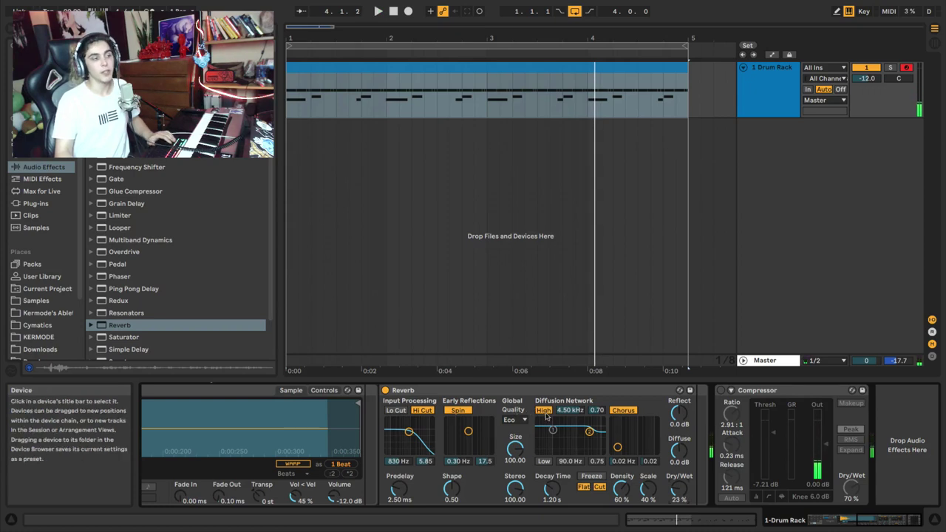
# - Try the snare's Reverb on the Kick 7 pad with a lower dry/wet mix during playback, and take it off the kick
pyautogui.moveTo(879, 520); pyautogui.dragTo(861, 520)
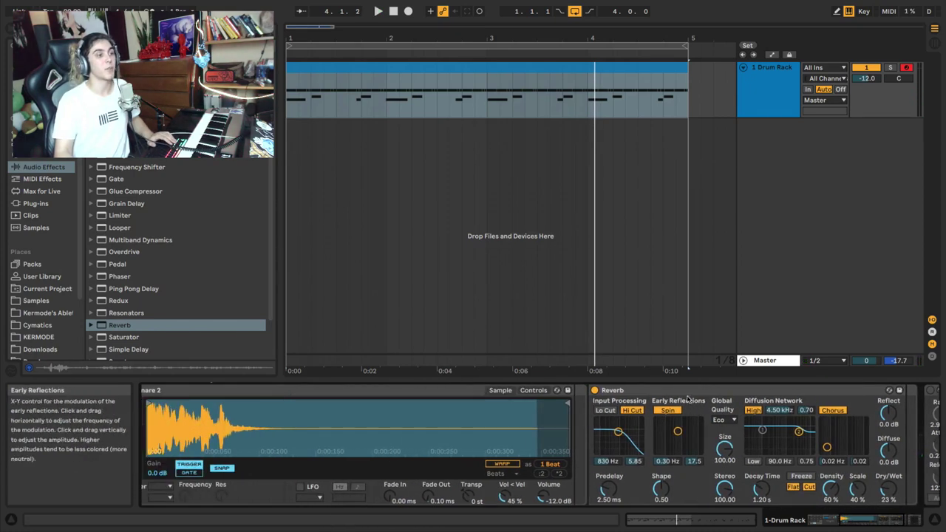
pyautogui.moveTo(684, 390); pyautogui.dragTo(194, 484)
pyautogui.press('space')
pyautogui.moveTo(856, 521); pyautogui.dragTo(880, 521)
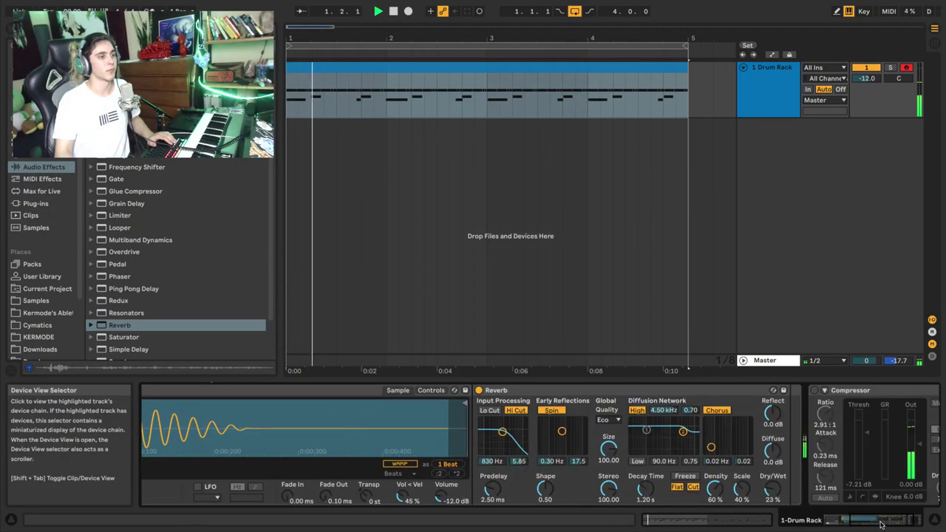
pyautogui.moveTo(772, 489); pyautogui.dragTo(772, 499)
pyautogui.moveTo(596, 389); pyautogui.dragTo(140, 443)
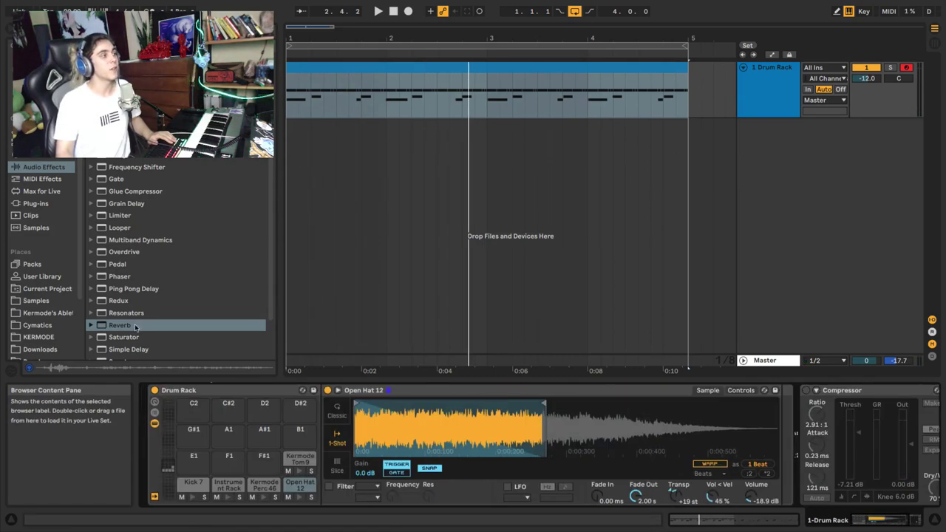
# - Add a Saturator after the drum rack's Compressor, with 2.25 dB drive and Soft Clip on
pyautogui.click(135, 328)
pyautogui.scroll(-3, 140, 310)
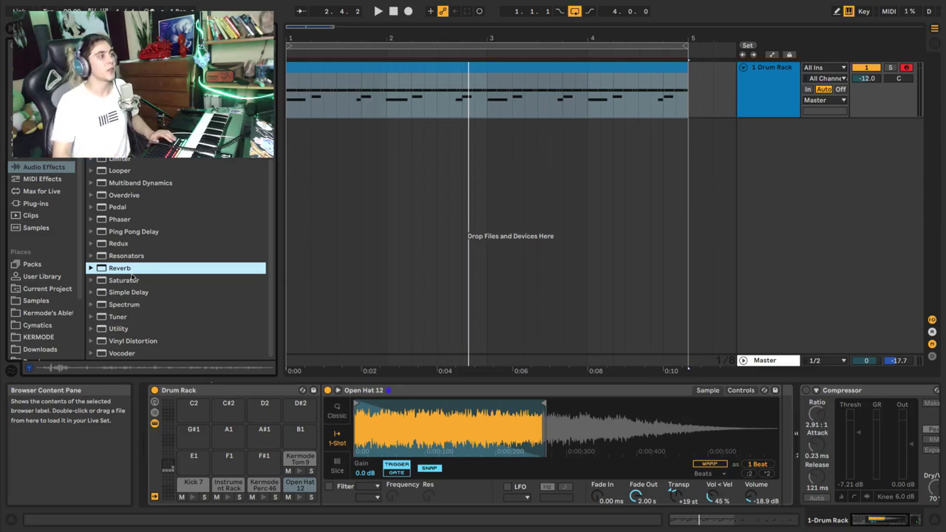
pyautogui.click(118, 281)
pyautogui.press('Return')
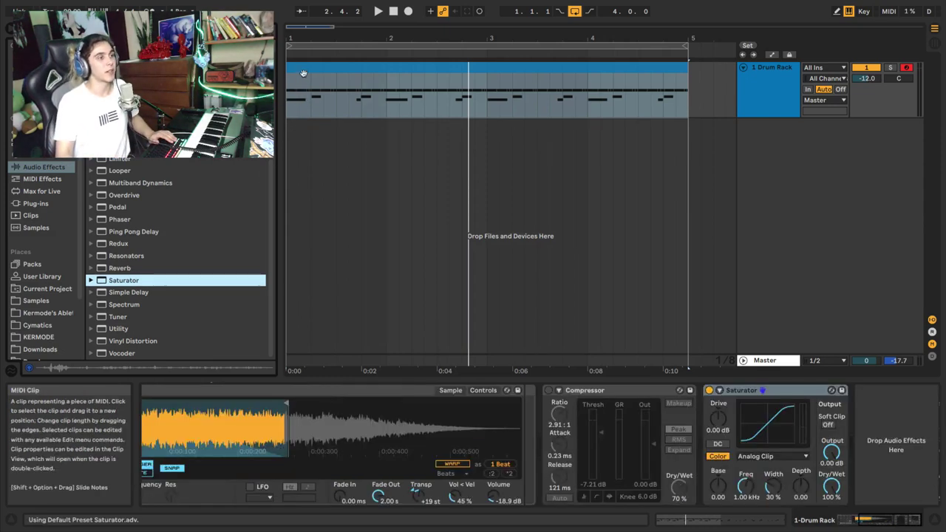
pyautogui.click(303, 81)
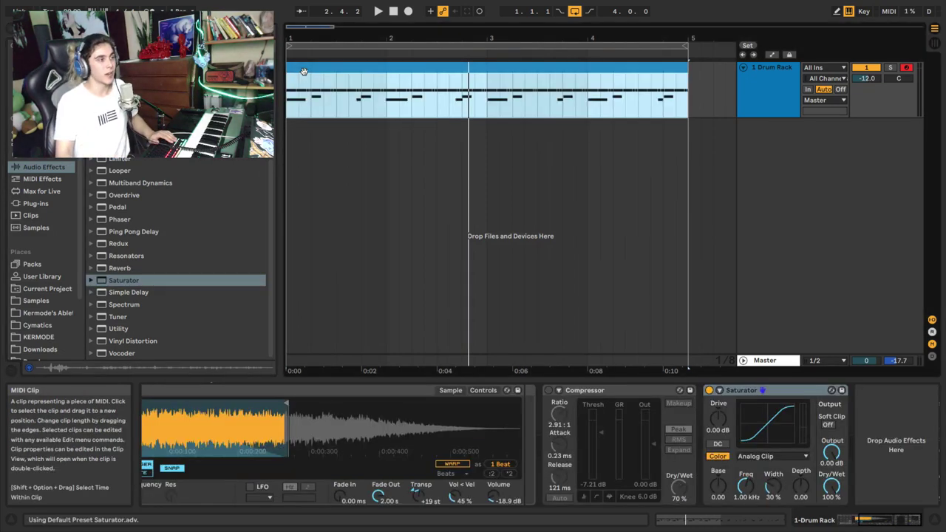
pyautogui.click(829, 425)
pyautogui.click(828, 425)
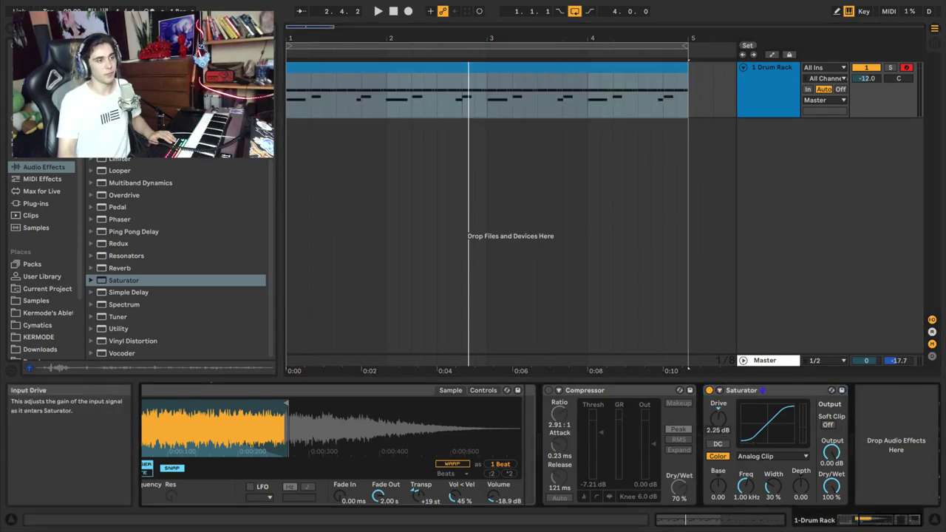
pyautogui.click(828, 425)
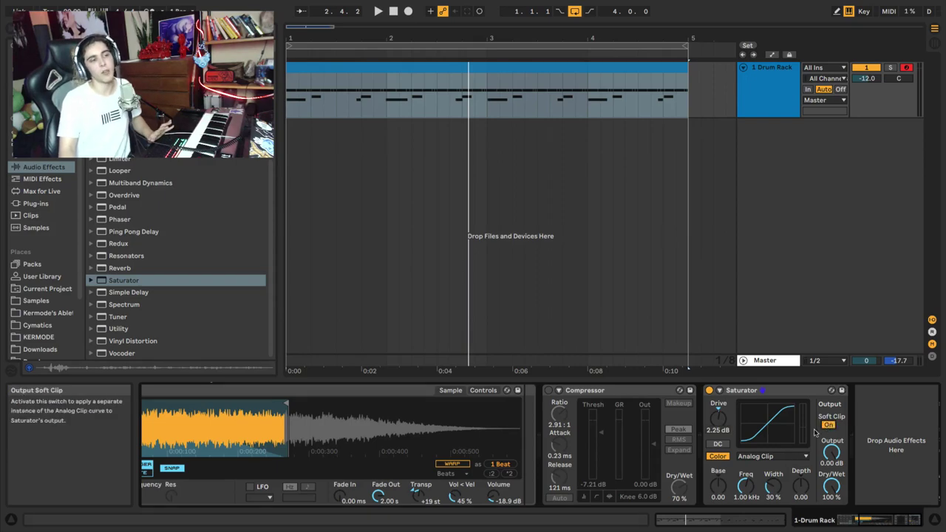
# - Try the Saturator with 10.9 dB drive, -5.71 dB output and -20.0 base during playback, and delete it
pyautogui.press('space')
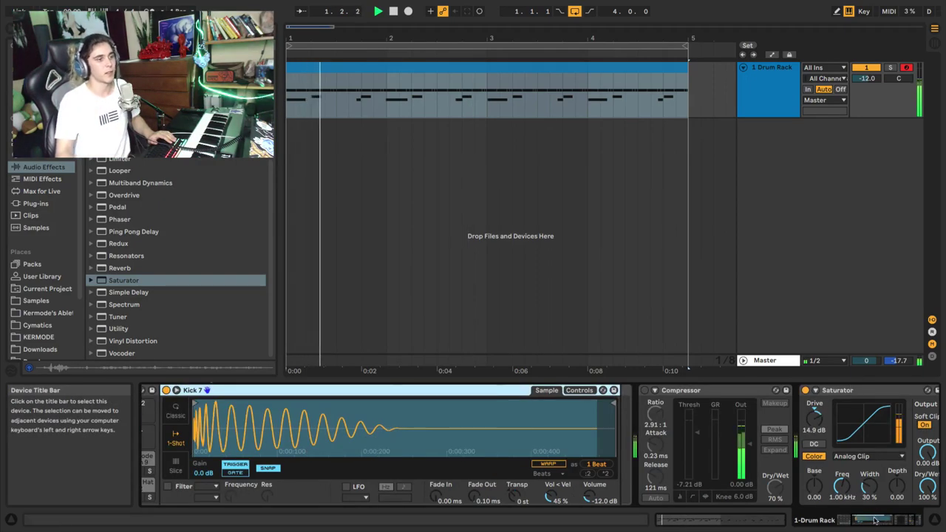
pyautogui.moveTo(848, 456); pyautogui.dragTo(849, 473)
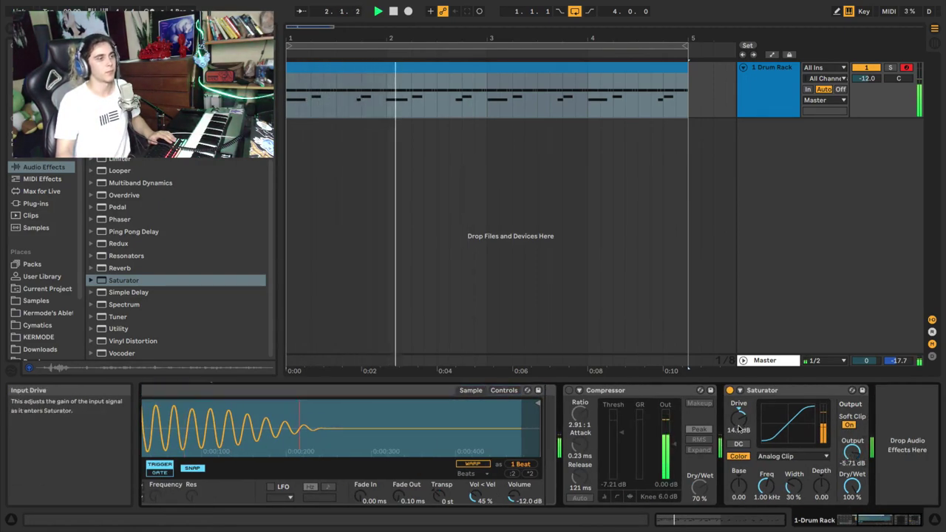
pyautogui.moveTo(738, 418)
pyautogui.mouseDown()
pyautogui.moveTo(739, 407)
pyautogui.moveTo(739, 434)
pyautogui.moveTo(738, 426)
pyautogui.mouseUp()
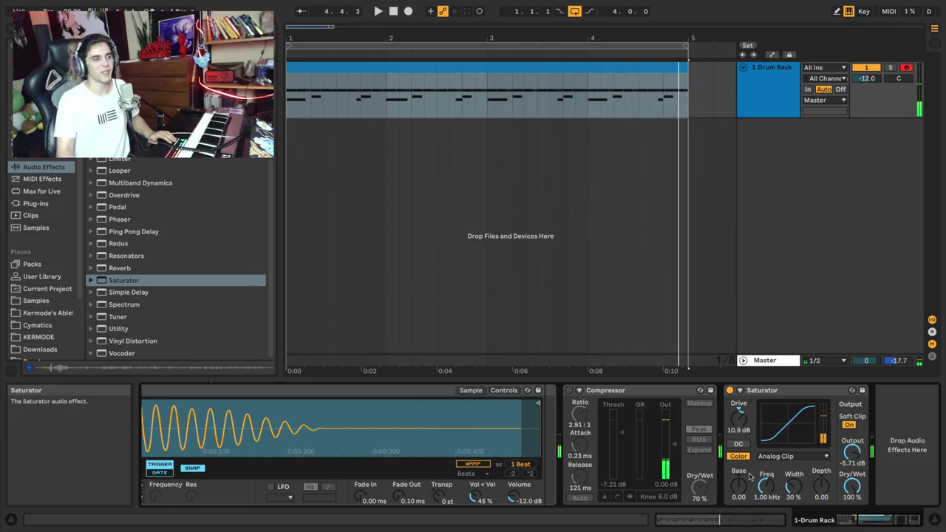
pyautogui.moveTo(739, 485); pyautogui.dragTo(739, 509)
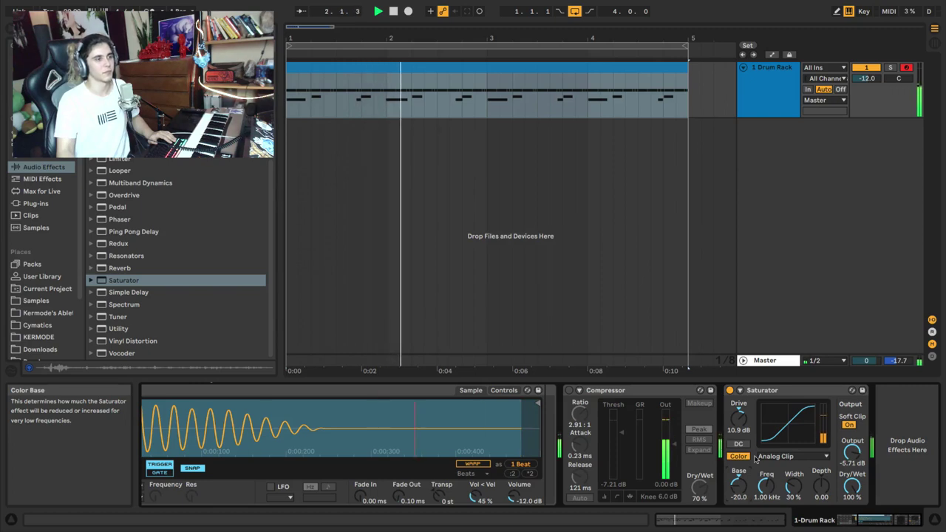
pyautogui.click(773, 390)
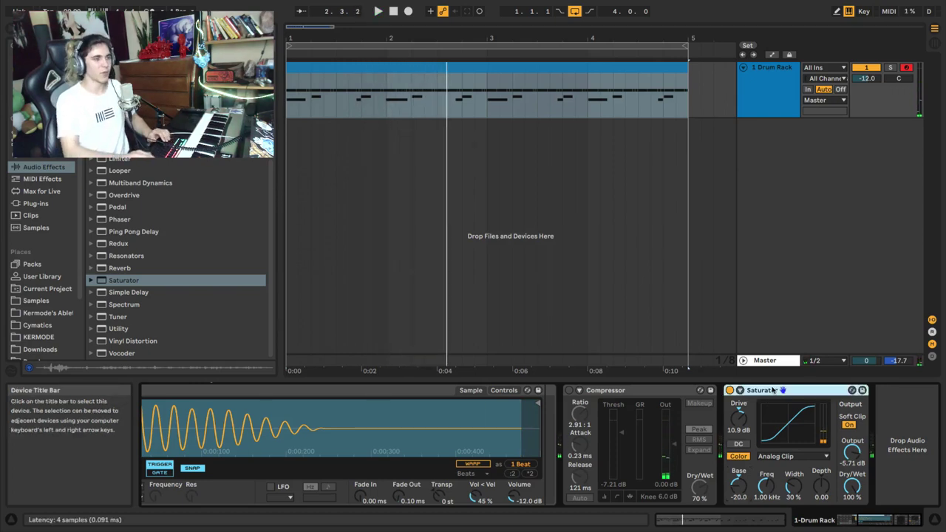
pyautogui.press('Delete')
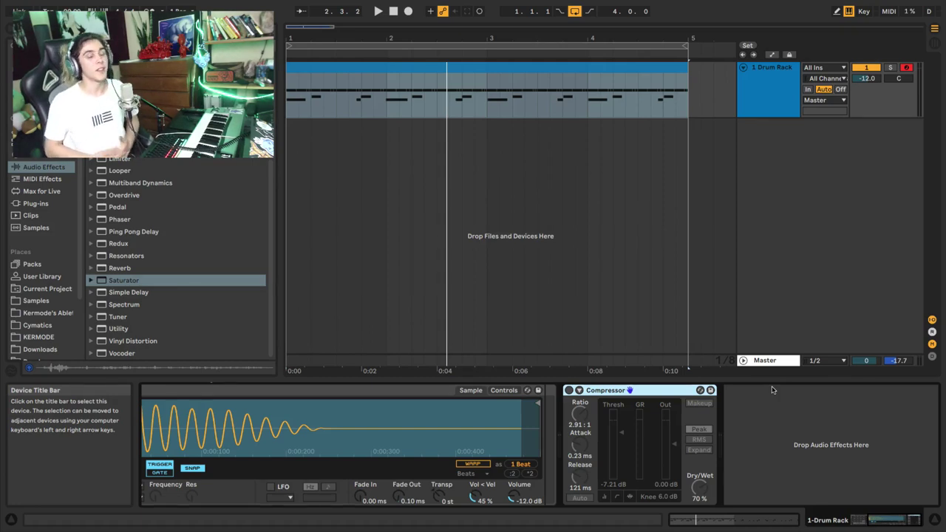
# - Add Drum Buss after the Compressor, compare its Medium and Hard modes, and set Drive to 28% in Soft mode
pyautogui.scroll(5, 244, 299)
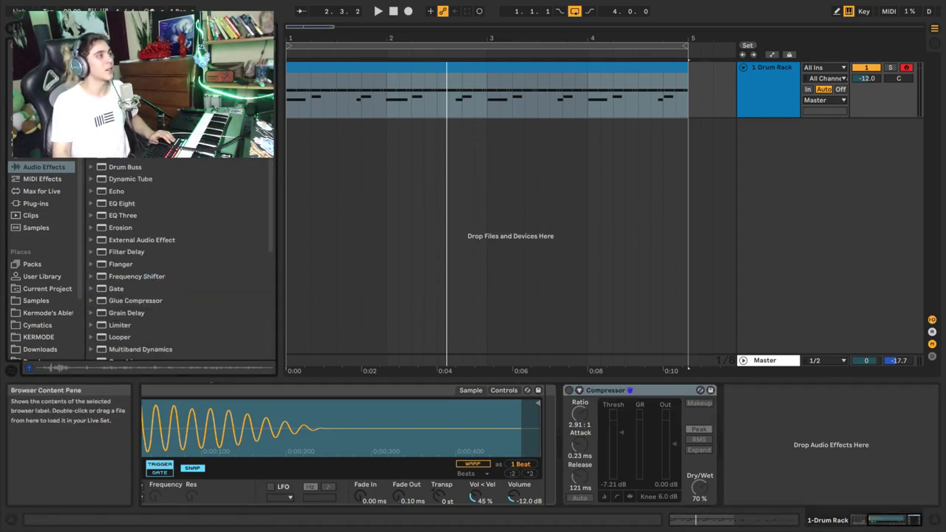
pyautogui.moveTo(129, 166); pyautogui.dragTo(746, 443)
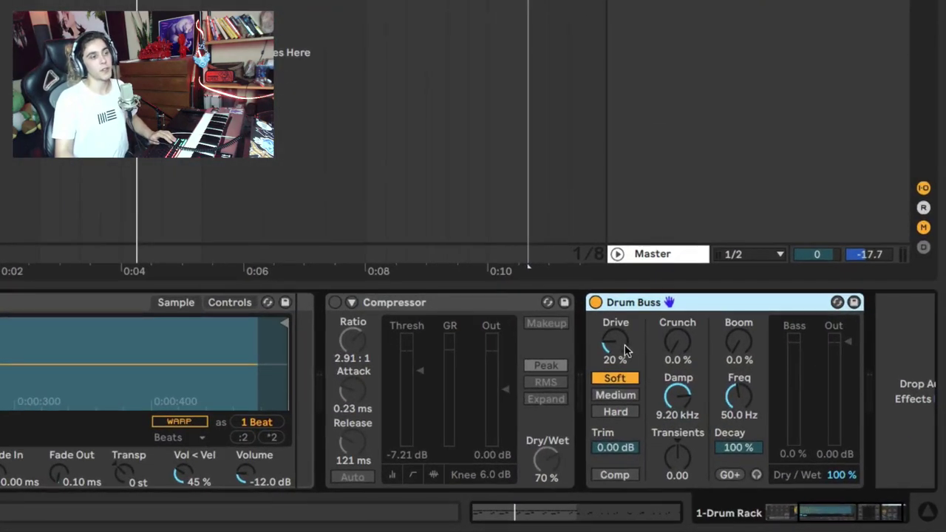
pyautogui.moveTo(625, 350); pyautogui.dragTo(616, 370)
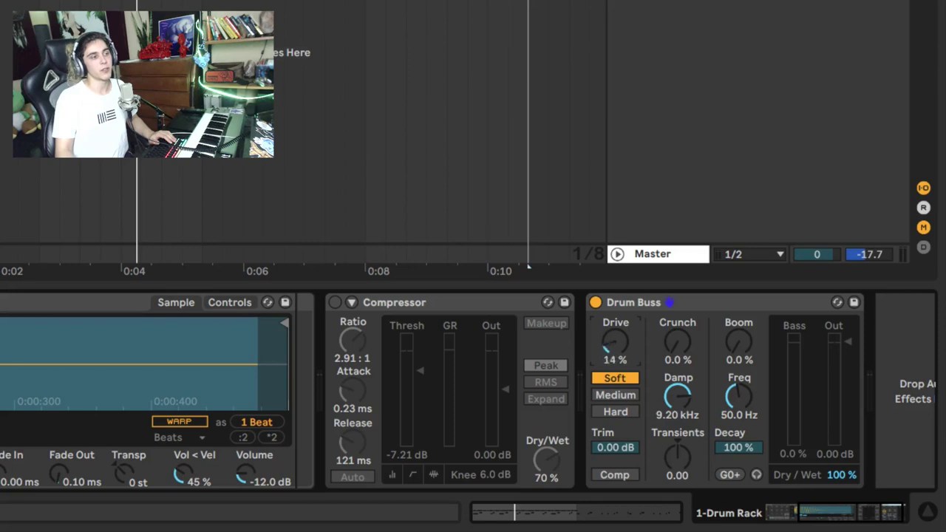
pyautogui.click(615, 394)
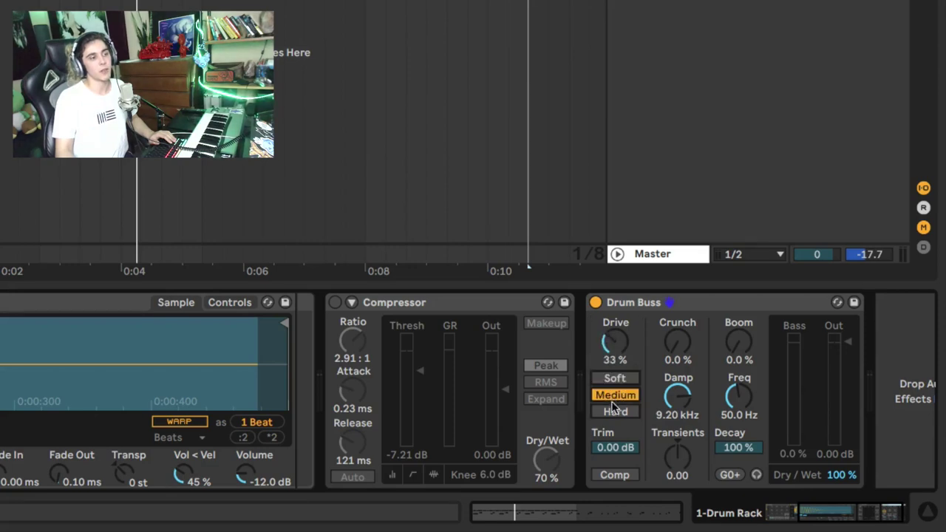
pyautogui.click(615, 412)
pyautogui.moveTo(615, 342); pyautogui.dragTo(618, 358)
pyautogui.click(617, 377)
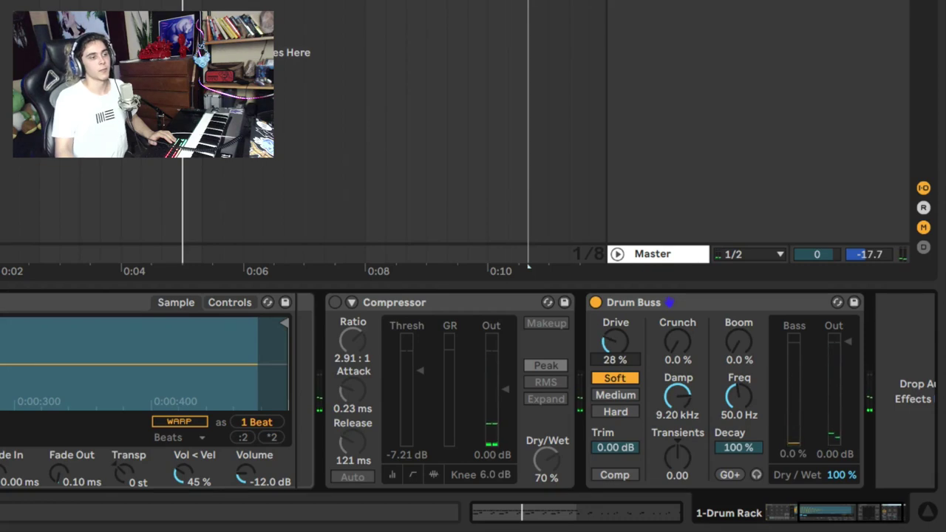
# - Turn on Drum Buss's Comp and sweep Damp during playback, settling on 8.56 kHz
pyautogui.click(615, 476)
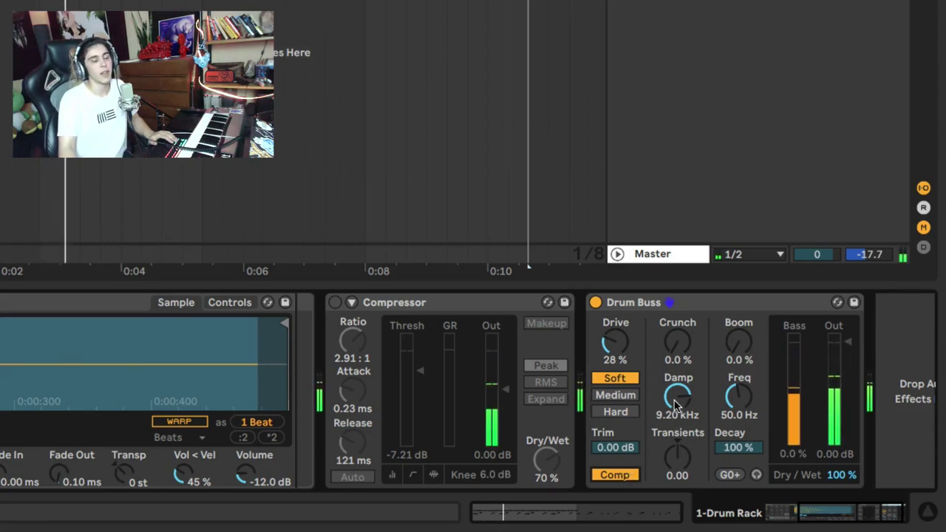
pyautogui.moveTo(678, 400)
pyautogui.mouseDown()
pyautogui.moveTo(678, 387)
pyautogui.moveTo(676, 403)
pyautogui.mouseUp()
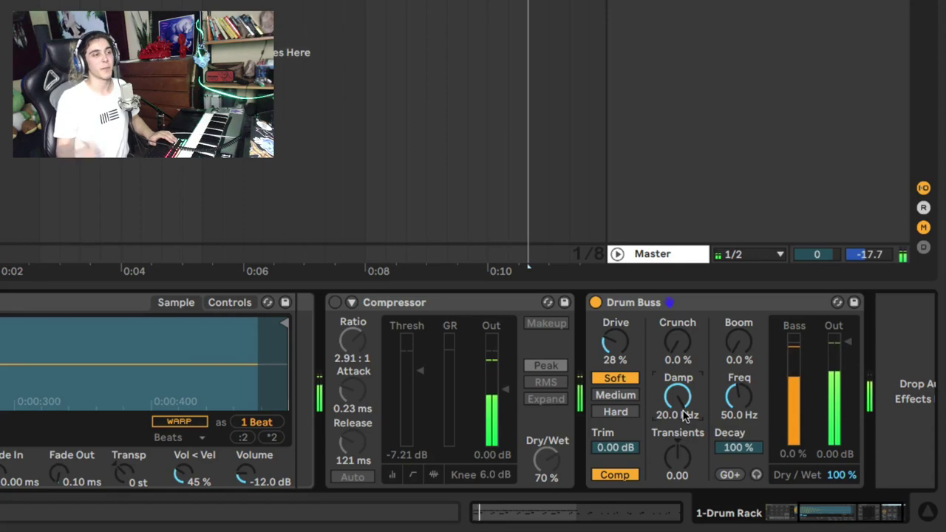
pyautogui.moveTo(685, 418)
pyautogui.mouseDown()
pyautogui.moveTo(685, 384)
pyautogui.moveTo(678, 407)
pyautogui.mouseUp()
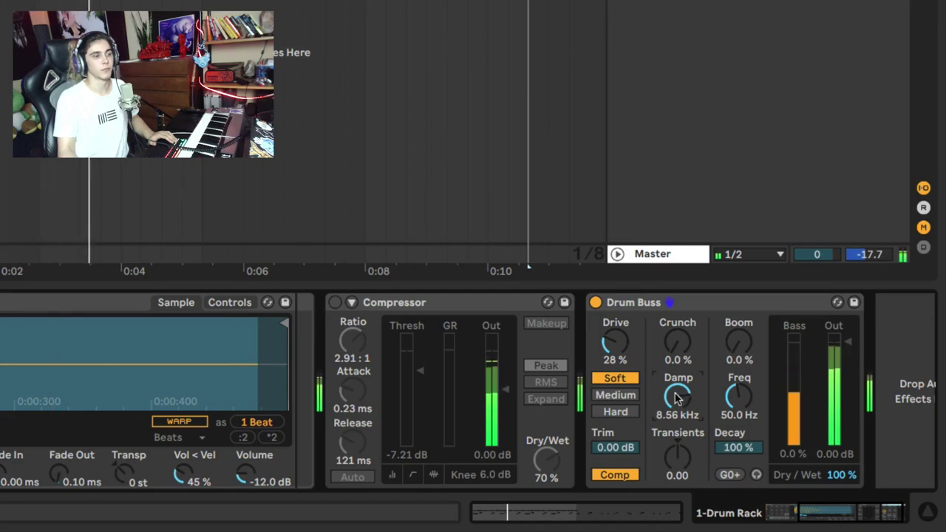
# - Set Drum Buss's Crunch to 14% and Transients to -1.00, and audition the loop
pyautogui.moveTo(678, 351)
pyautogui.mouseDown()
pyautogui.moveTo(678, 339)
pyautogui.moveTo(678, 352)
pyautogui.mouseUp()
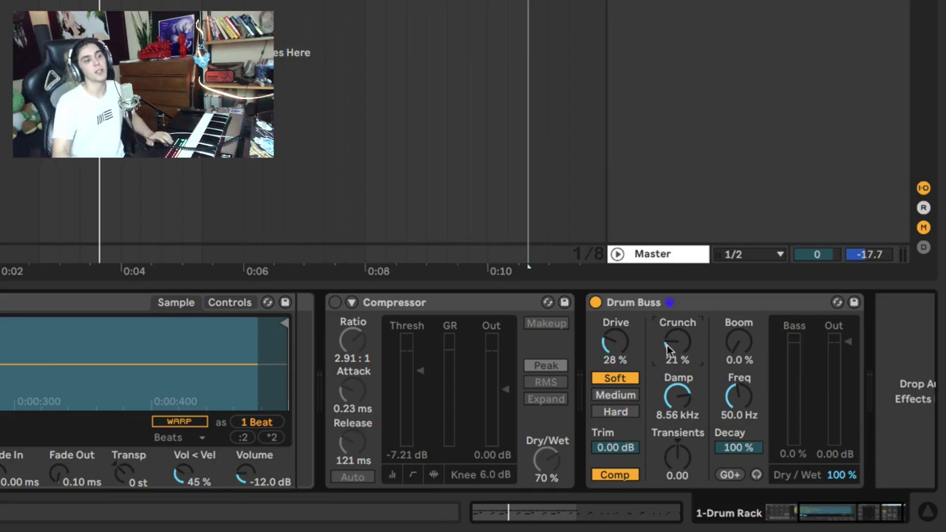
pyautogui.moveTo(678, 342)
pyautogui.mouseDown()
pyautogui.moveTo(678, 312)
pyautogui.moveTo(678, 355)
pyautogui.moveTo(669, 353)
pyautogui.mouseUp()
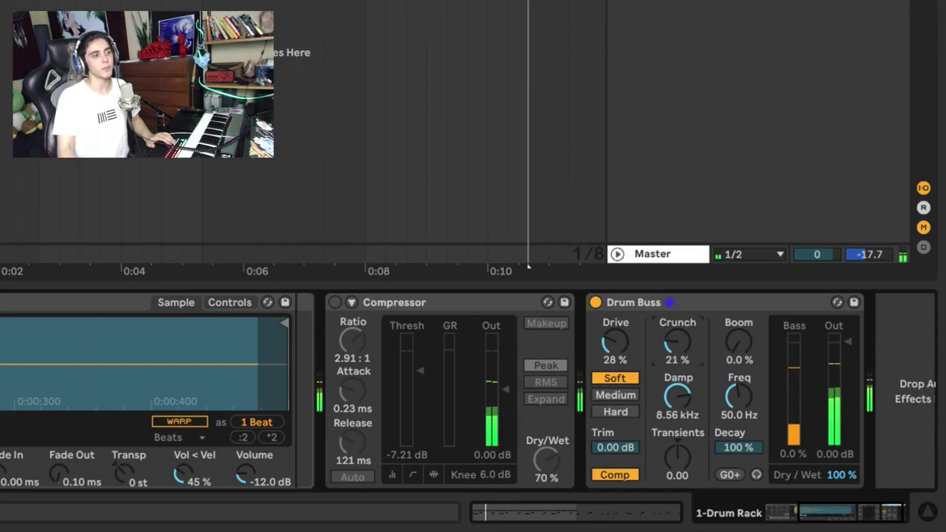
pyautogui.moveTo(678, 347); pyautogui.dragTo(678, 355)
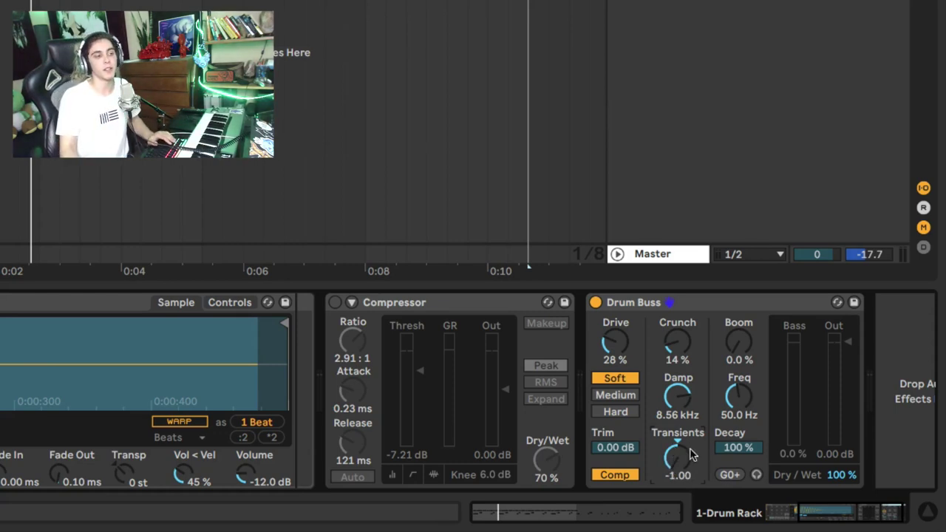
pyautogui.press('space')
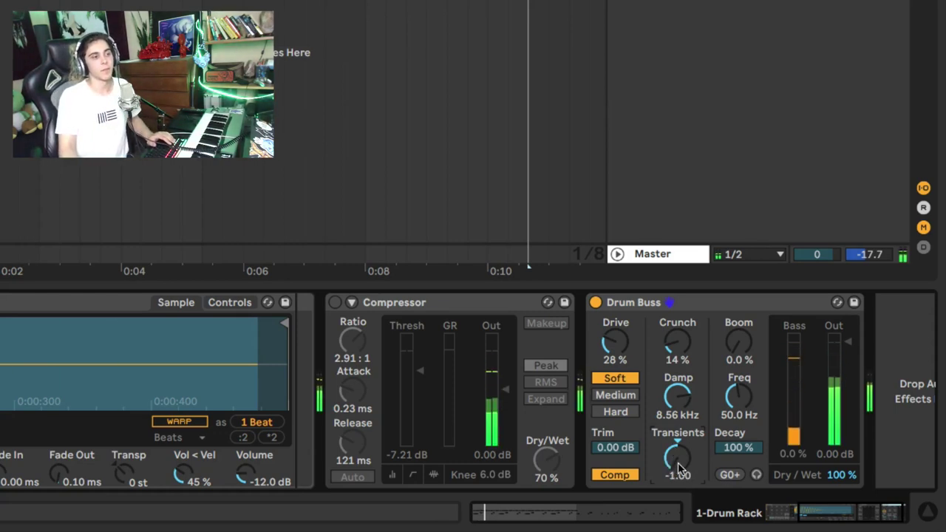
# - Compare Drum Buss's Transients at 0.00, 0.30 and 1.00 with the loop, and settle on -0.41
pyautogui.click(678, 442)
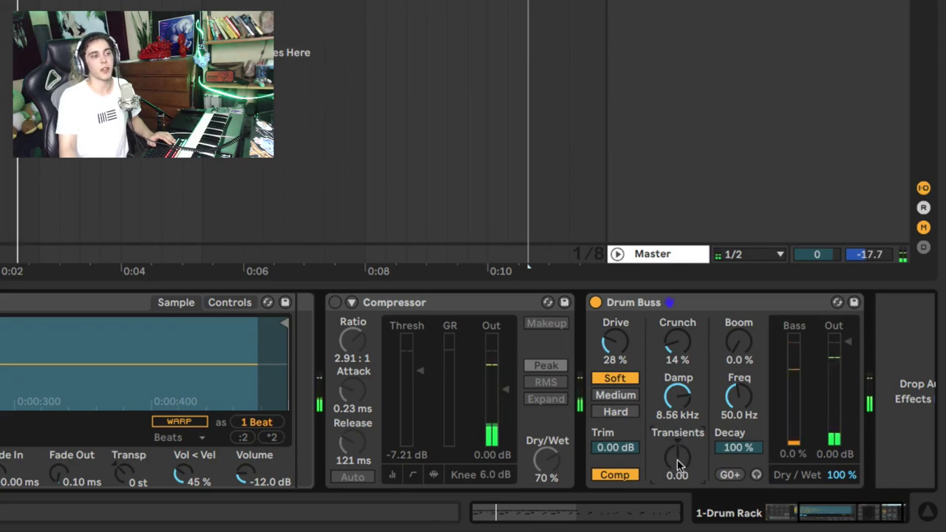
pyautogui.moveTo(678, 454)
pyautogui.mouseDown()
pyautogui.moveTo(678, 437)
pyautogui.moveTo(674, 465)
pyautogui.mouseUp()
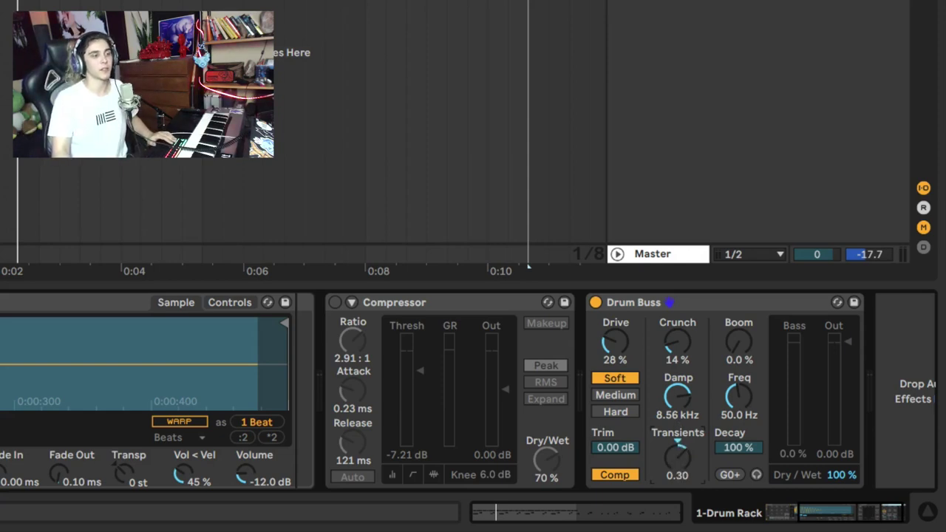
pyautogui.moveTo(678, 454); pyautogui.dragTo(678, 428)
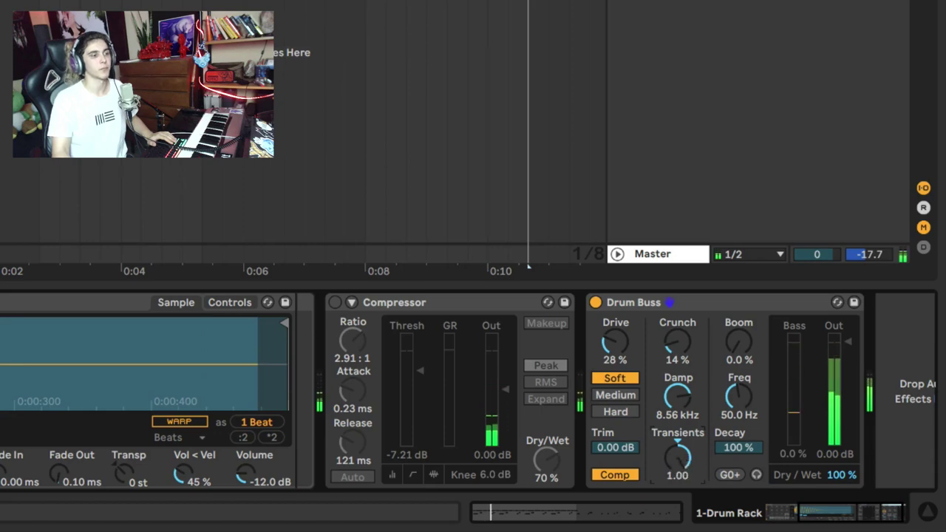
pyautogui.doubleClick(677, 442)
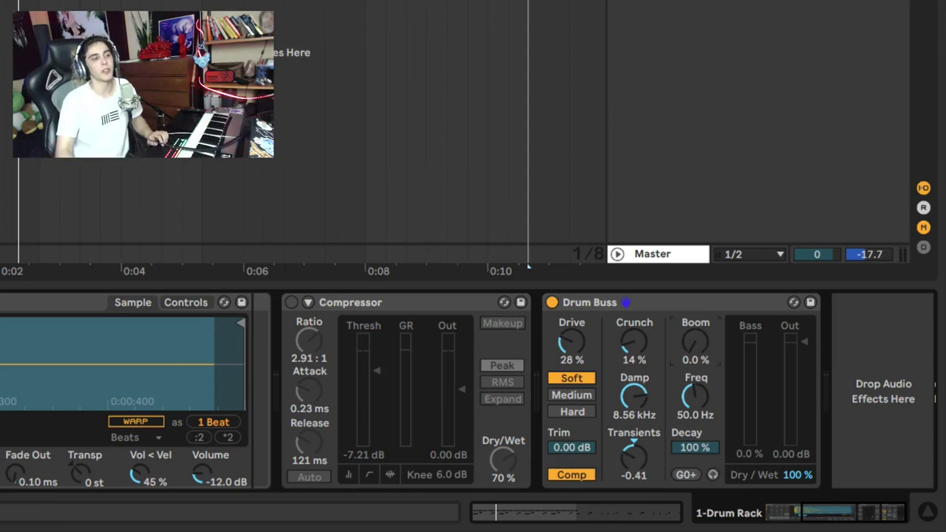
# - Raise Drum Buss's Boom to 52% and tune its frequency to the note F0 at 43.7 Hz
pyautogui.moveTo(695, 342)
pyautogui.mouseDown()
pyautogui.moveTo(695, 314)
pyautogui.moveTo(695, 339)
pyautogui.mouseUp()
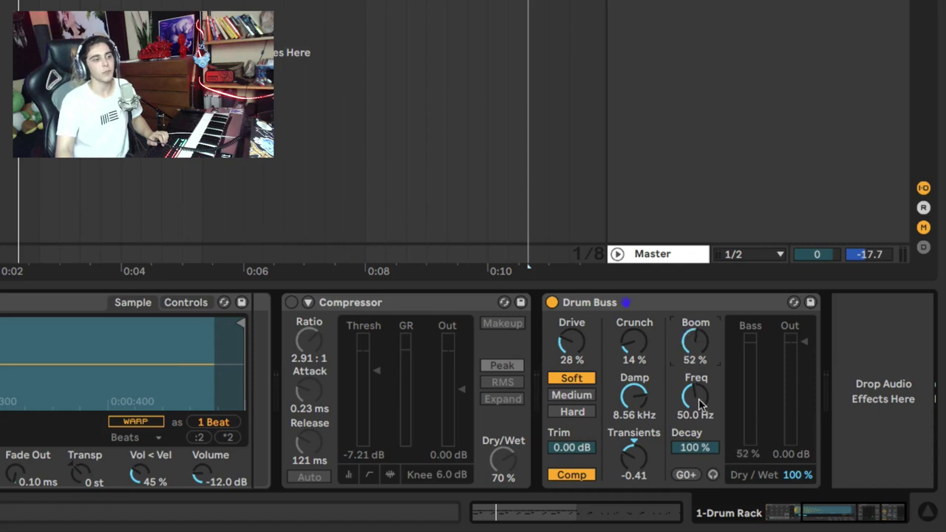
pyautogui.moveTo(694, 397)
pyautogui.mouseDown()
pyautogui.moveTo(690, 409)
pyautogui.moveTo(700, 405)
pyautogui.mouseUp()
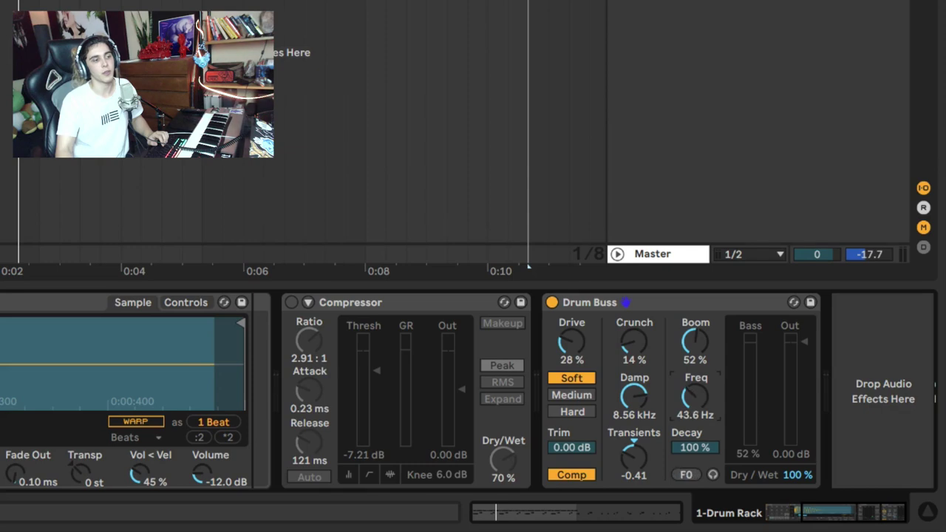
pyautogui.click(685, 475)
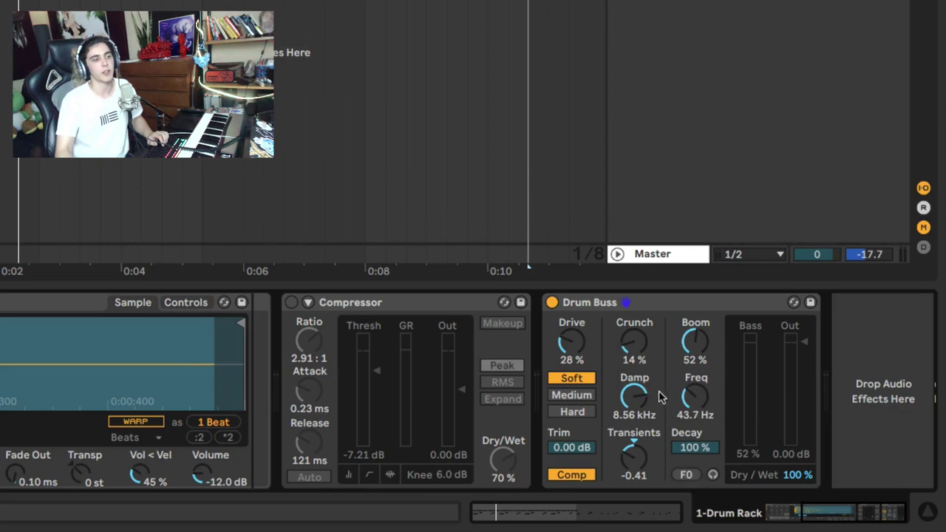
# - Try Drum Buss's Boom at 81% and 83% during playback, and settle on 77%
pyautogui.click(689, 356)
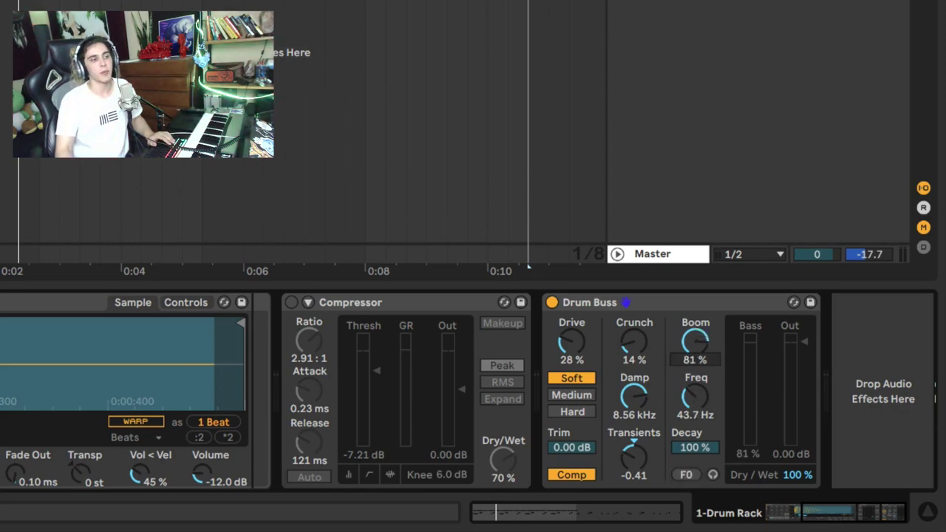
pyautogui.press('space')
pyautogui.moveTo(690, 357); pyautogui.dragTo(690, 354)
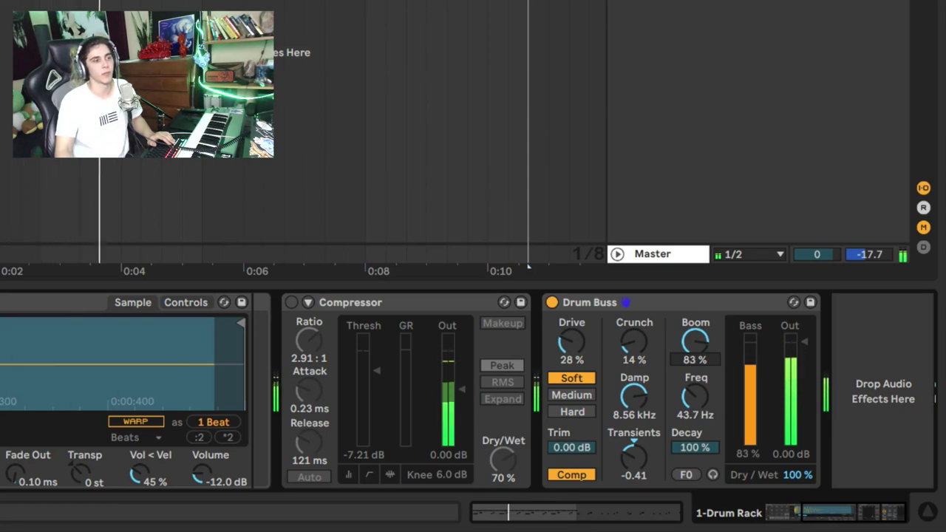
pyautogui.moveTo(691, 357); pyautogui.dragTo(691, 364)
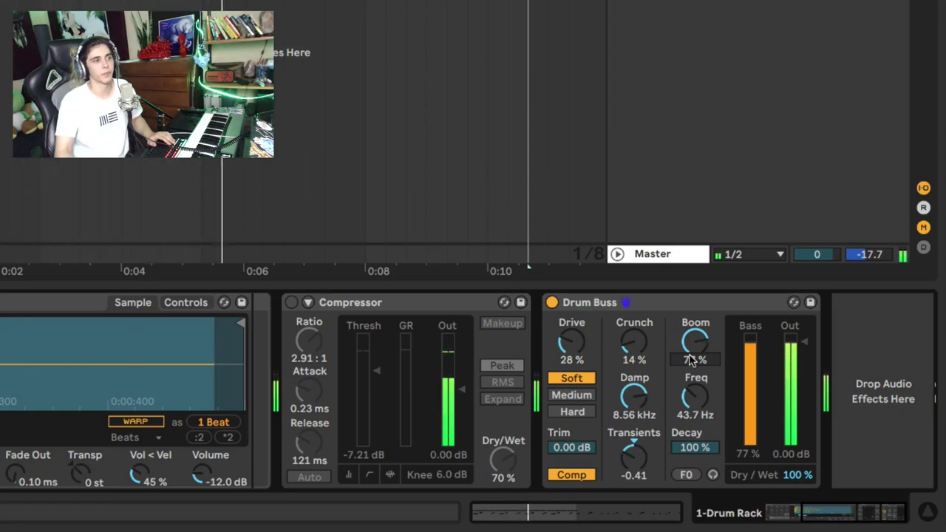
pyautogui.press('space')
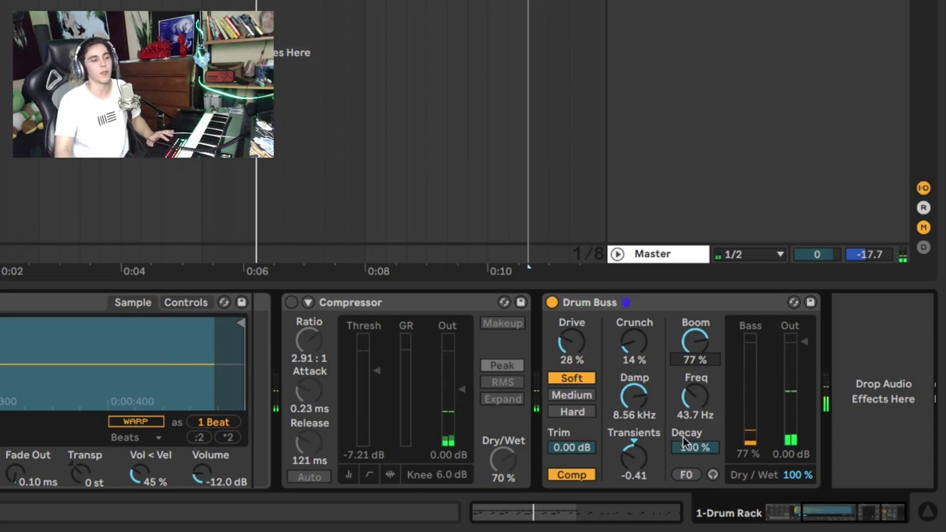
# - Audition Drum Buss's Boom in isolation at 100% and 14% Decay, set Decay to 26%, and turn the Boom audition off
pyautogui.moveTo(684, 443); pyautogui.dragTo(707, 421)
pyautogui.press('space')
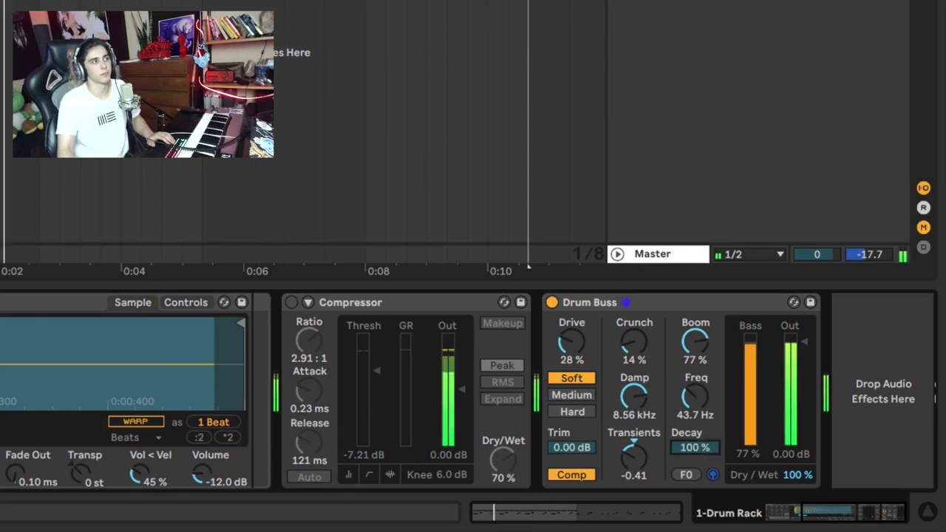
pyautogui.press('space')
pyautogui.moveTo(707, 448); pyautogui.dragTo(707, 488)
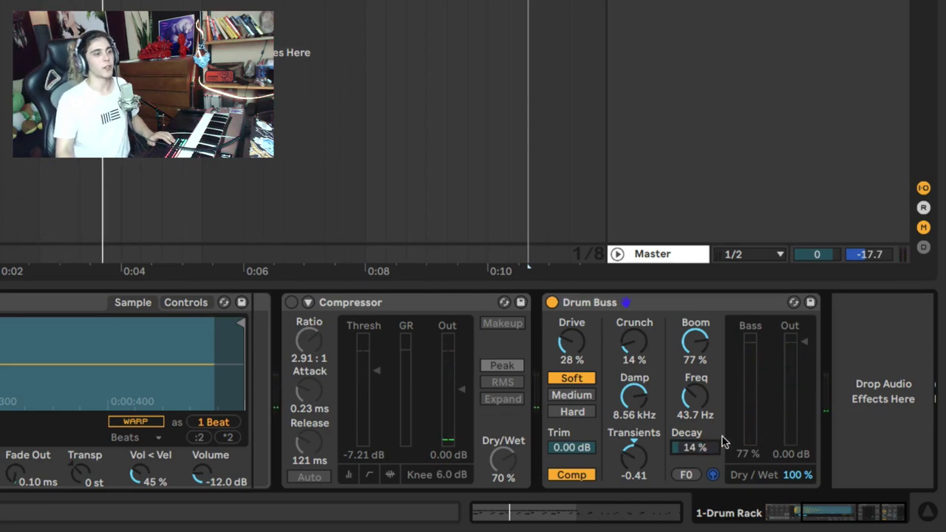
pyautogui.press('space')
pyautogui.moveTo(708, 448); pyautogui.dragTo(707, 439)
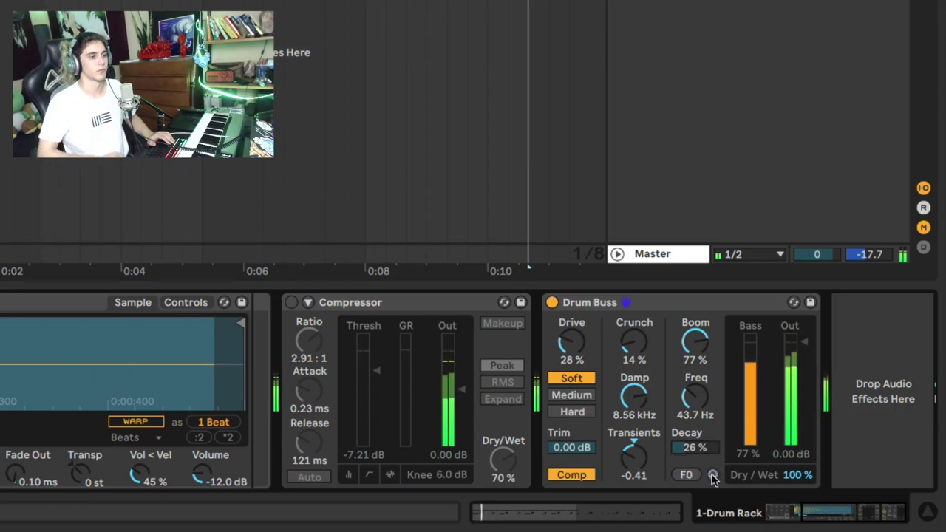
pyautogui.press('space')
# - Lower Drum Buss's Dry/Wet to 0% and raise it to 67% during playback to blend the effect
pyautogui.click(797, 476)
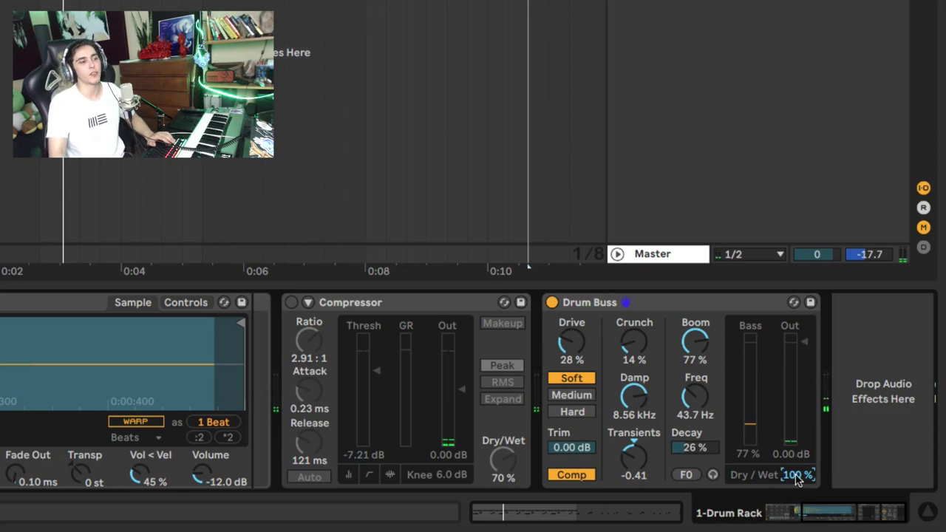
pyautogui.moveTo(797, 479); pyautogui.dragTo(797, 513)
pyautogui.press('space')
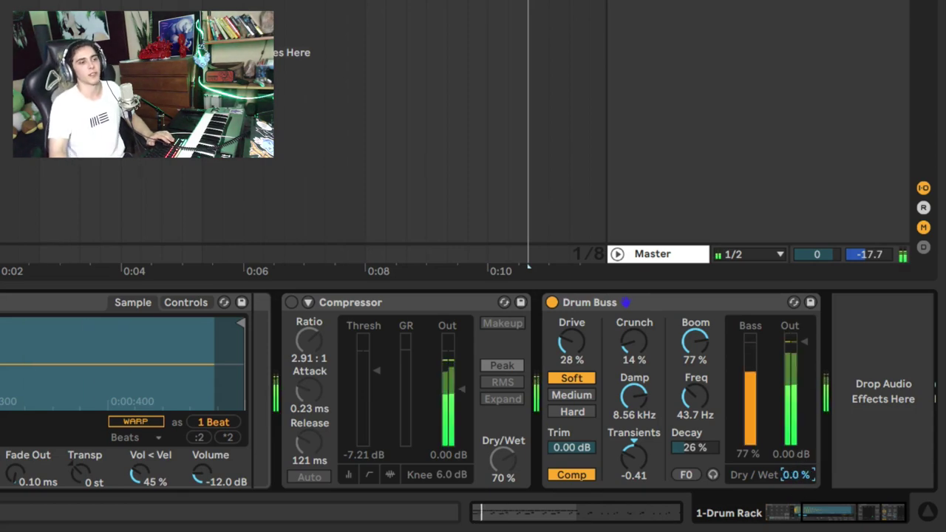
pyautogui.moveTo(797, 479); pyautogui.dragTo(797, 429)
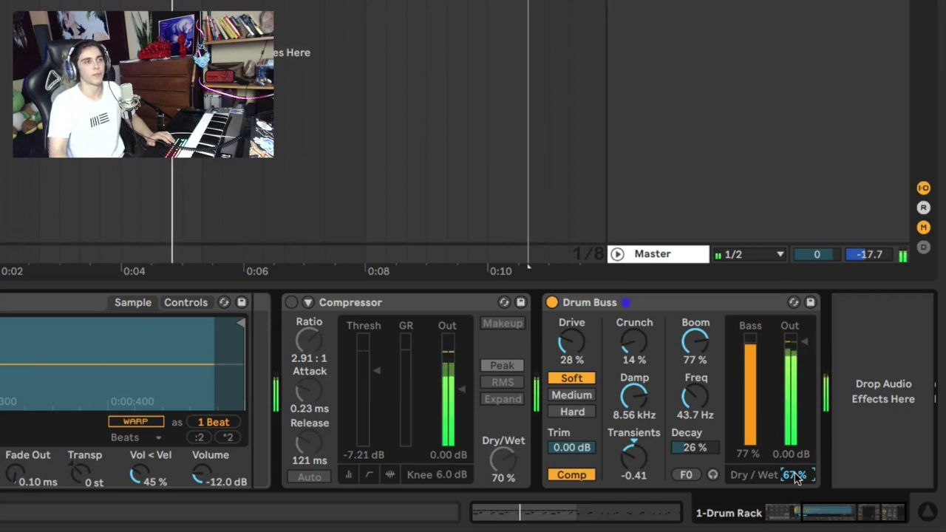